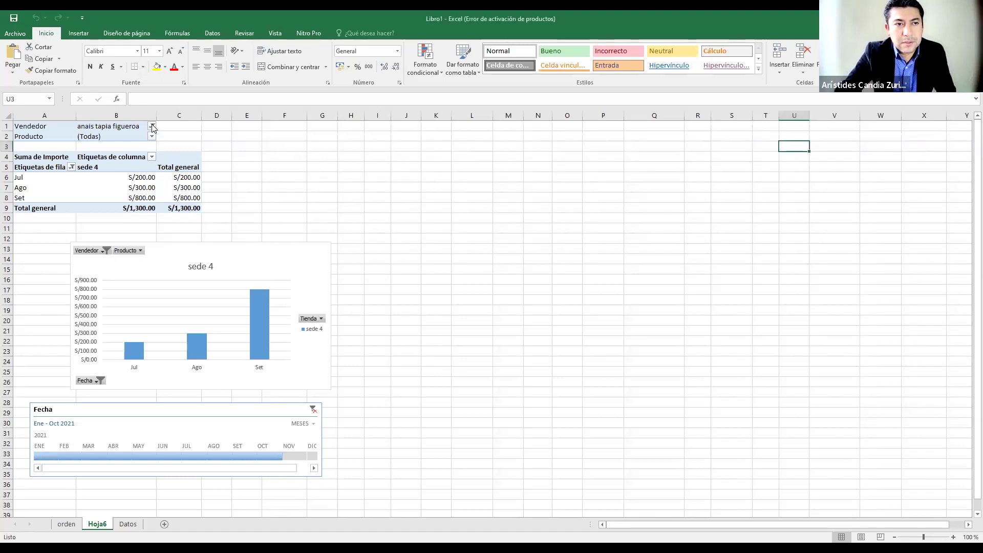
- Deselect the pivot chart on Hoja6 and close its field list
click(367, 250)
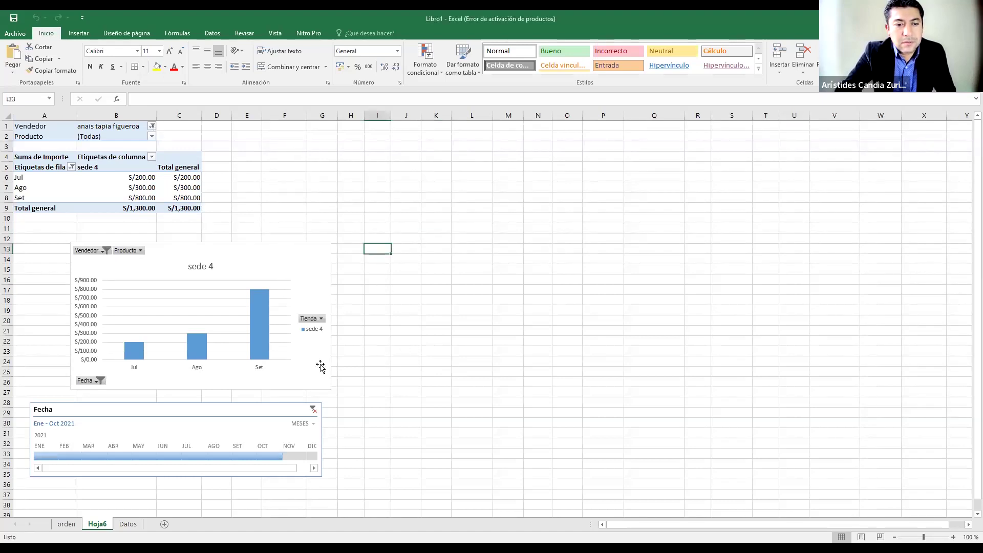
click(379, 380)
click(188, 254)
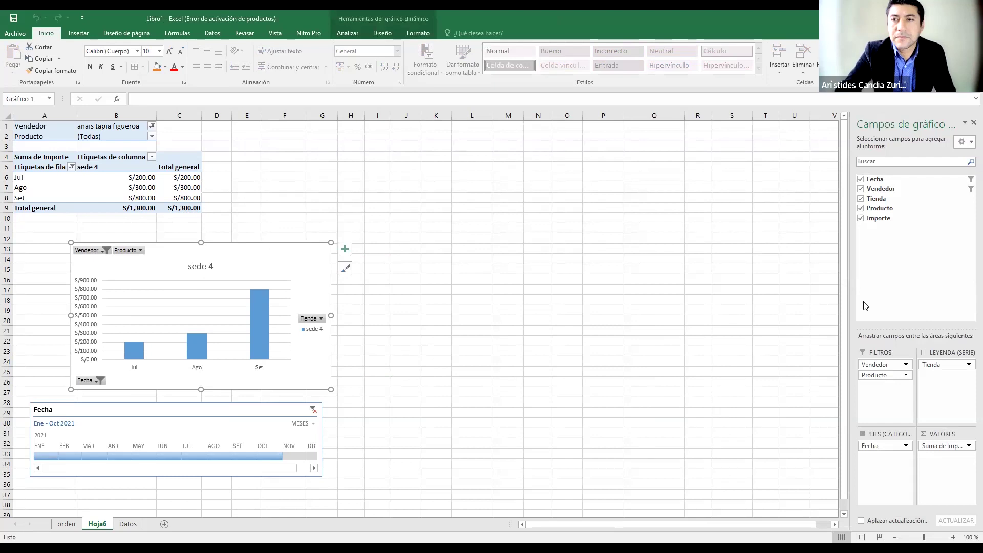
click(217, 126)
click(44, 126)
click(350, 167)
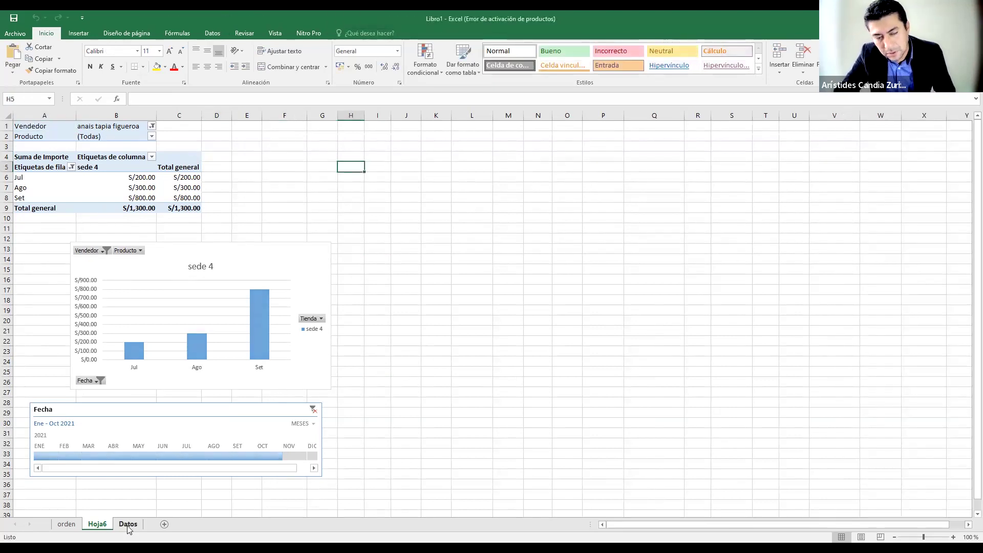
- Switch to the Datos sheet and select the left sales table
key(ctrl+Page_Down)
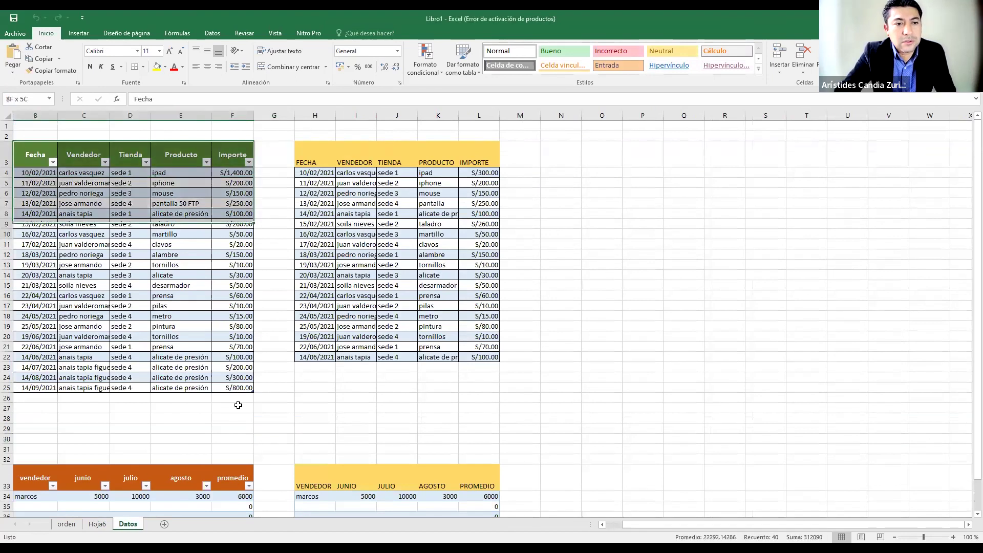
drag(27, 147, 237, 389)
drag(34, 153, 248, 391)
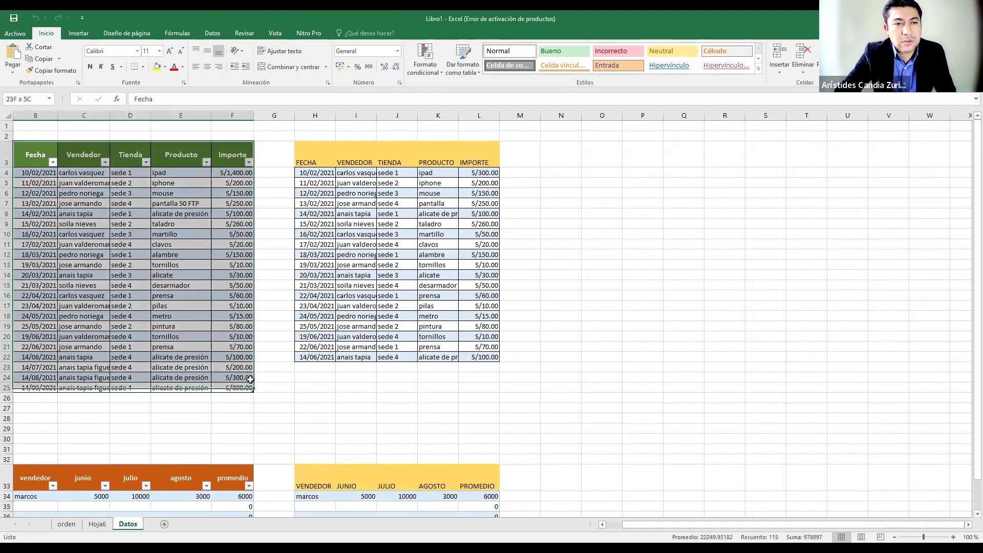
click(280, 242)
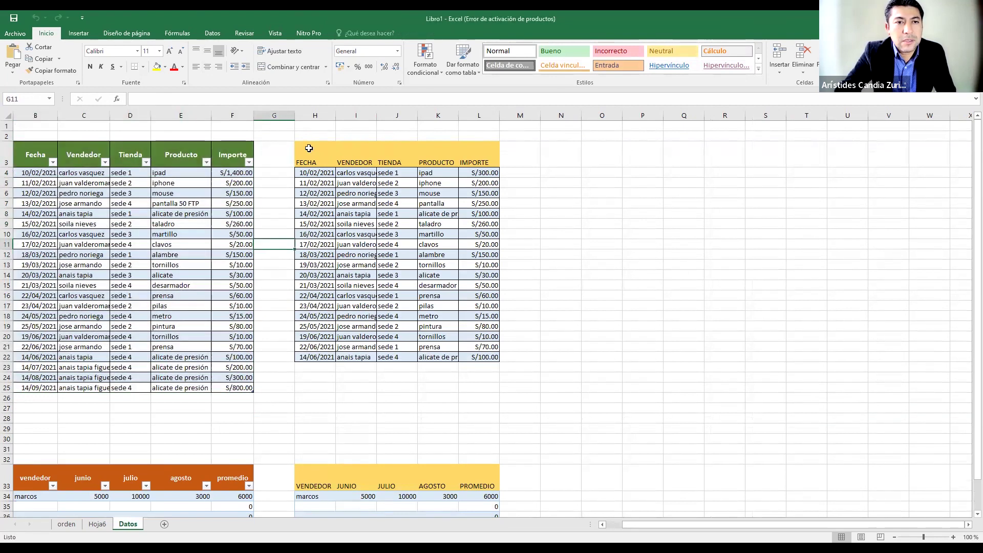
- Select the yellow table H3:L22 and its 12/02/2021, 16/02/2021 and 21/03/2021 sale rows
drag(312, 156, 486, 357)
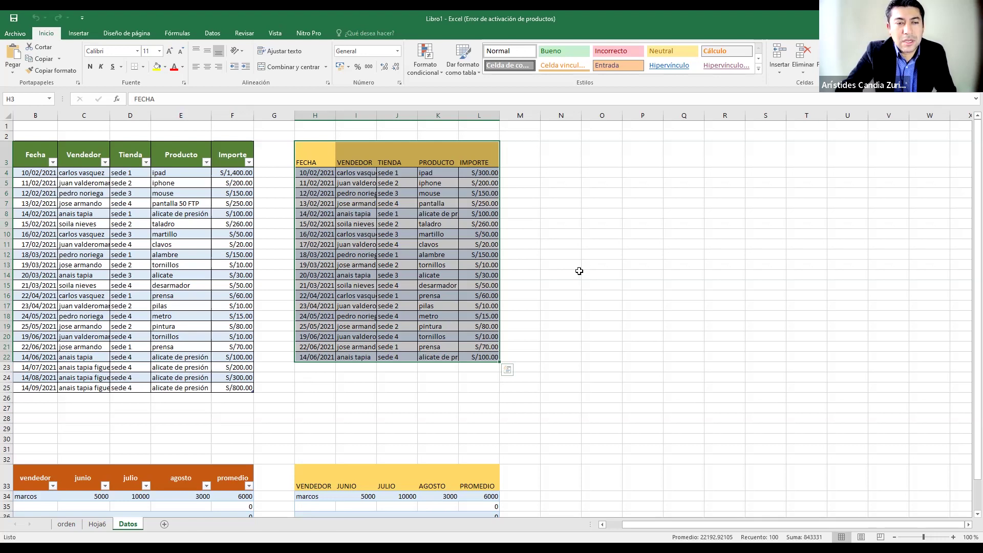
click(573, 243)
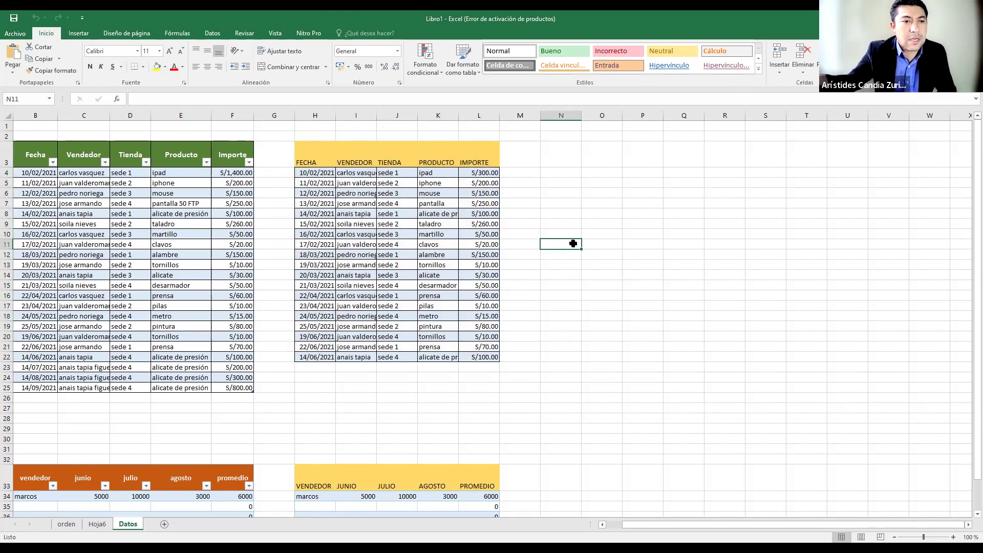
mouse_move(308, 357)
mouse_down()
mouse_move(461, 360)
mouse_move(506, 463)
mouse_up()
click(553, 375)
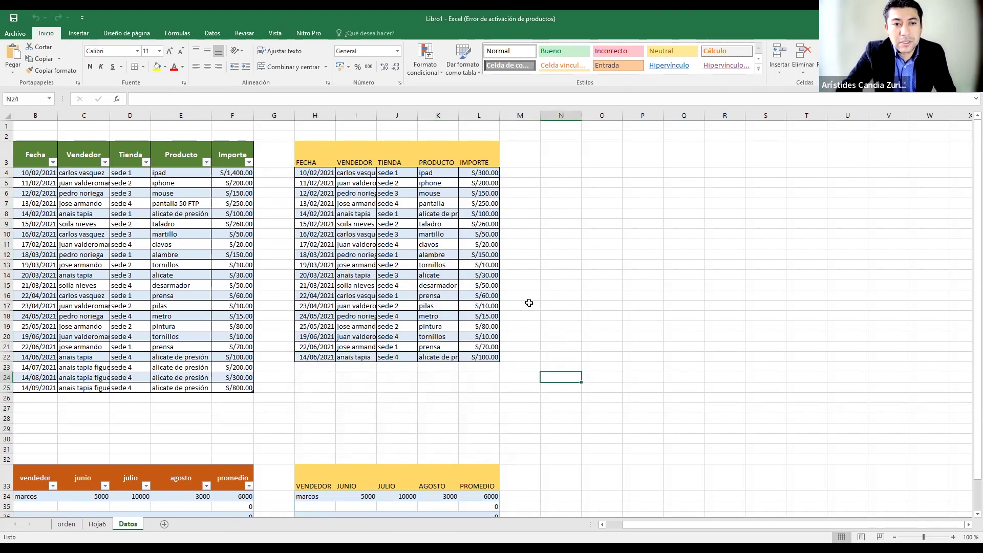
drag(301, 195, 486, 195)
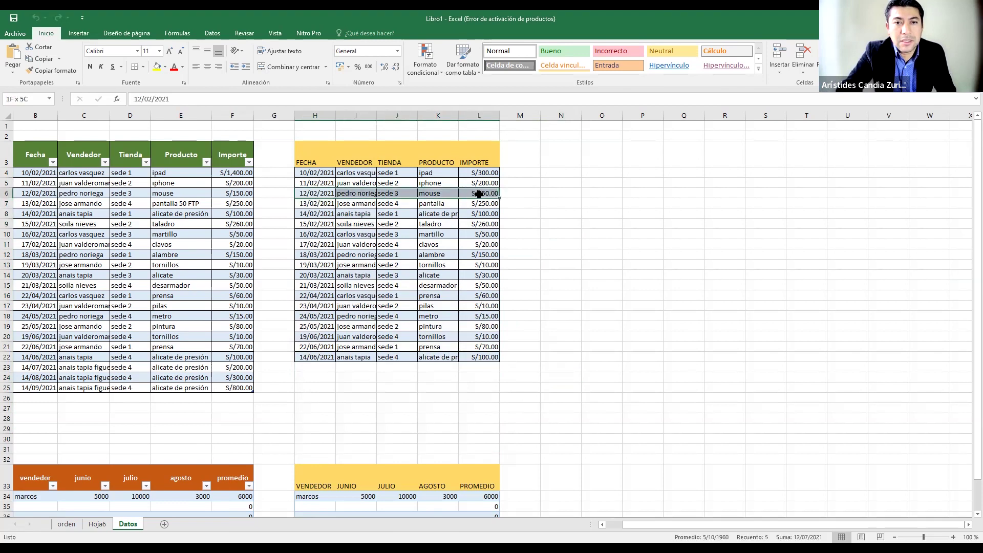
drag(307, 234, 484, 235)
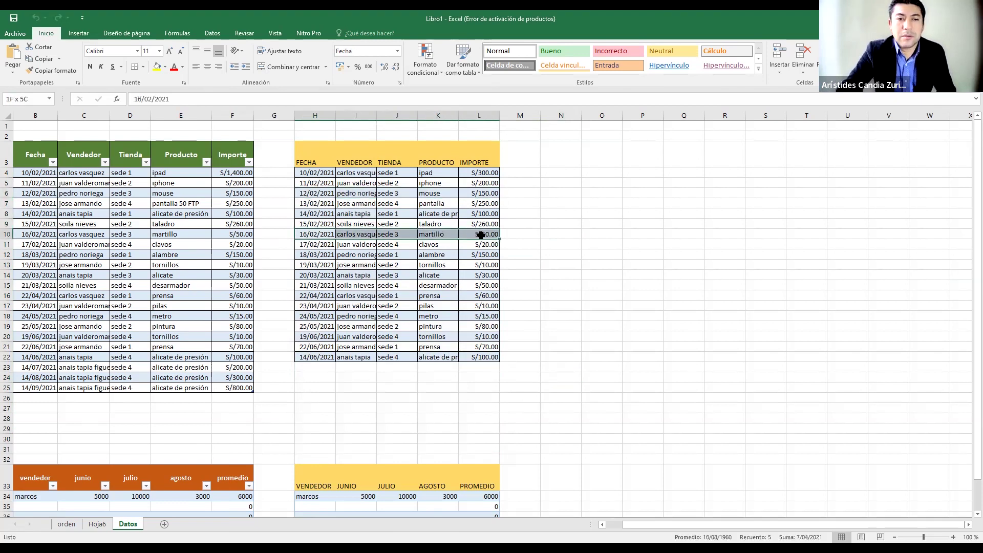
drag(308, 286, 473, 288)
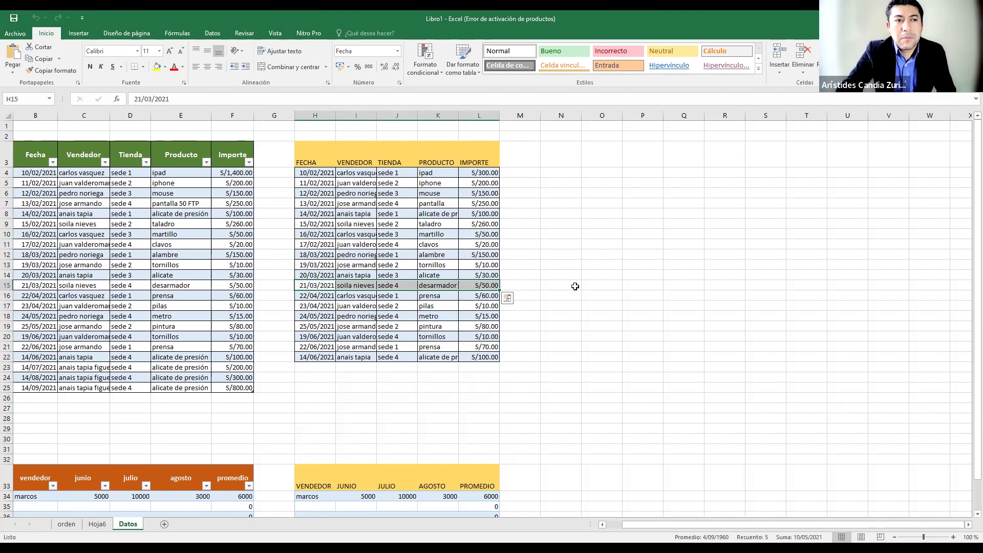
- Review the Fecha, Vendedor, Tienda and Producto filter dropdowns of the left table
click(29, 149)
click(51, 162)
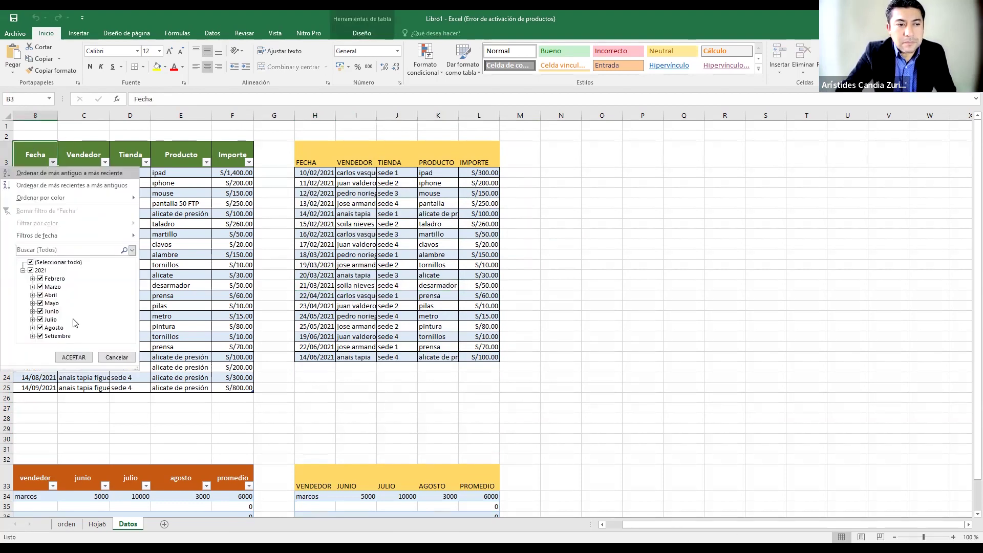
click(92, 152)
click(105, 162)
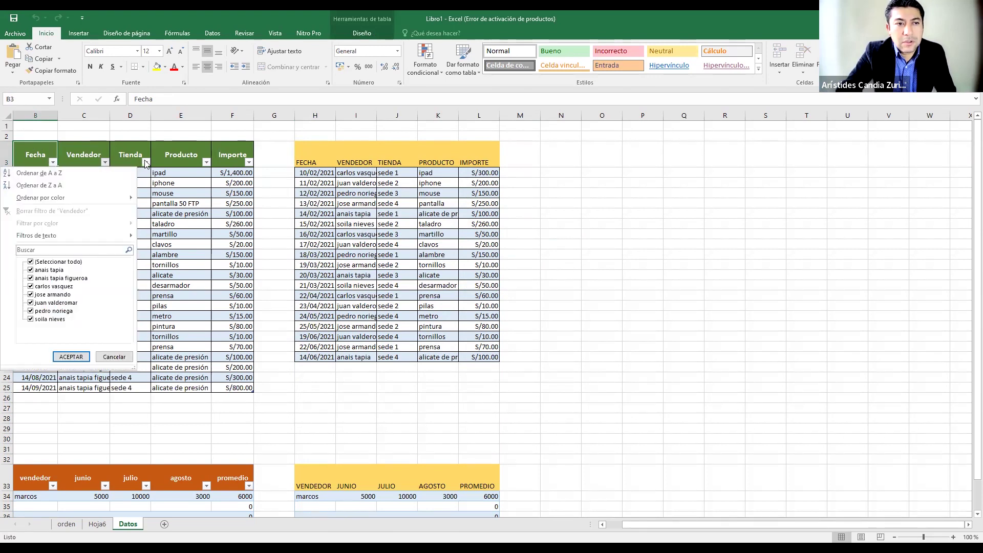
click(147, 163)
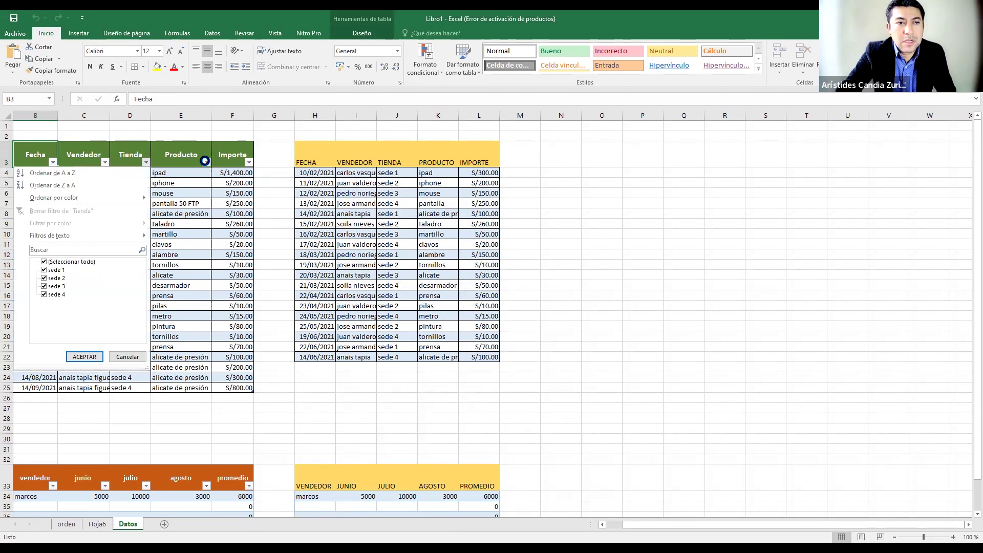
click(206, 162)
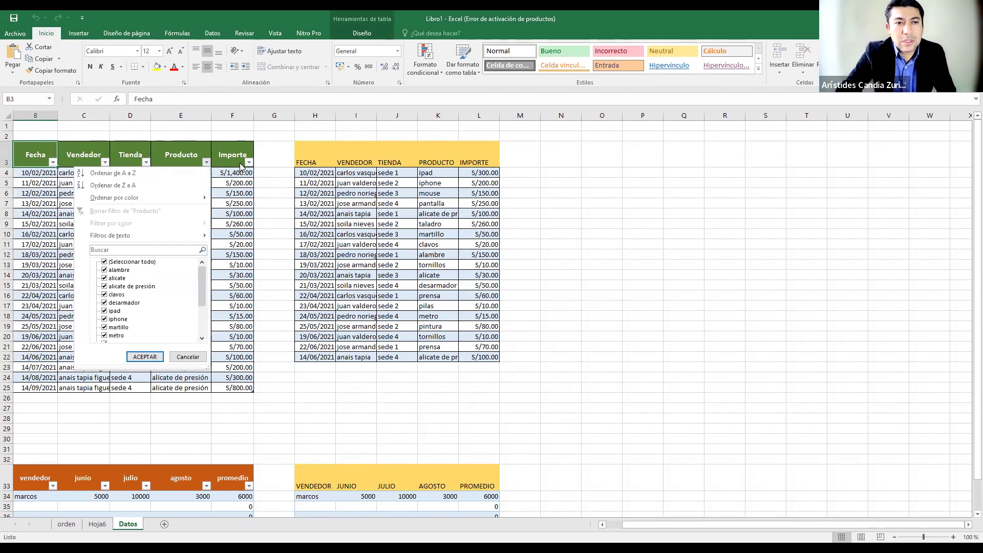
click(280, 162)
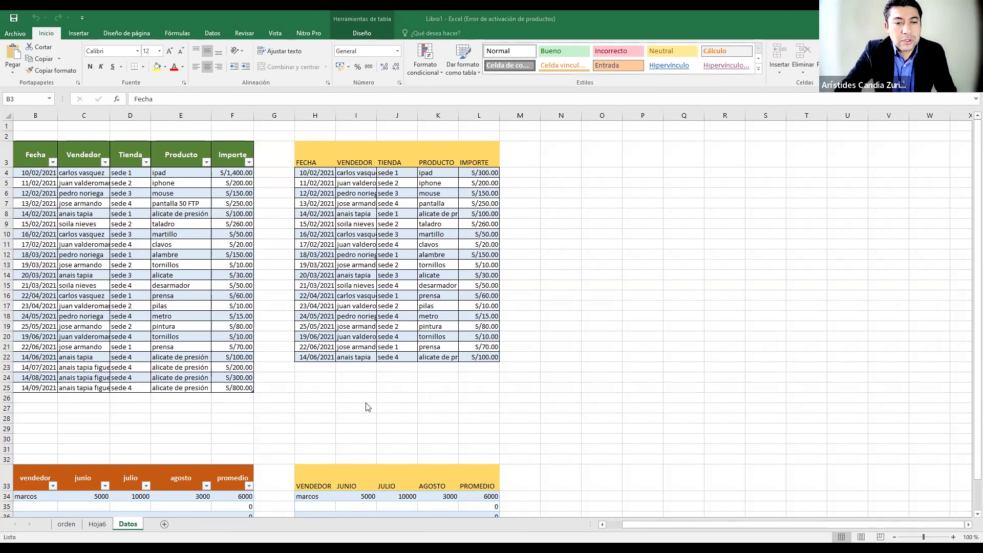
drag(309, 162, 478, 356)
click(561, 285)
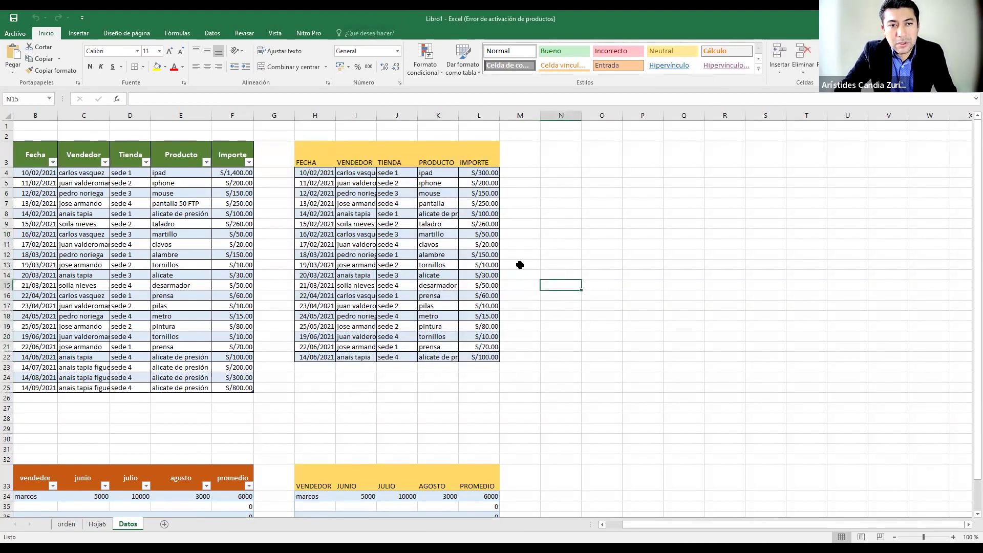
drag(306, 150, 487, 357)
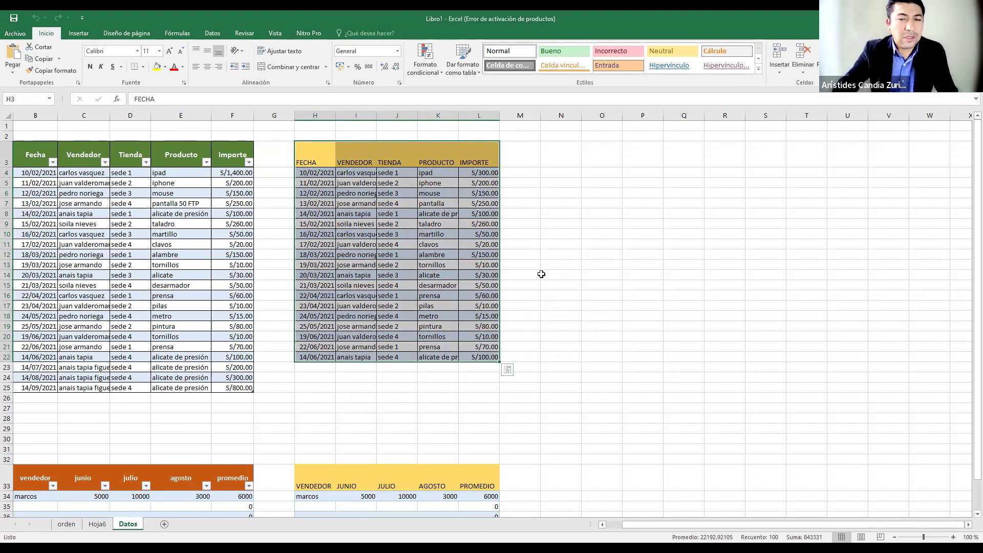
click(581, 339)
drag(312, 159, 493, 358)
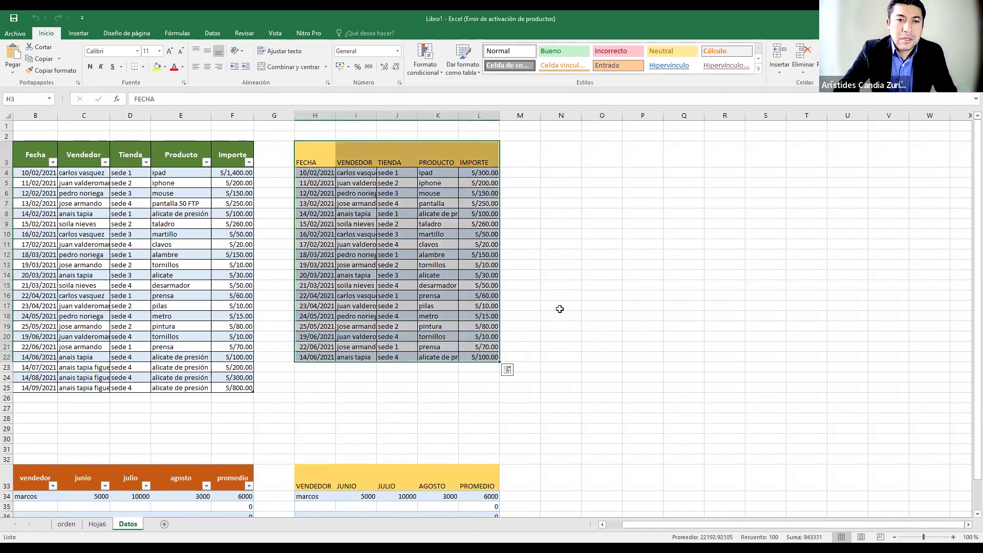
click(559, 309)
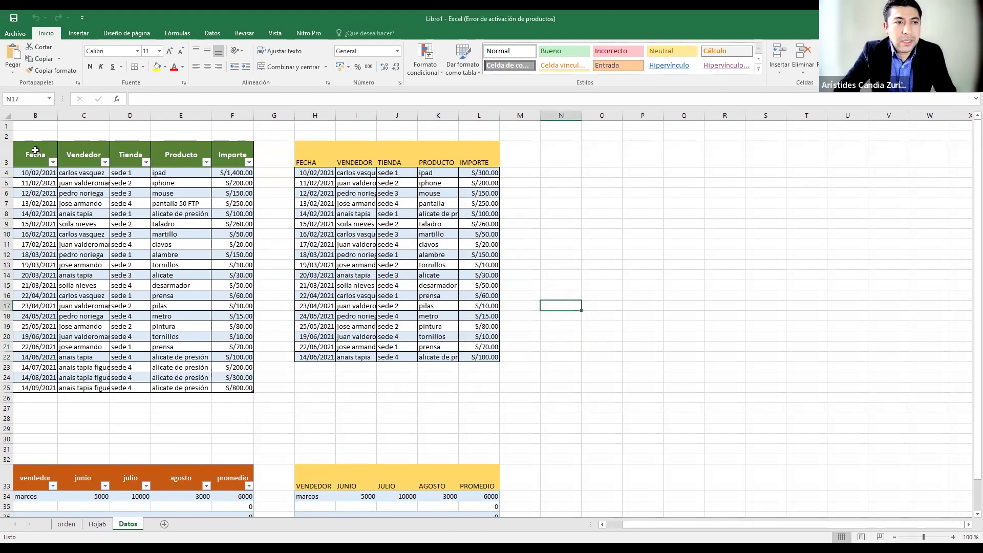
drag(34, 150, 368, 162)
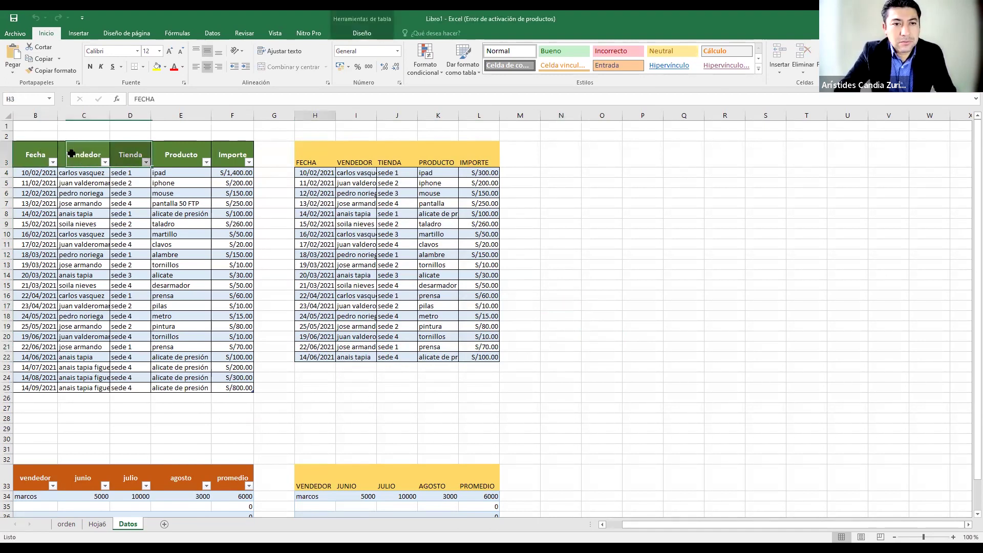
click(438, 163)
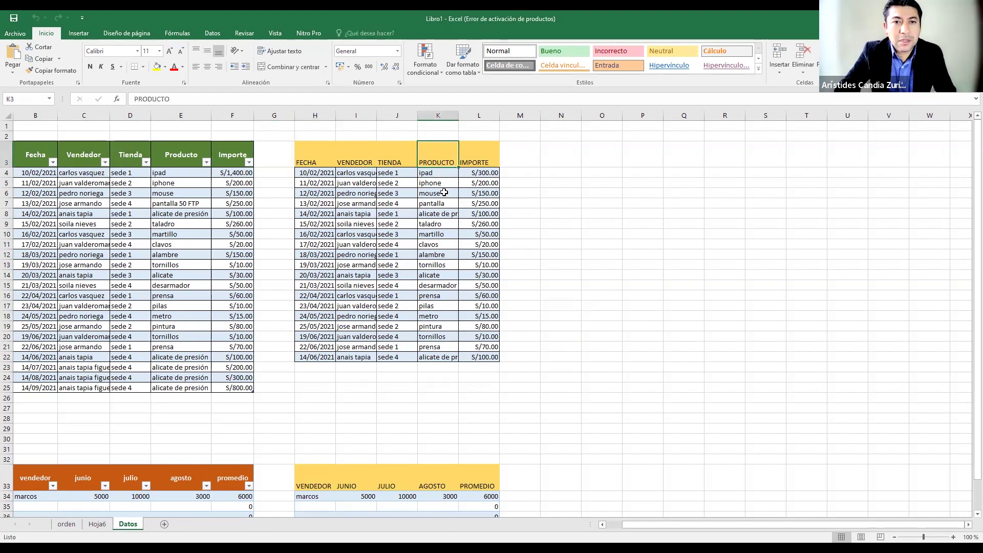
click(476, 162)
drag(36, 151, 249, 389)
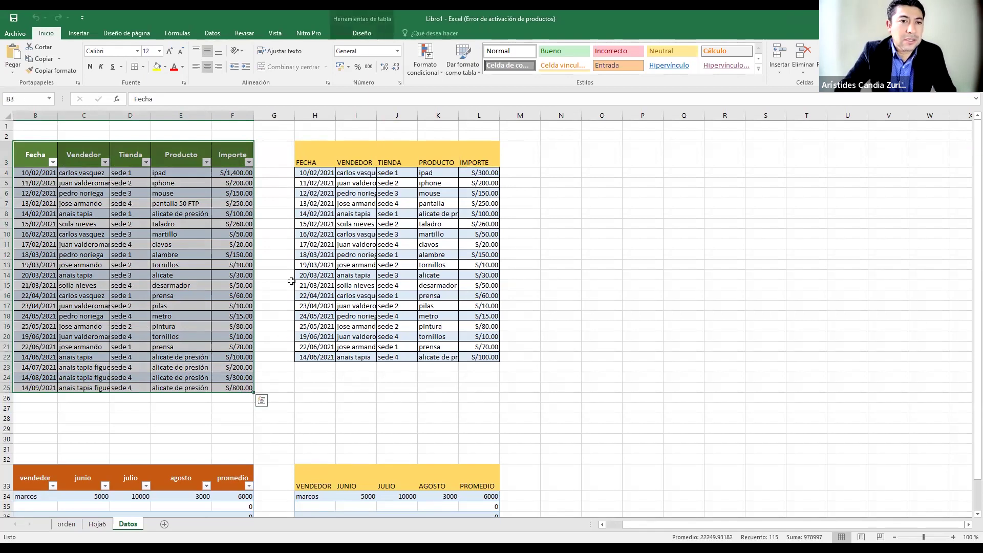
click(339, 147)
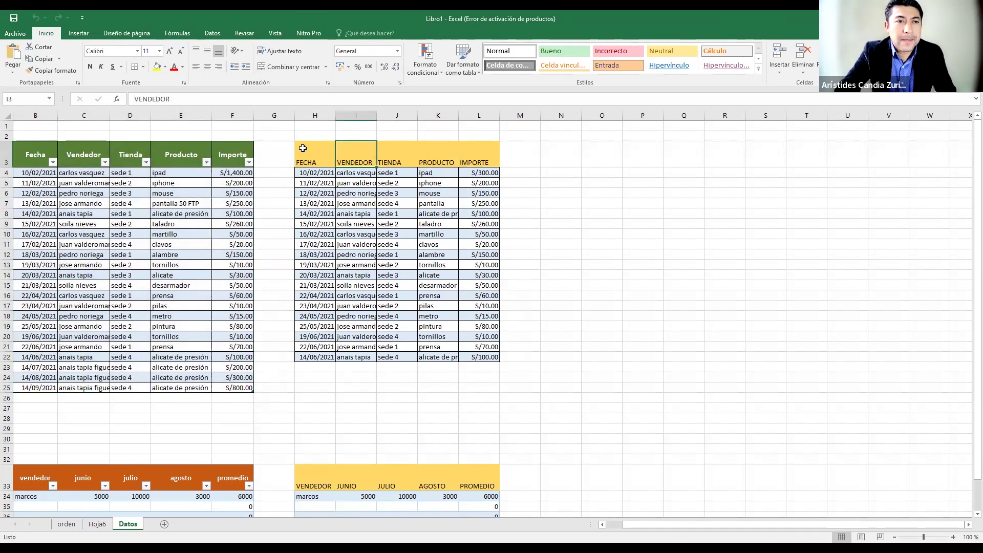
mouse_move(51, 153)
mouse_down()
mouse_move(231, 342)
mouse_move(233, 387)
mouse_up()
drag(315, 158, 478, 359)
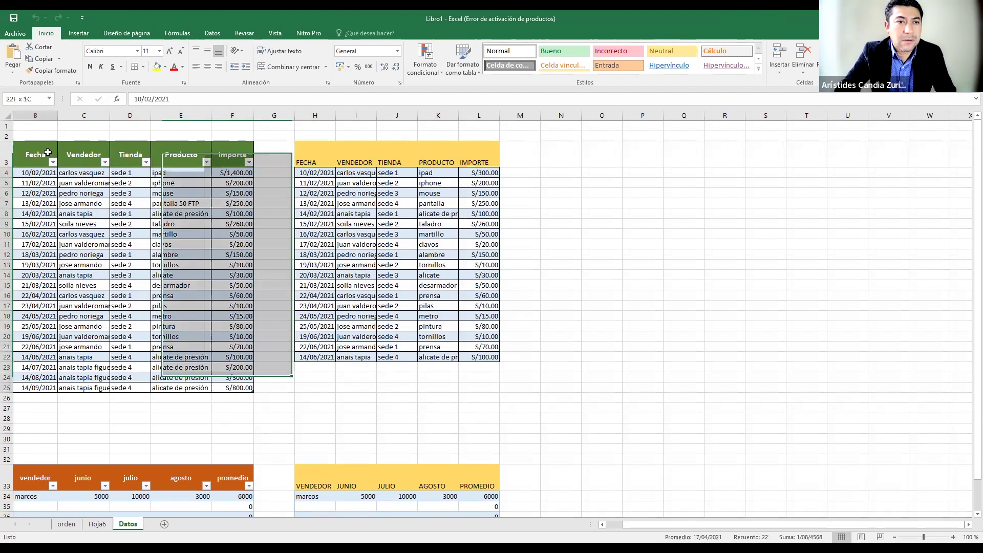
drag(28, 143, 229, 185)
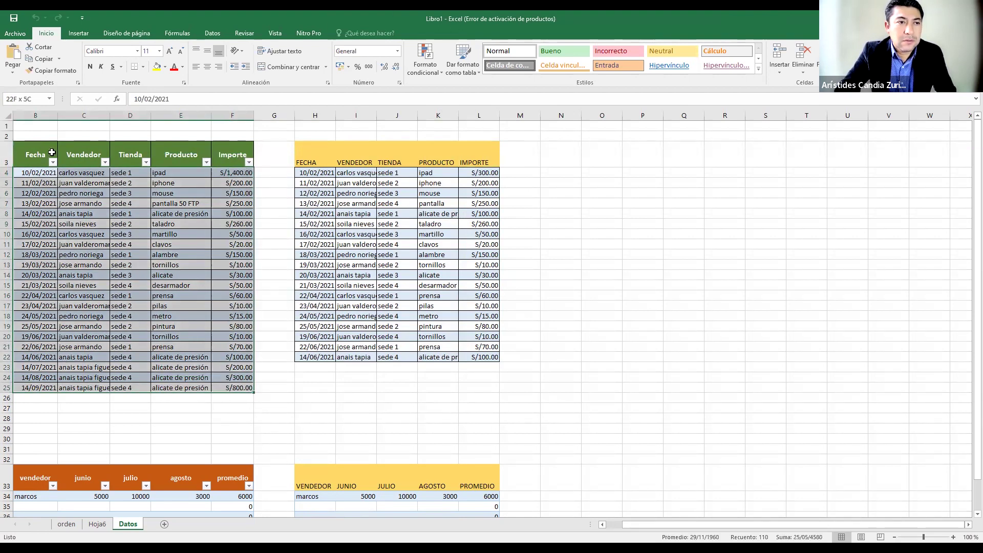
click(92, 130)
drag(31, 173, 214, 173)
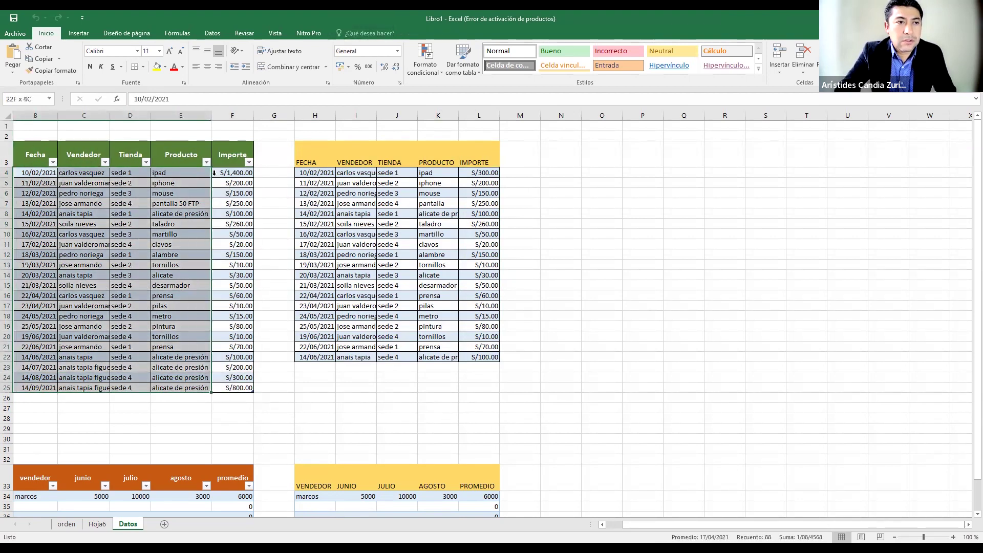
mouse_move(31, 154)
mouse_down()
mouse_move(223, 279)
mouse_move(238, 390)
mouse_up()
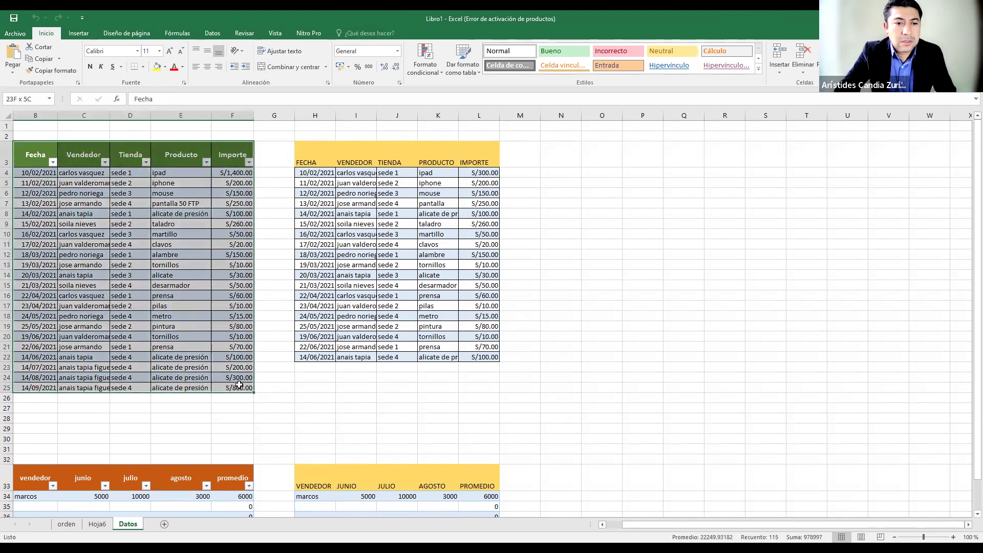
- Dismiss the recommended pivot tables and cancel the new Tabla dinámica setup without creating one
click(79, 35)
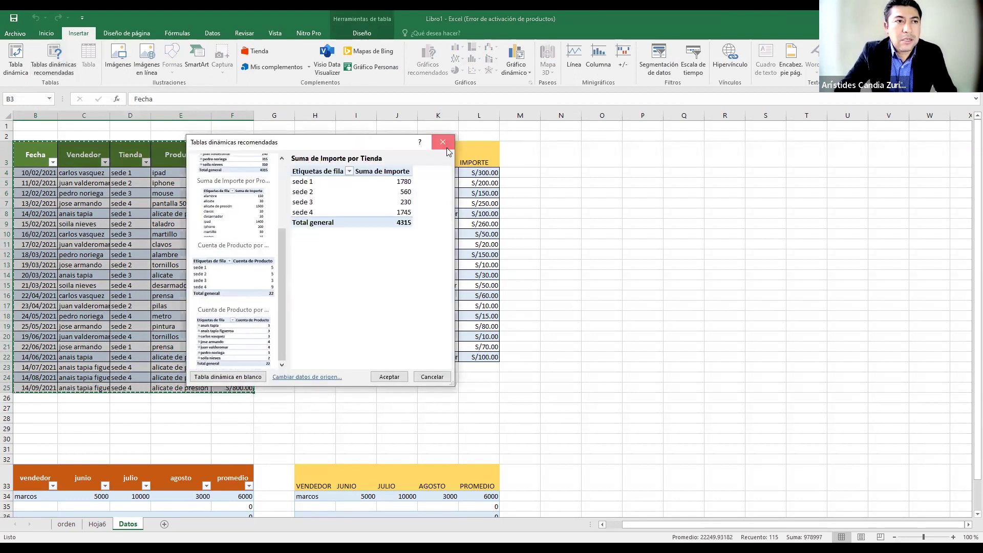
click(444, 144)
click(19, 57)
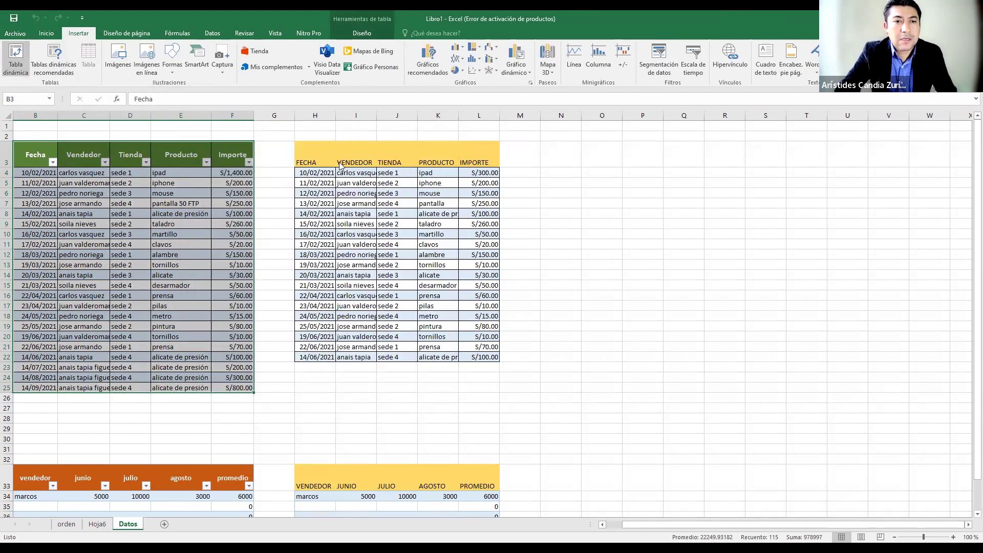
click(358, 270)
click(359, 260)
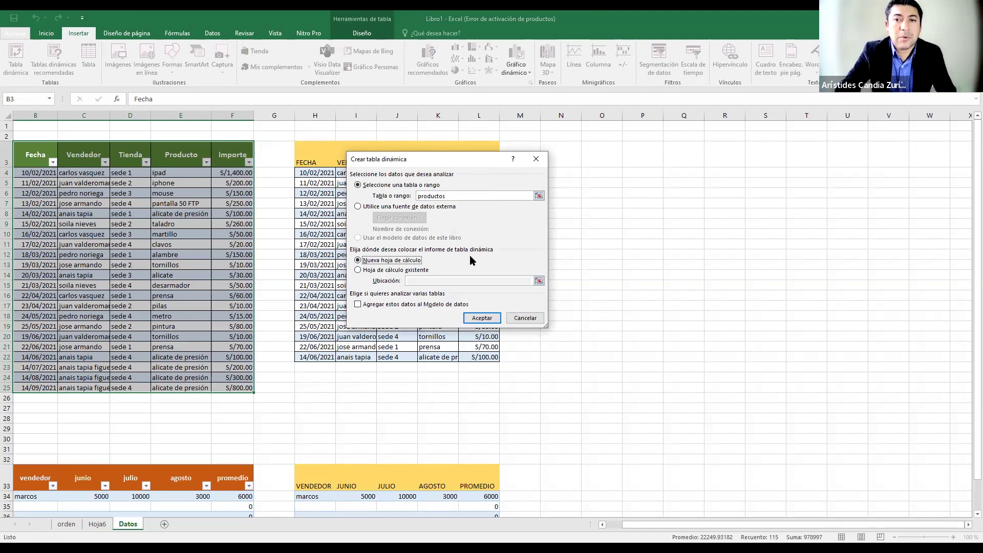
click(536, 320)
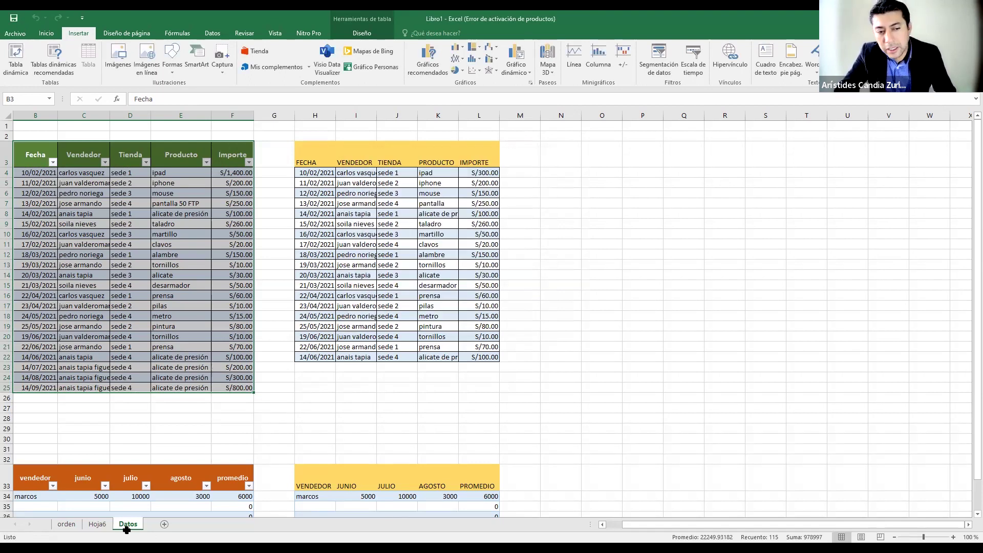
- Delete the Fecha timeline and the pivot chart on Hoja6, then show the pivot's field list
click(97, 524)
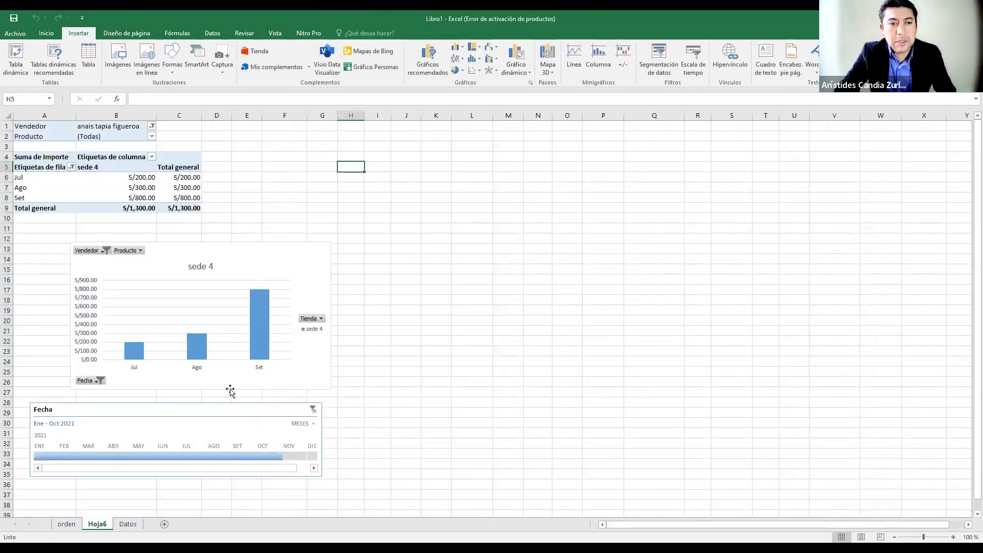
click(241, 422)
key(Delete)
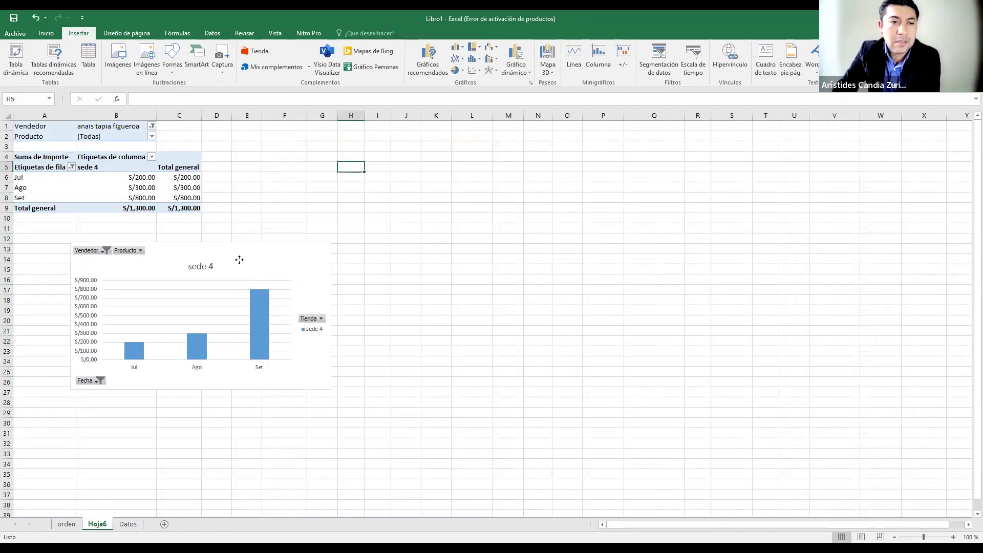
click(237, 259)
key(Delete)
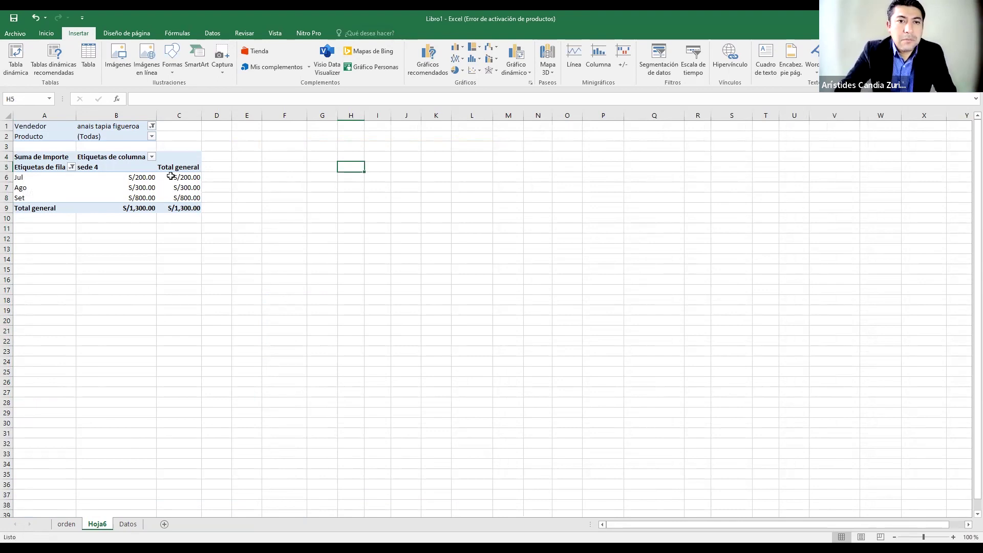
click(124, 178)
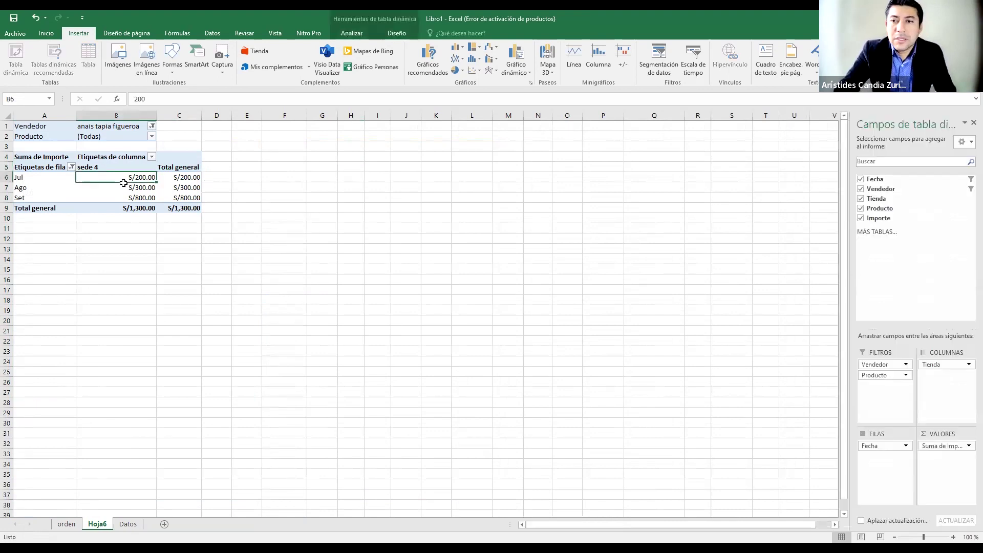
- Check the Datos sheet's header row, then return to the Hoja6 pivot table
click(937, 184)
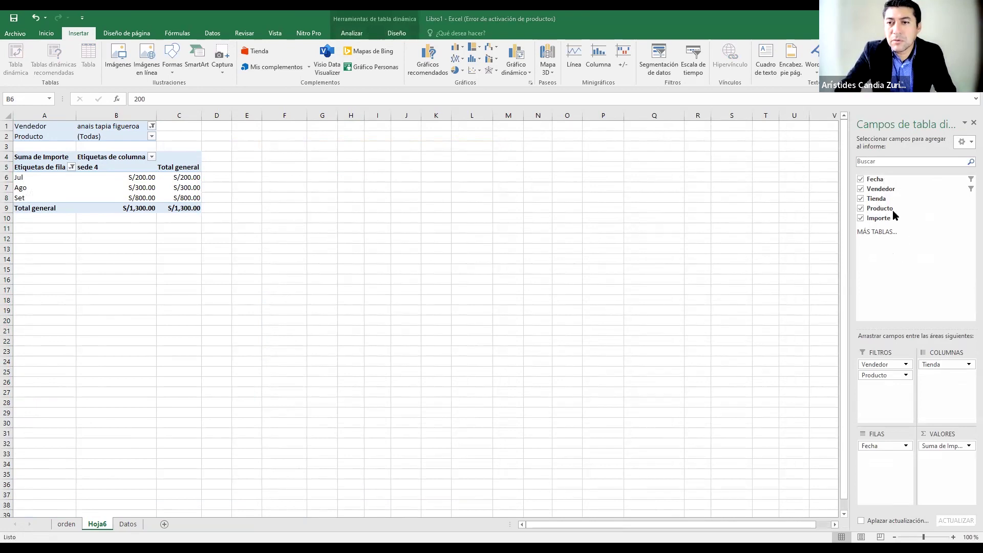
click(137, 518)
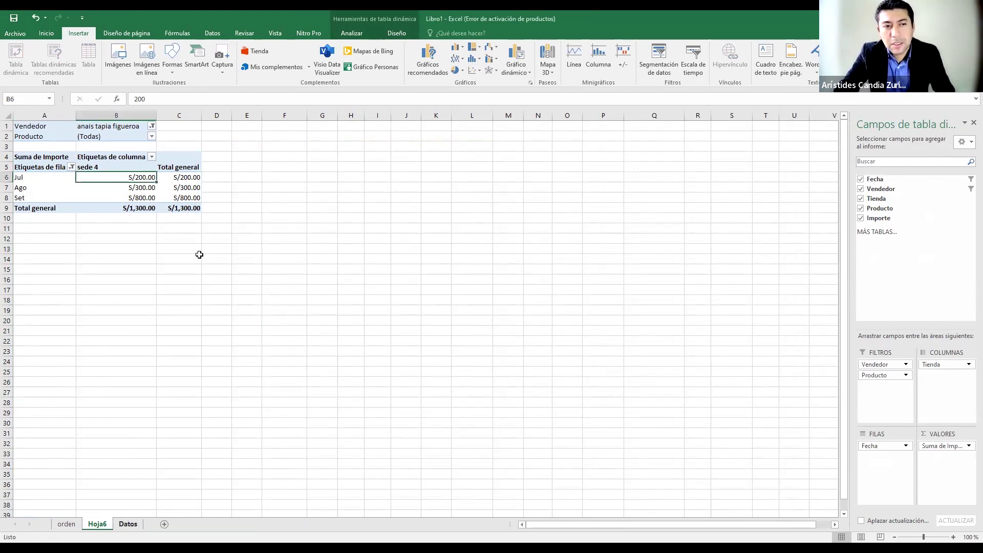
key(ctrl+Page_Down)
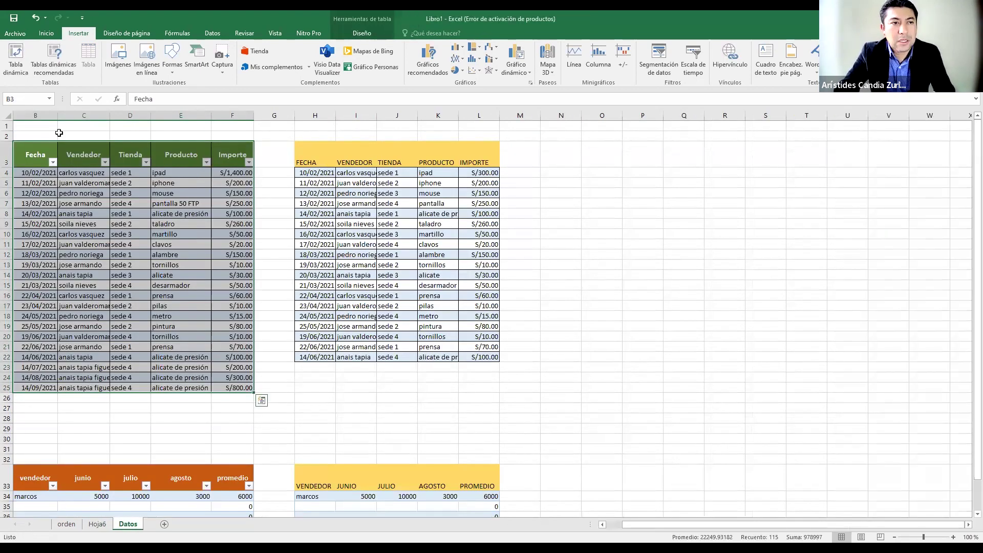
drag(37, 153, 233, 154)
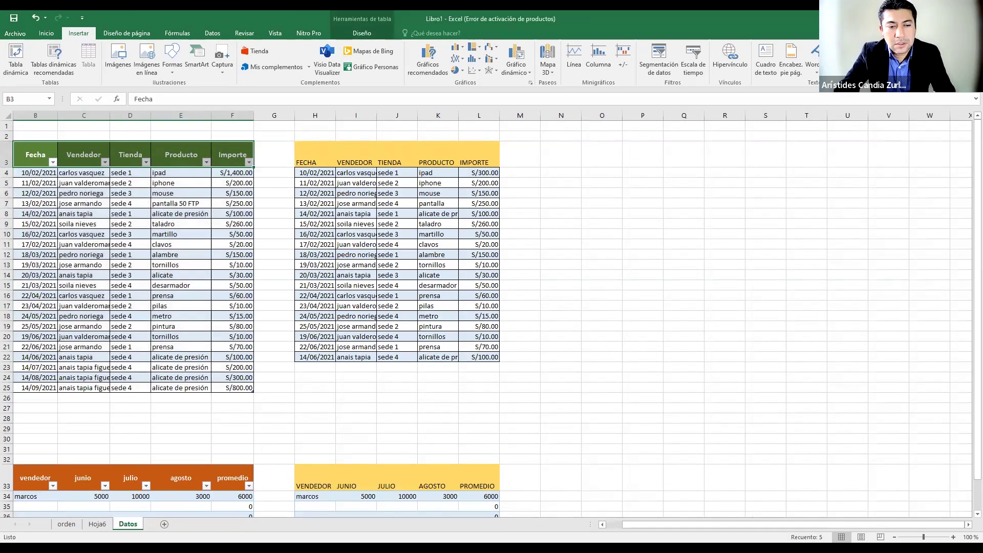
click(97, 524)
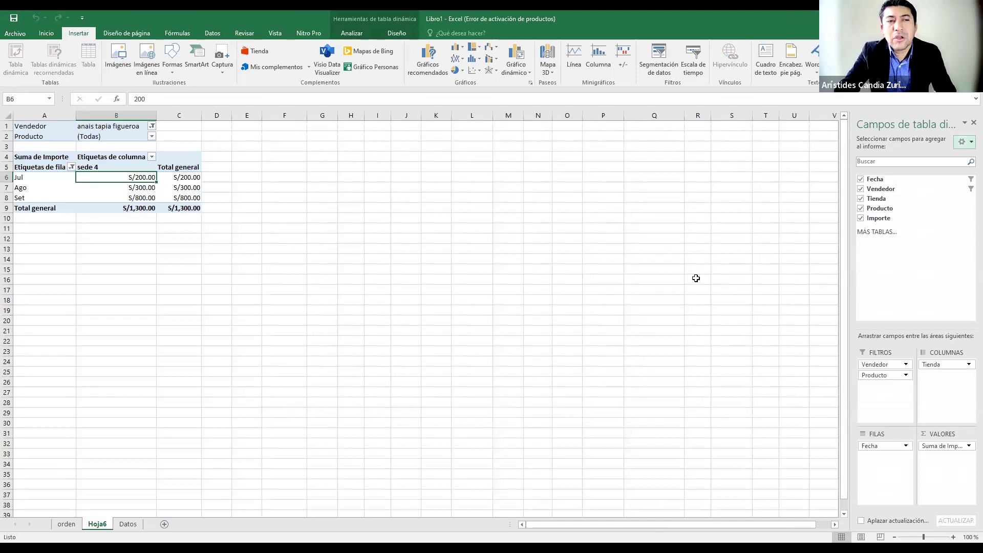
- Zoom Hoja6 in to about 160–180% with the status-bar zoom-in button
click(954, 537)
click(953, 537)
click(953, 537)
click(953, 536)
click(954, 537)
click(953, 536)
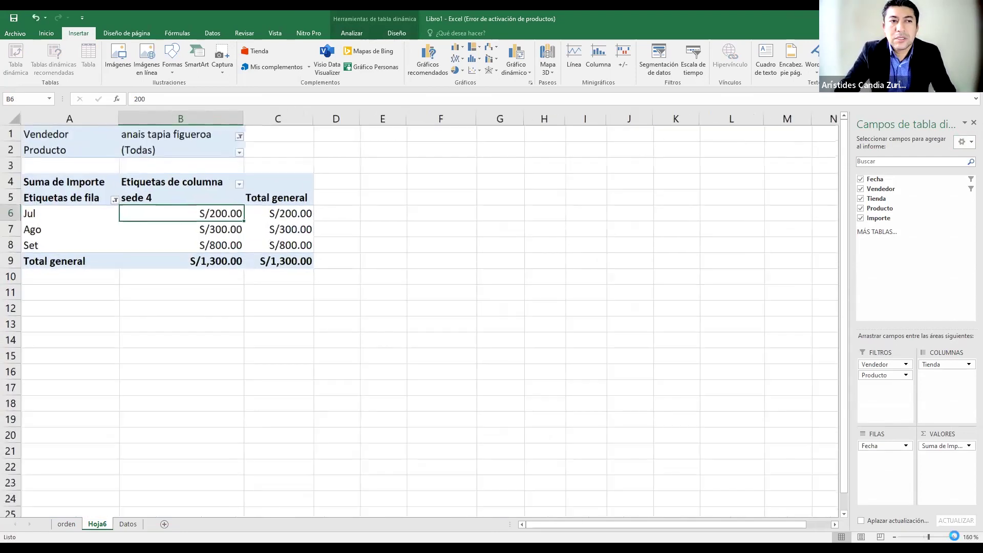
click(954, 536)
click(953, 537)
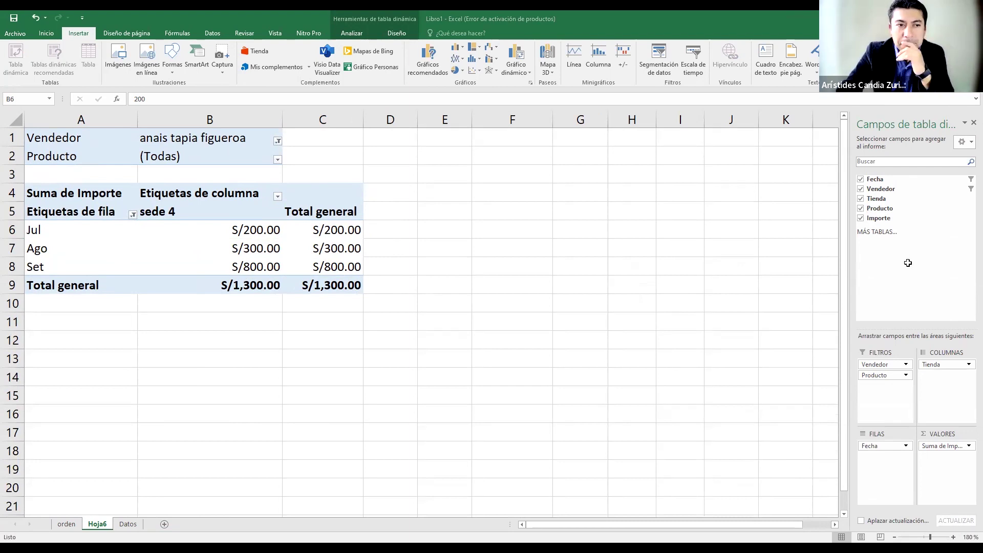
- Remove all existing fields from the pivot table layout
drag(884, 364, 748, 380)
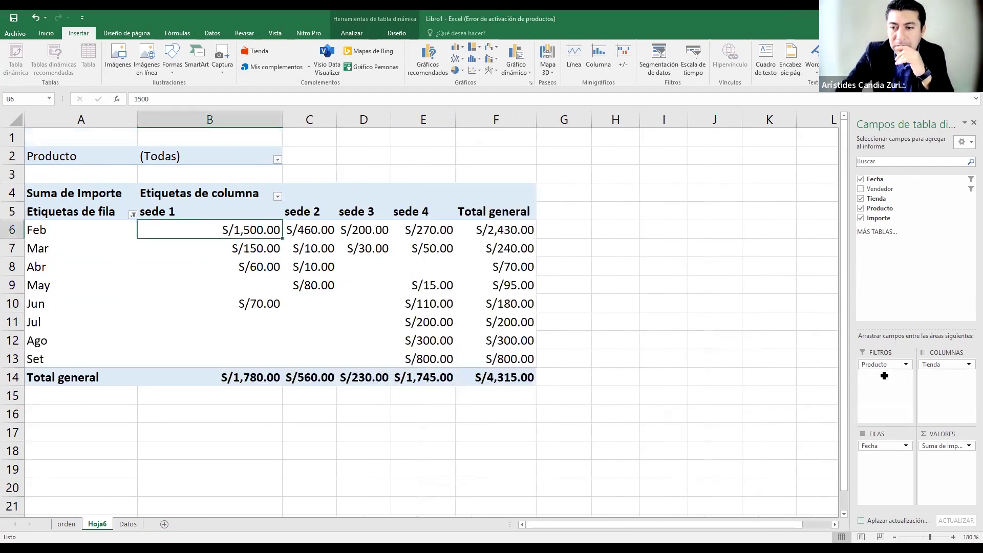
drag(884, 364, 749, 379)
drag(946, 364, 819, 389)
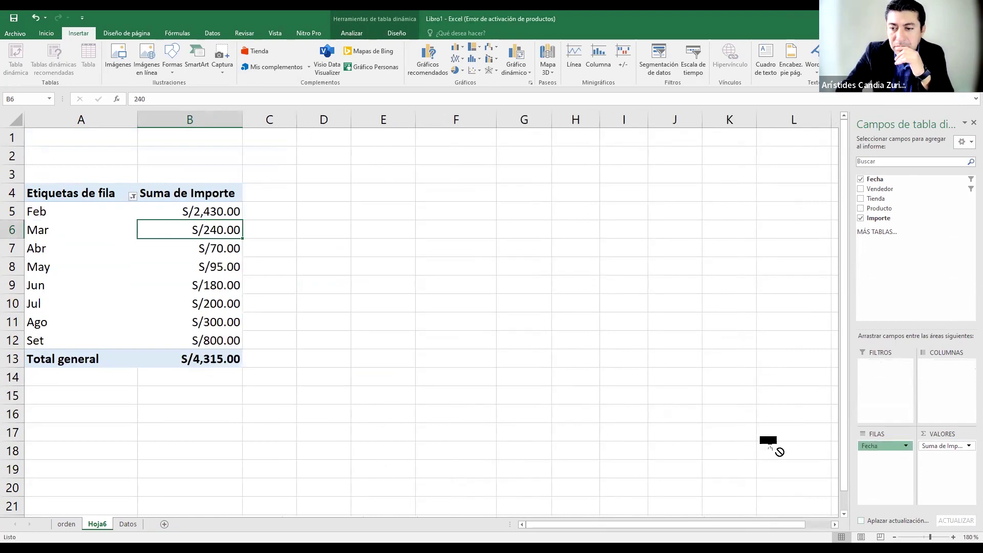
drag(883, 445, 768, 444)
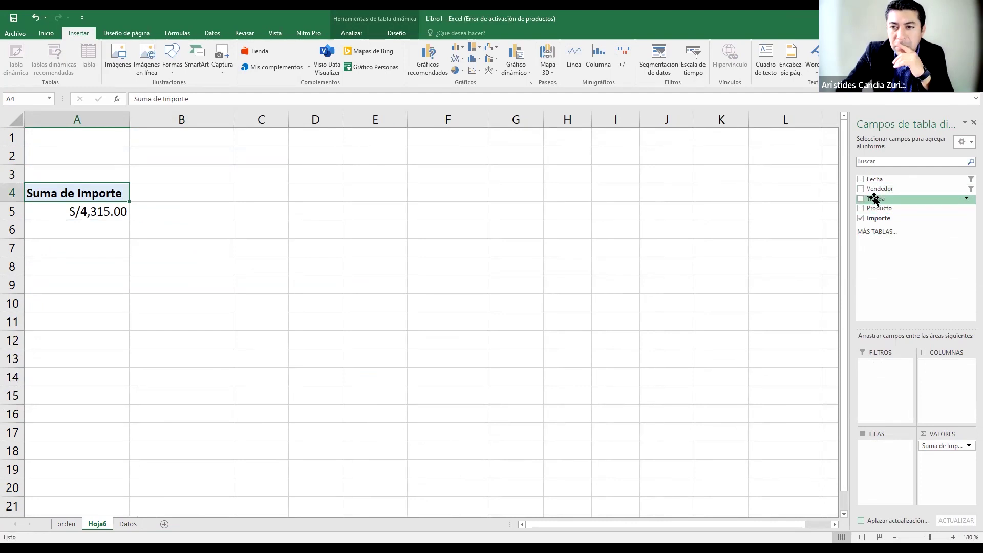
- Place Tienda in Columnas, Vendedor in Filtros and Fecha in Filas
drag(874, 199, 876, 461)
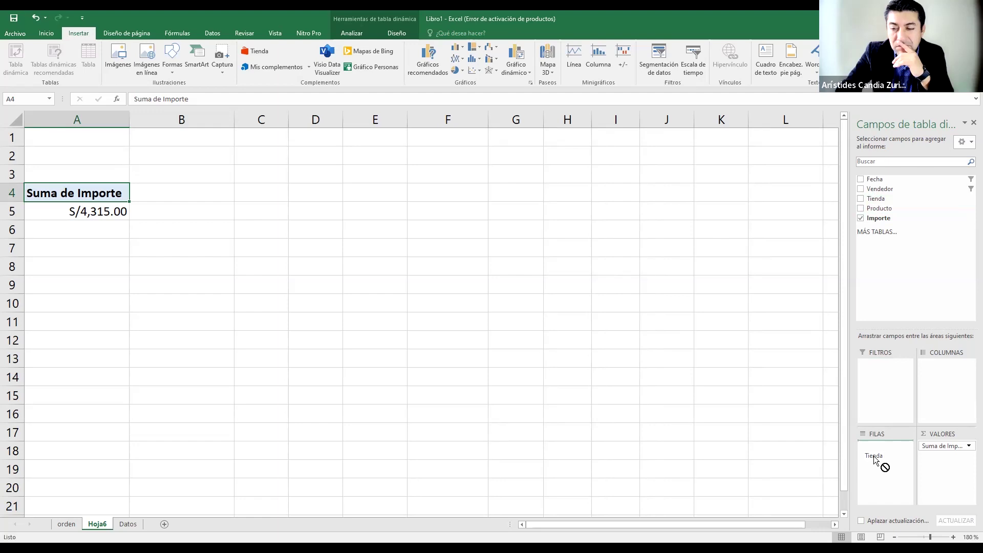
drag(874, 460, 875, 461)
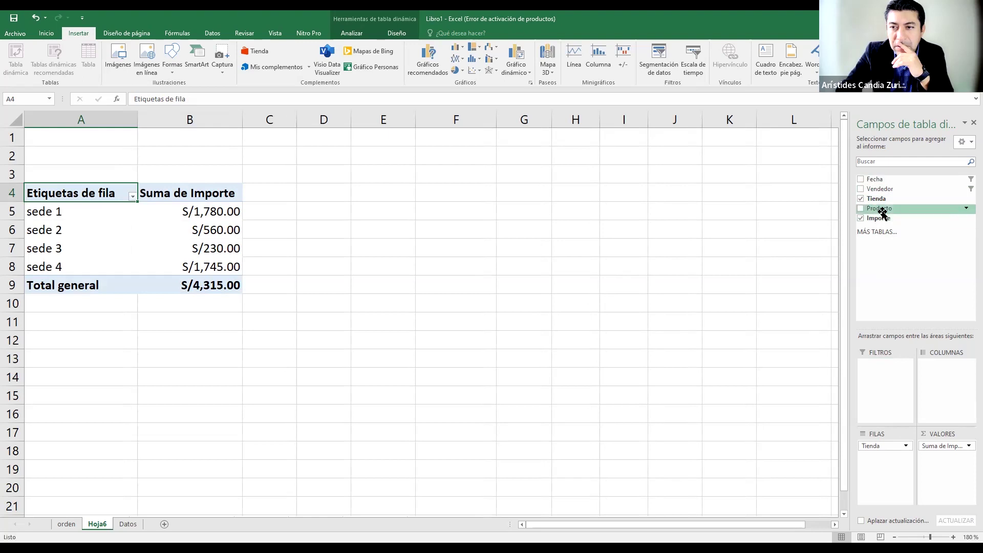
drag(880, 189, 884, 364)
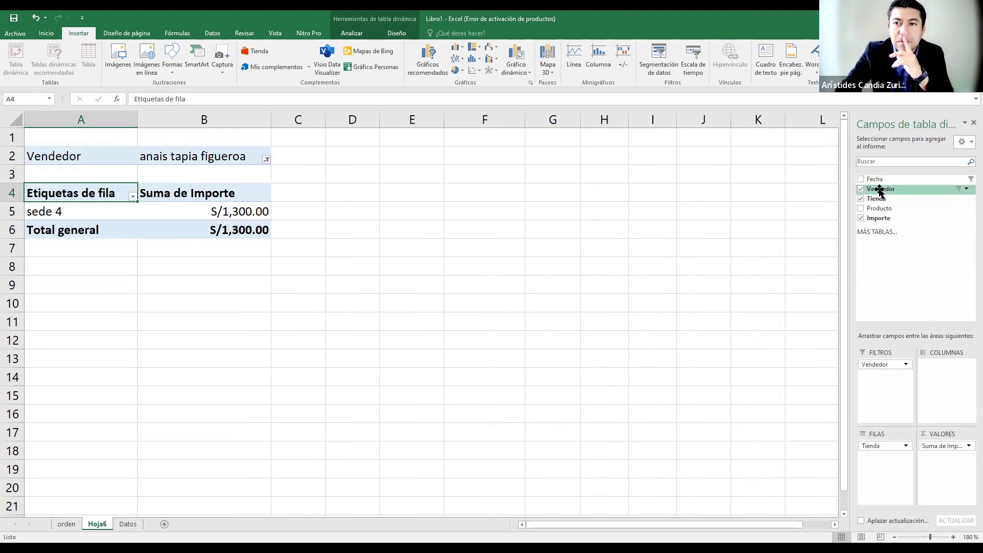
mouse_move(863, 182)
mouse_down()
mouse_move(876, 450)
mouse_move(938, 390)
mouse_up()
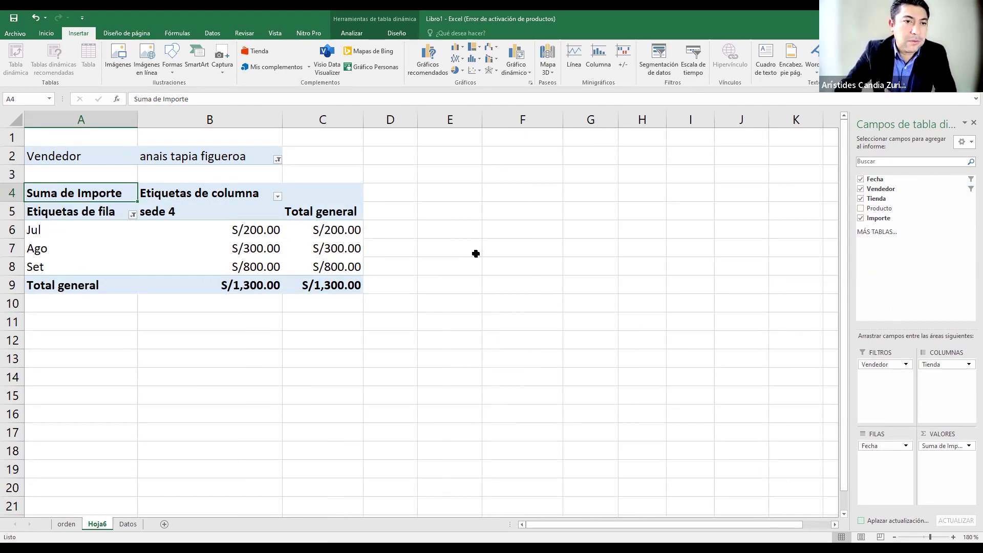
- Filter the pivot's Vendedor field to several salespeople at once
click(276, 159)
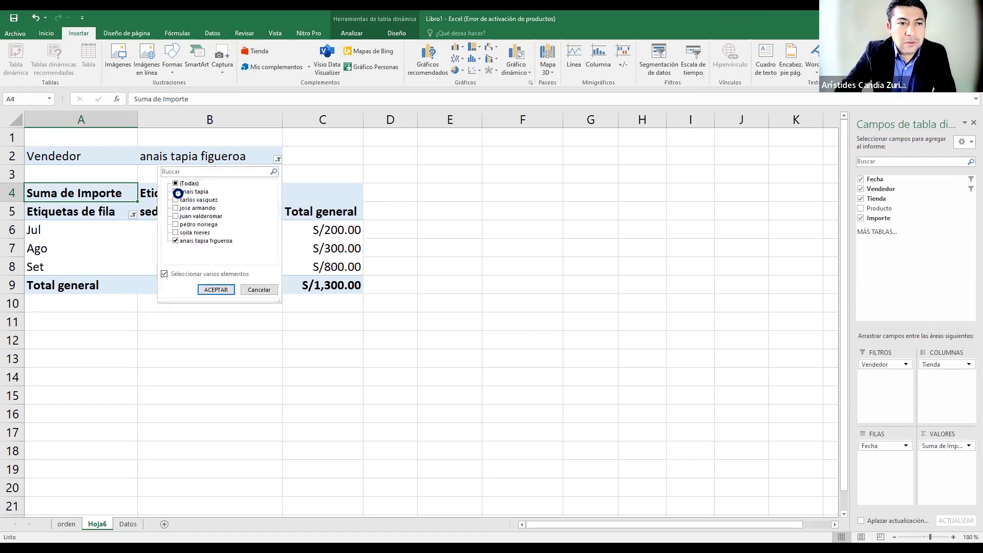
click(175, 200)
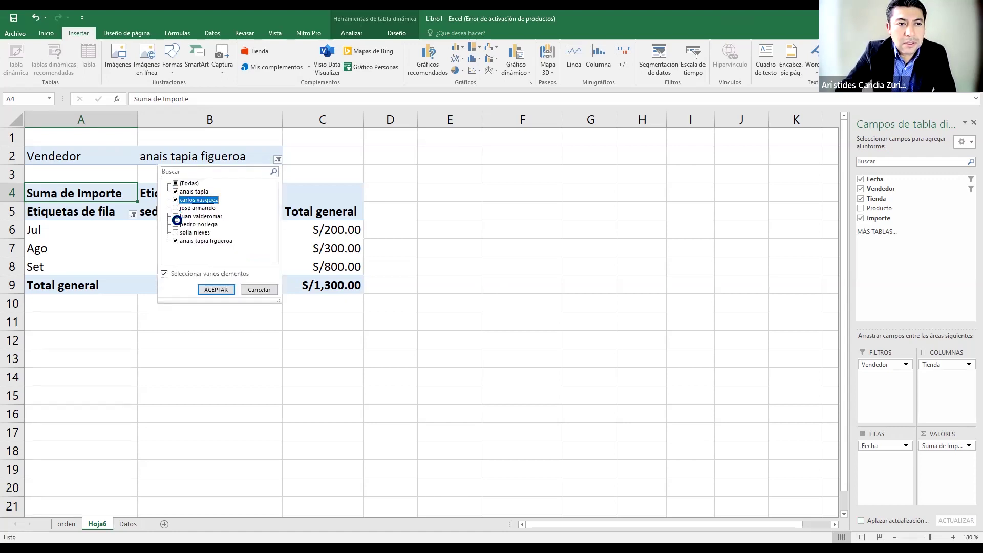
click(175, 199)
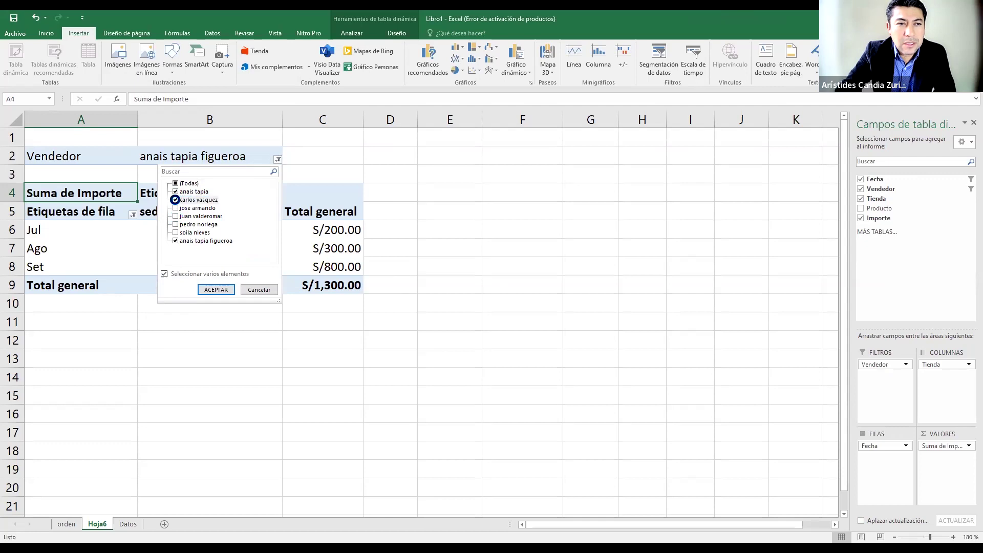
click(175, 216)
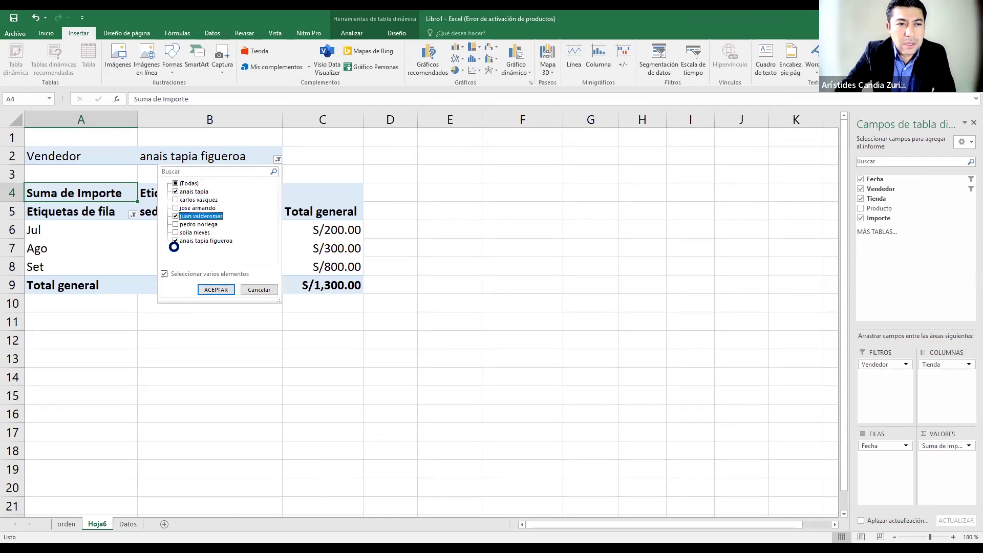
click(218, 289)
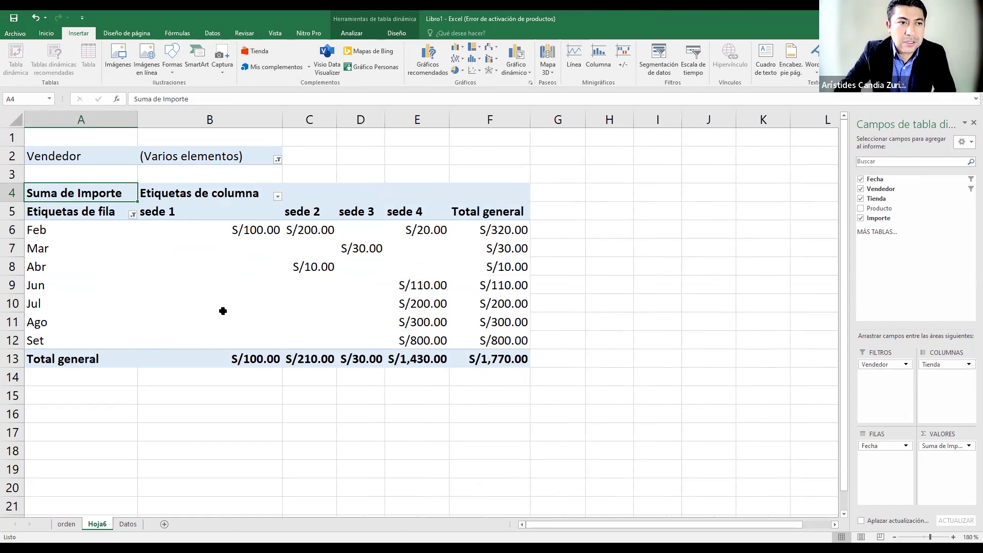
- Untick two salespeople so the pivot shows one vendedor's Feb, Mar and Jun totals of S/230.00
click(277, 160)
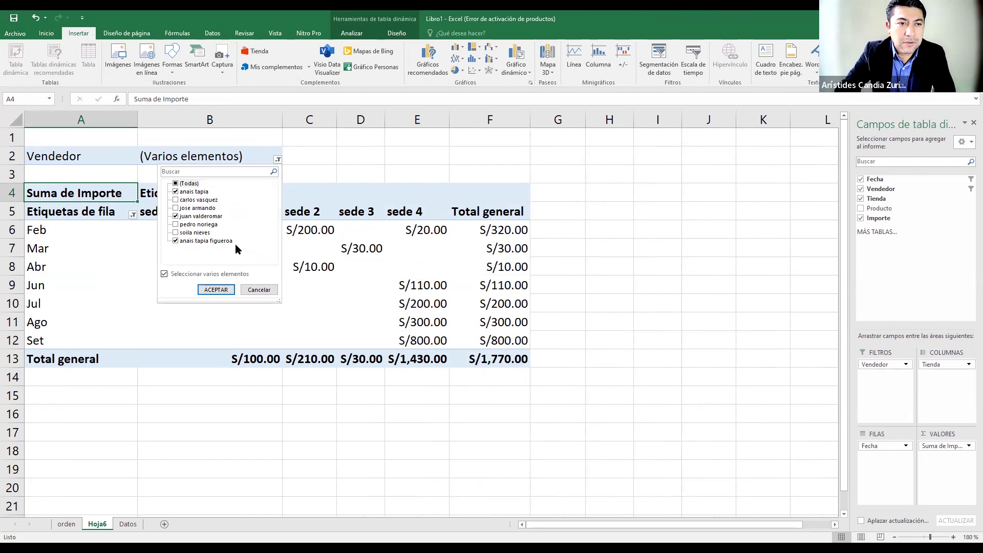
click(176, 242)
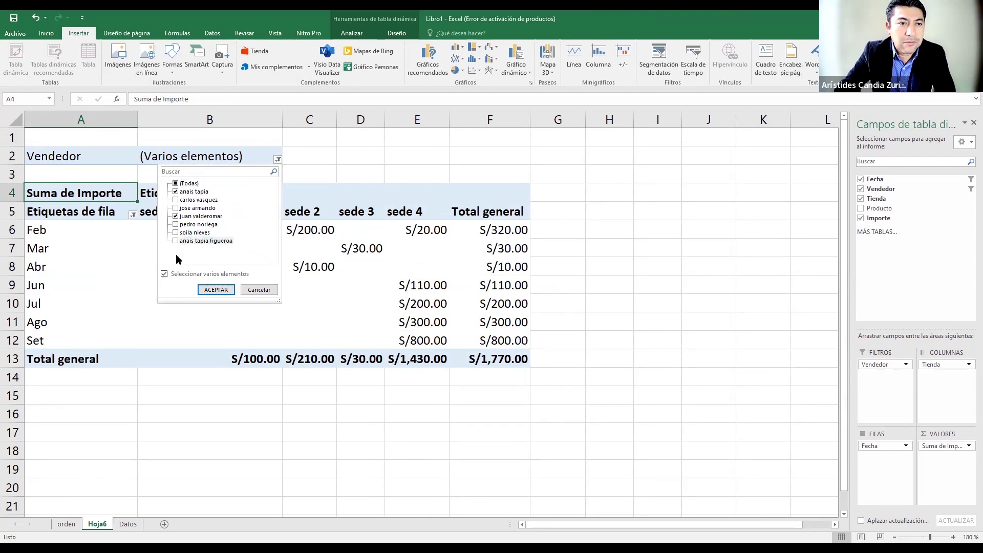
click(176, 216)
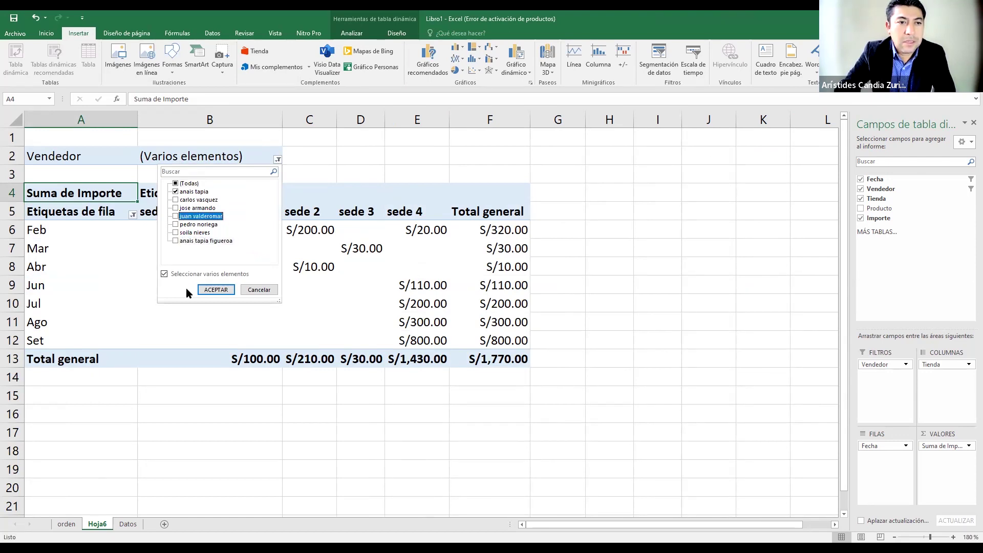
click(214, 290)
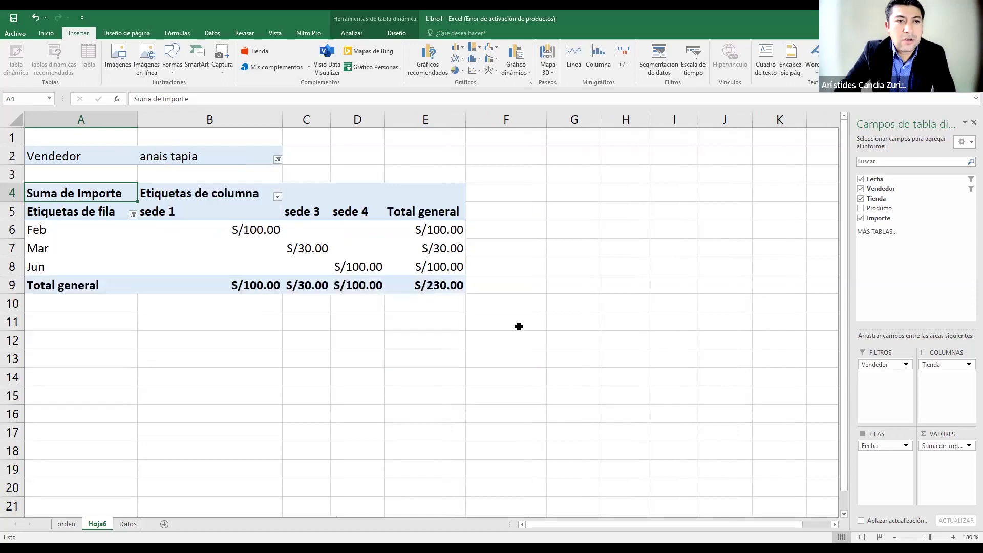
- Move Producto into Filtros beneath Vendedor, left at (Todas), after briefly adding it to rows
drag(47, 155, 203, 163)
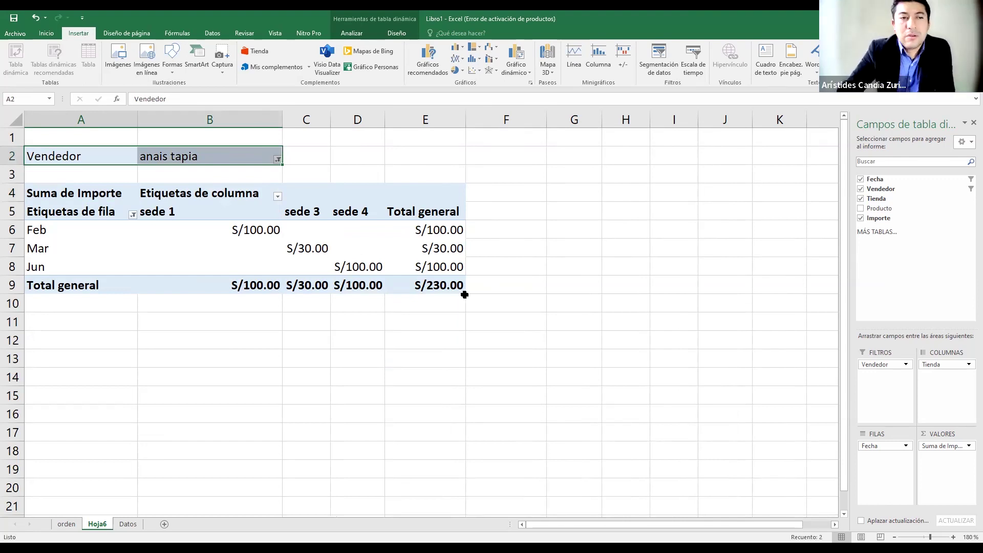
mouse_move(880, 208)
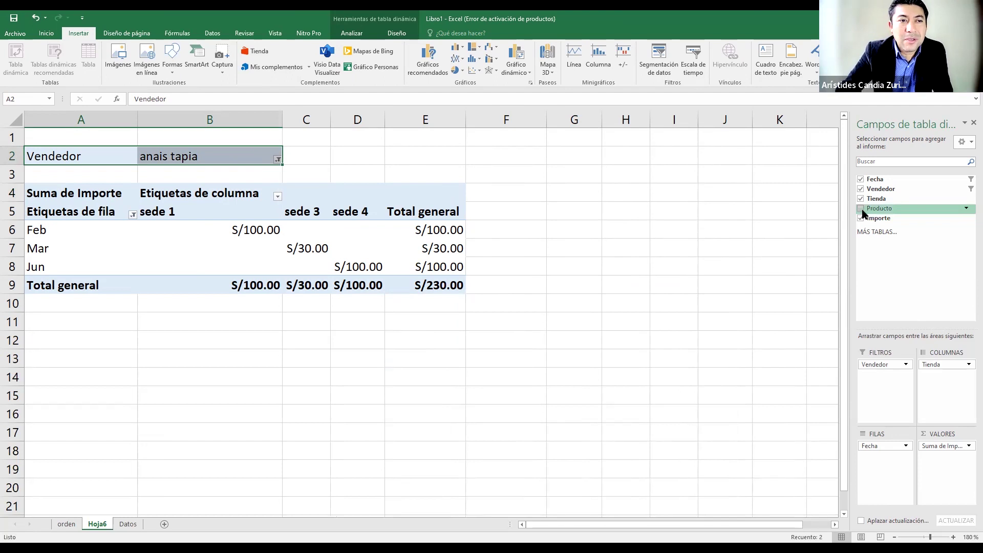
click(861, 209)
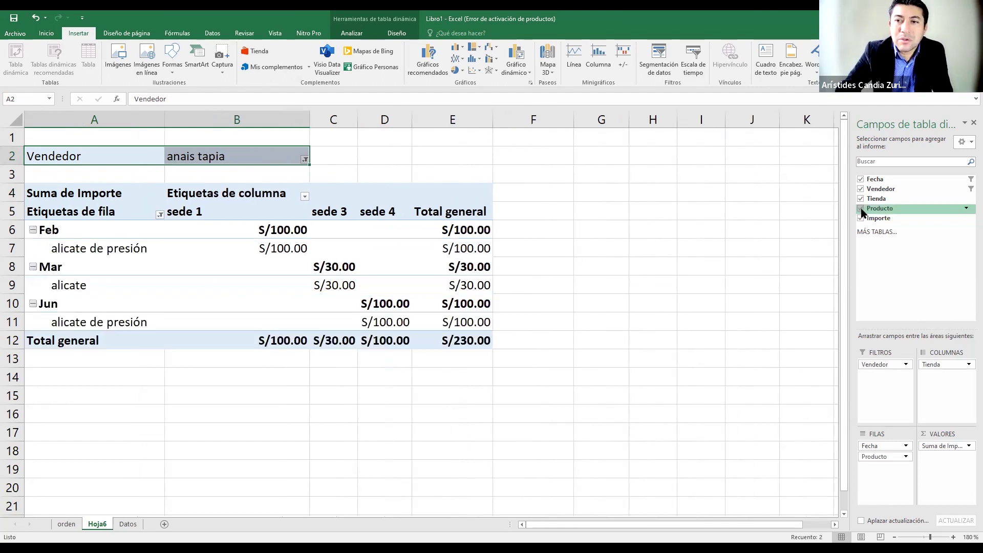
click(861, 209)
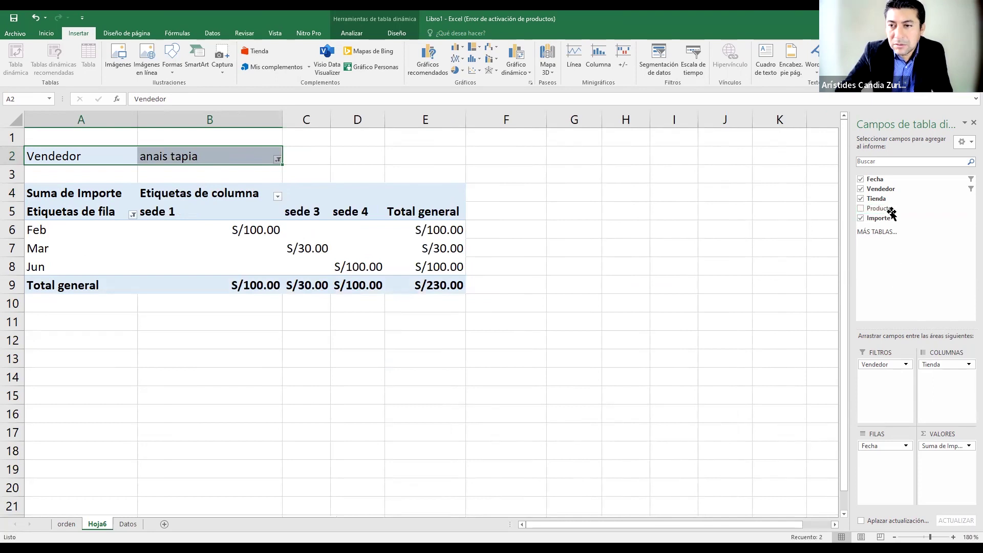
drag(876, 210, 888, 382)
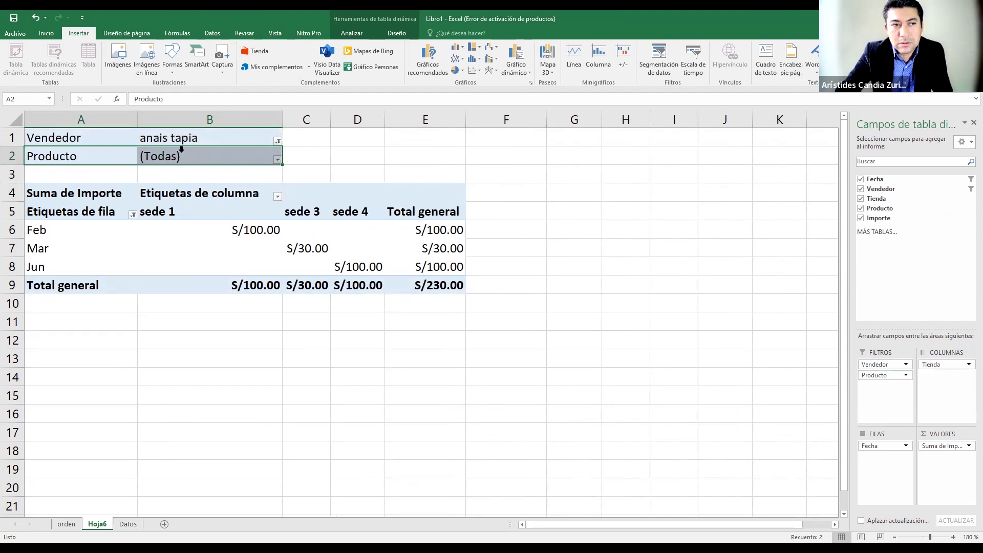
drag(99, 158, 380, 164)
click(260, 174)
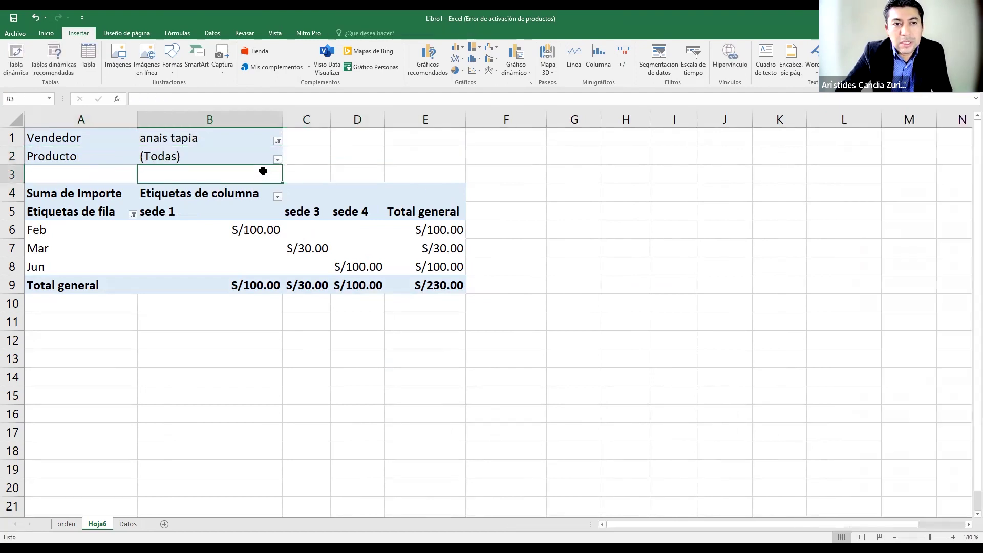
click(277, 159)
drag(274, 206, 274, 233)
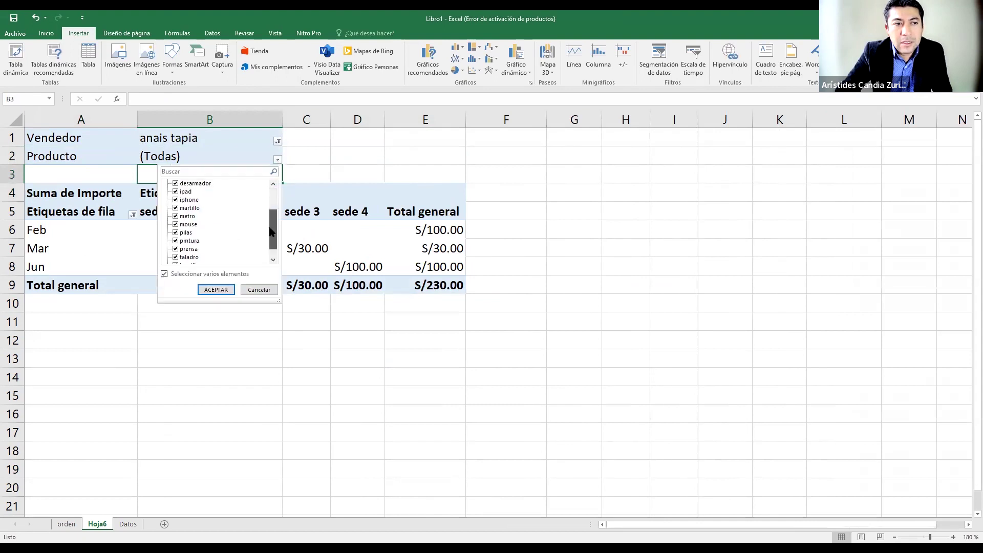
click(214, 288)
click(277, 161)
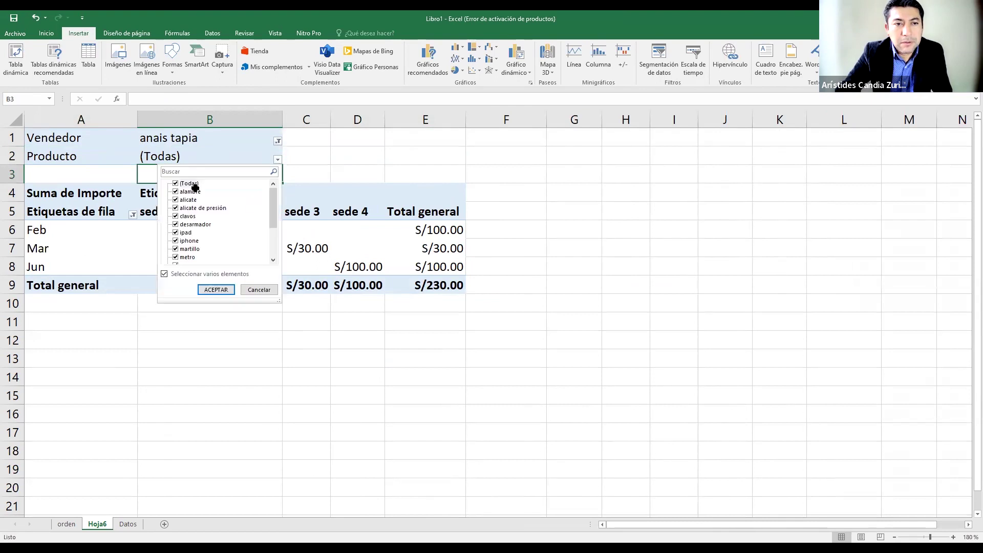
click(177, 191)
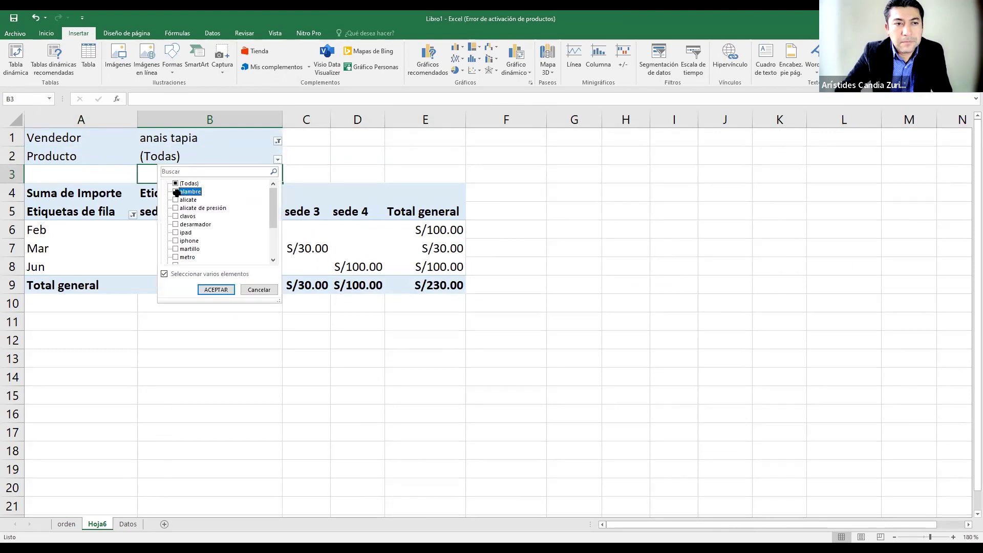
click(176, 224)
click(176, 232)
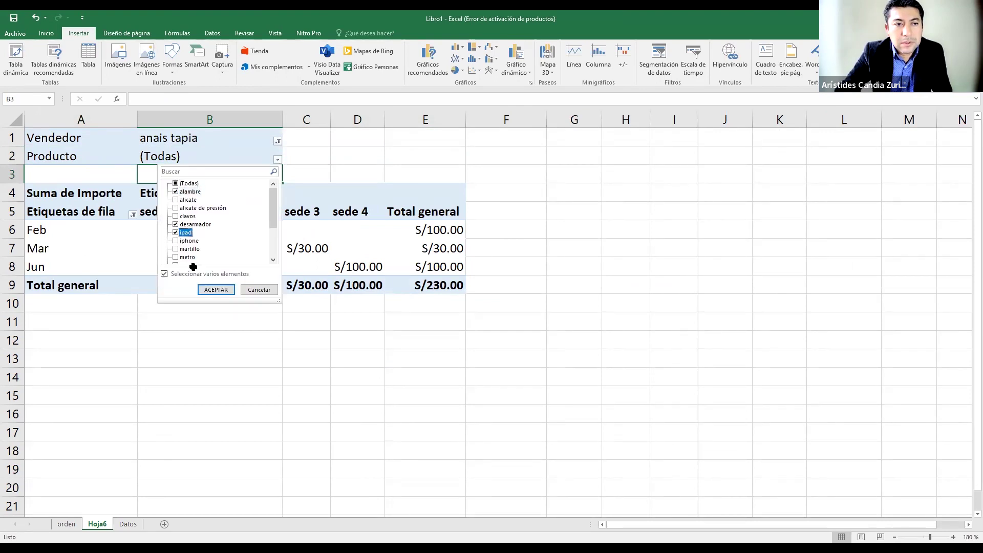
click(210, 290)
click(278, 159)
click(176, 184)
click(214, 290)
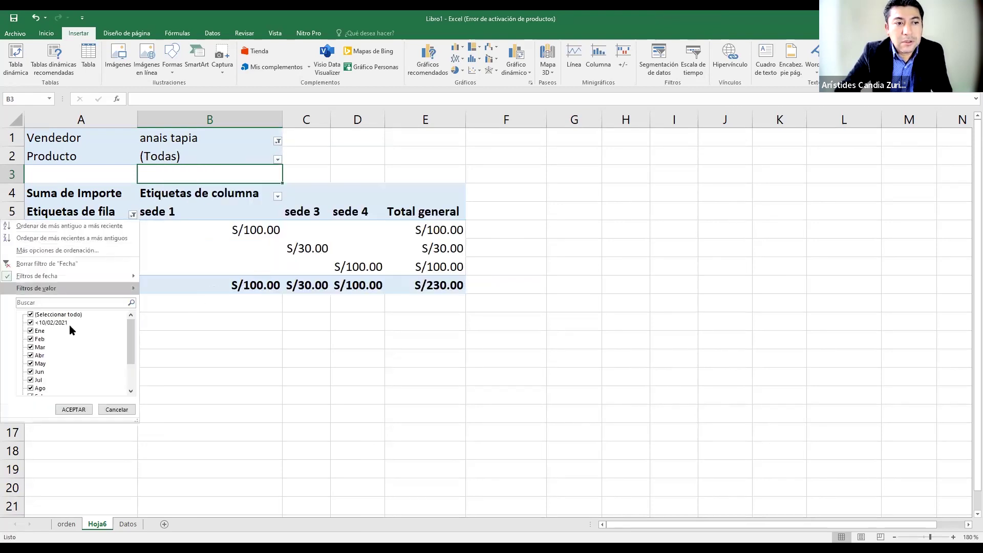
scroll(120, 345, down, 2)
click(117, 410)
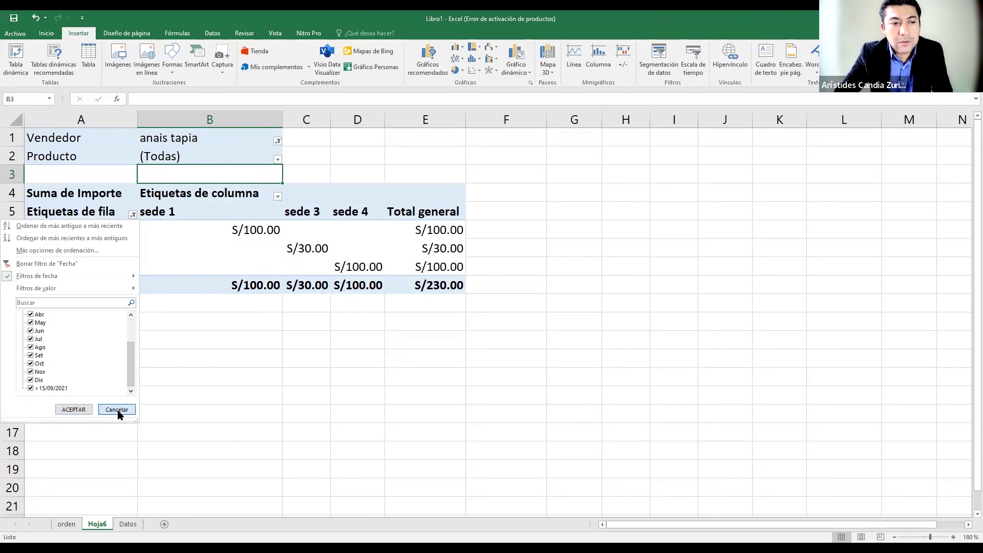
click(236, 254)
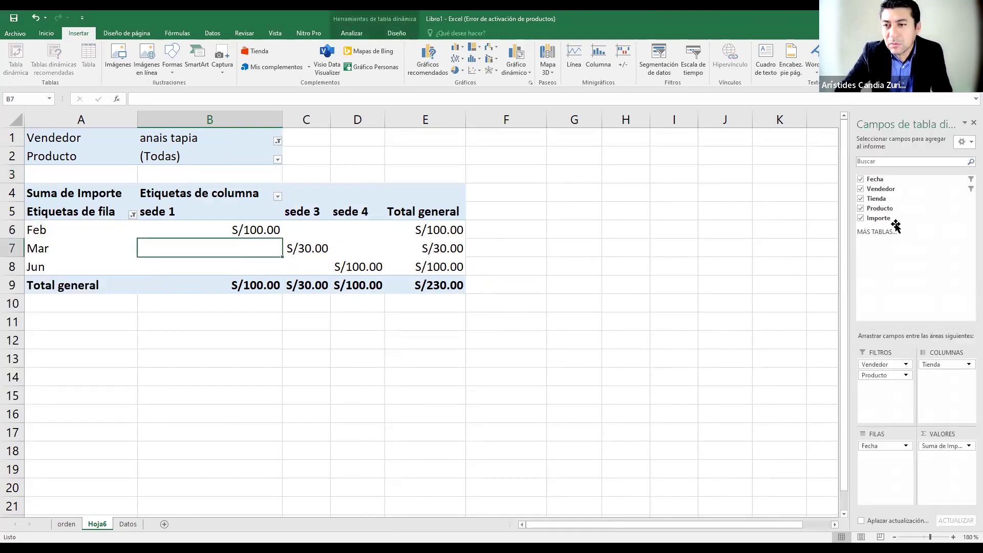
mouse_move(880, 208)
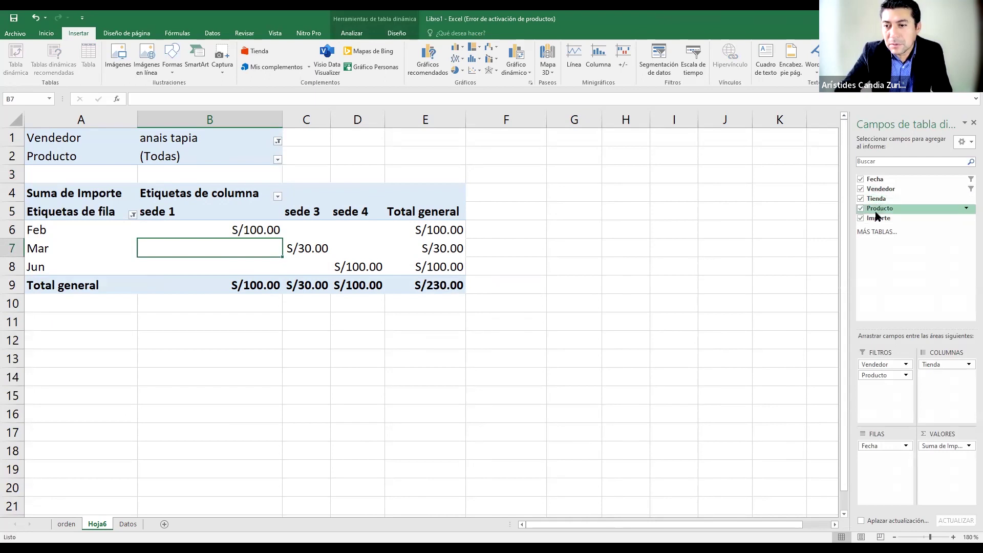
- Nest Producto under Tienda in Columnas and inspect the per-product values and sede subtotals
drag(884, 375, 933, 379)
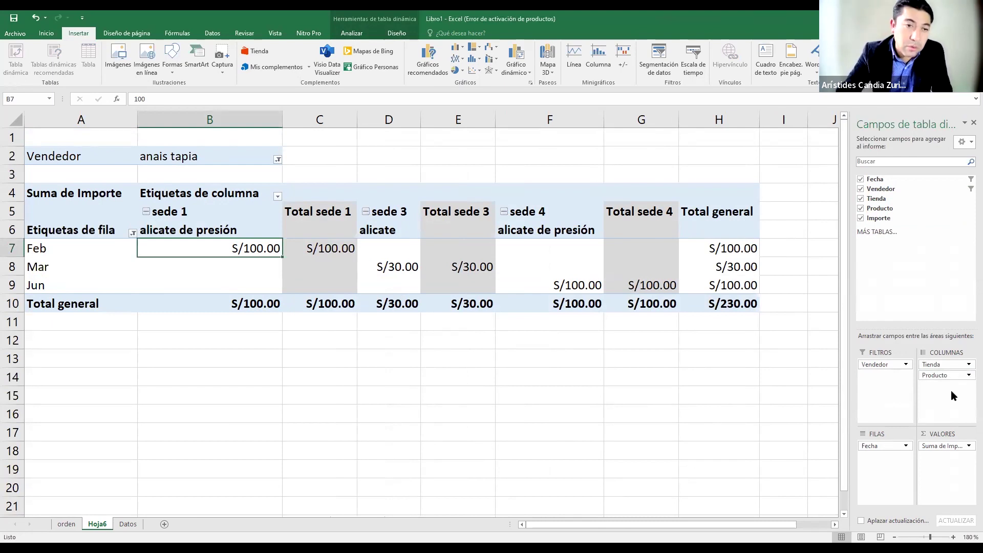
click(332, 212)
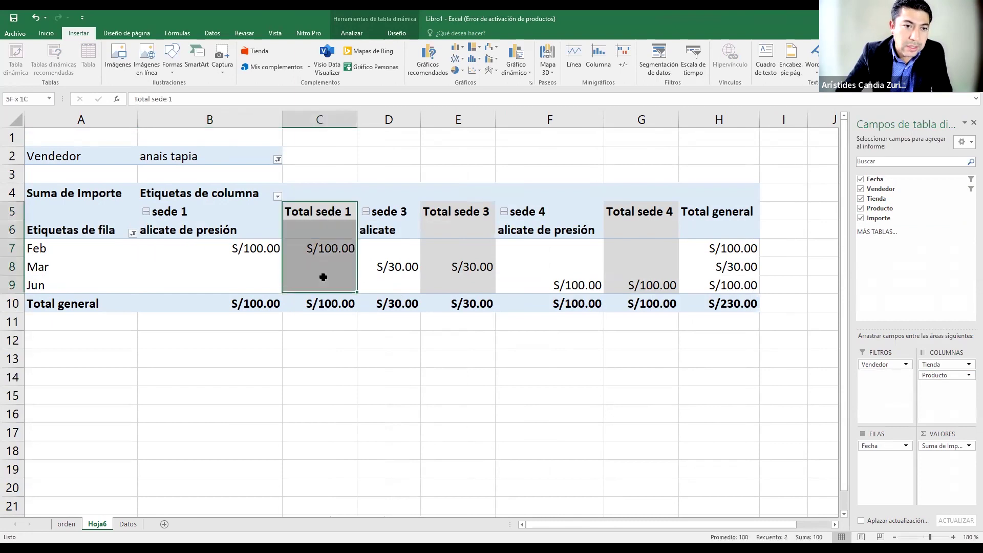
click(186, 248)
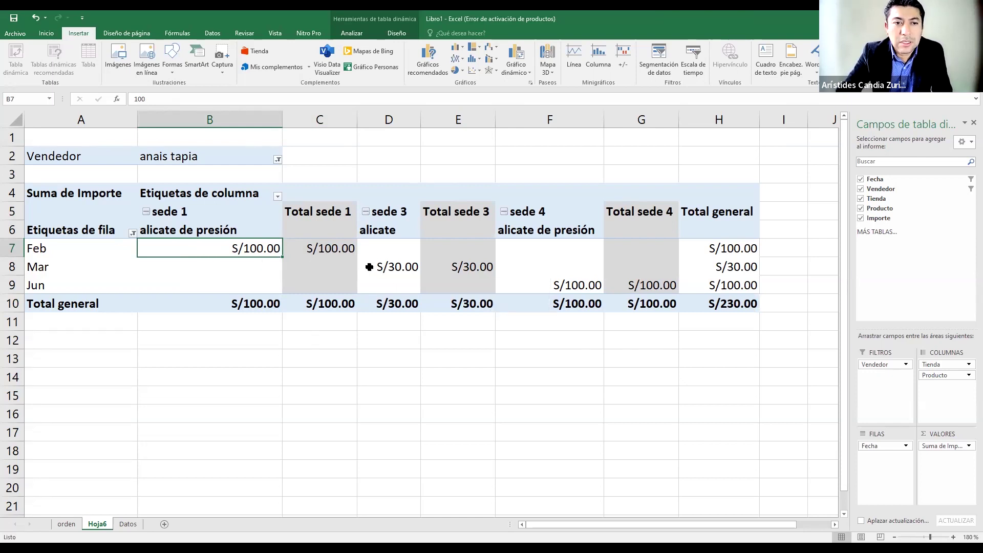
click(369, 266)
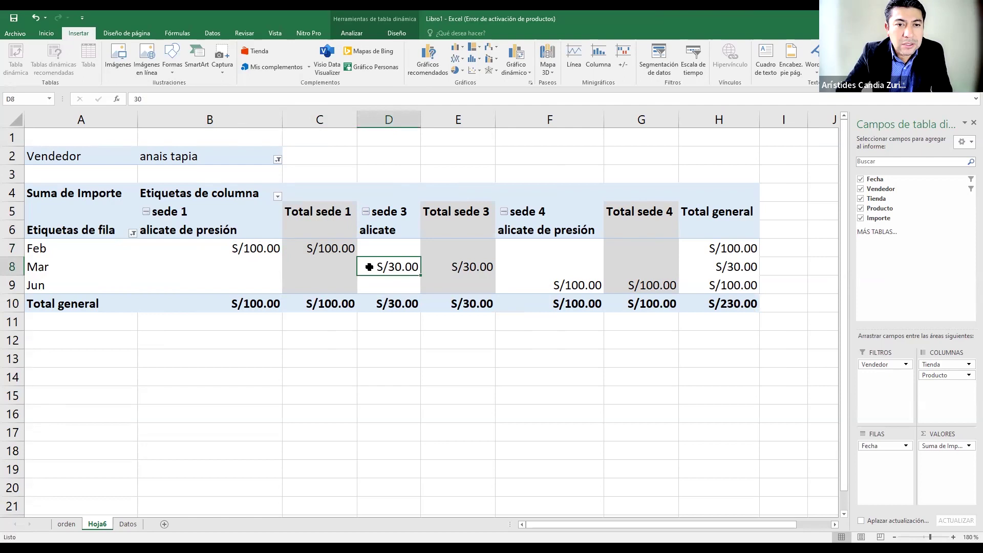
click(539, 283)
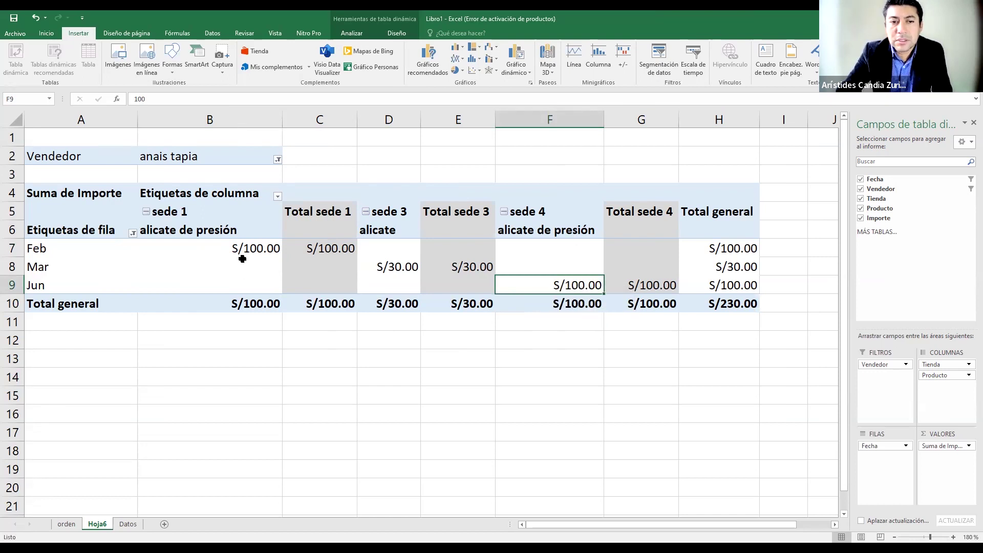
drag(242, 259, 714, 282)
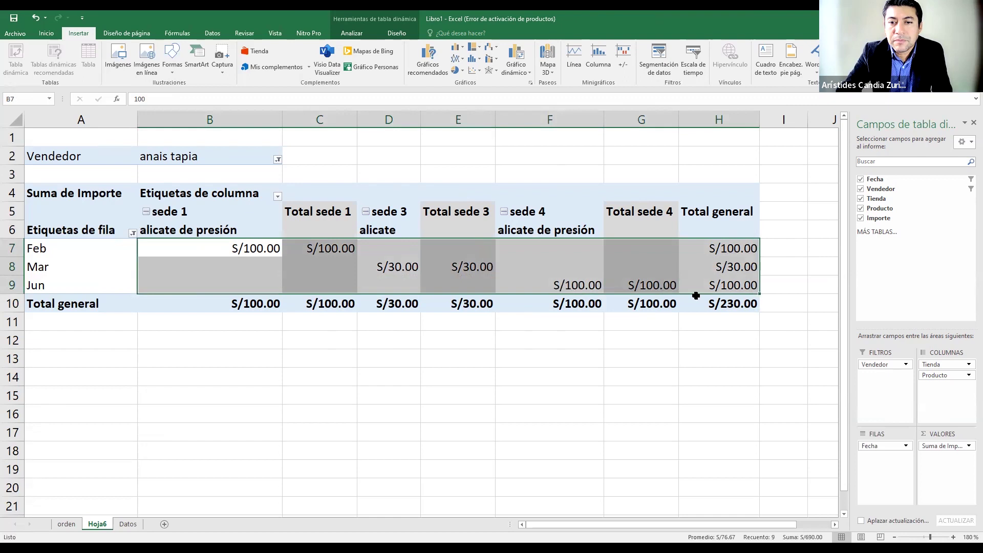
click(502, 264)
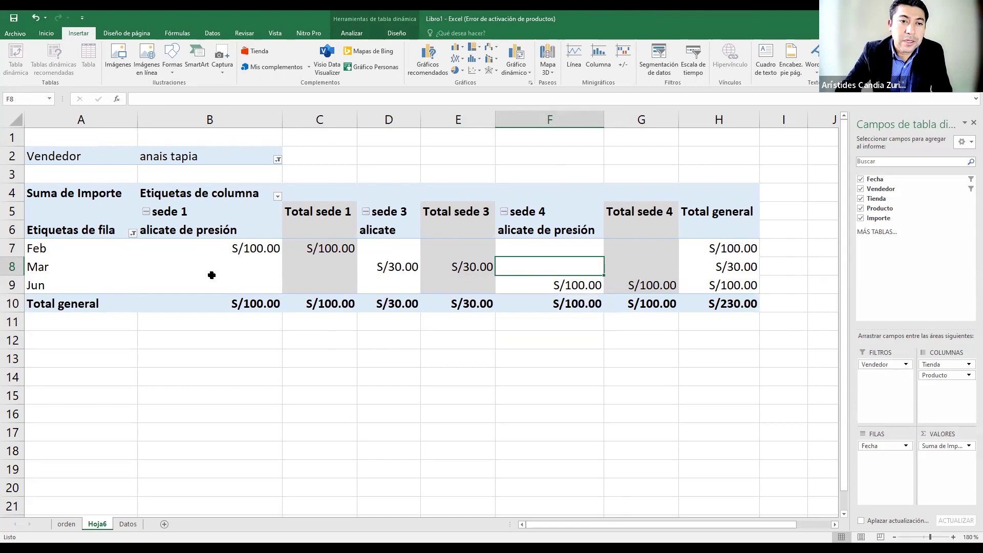
mouse_move(242, 277)
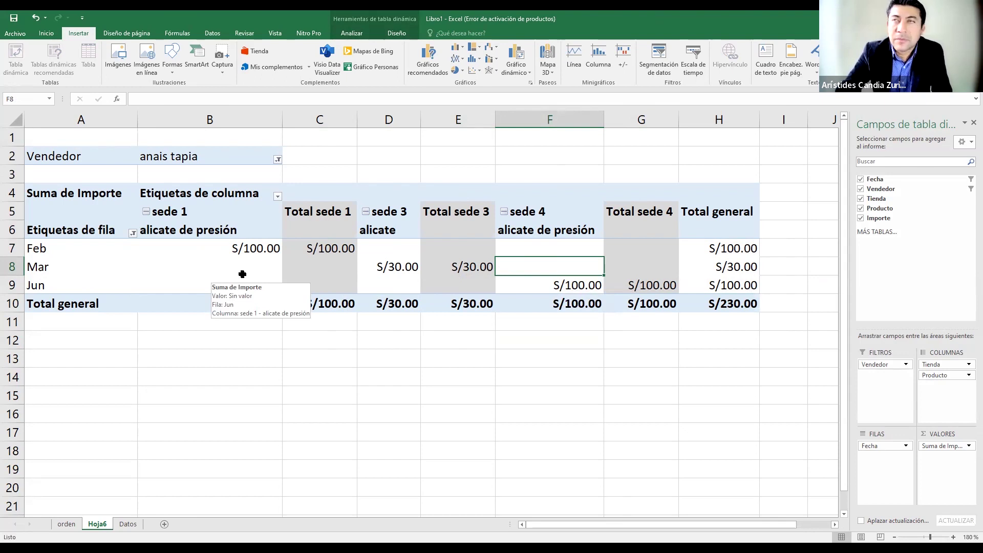
click(208, 263)
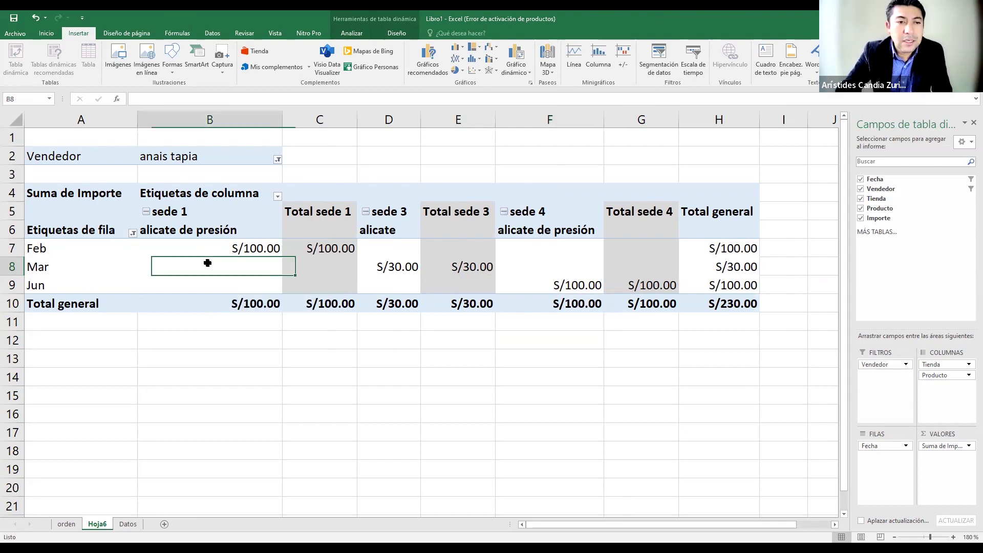
- Change the Importe value field to summarize by count instead of sum
right_click(208, 263)
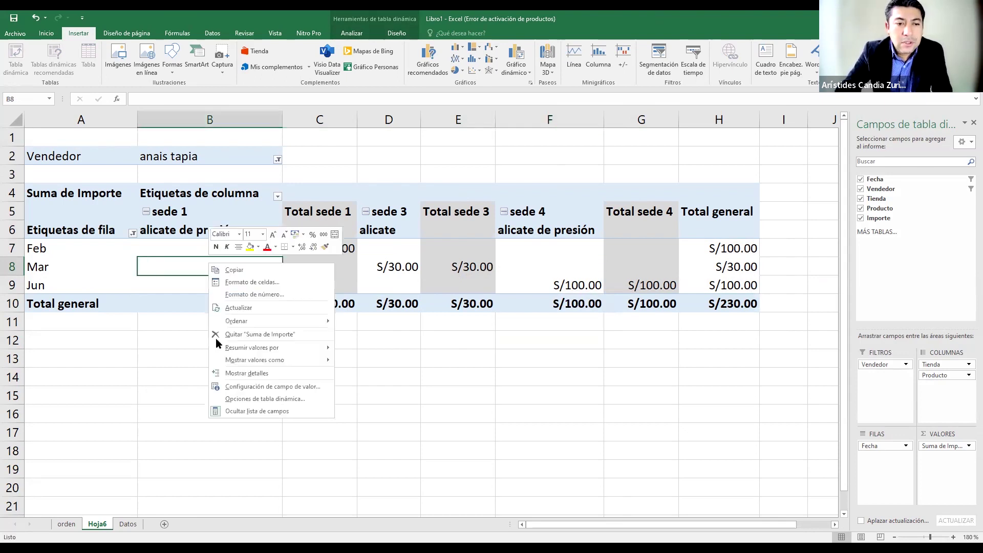
click(251, 387)
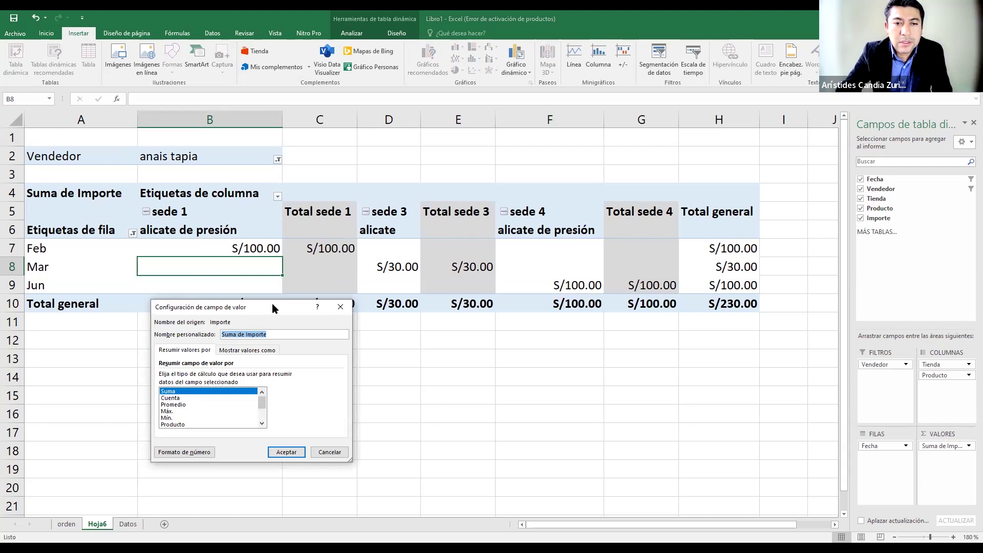
drag(272, 305, 453, 240)
click(364, 333)
click(468, 390)
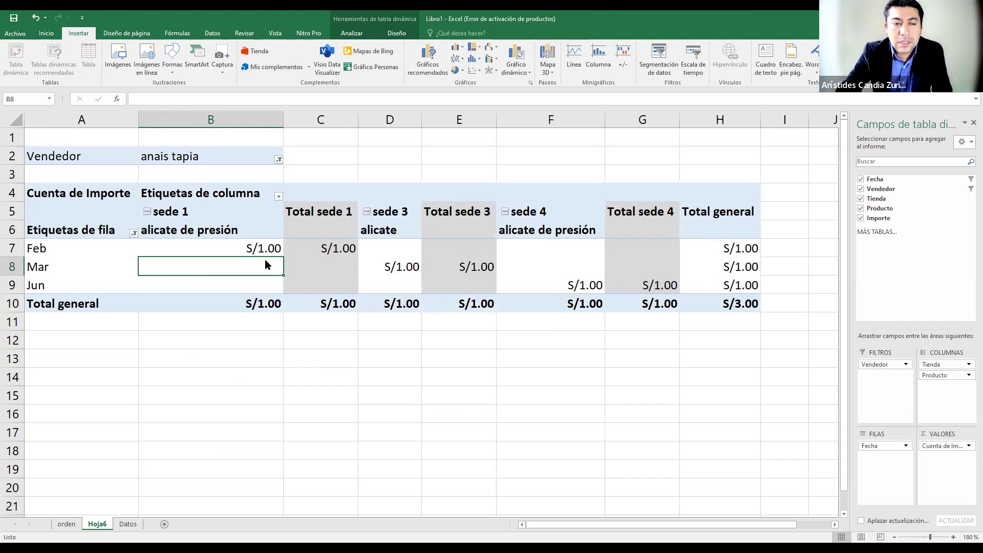
- Give the counted Importe values a plain number format
right_click(226, 260)
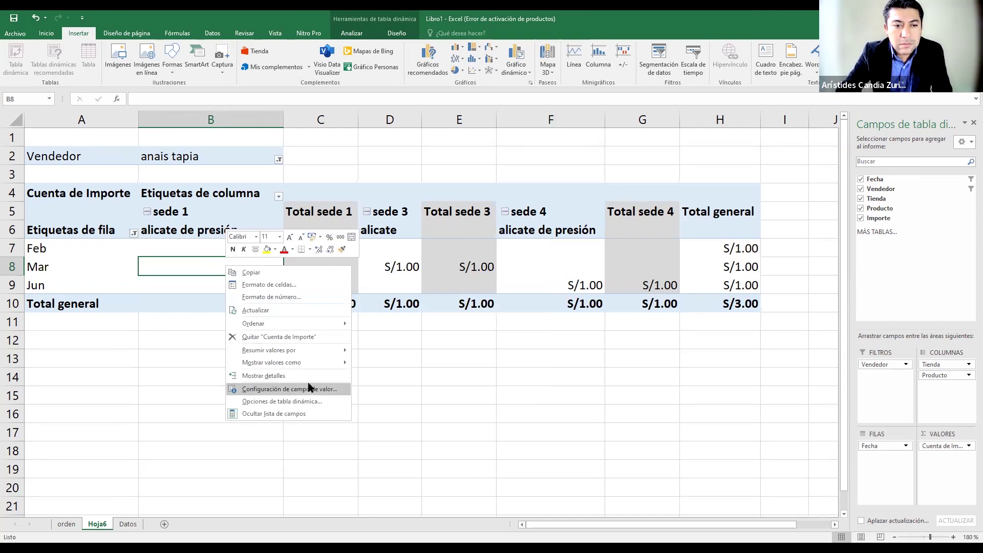
click(310, 387)
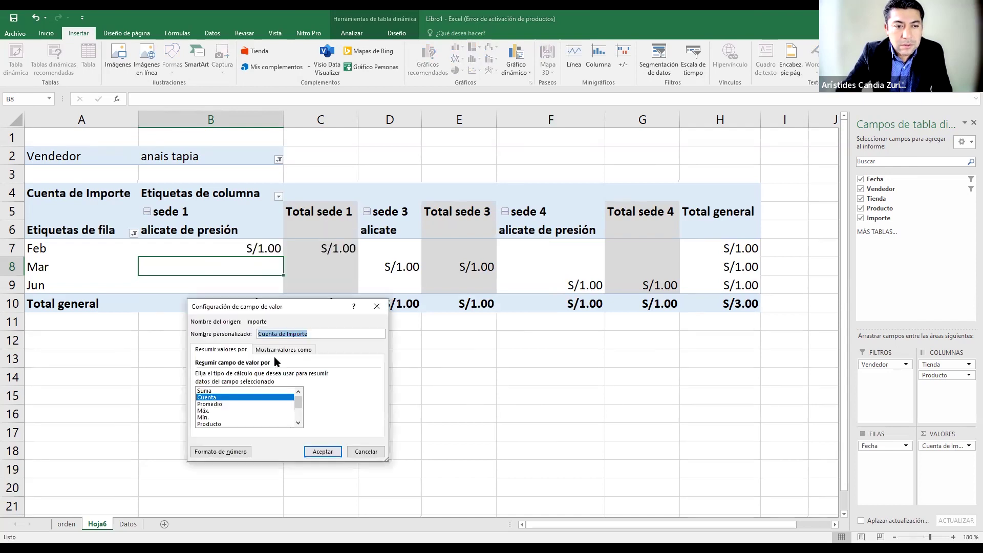
click(224, 454)
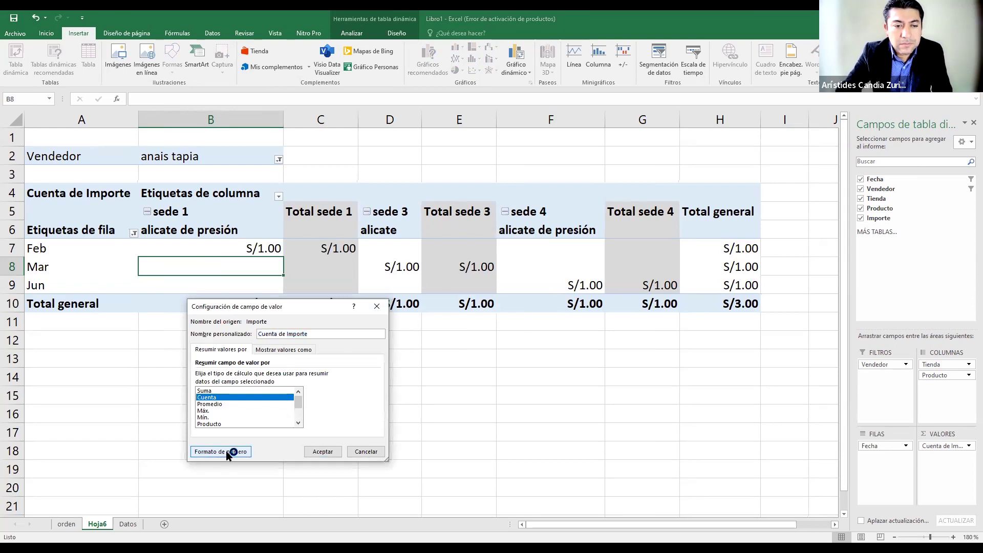
click(179, 309)
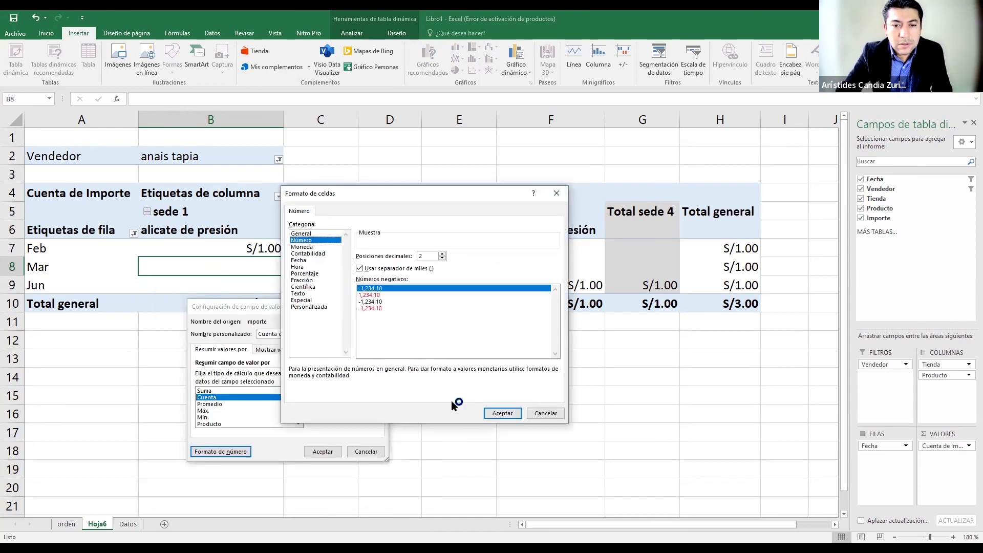
click(502, 416)
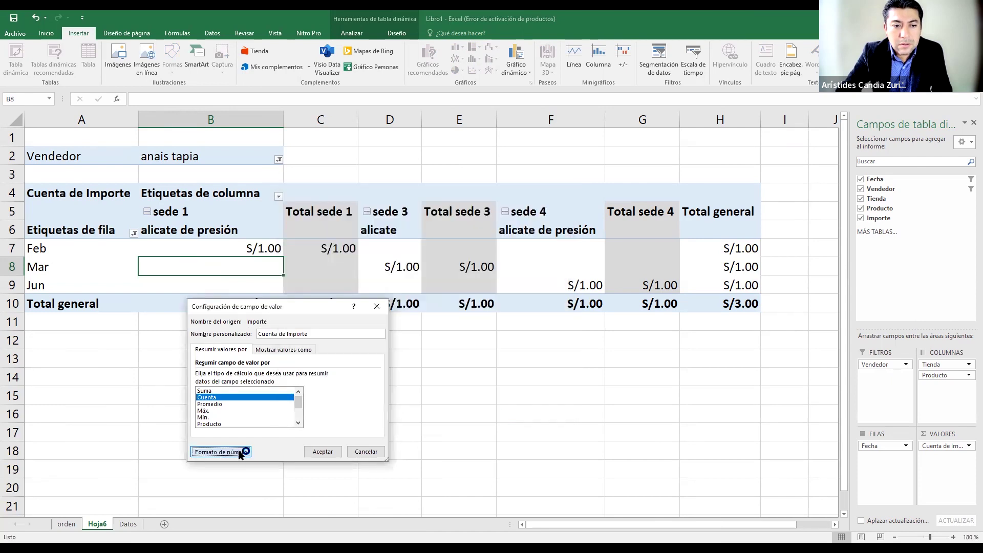
click(501, 415)
click(325, 451)
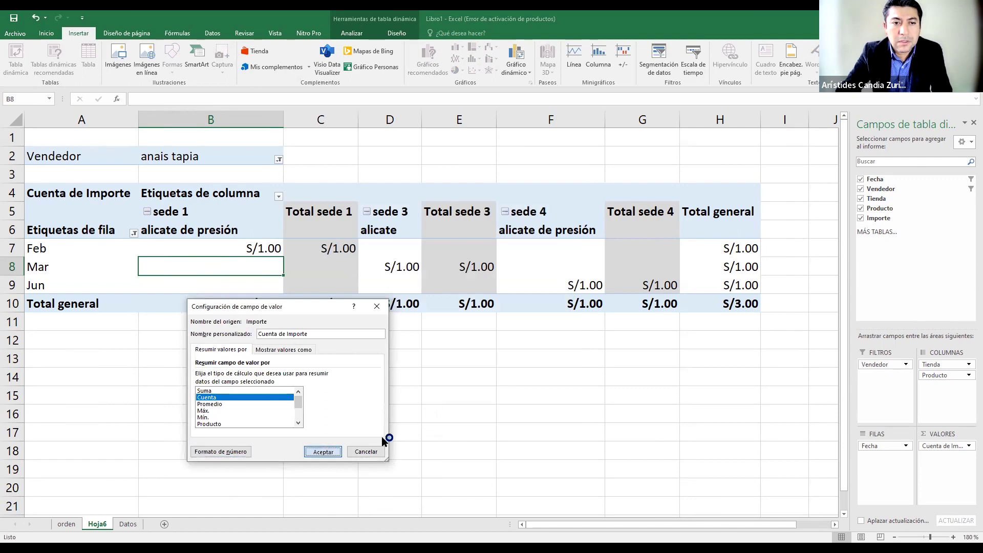
- Check a few count cells in the pivot, then switch to the Datos sheet
click(297, 248)
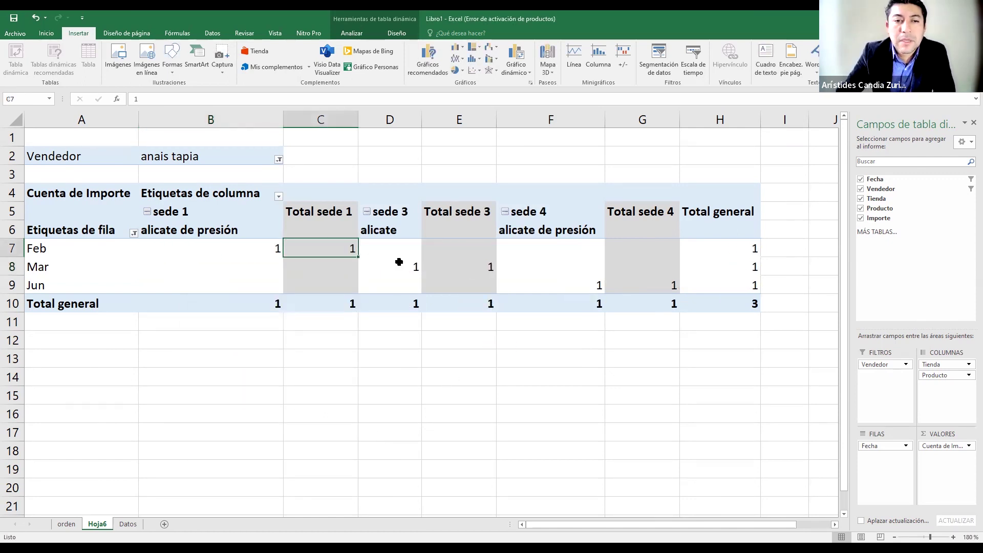
click(397, 262)
key(Down)
key(Right)
key(Right)
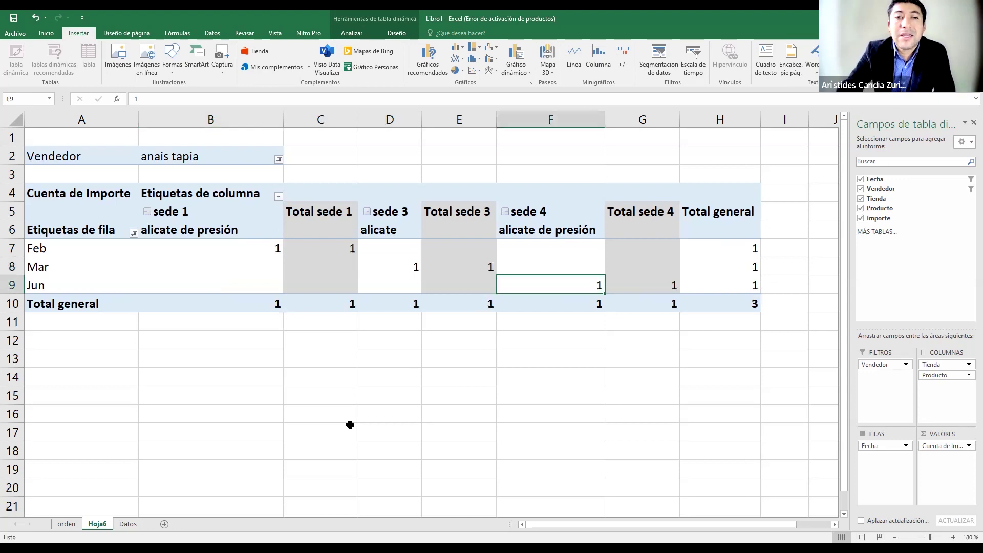
click(129, 524)
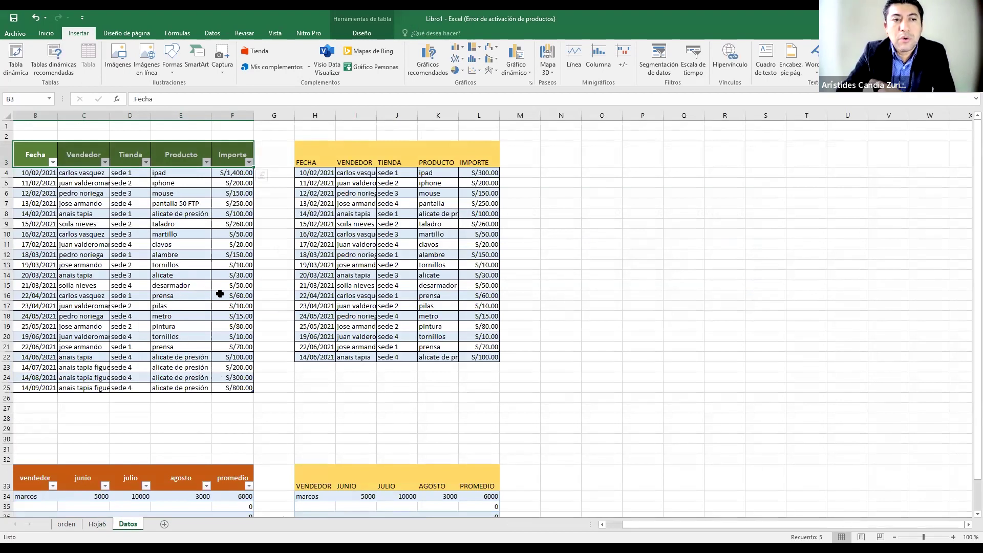
click(181, 176)
click(181, 203)
click(182, 232)
click(182, 280)
click(185, 306)
click(187, 337)
click(187, 347)
click(190, 388)
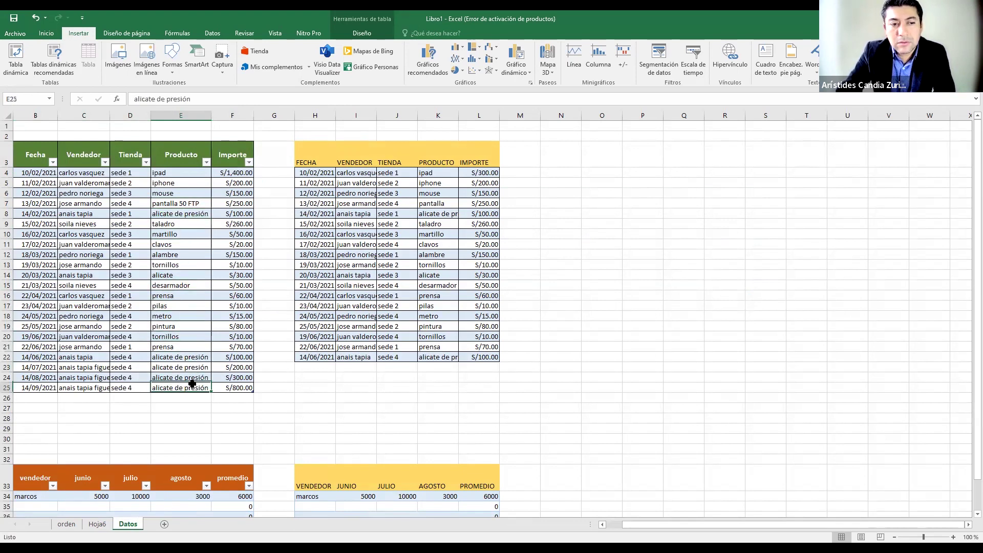
mouse_move(195, 243)
mouse_down()
mouse_move(194, 366)
mouse_move(192, 297)
mouse_up()
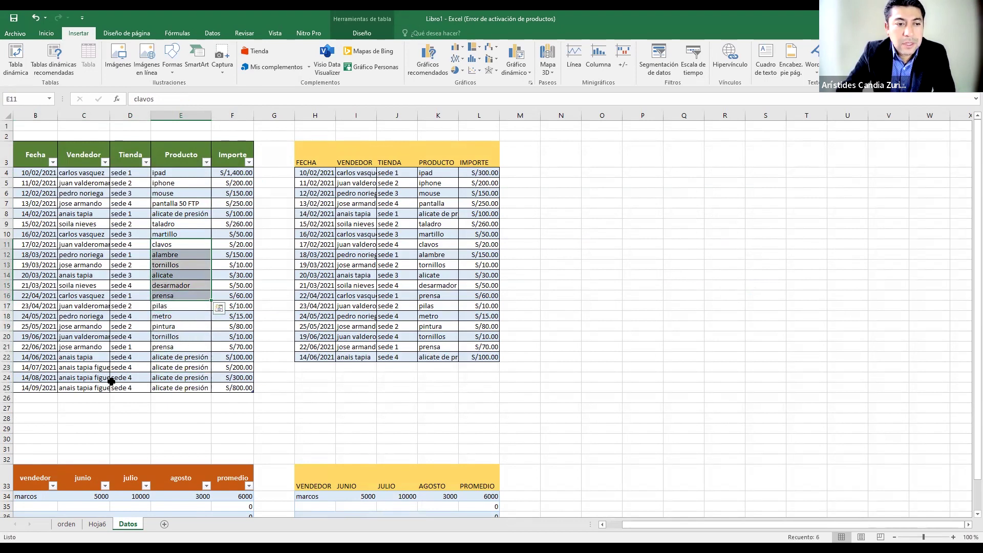
click(82, 367)
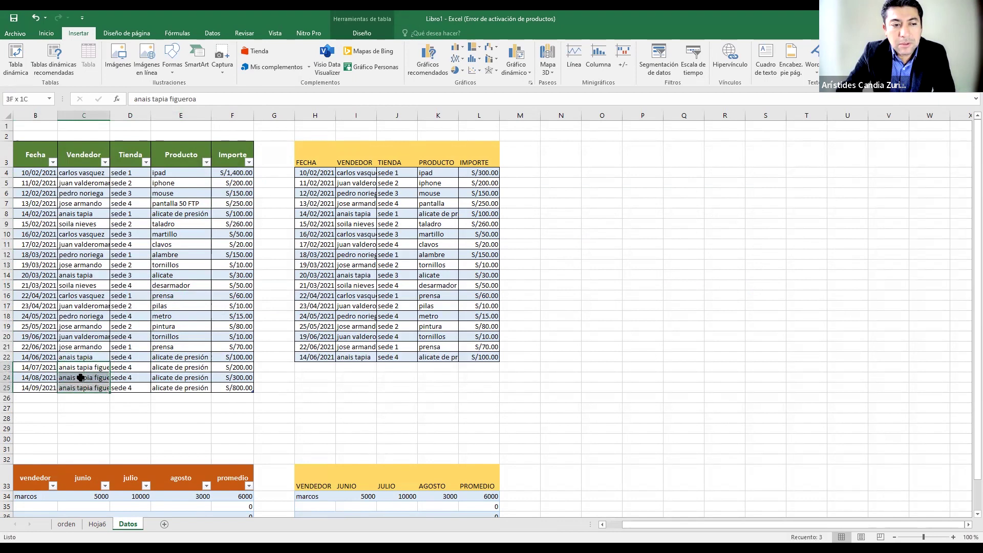
click(338, 386)
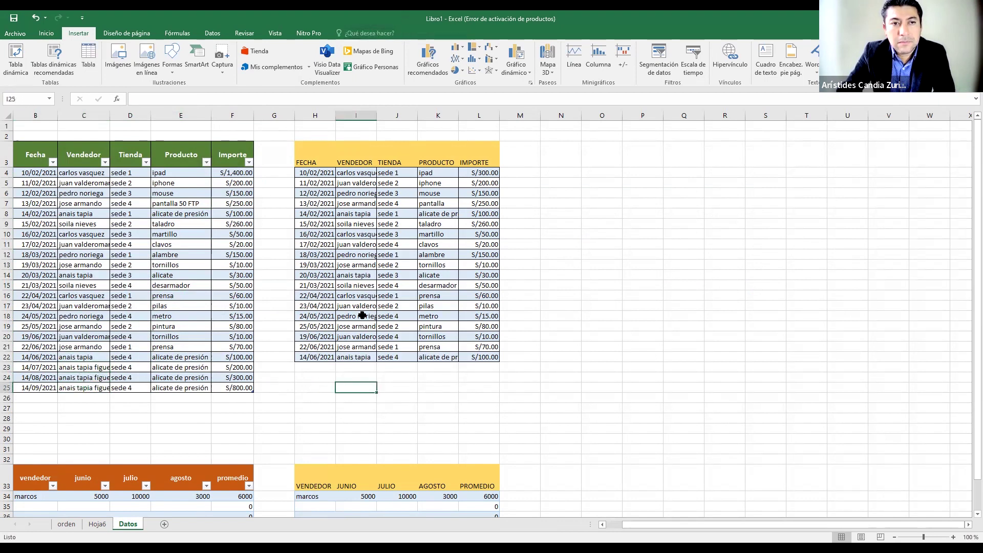
- Return to Hoja6 and filter the pivot's Vendedor field to two sellers
click(97, 523)
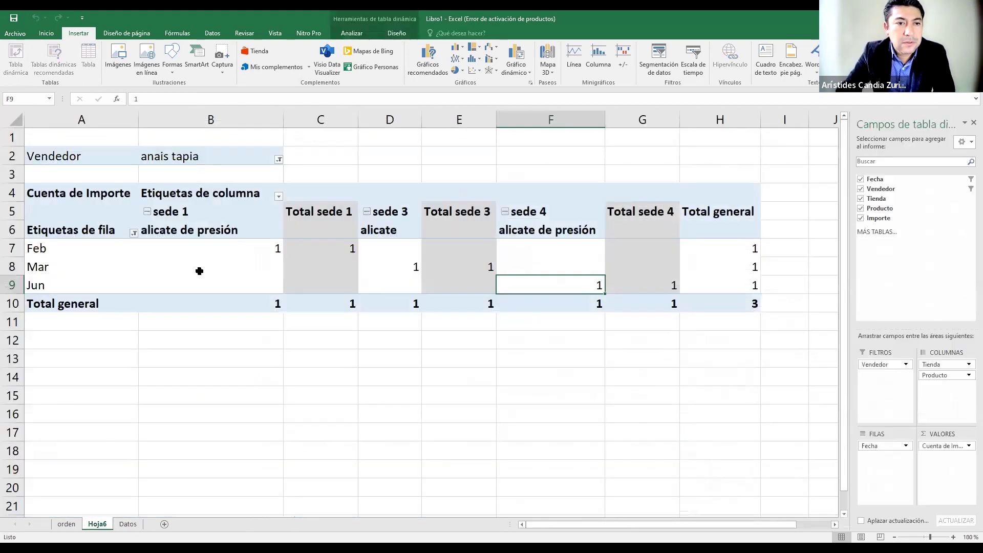
click(279, 160)
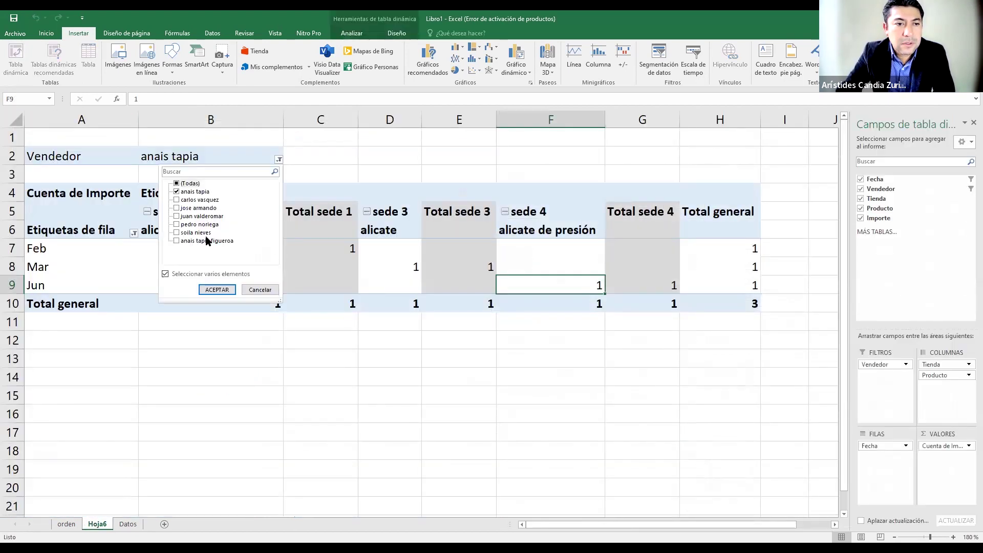
click(176, 241)
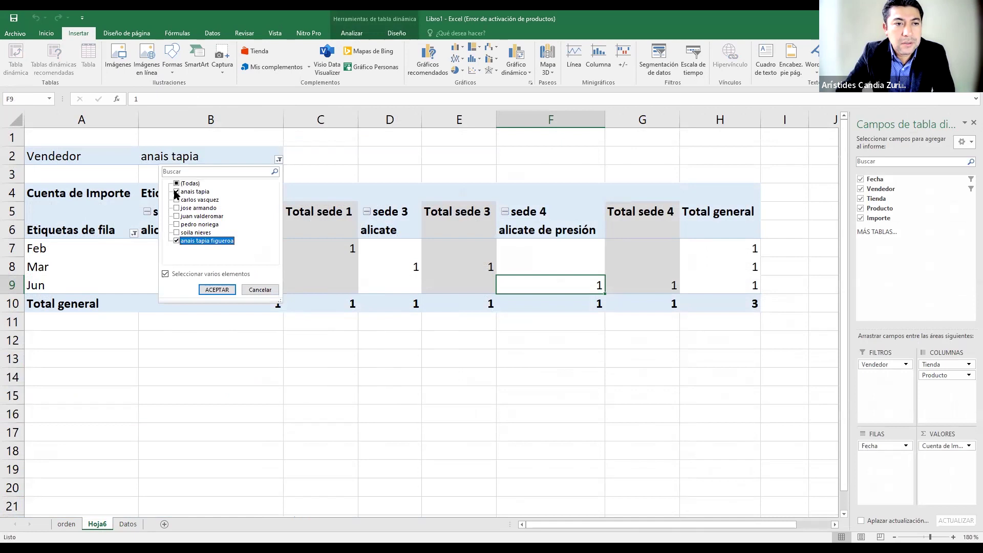
click(177, 191)
click(177, 192)
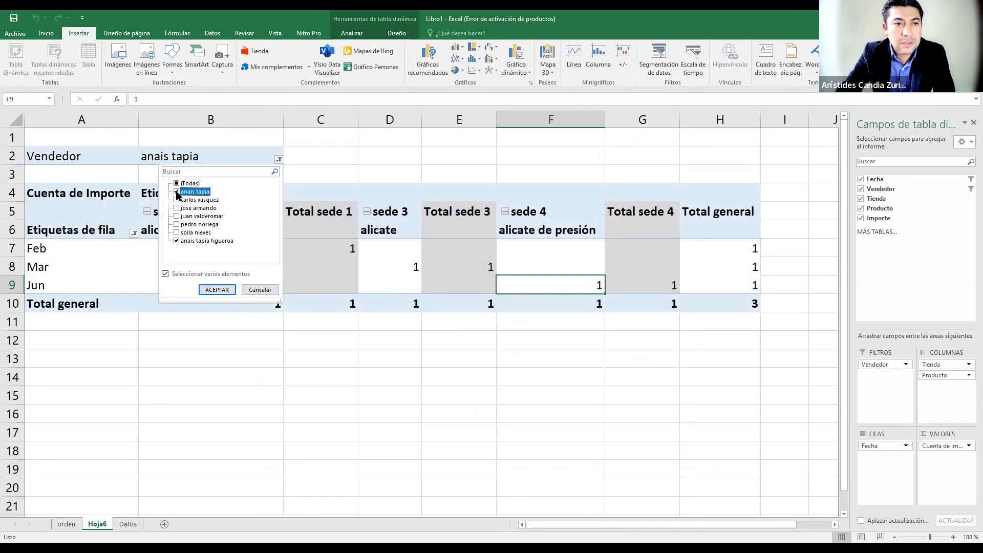
click(217, 290)
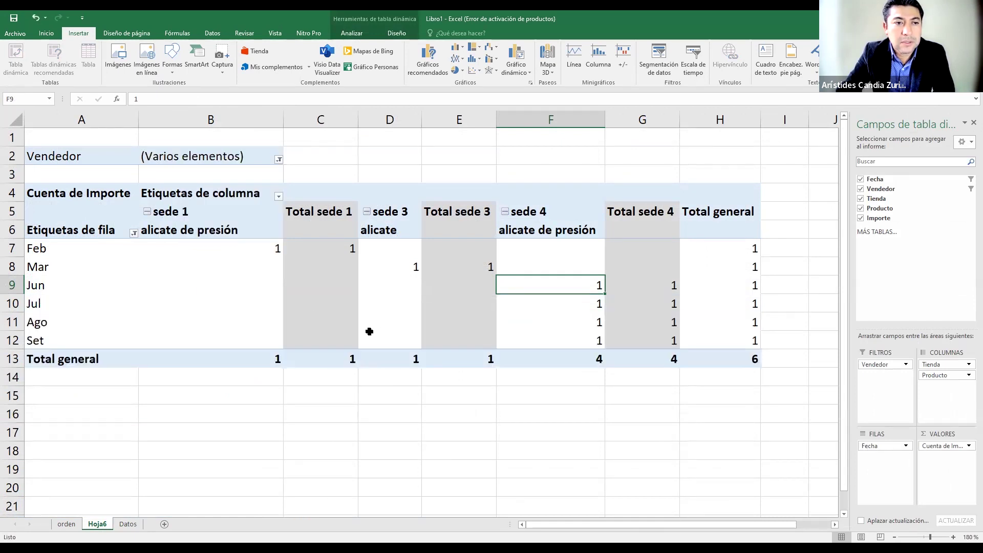
- Narrow the filter to the longer-named seller and select the Jul, Ago and Set counts
click(279, 160)
click(215, 288)
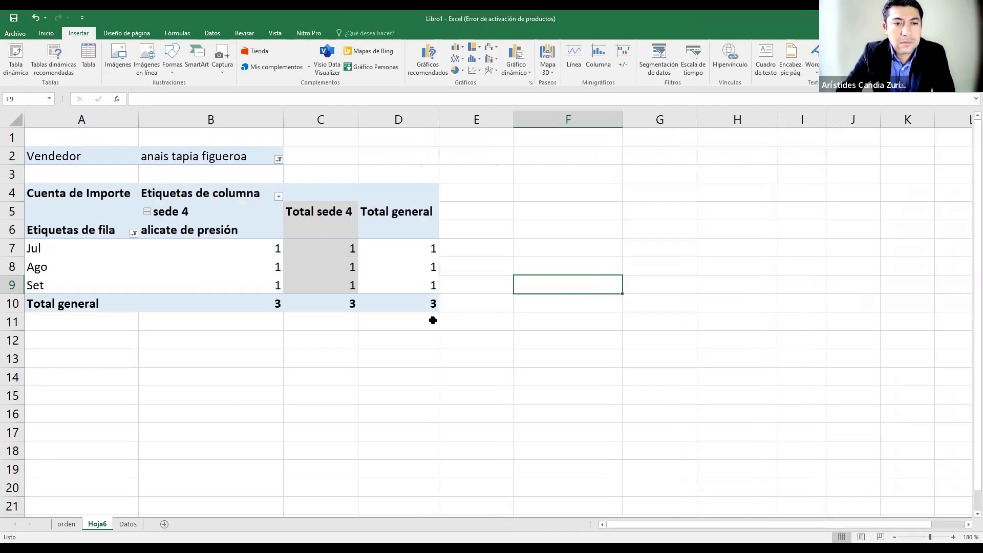
click(209, 264)
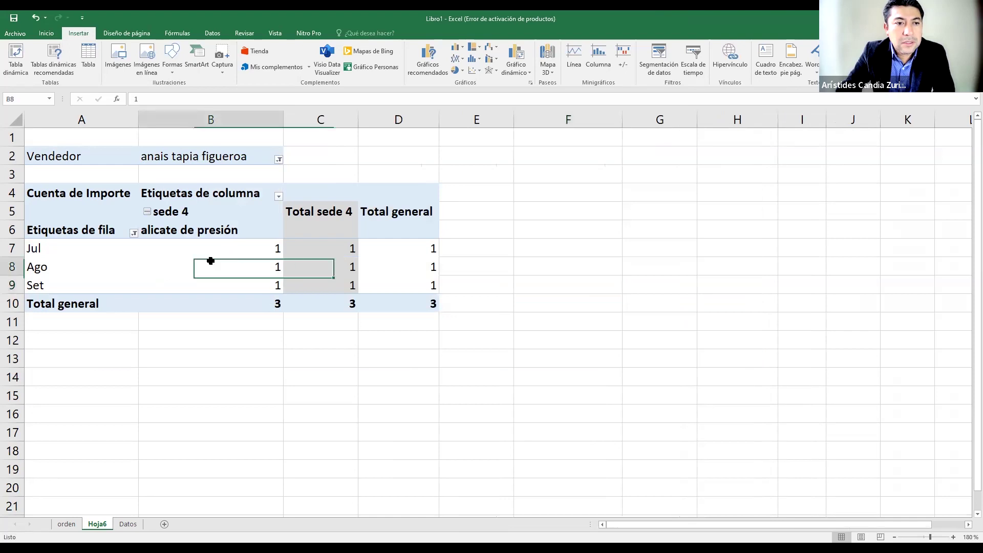
drag(73, 249, 82, 288)
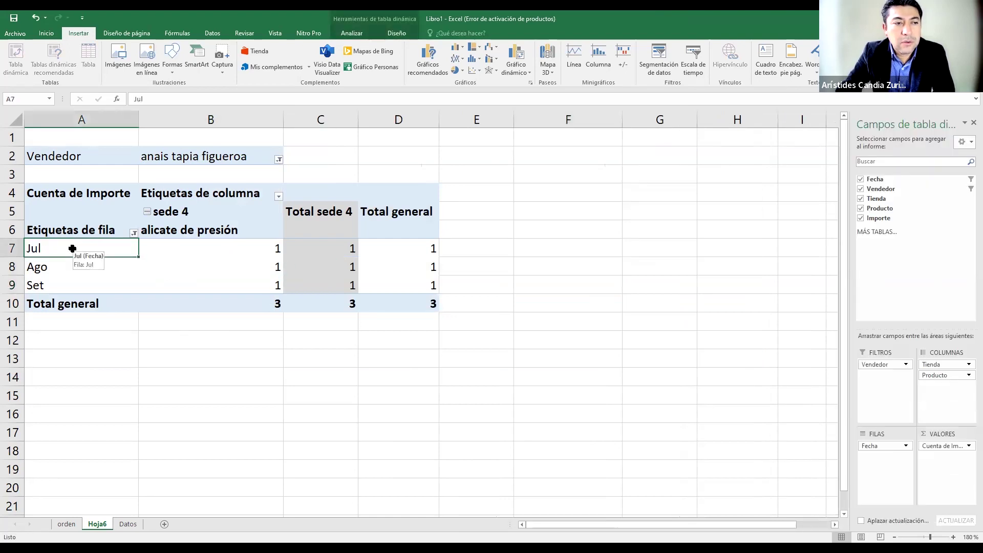
drag(238, 252, 251, 287)
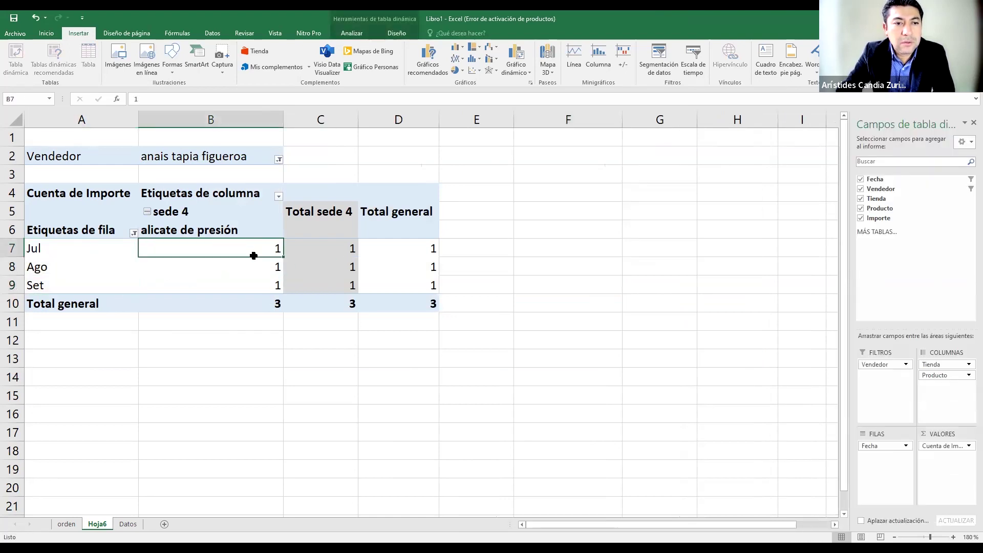
click(247, 364)
drag(261, 251, 259, 284)
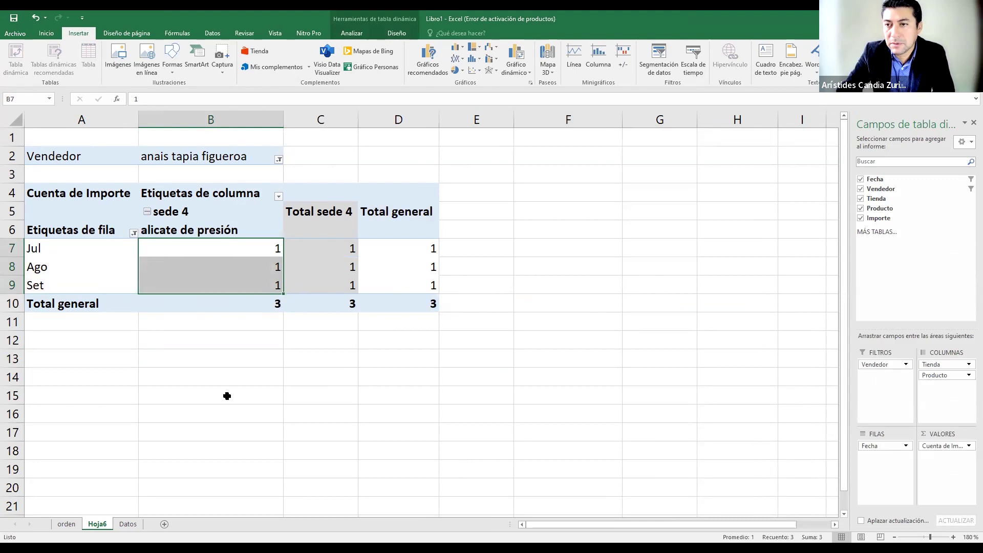
click(315, 359)
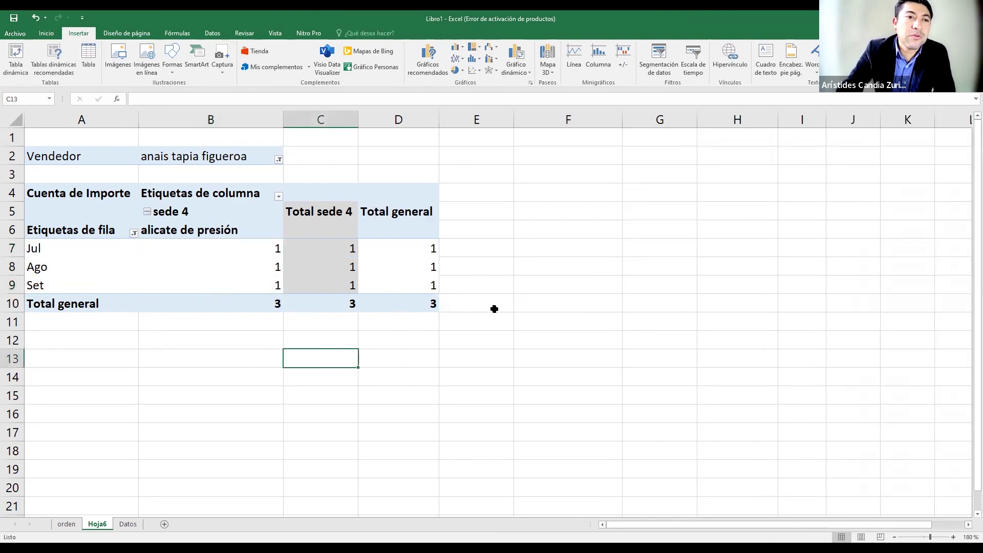
click(279, 158)
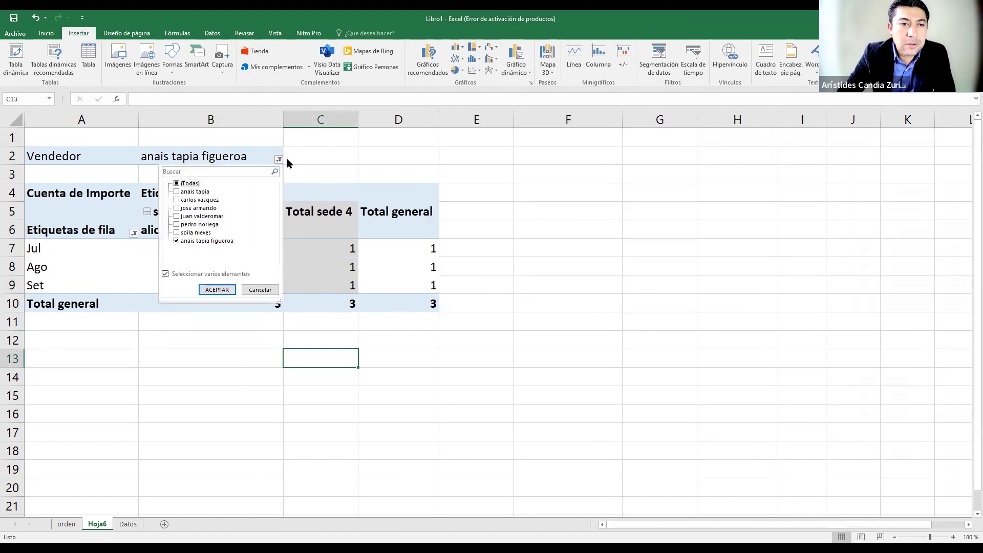
click(300, 156)
click(133, 233)
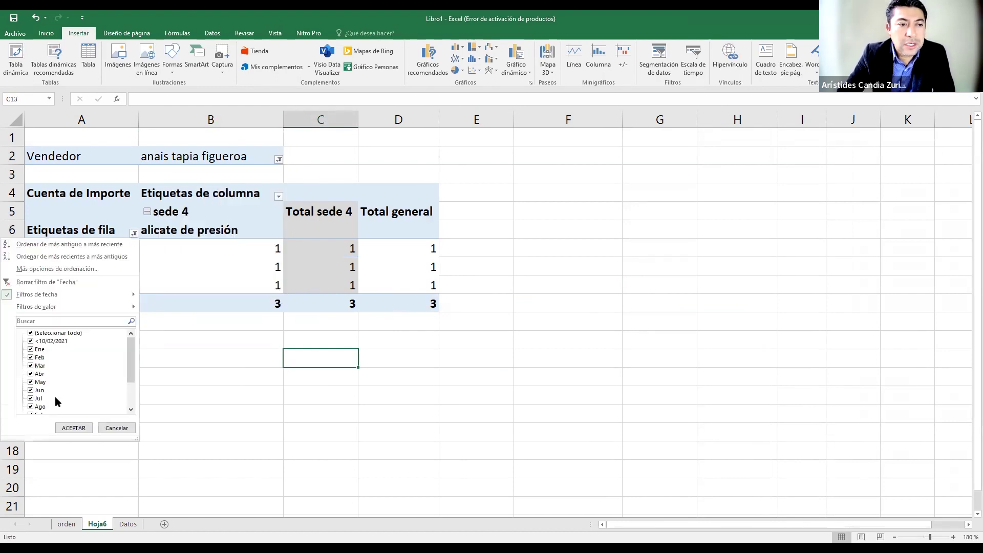
click(230, 224)
click(235, 272)
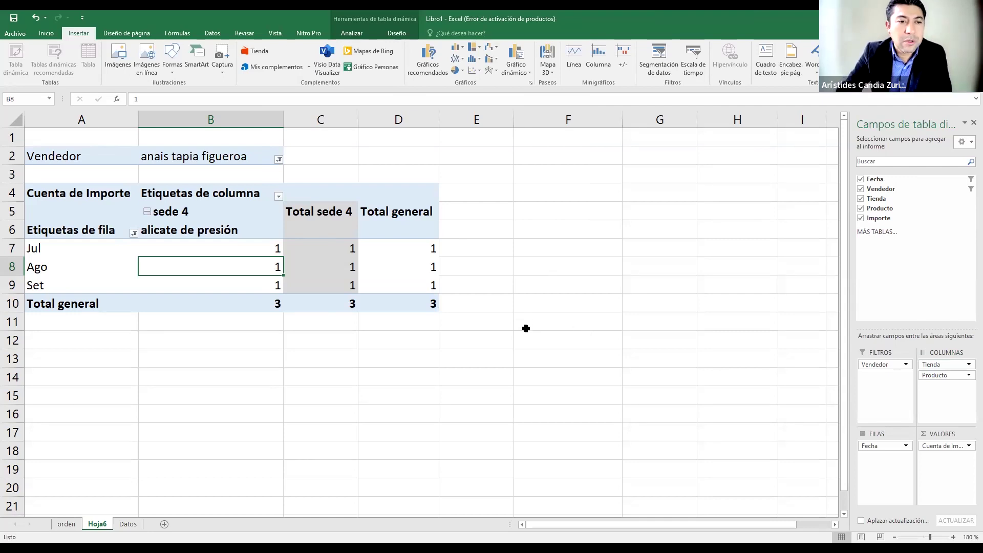
click(206, 250)
click(211, 261)
click(210, 279)
click(212, 264)
click(213, 249)
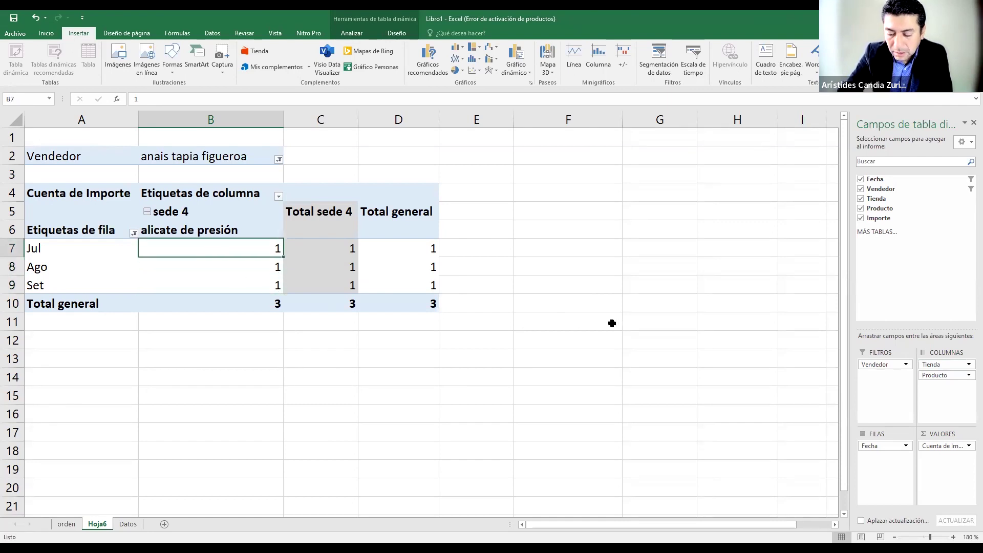
click(231, 276)
drag(220, 247, 217, 278)
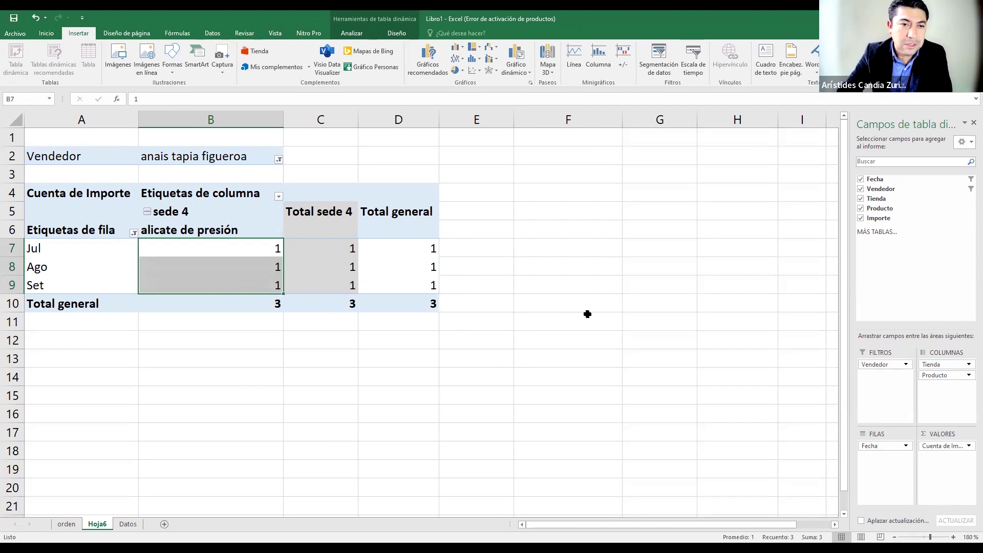
click(453, 309)
key(Left)
key(Left)
key(Left)
key(Up)
key(Up)
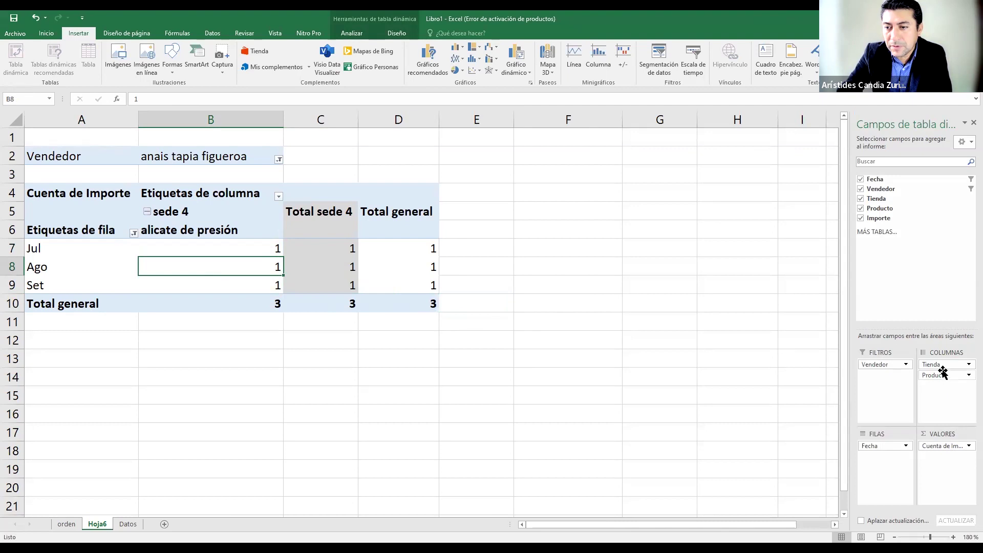
- Move Tienda into the report filters and set the Vendedor and Tienda filters to (Todas)
drag(946, 366, 889, 382)
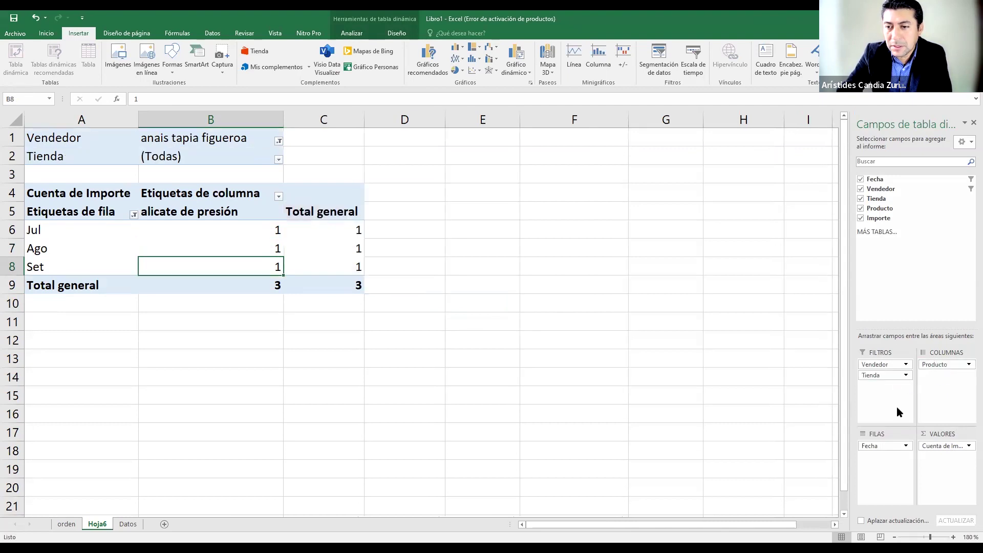
click(279, 141)
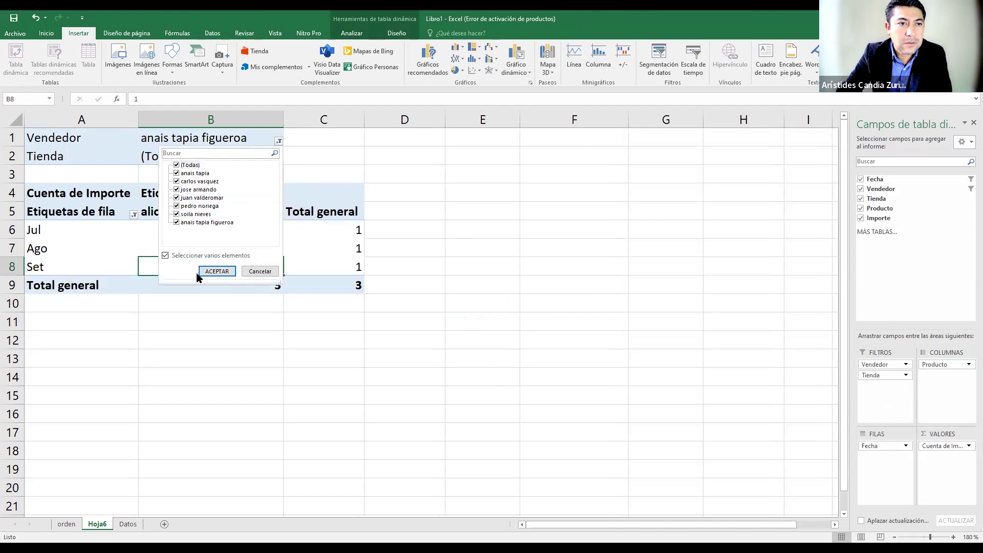
click(209, 274)
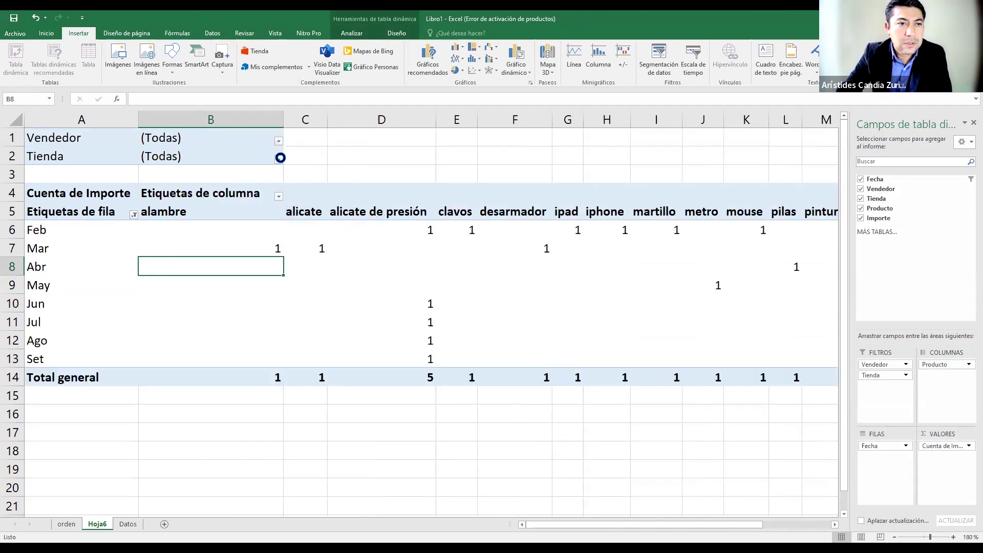
click(279, 159)
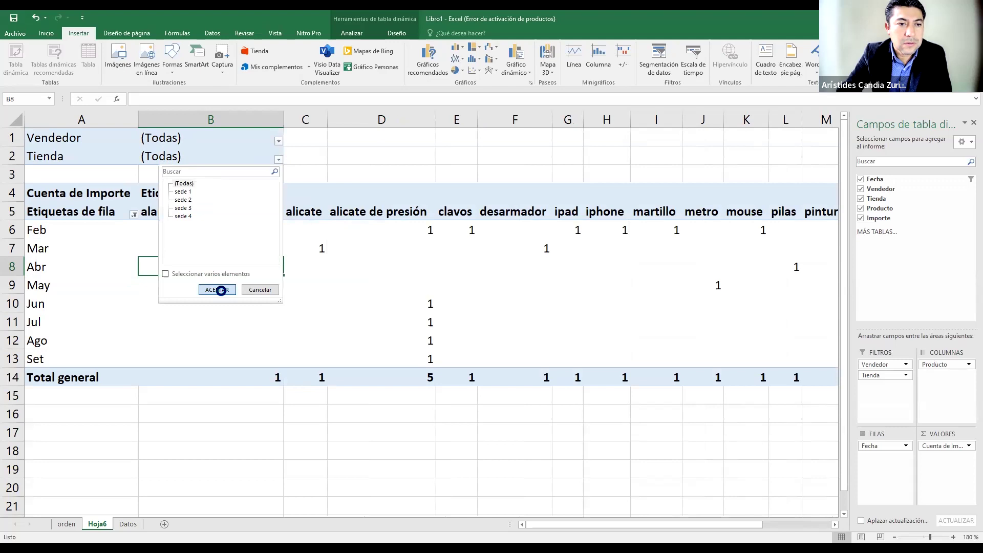
click(217, 290)
click(217, 302)
click(228, 289)
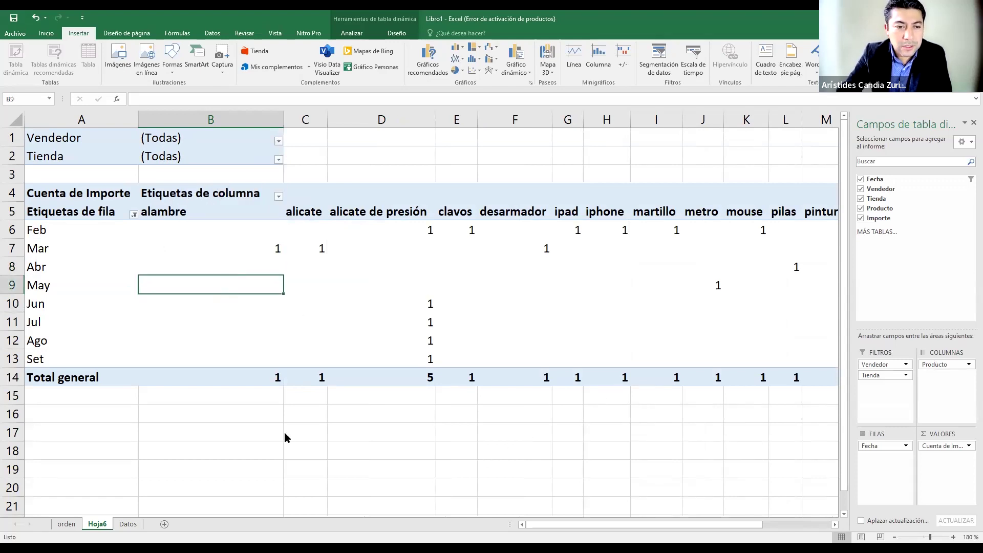
- Change the Importe value field from Cuenta to Suma de Importe
right_click(230, 288)
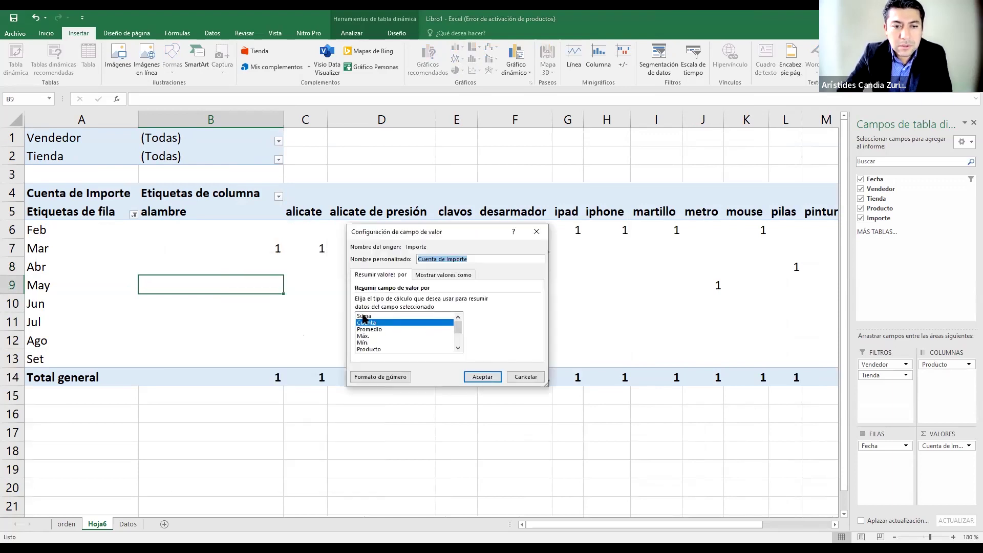
click(364, 317)
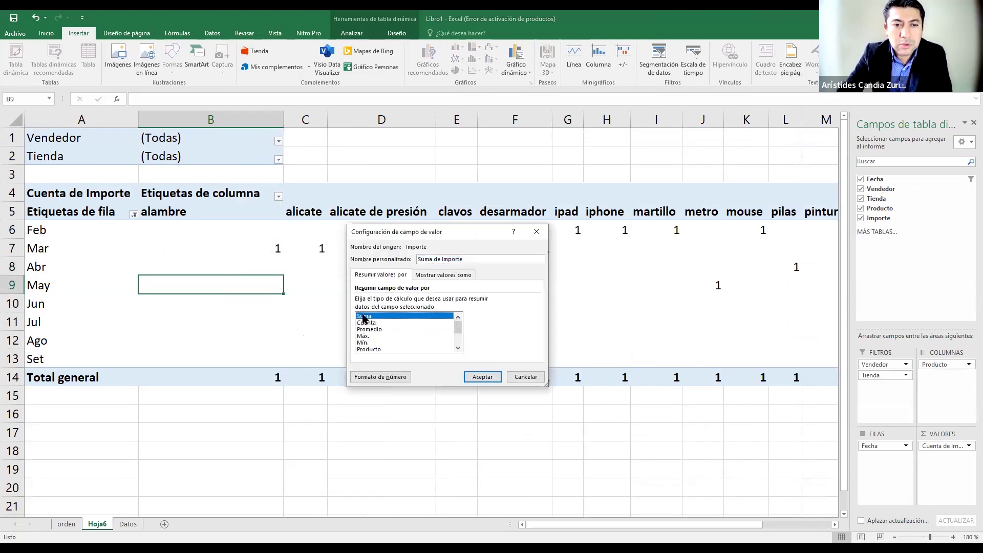
click(482, 376)
click(229, 254)
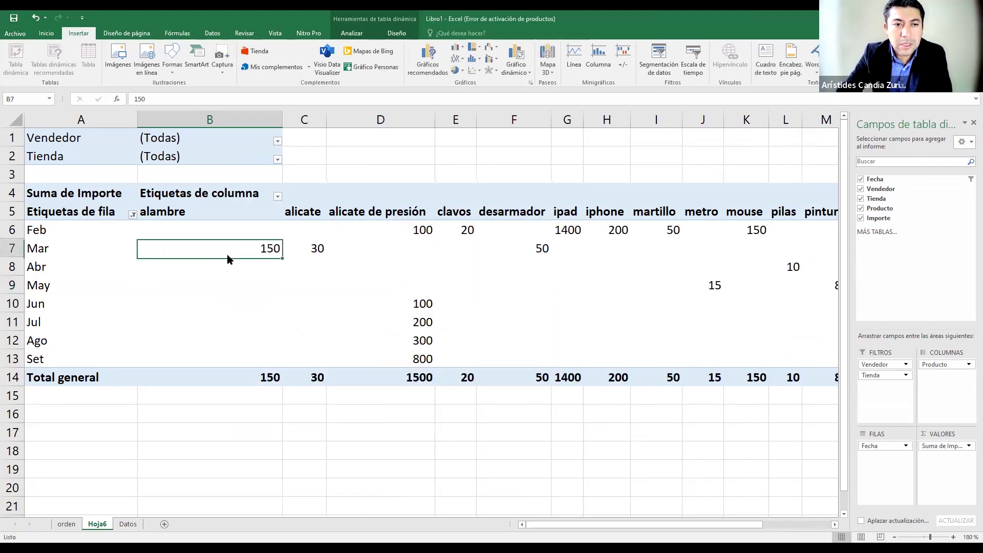
- Format the Suma de Importe values as Moneda with the S/ symbol and two decimals
right_click(228, 261)
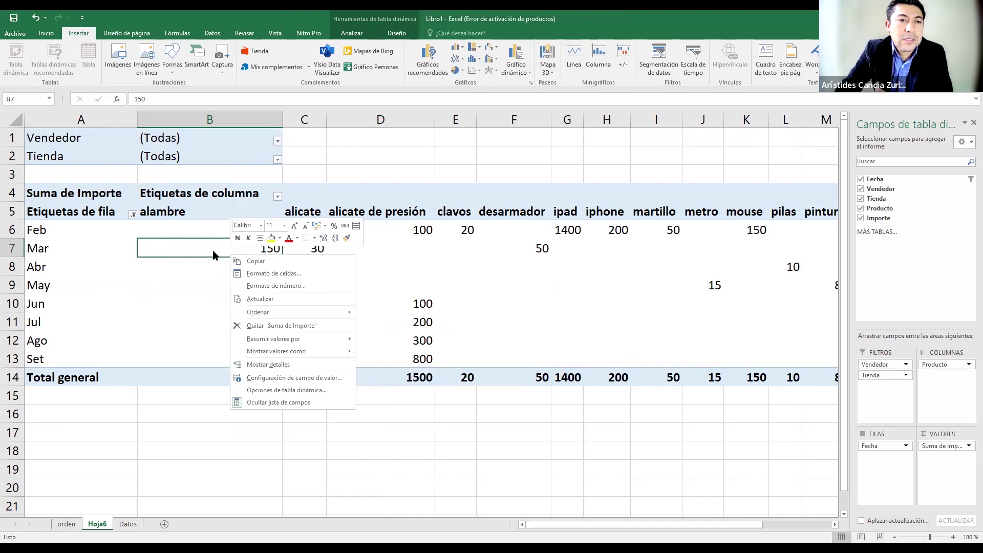
click(277, 384)
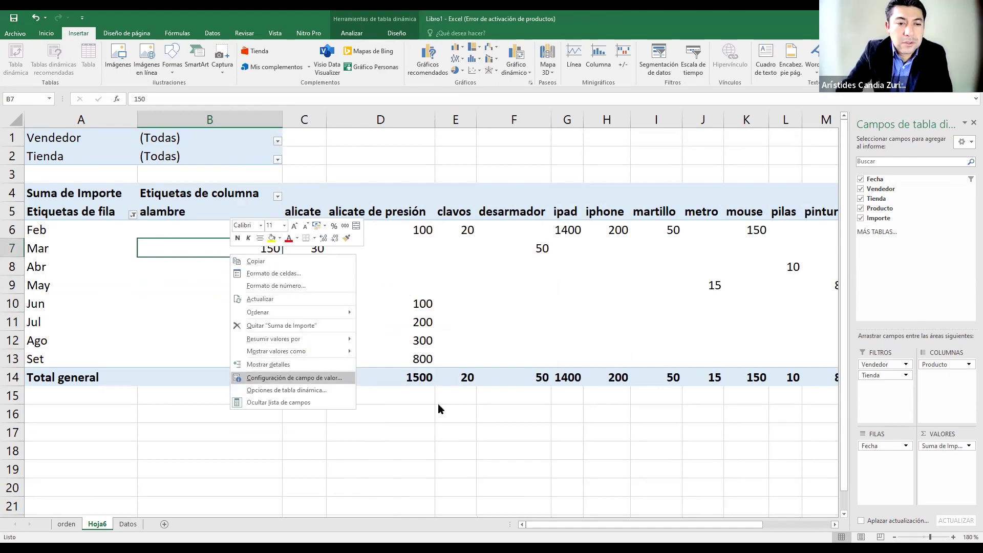
click(213, 446)
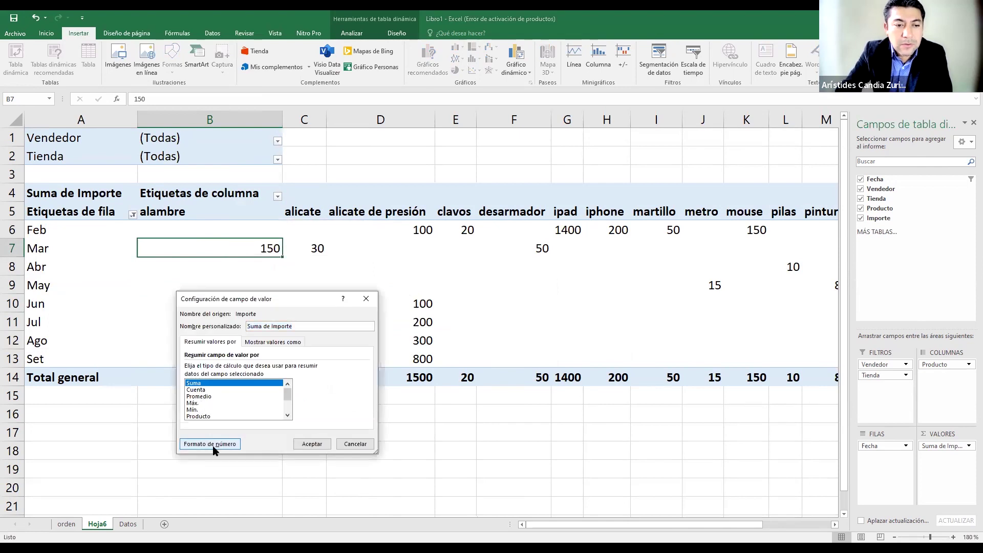
click(156, 315)
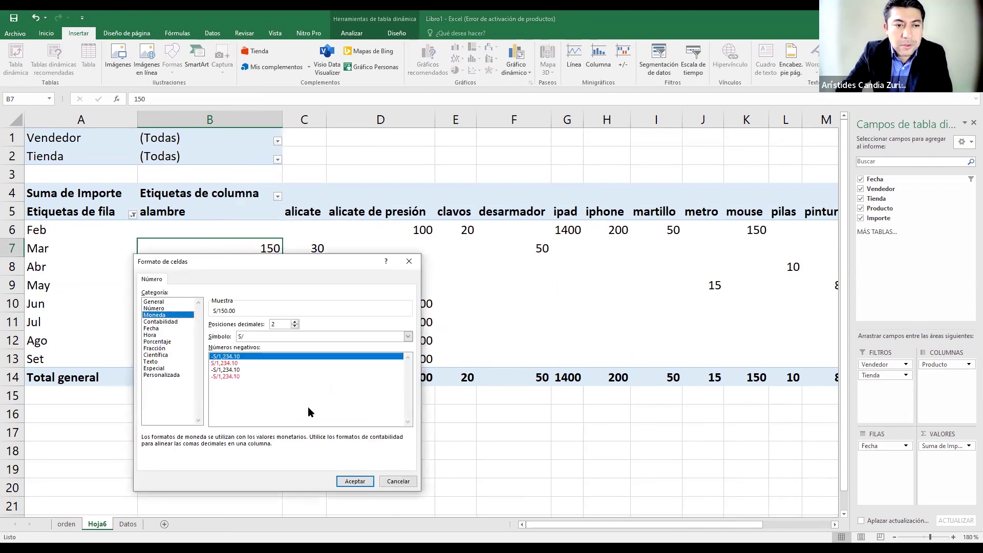
click(353, 483)
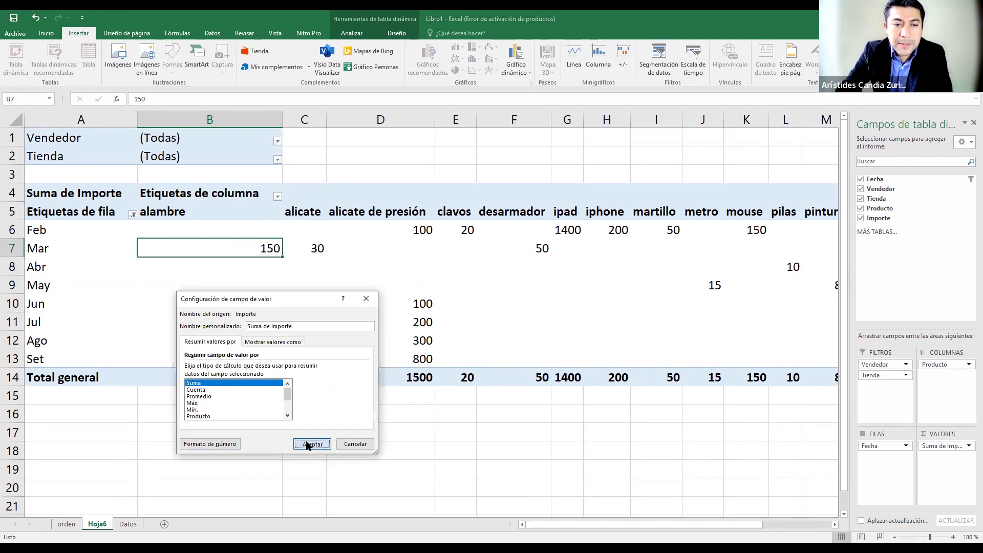
click(308, 444)
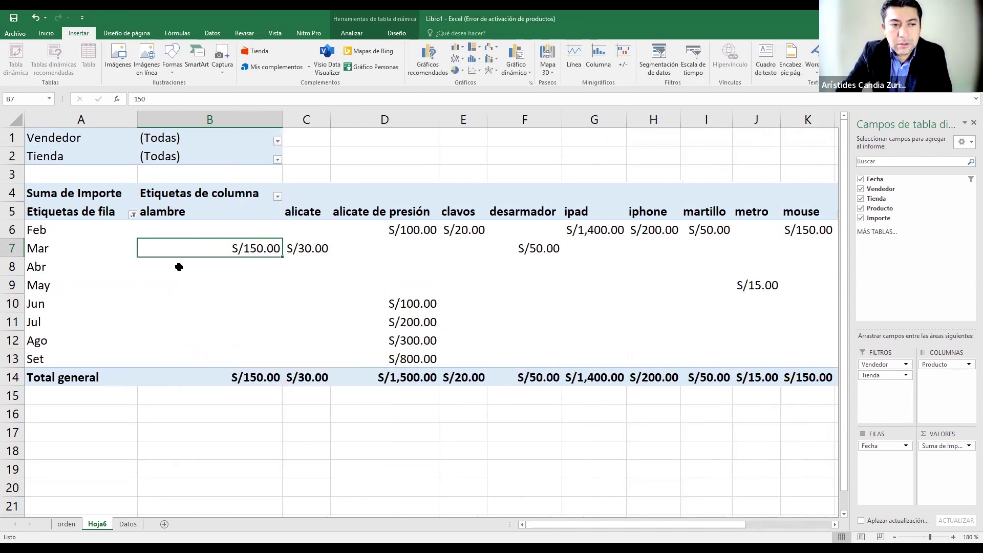
drag(178, 266, 524, 369)
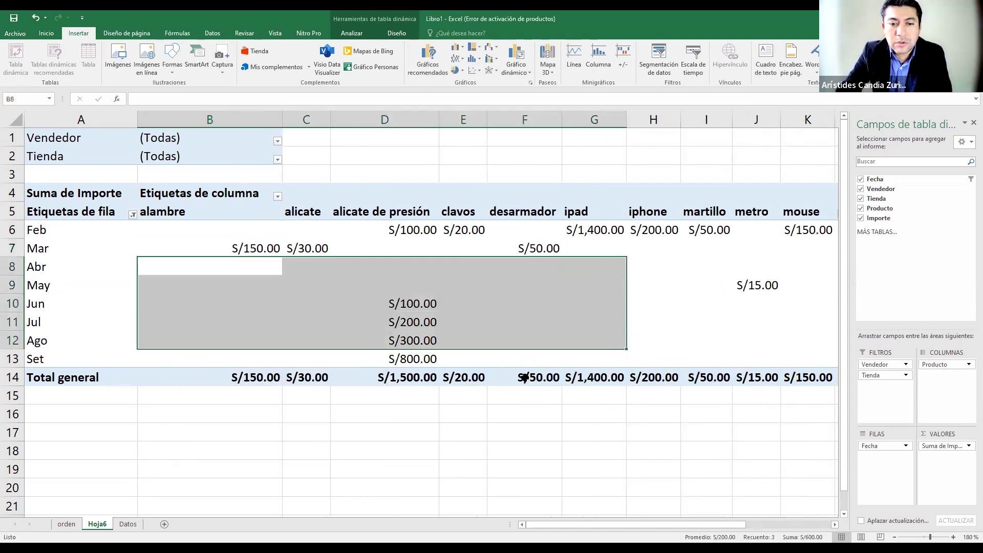
click(292, 290)
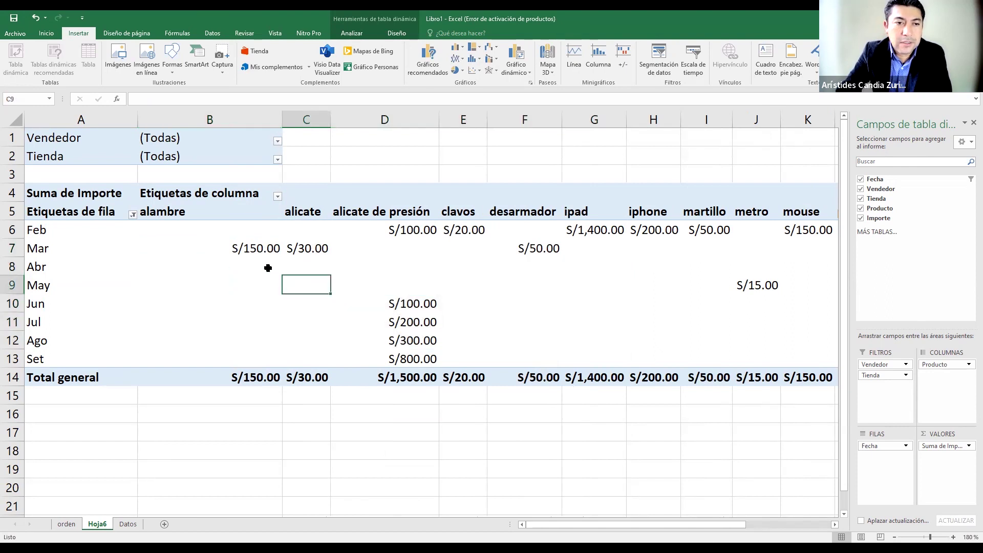
click(231, 263)
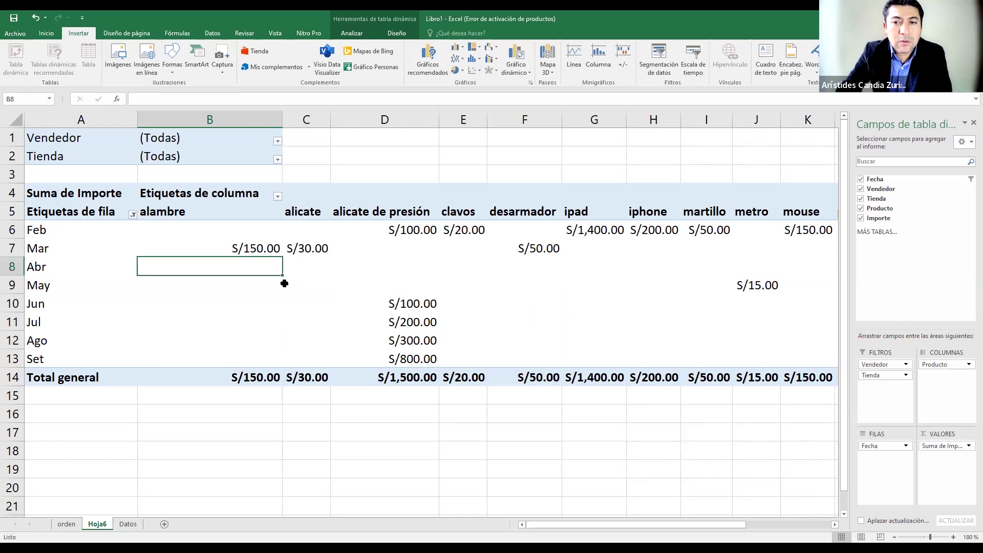
- Zoom the sheet out to 130% and bring up the Insertar column chart types from a pivot cell
ctrl+scroll(420, 313, down, 1)
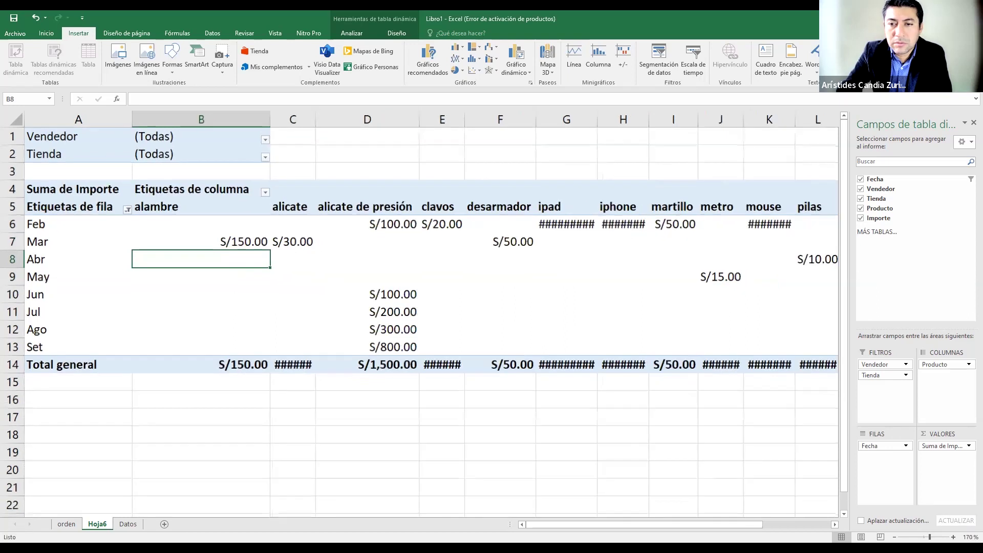
ctrl+scroll(420, 312, down, 2)
ctrl+scroll(503, 323, down, 1)
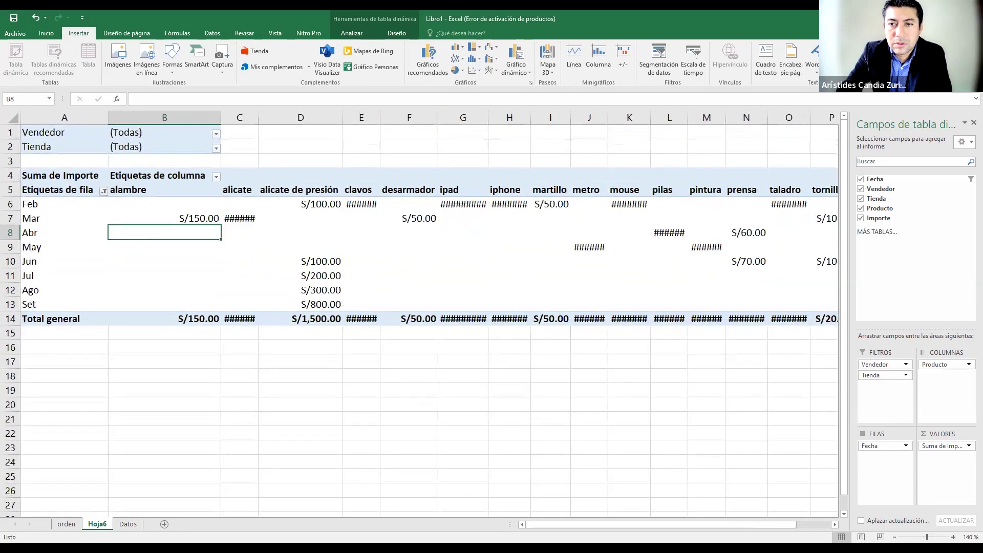
ctrl+scroll(503, 324, down, 1)
scroll(504, 323, down, 1)
scroll(504, 323, up, 1)
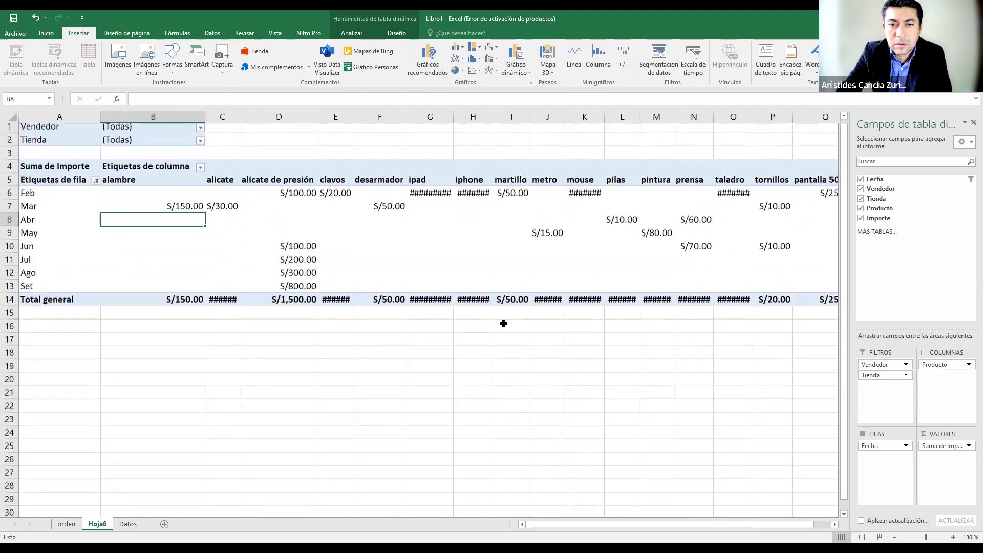
click(171, 236)
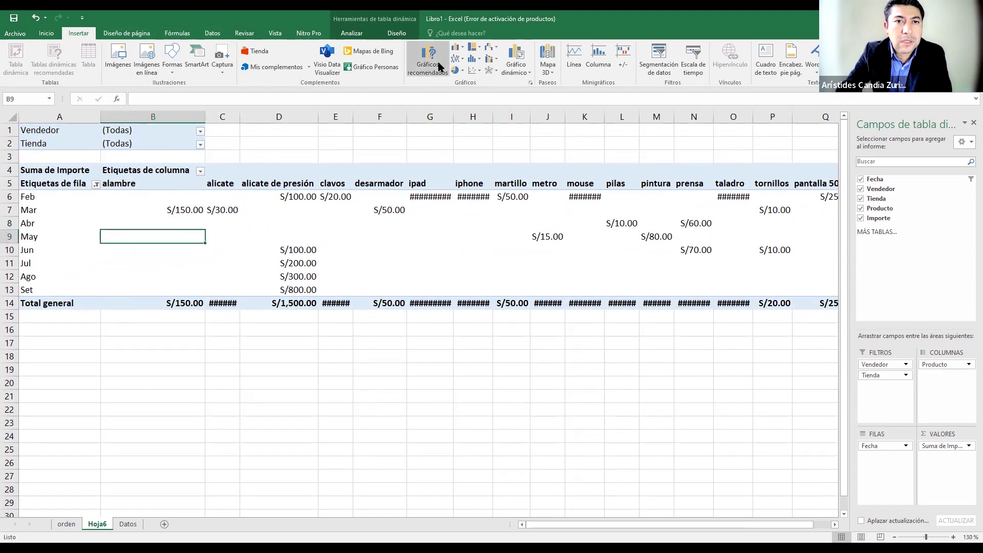
click(457, 50)
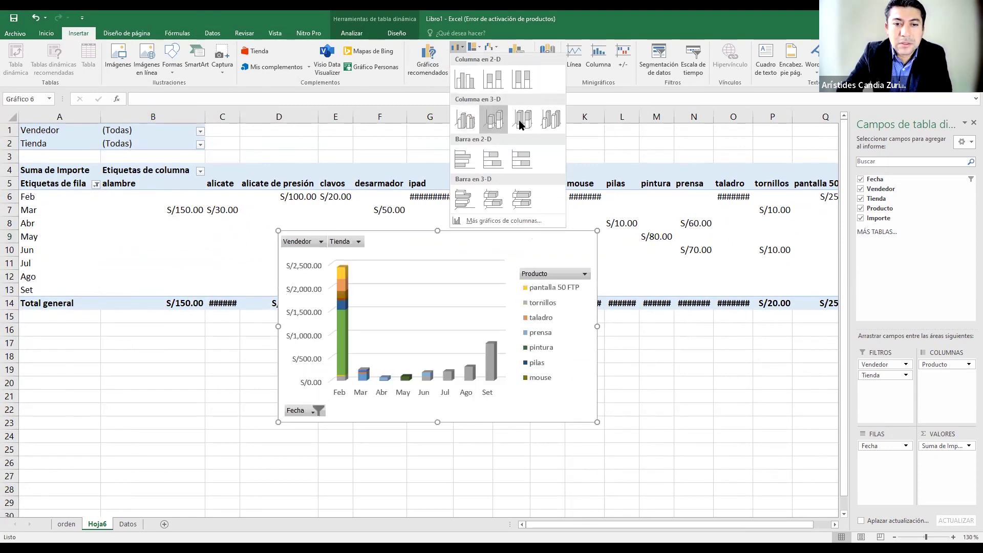
- Insert a 2-D clustered column pivot chart and shift its plot area slightly
click(464, 81)
scroll(797, 345, down, 1)
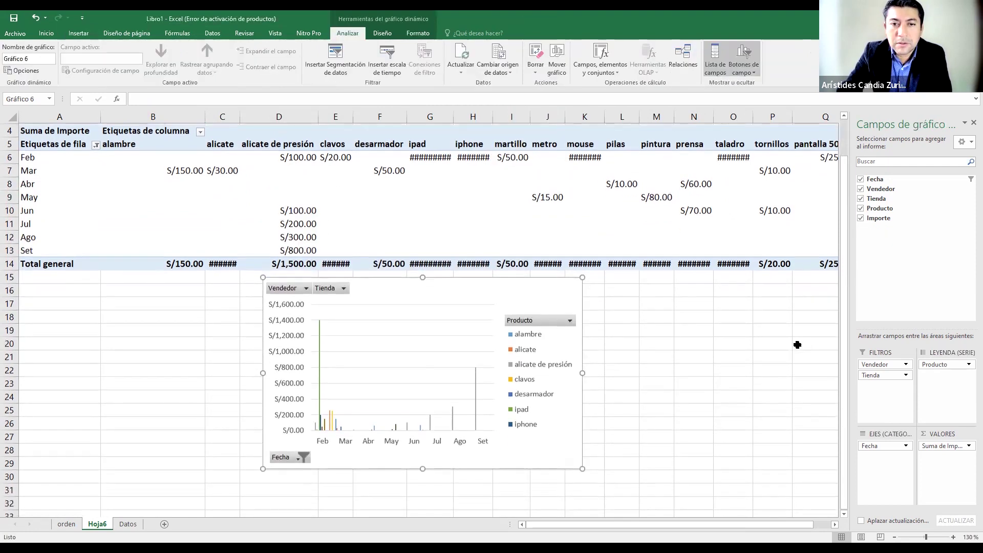
mouse_move(428, 337)
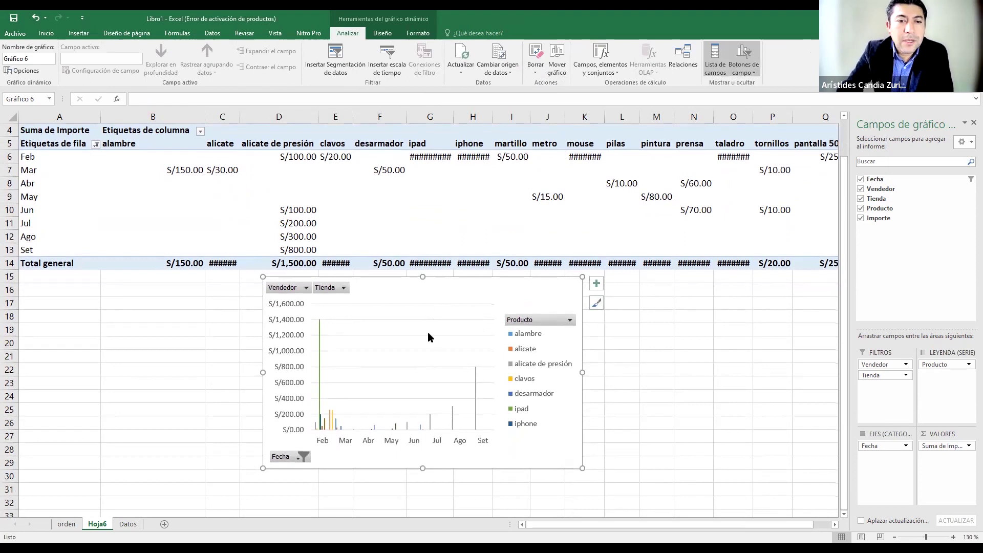
drag(391, 313, 394, 311)
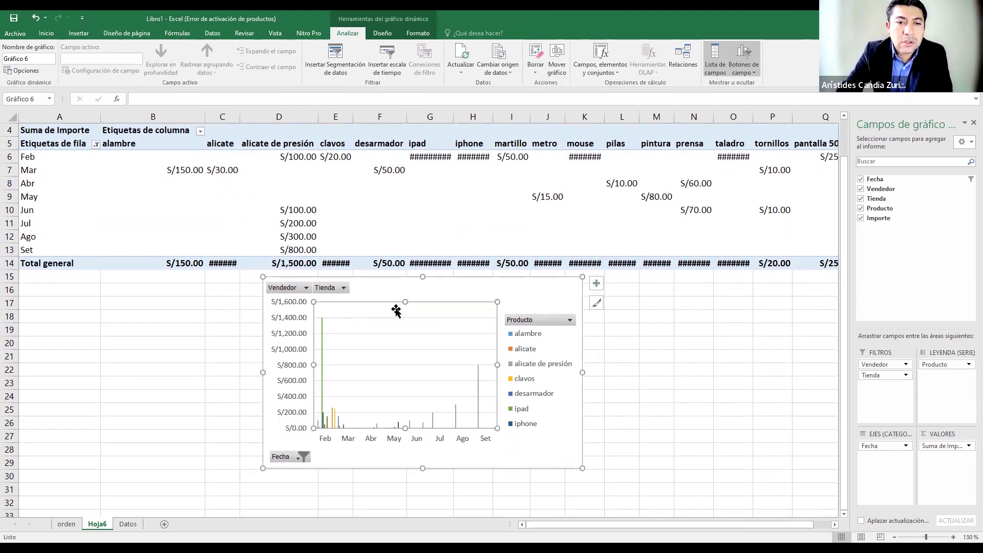
scroll(660, 348, up, 1)
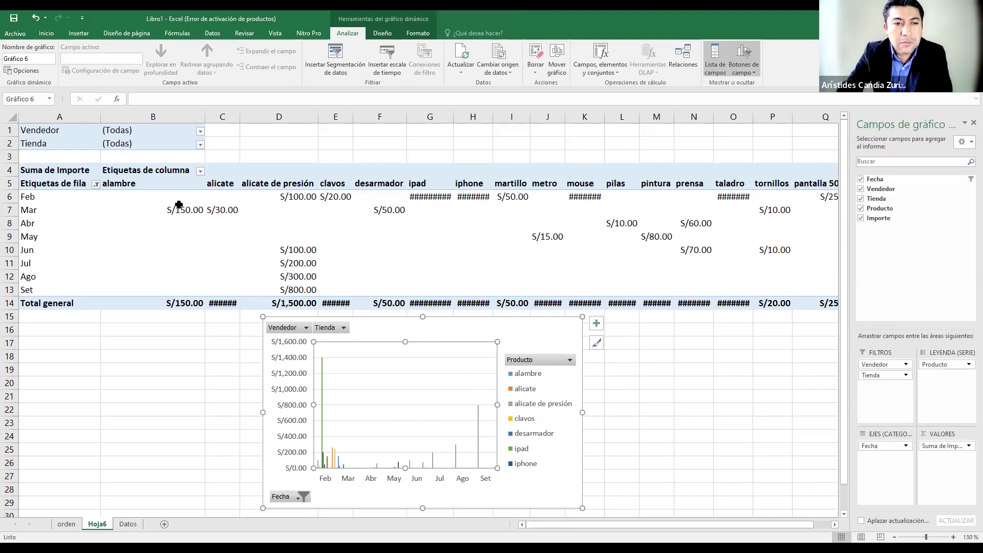
- Filter the pivot table to a single seller through the Vendedor report filter
click(219, 233)
click(172, 201)
click(220, 236)
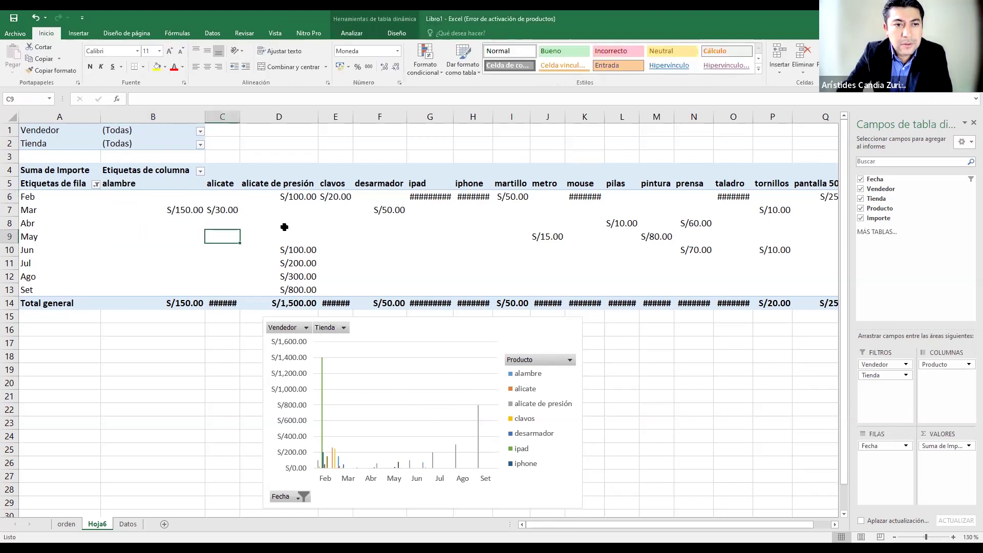
click(281, 224)
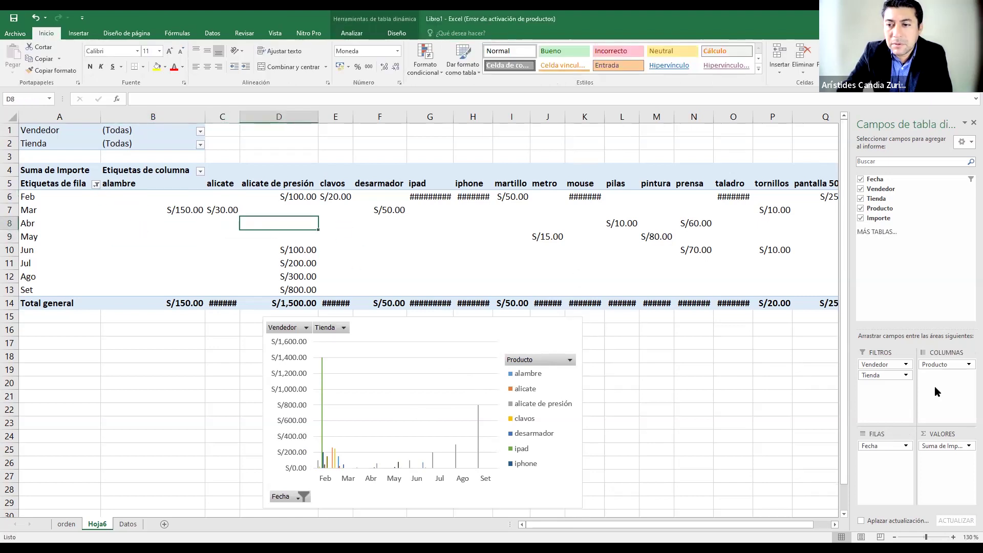
click(201, 132)
click(98, 213)
click(98, 155)
click(98, 155)
click(98, 213)
click(145, 264)
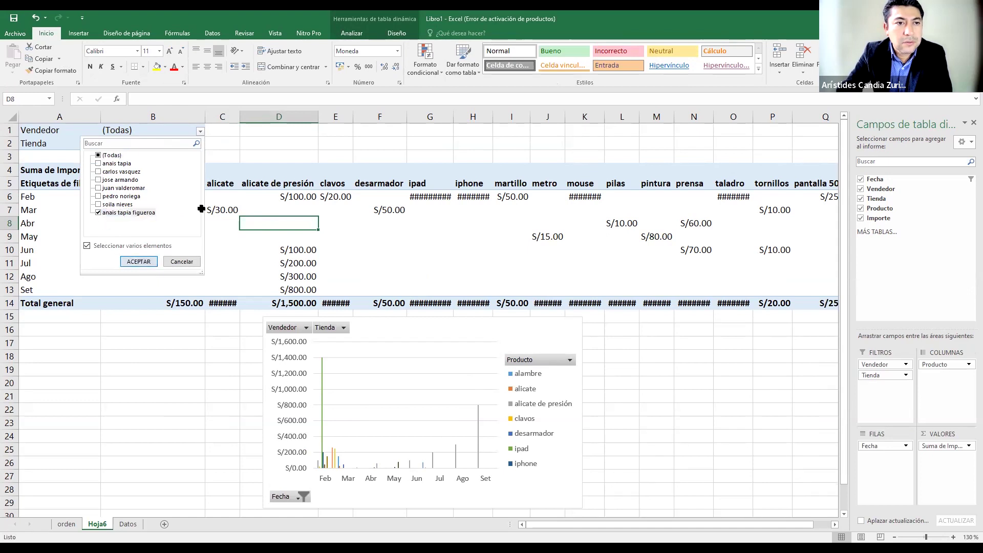
- Reposition the pivot chart below the pivot table
drag(457, 326, 513, 186)
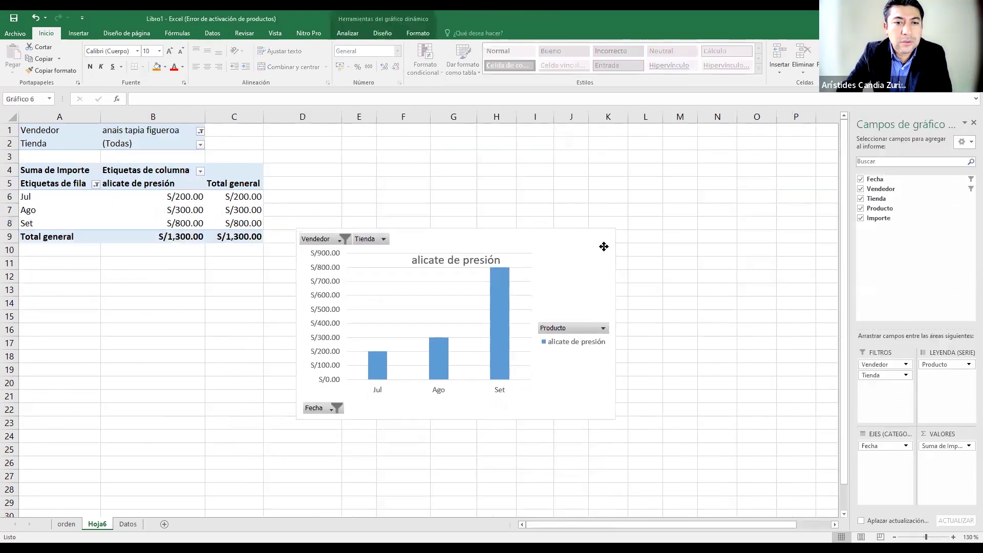
click(200, 145)
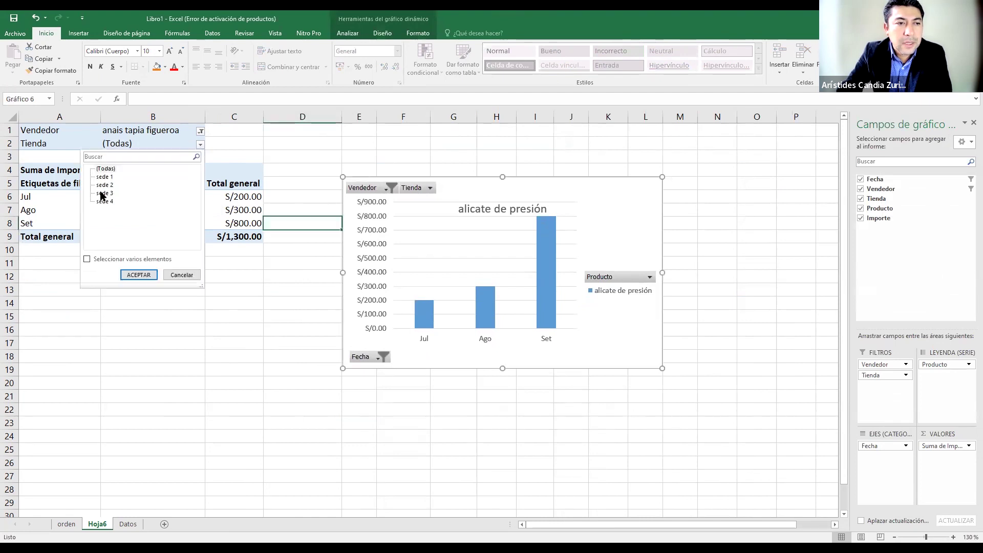
click(143, 274)
mouse_move(521, 186)
mouse_down()
mouse_move(521, 165)
mouse_move(493, 165)
mouse_up()
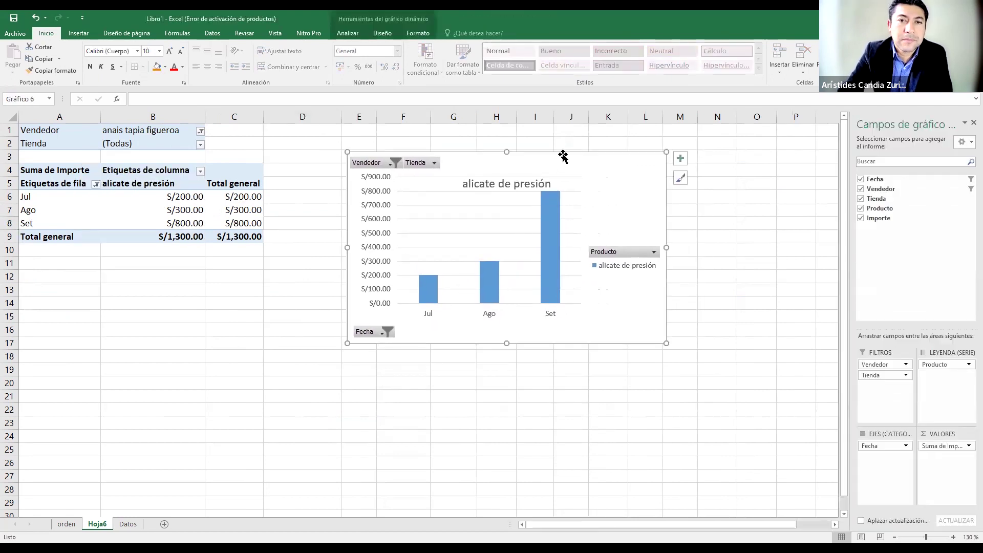
drag(562, 156, 408, 269)
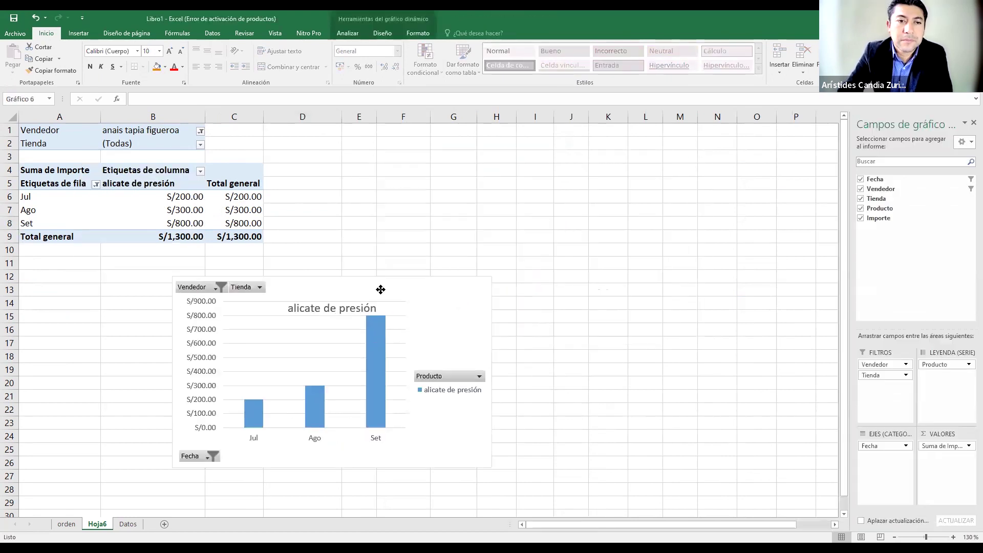
- Switch the Vendedor filter to a different single seller, leaving only alicate de presión
click(200, 132)
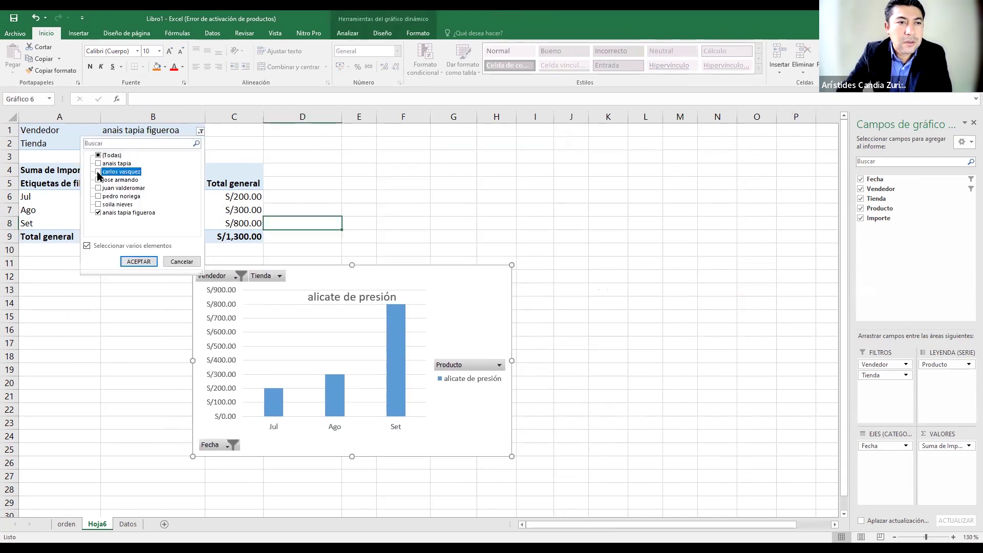
click(99, 212)
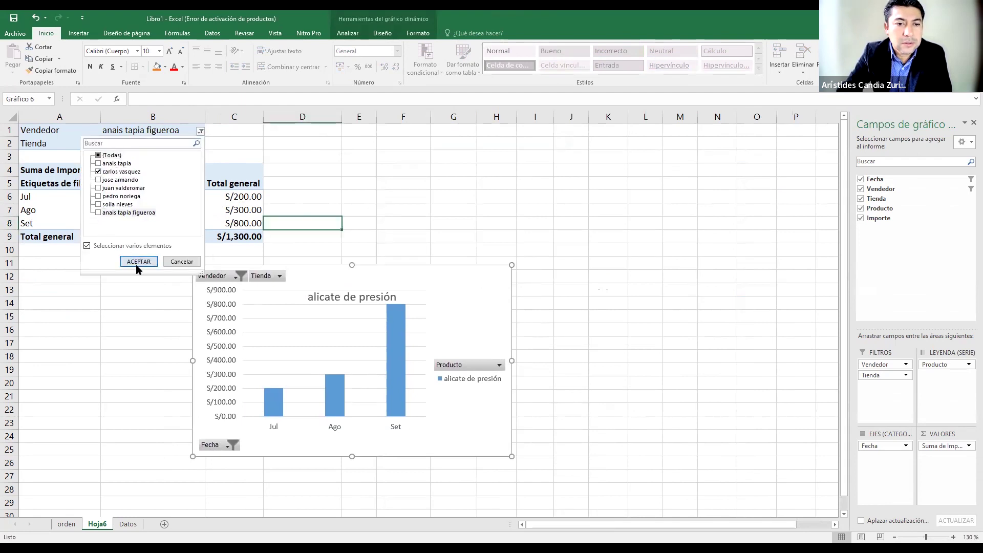
click(139, 261)
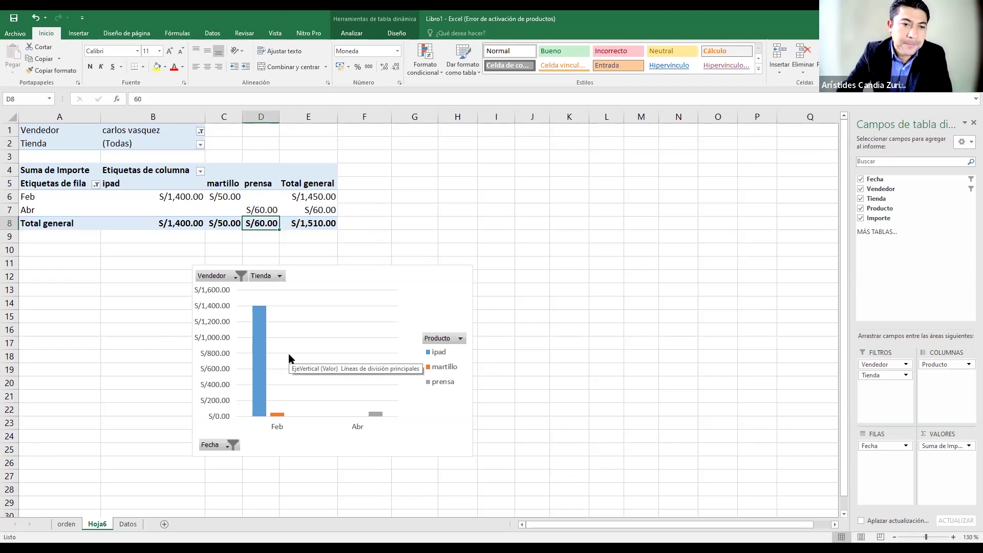
- Select the pivot chart and browse its Chart Elements and Chart Styles options
click(507, 295)
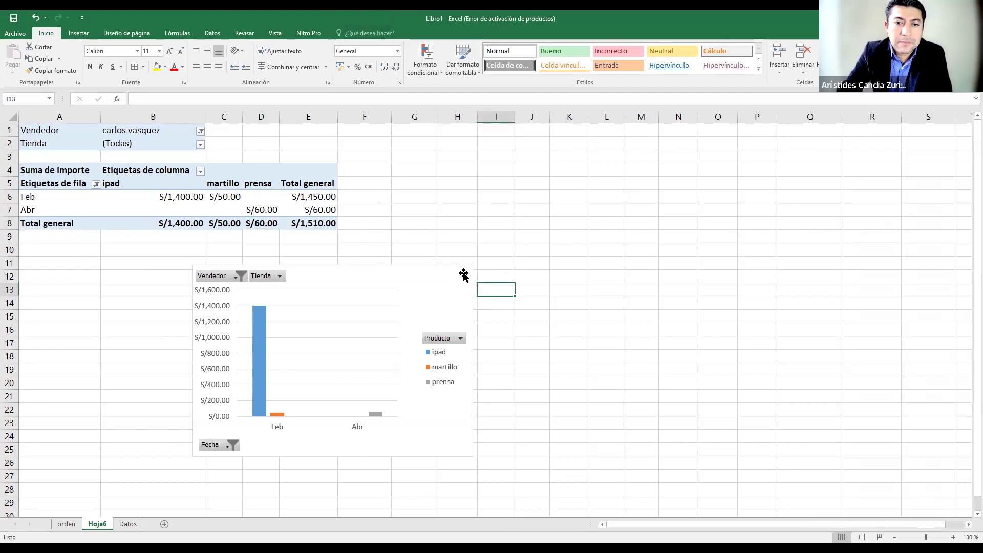
click(463, 271)
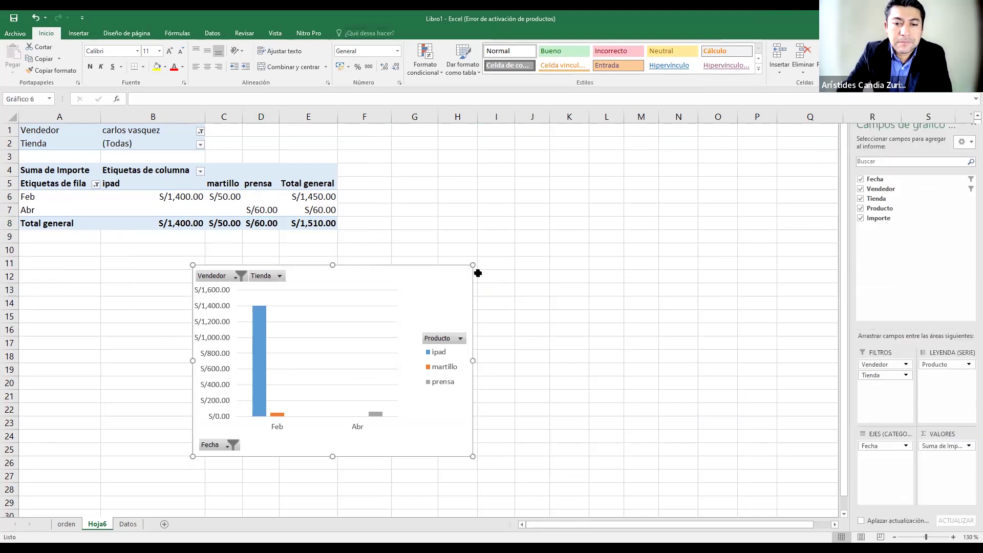
click(487, 272)
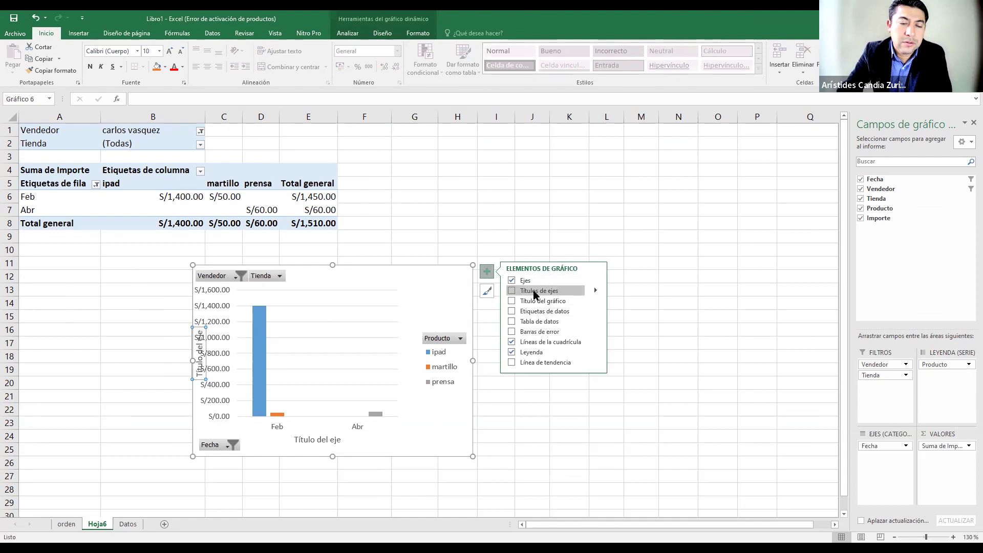
click(487, 291)
scroll(540, 340, down, 5)
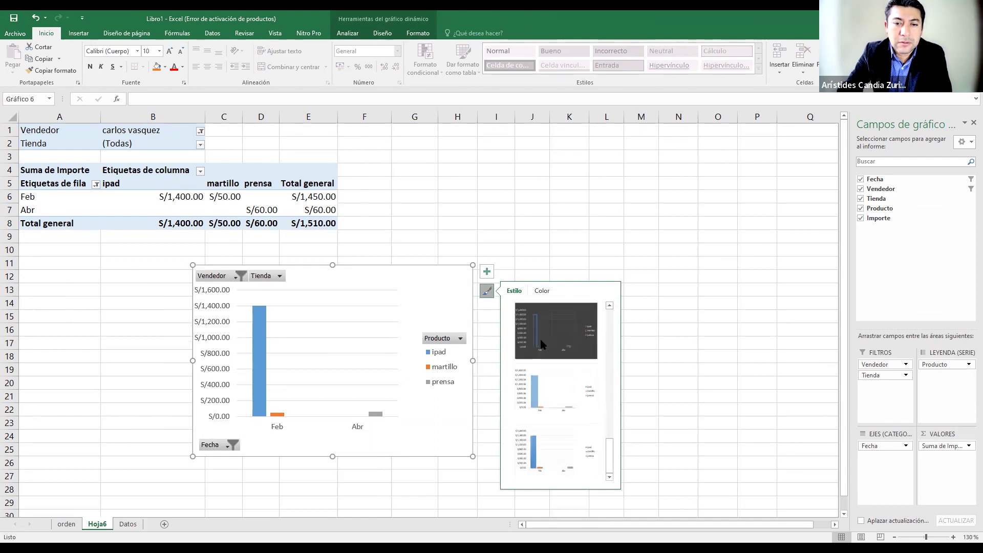
scroll(544, 346, up, 2)
scroll(546, 347, up, 3)
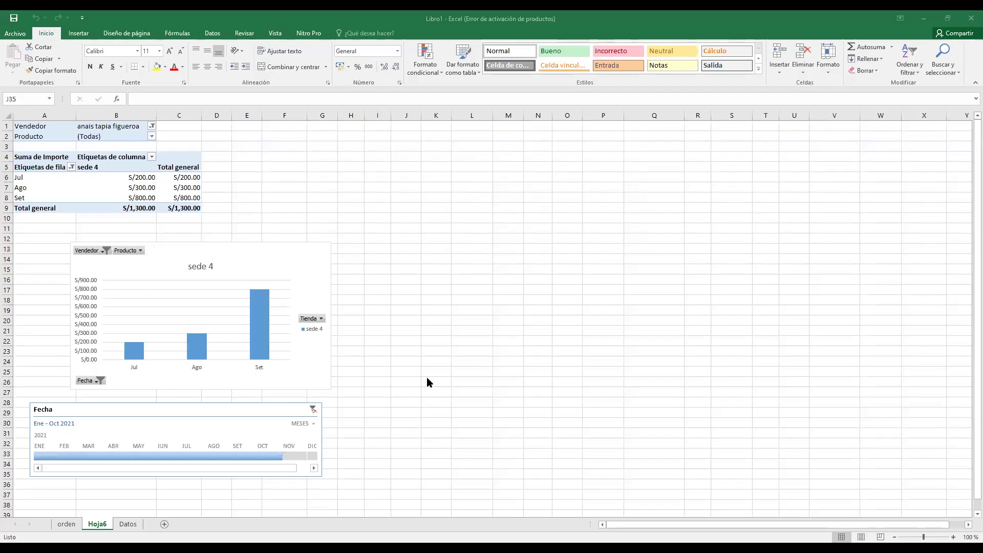
- Reset the Fecha timeline to all periods, then delete the timeline from Hoja6
click(291, 266)
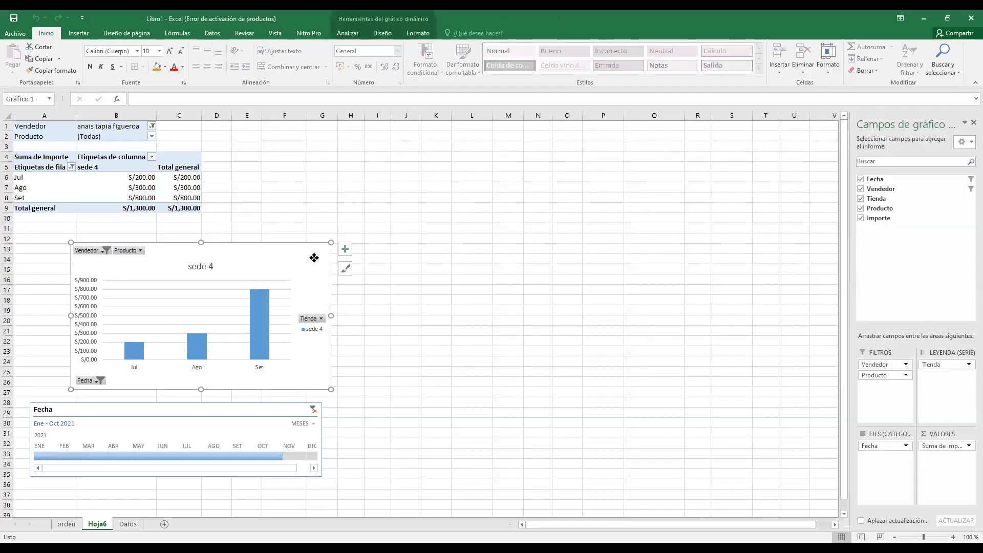
click(347, 249)
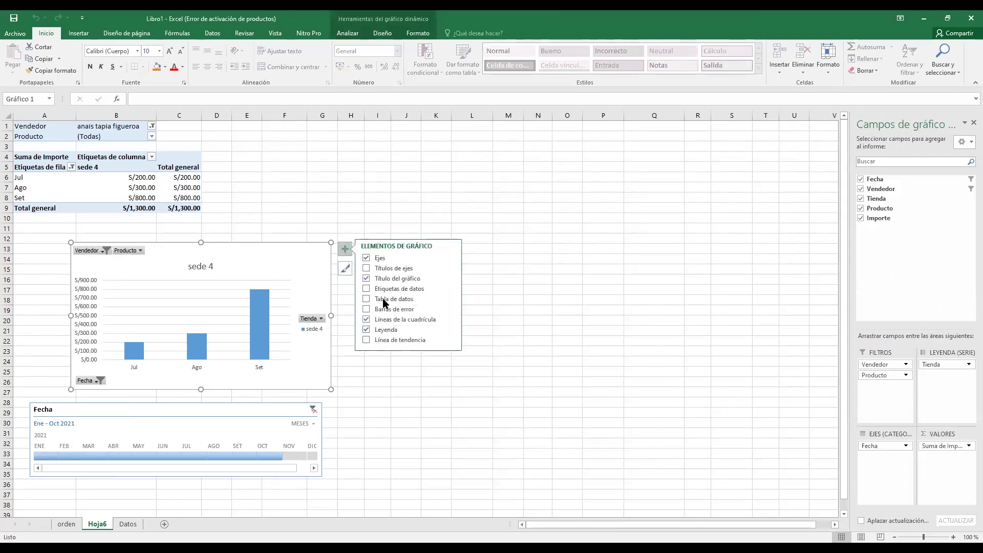
click(314, 410)
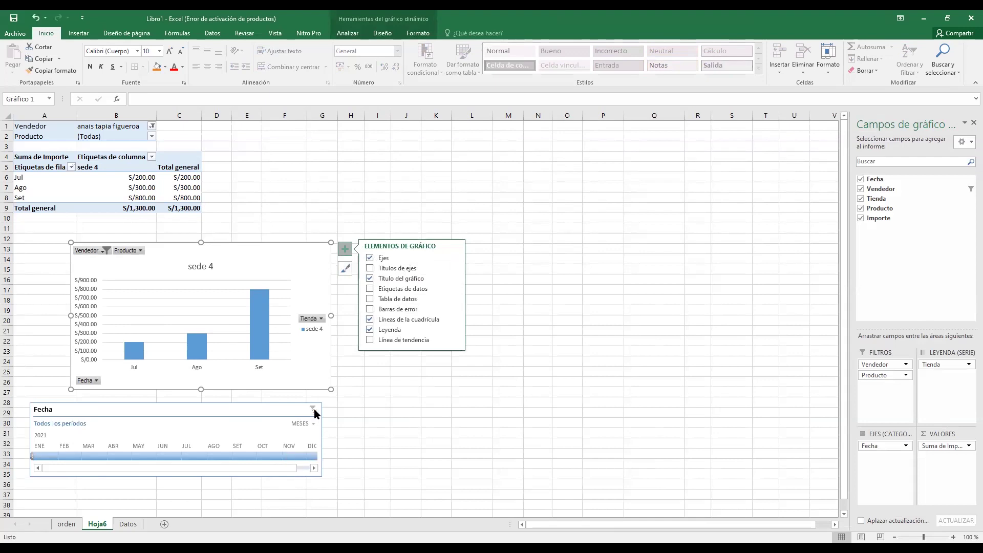
click(297, 412)
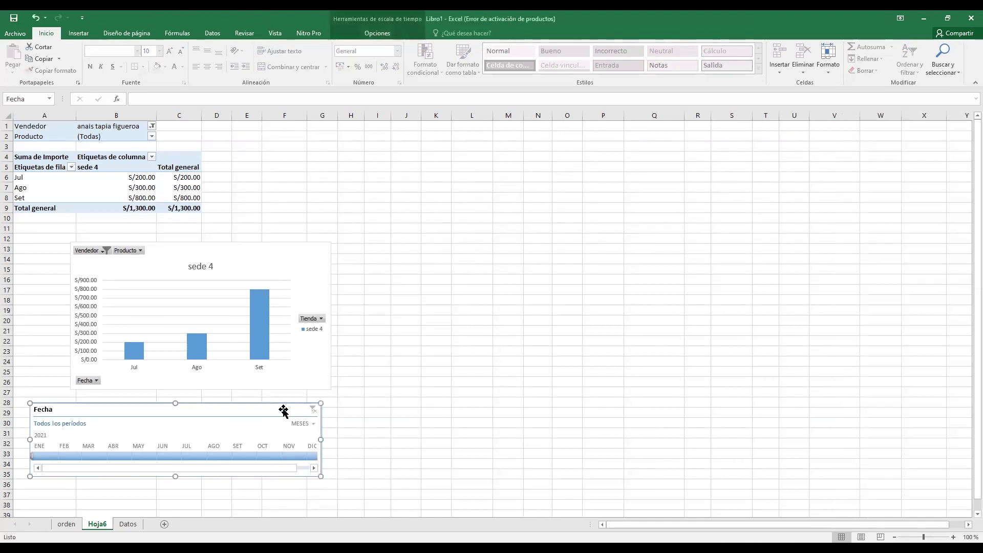
key(Delete)
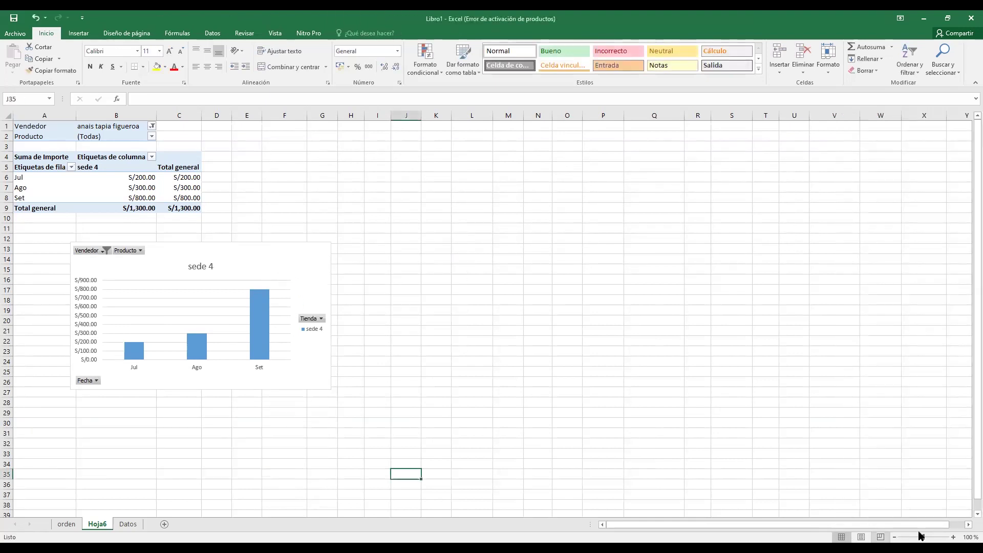
- Zoom in and drag the pivot chart up beside the pivot table's right edge
click(953, 537)
scroll(499, 379, up, 4)
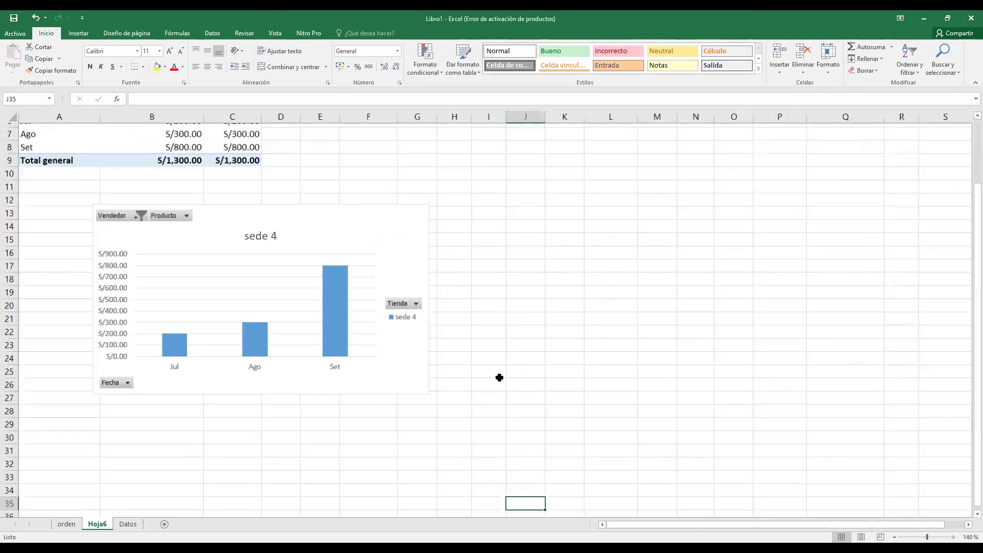
scroll(500, 378, up, 2)
drag(688, 229, 623, 239)
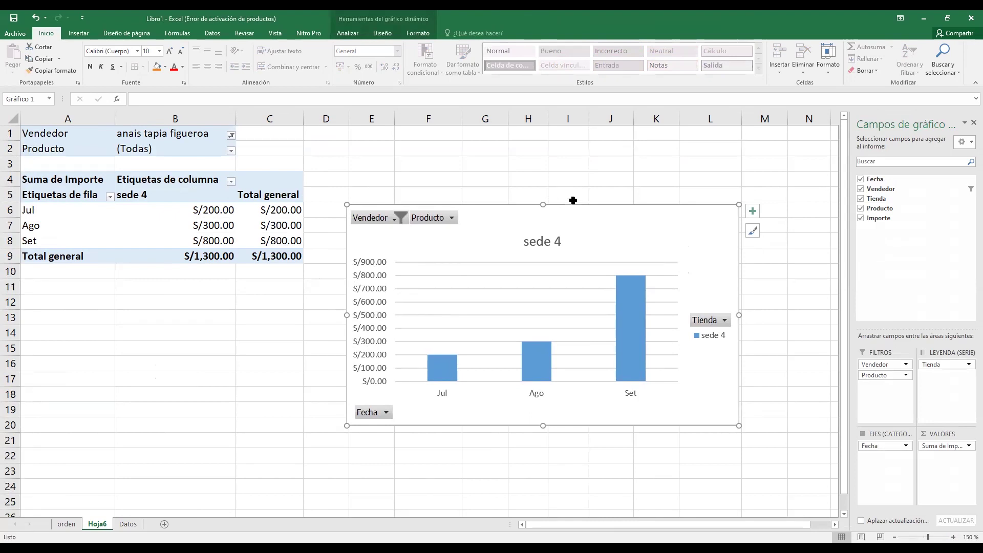
drag(647, 217, 670, 176)
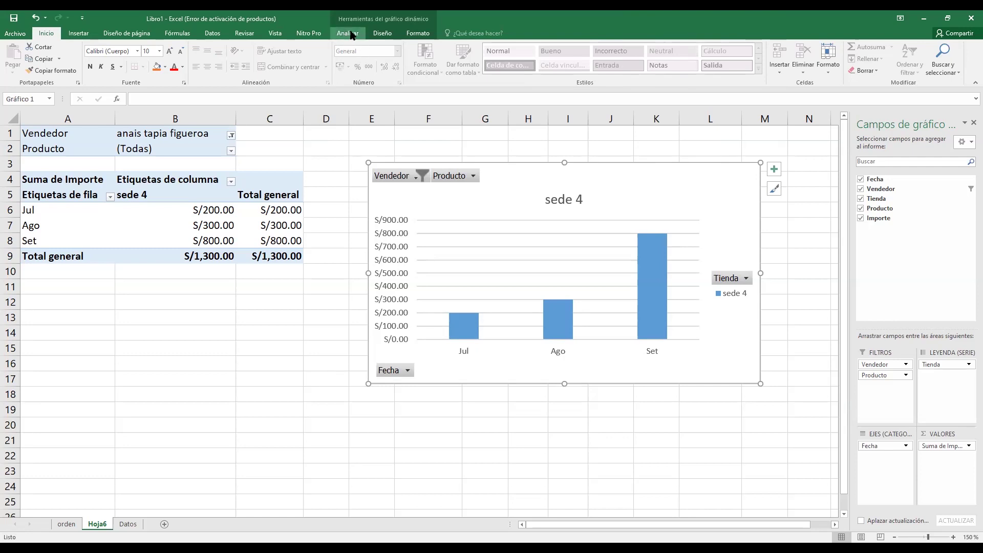
- Insert slicers for Fecha, Vendedor and Tienda from the PivotTable Analizar tab
click(143, 221)
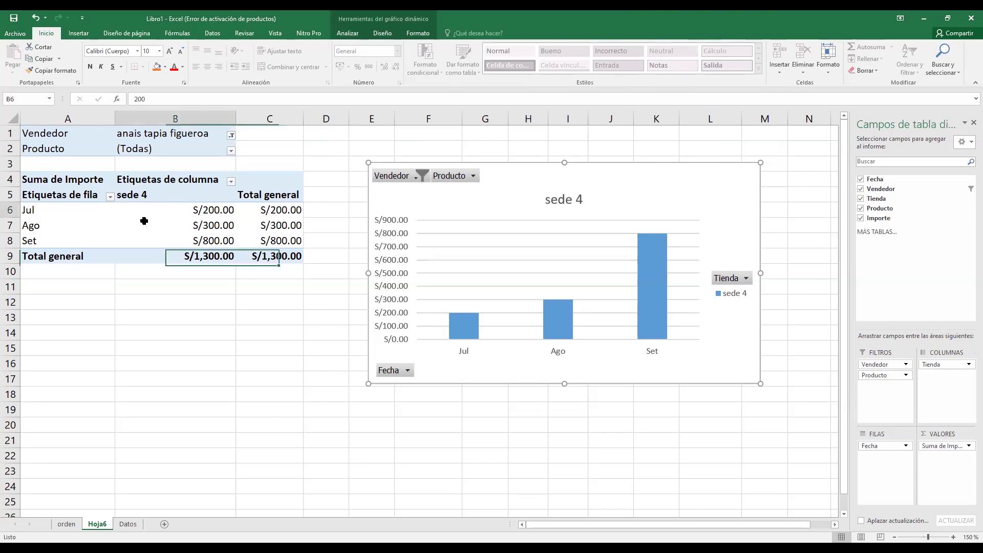
click(352, 33)
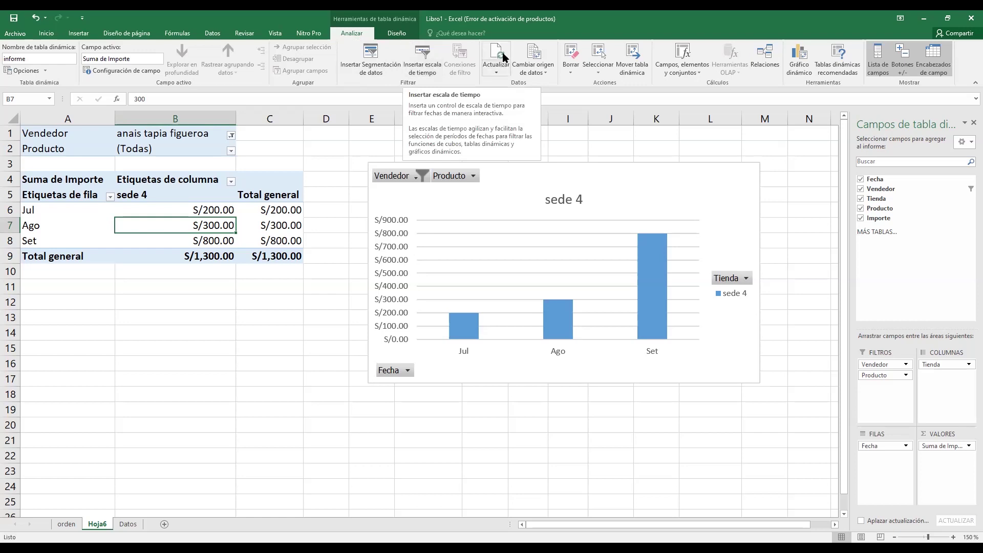
click(420, 76)
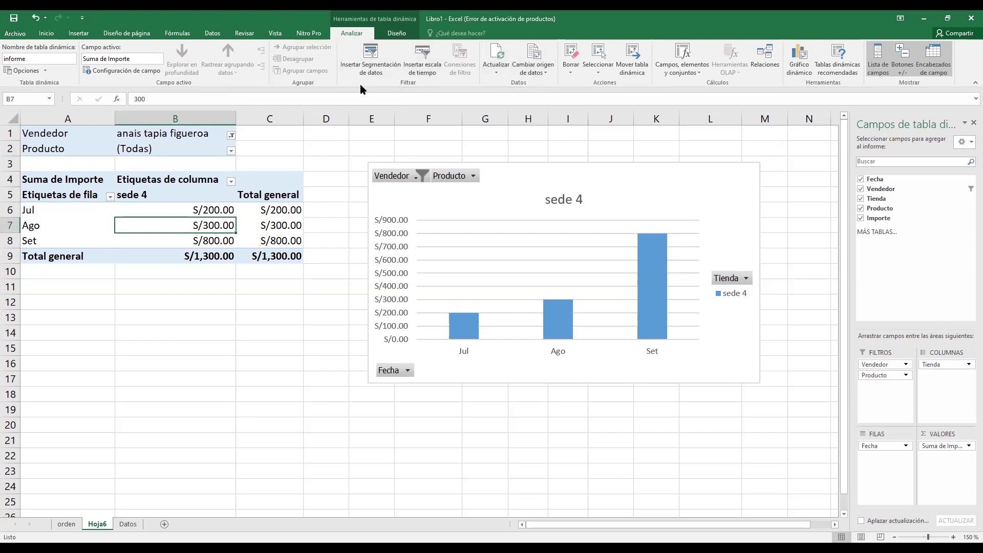
click(370, 57)
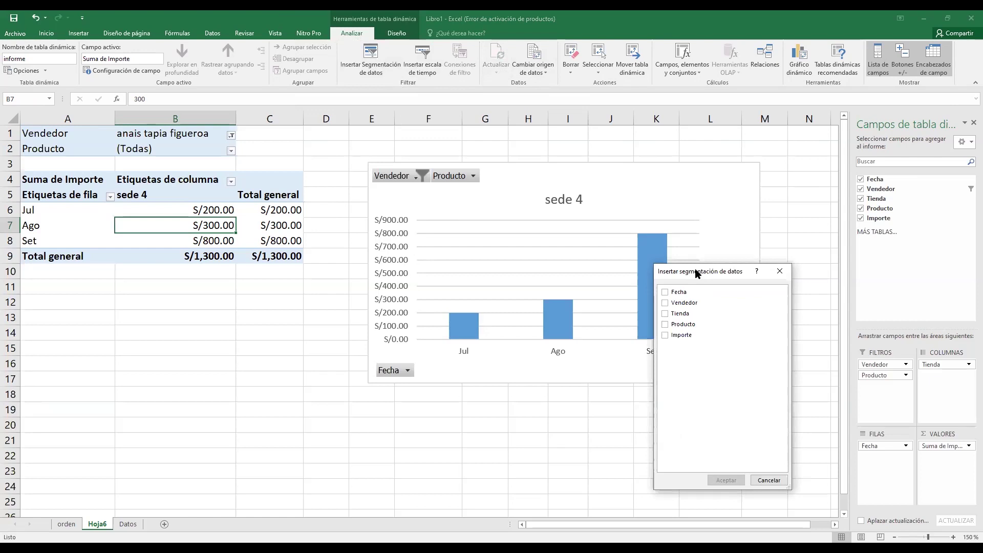
drag(696, 272, 407, 215)
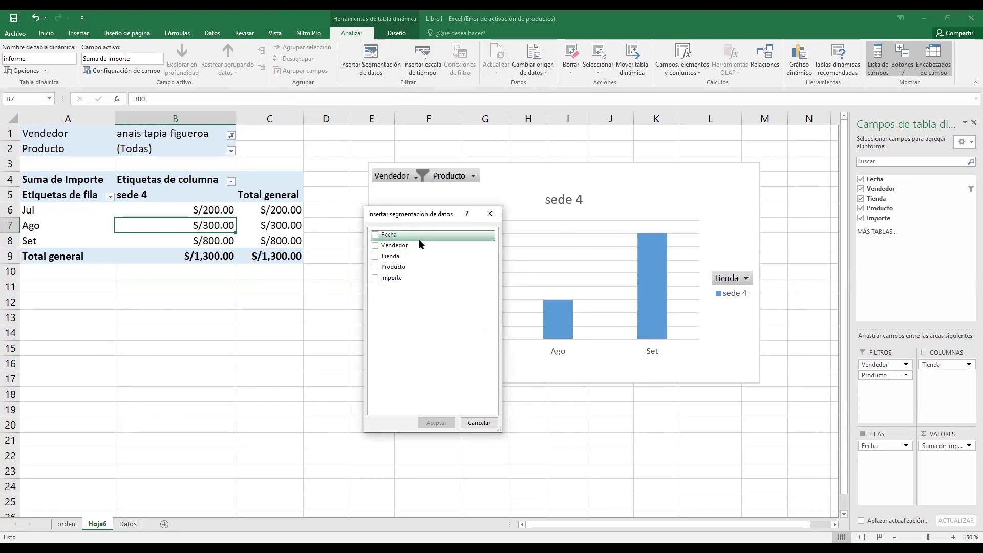
click(375, 235)
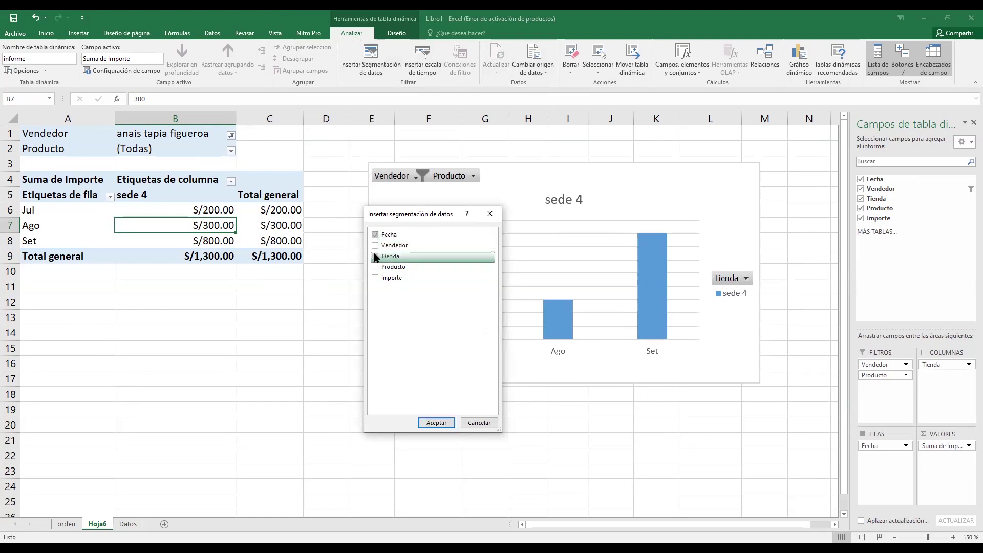
click(375, 245)
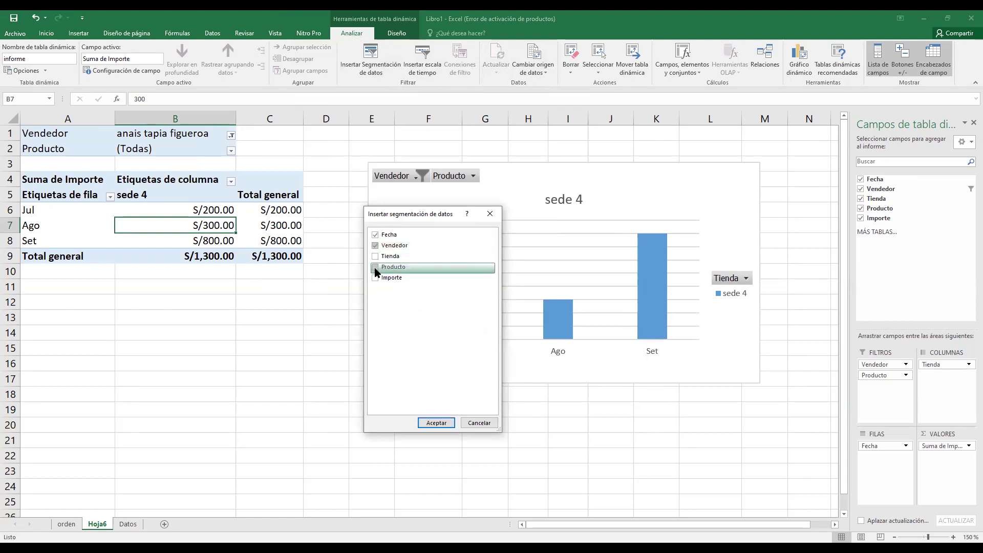
click(376, 256)
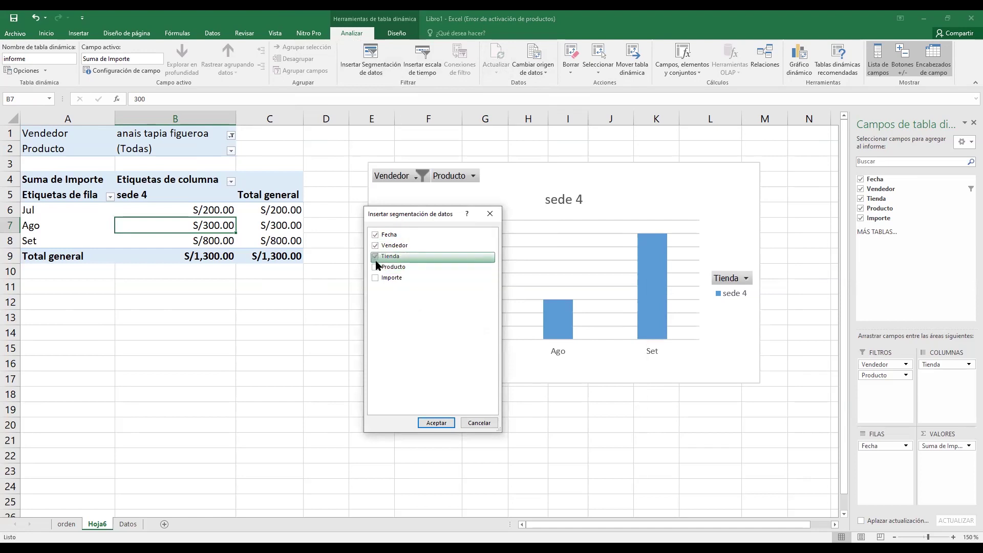
click(432, 421)
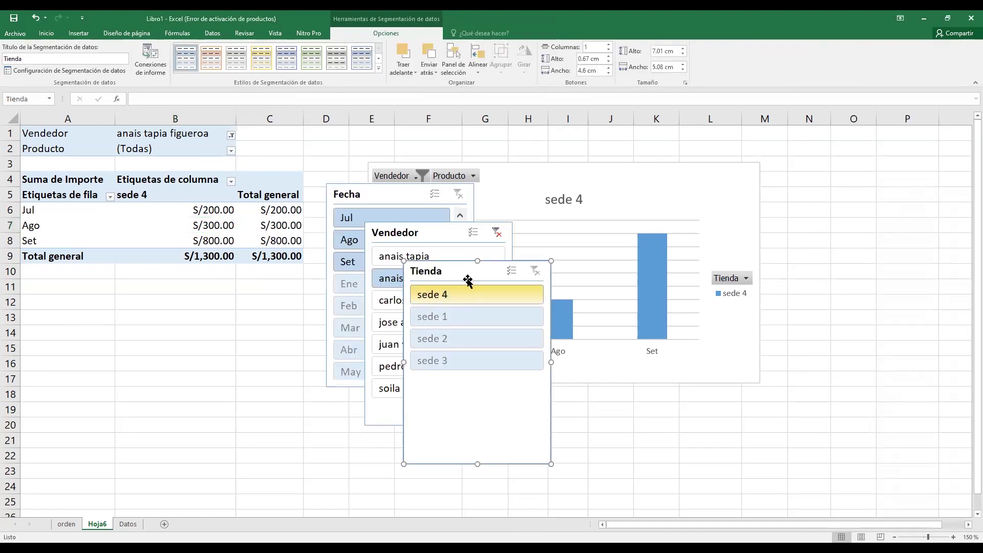
- Move the Fecha, Vendedor and Tienda slicers into a row below the pivot table, with the chart upper right
drag(467, 279, 612, 293)
drag(325, 246, 193, 331)
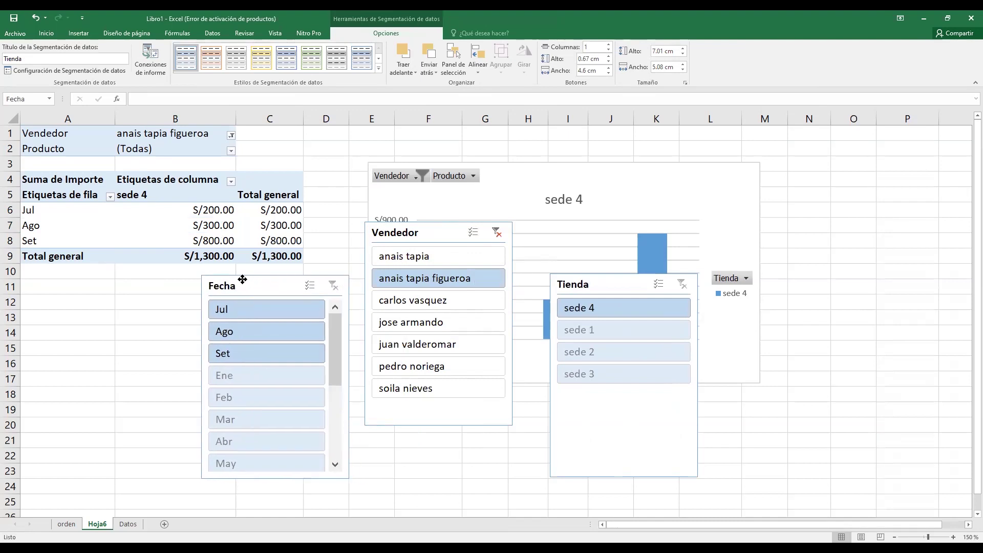
mouse_move(419, 236)
mouse_down()
mouse_move(418, 287)
mouse_move(407, 285)
mouse_up()
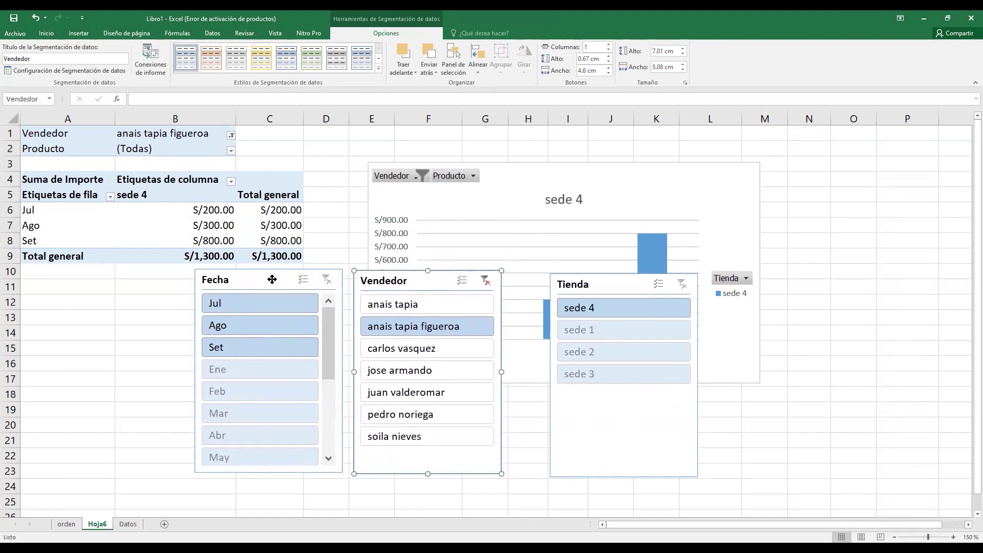
drag(302, 281, 290, 294)
drag(419, 281, 401, 292)
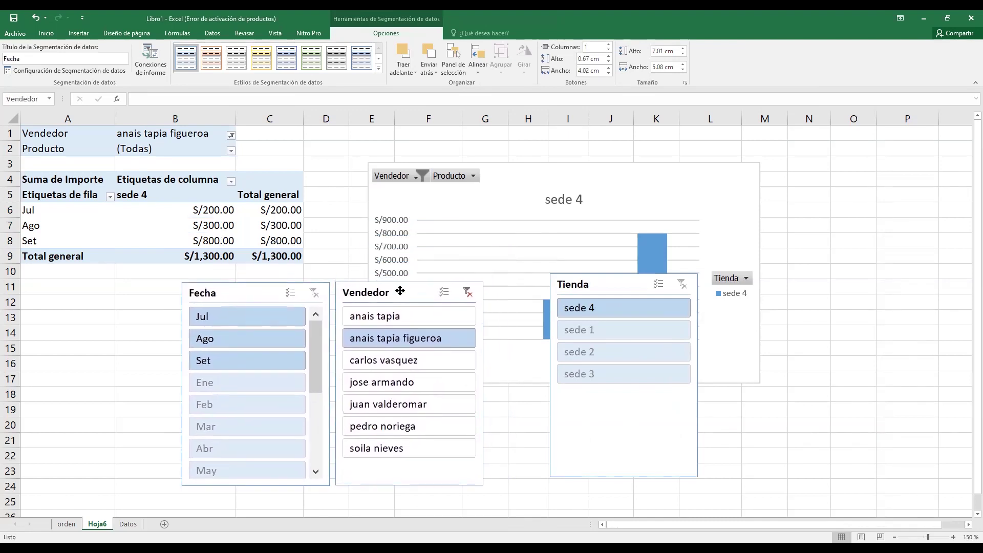
mouse_move(608, 279)
mouse_down()
mouse_move(543, 295)
mouse_move(547, 283)
mouse_up()
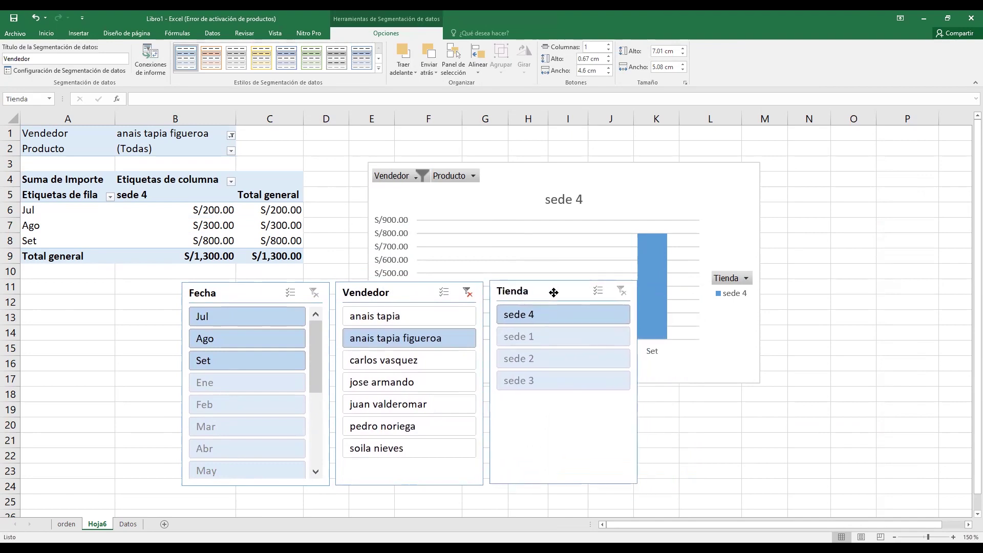
drag(633, 194, 821, 168)
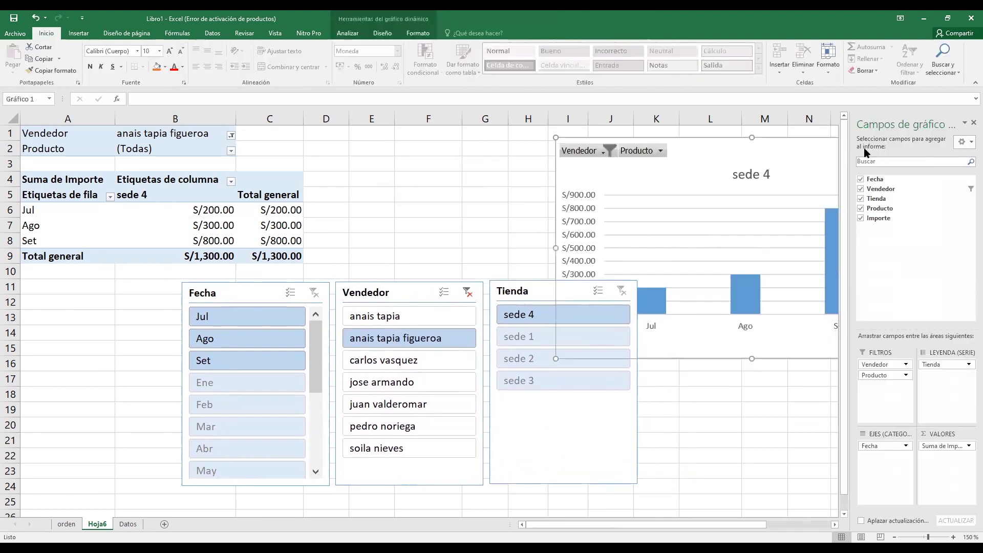
- Shift the slicer row further left and down, and nudge the pivot chart slightly right
scroll(420, 315, down, 2)
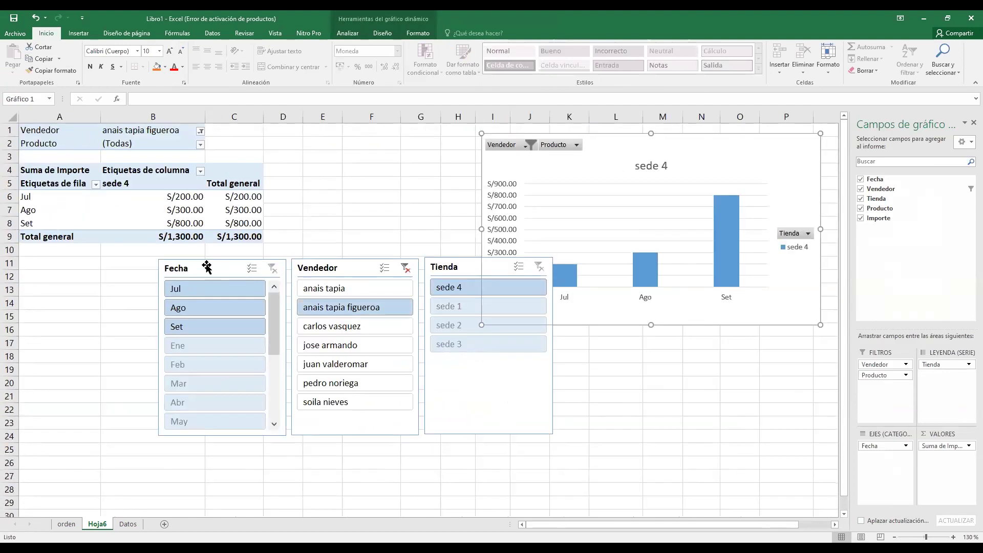
drag(205, 267, 136, 279)
mouse_move(346, 265)
mouse_down()
mouse_move(273, 284)
mouse_move(279, 278)
mouse_up()
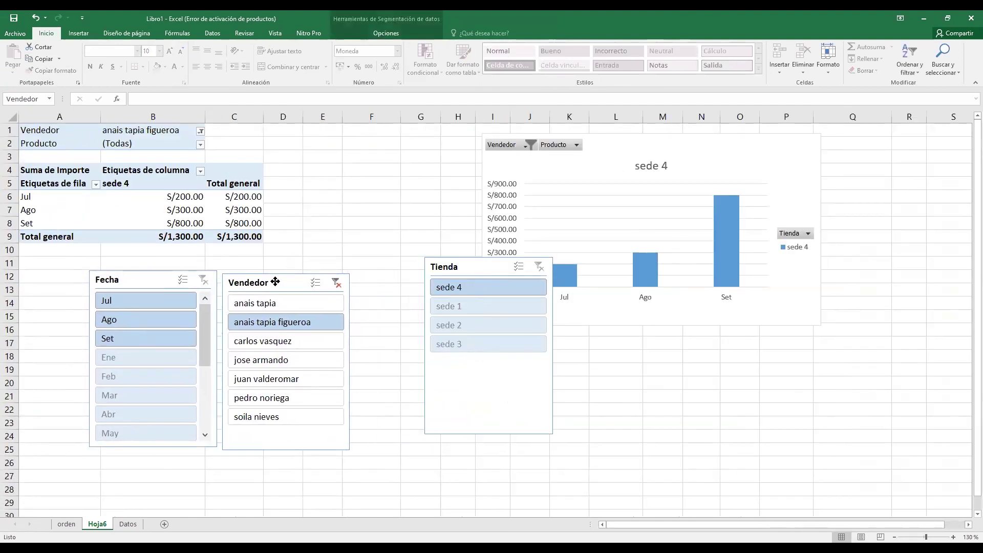
drag(479, 267, 415, 280)
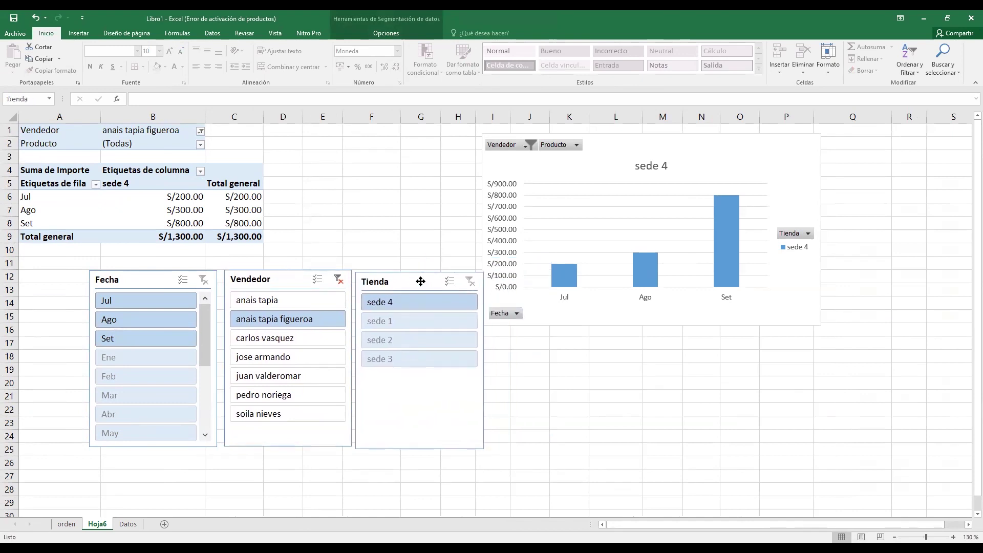
drag(664, 140, 710, 145)
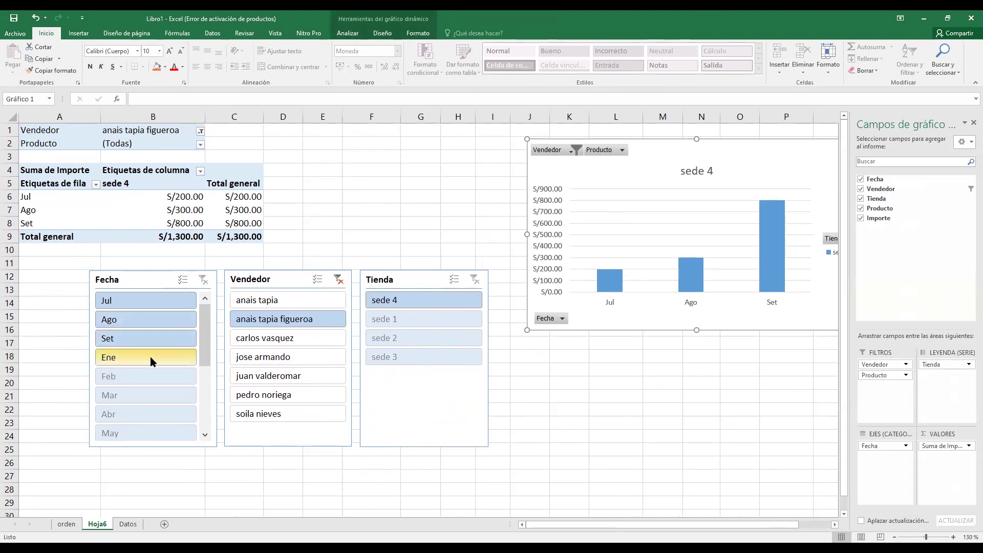
drag(208, 344, 201, 366)
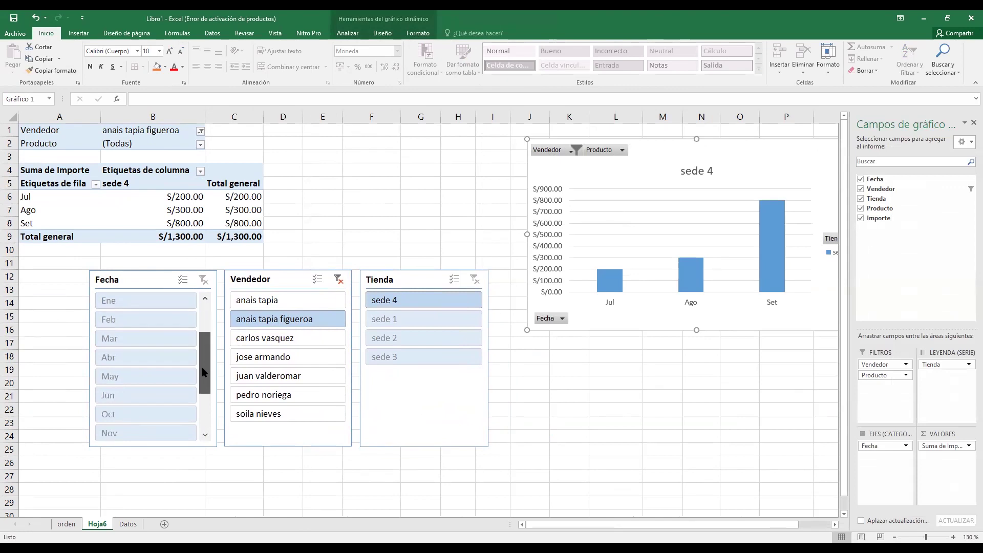
- Filter the report to January (Ene) in the Fecha slicer
click(134, 299)
scroll(201, 348, up, 3)
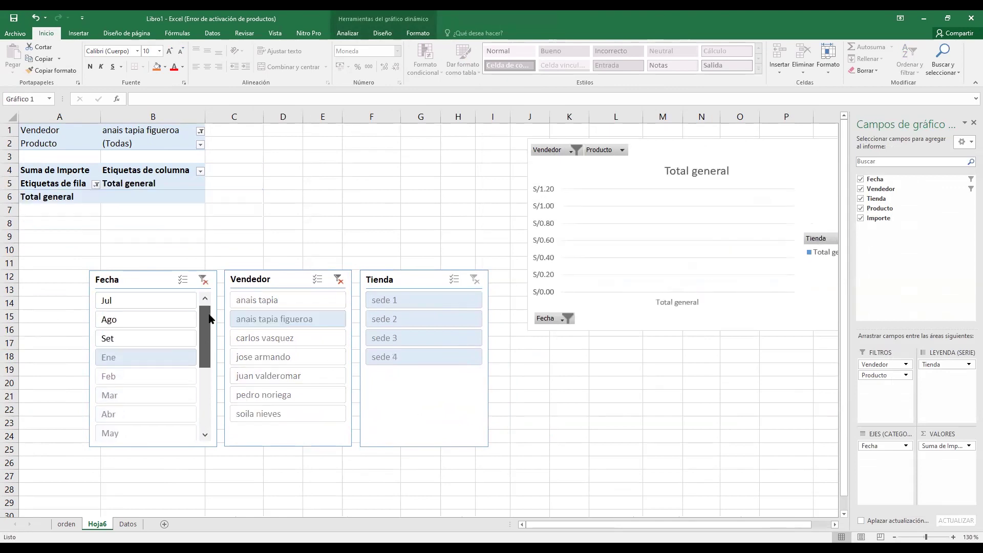
click(149, 375)
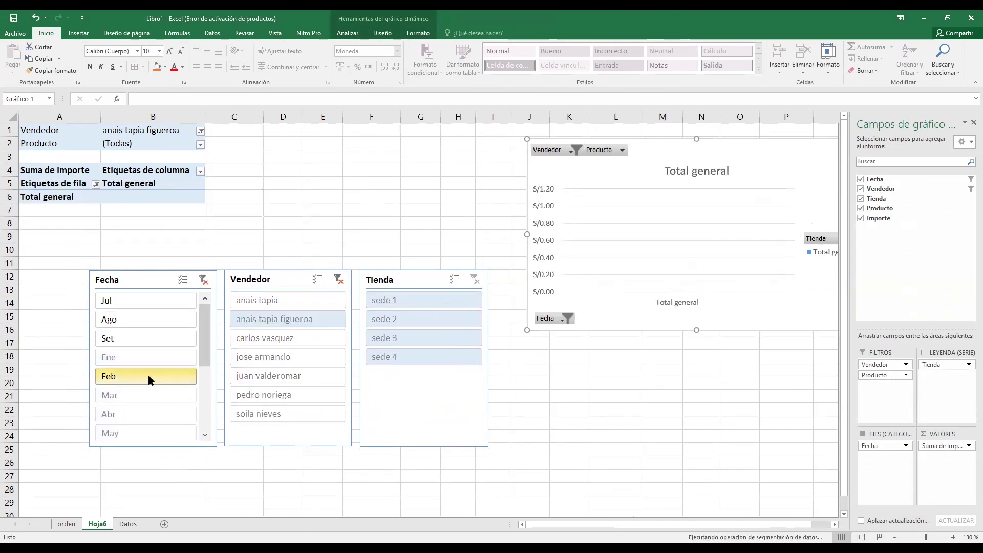
click(148, 361)
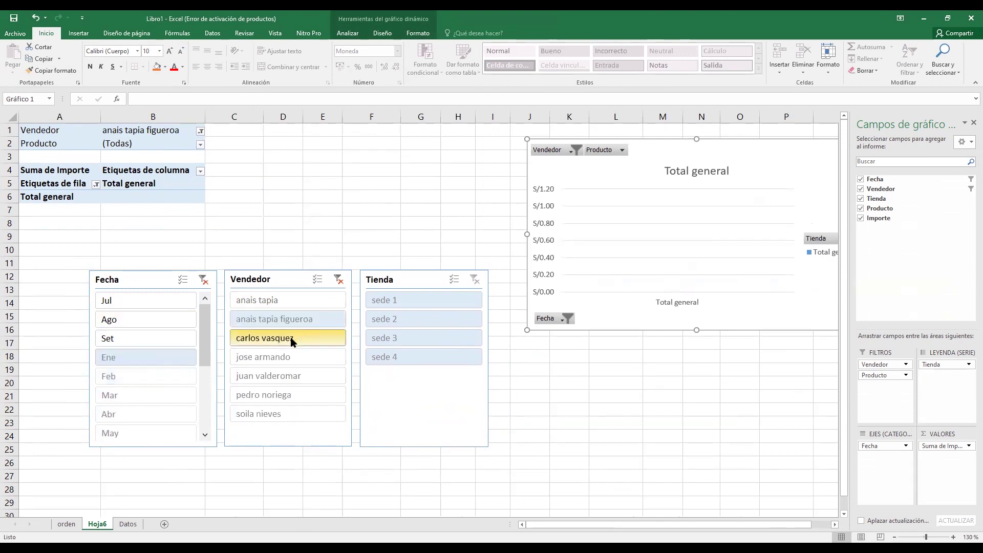
- Step through each seller in the Vendedor slicer down to the last one
click(261, 300)
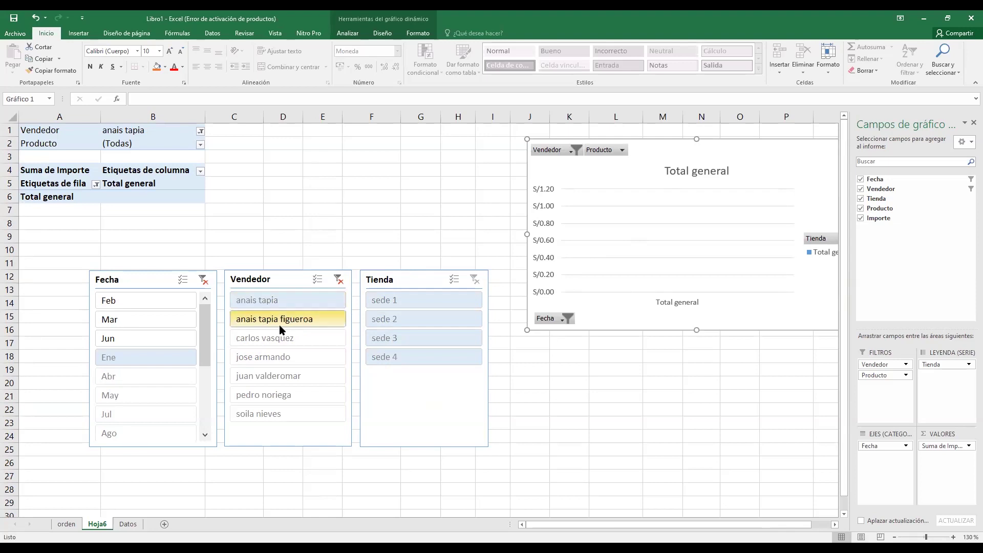
click(275, 338)
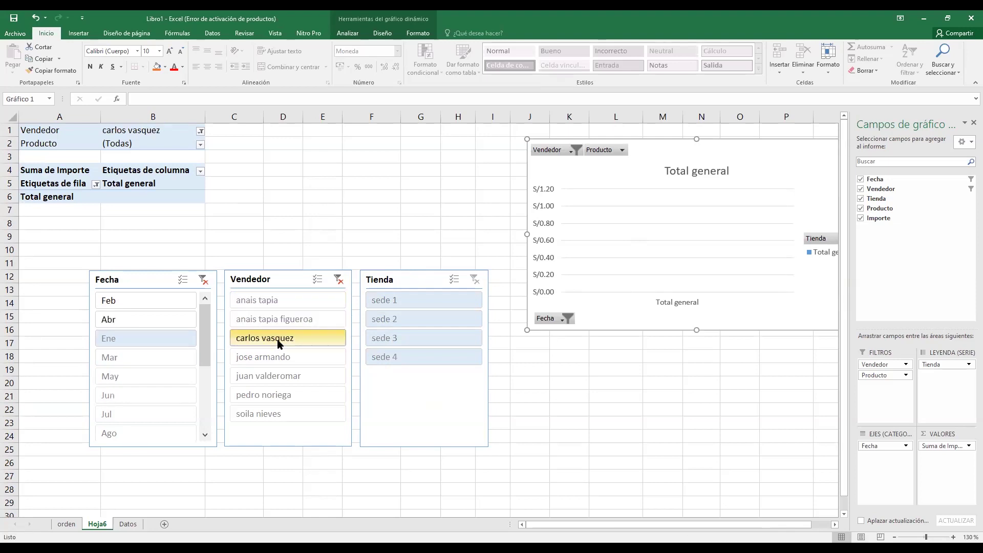
click(280, 355)
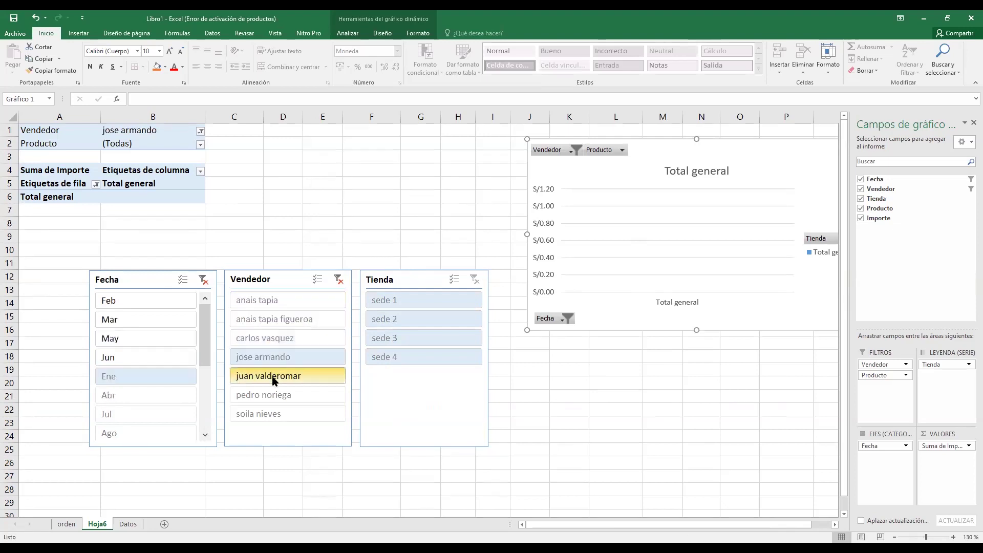
click(274, 379)
click(270, 394)
click(270, 412)
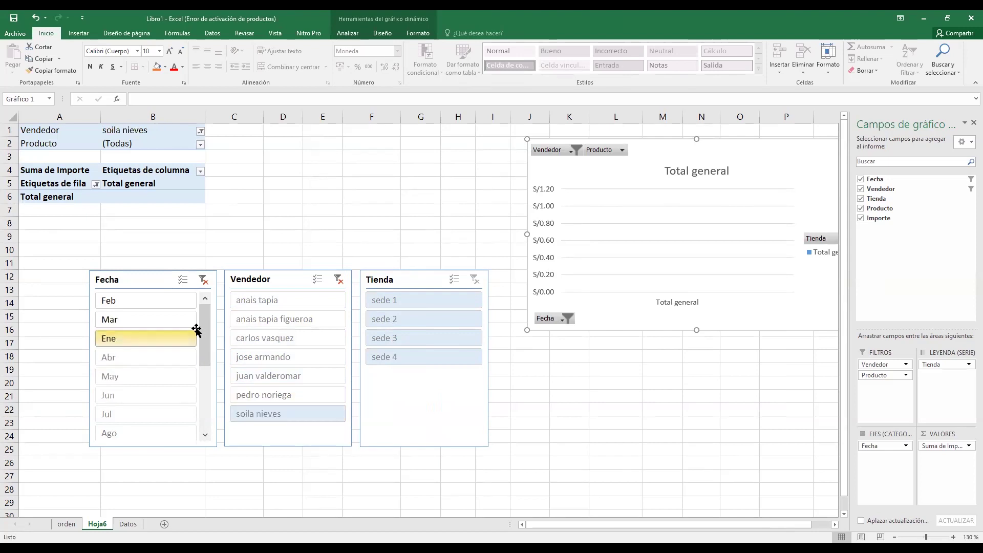
- Filter to February, leaving sede 2 at S/260.00, and nudge the chart slightly left
mouse_move(203, 342)
mouse_down()
mouse_move(199, 418)
mouse_move(204, 322)
mouse_up()
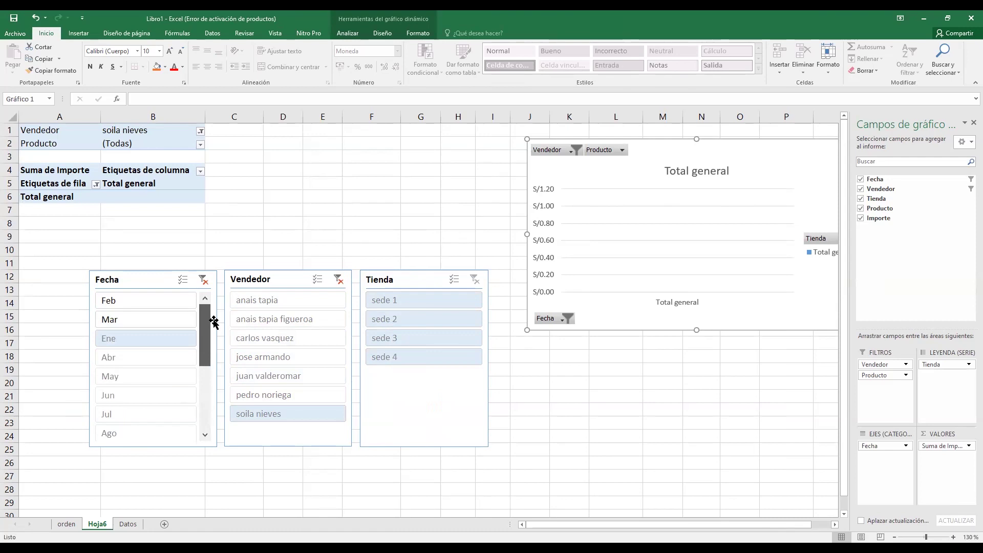
click(139, 303)
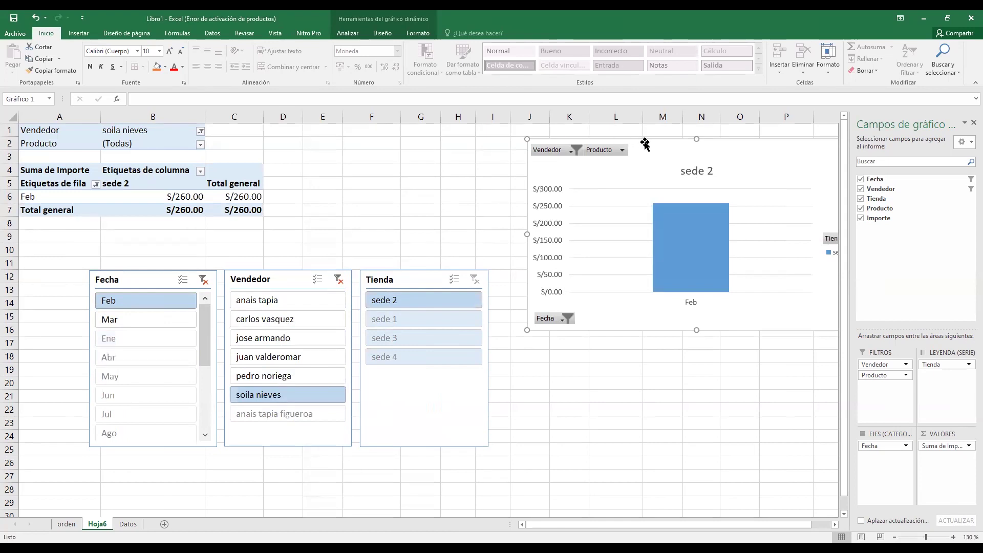
drag(644, 142, 609, 144)
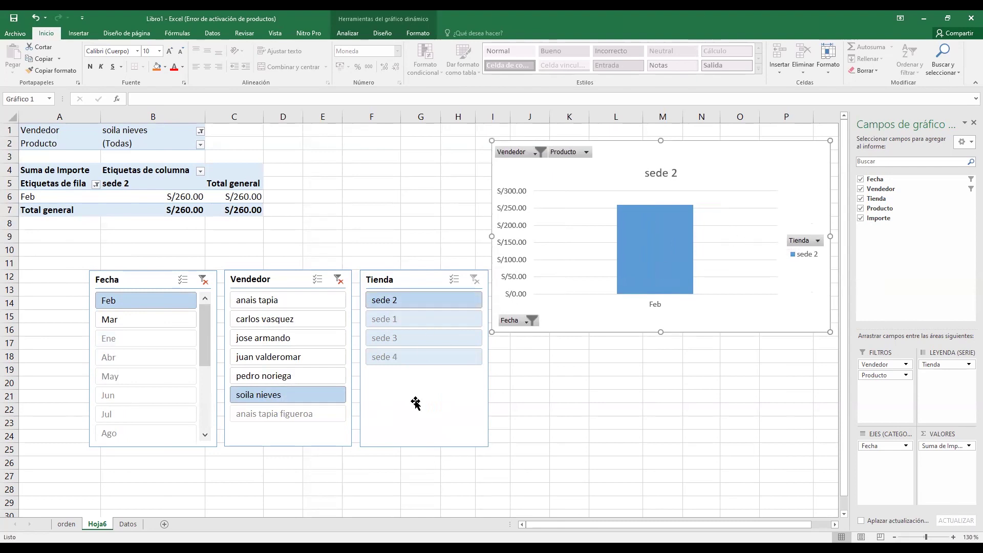
- Pick sede 1 in the Tienda slicer, then clear the Fecha timeline filter to show all periods
click(420, 317)
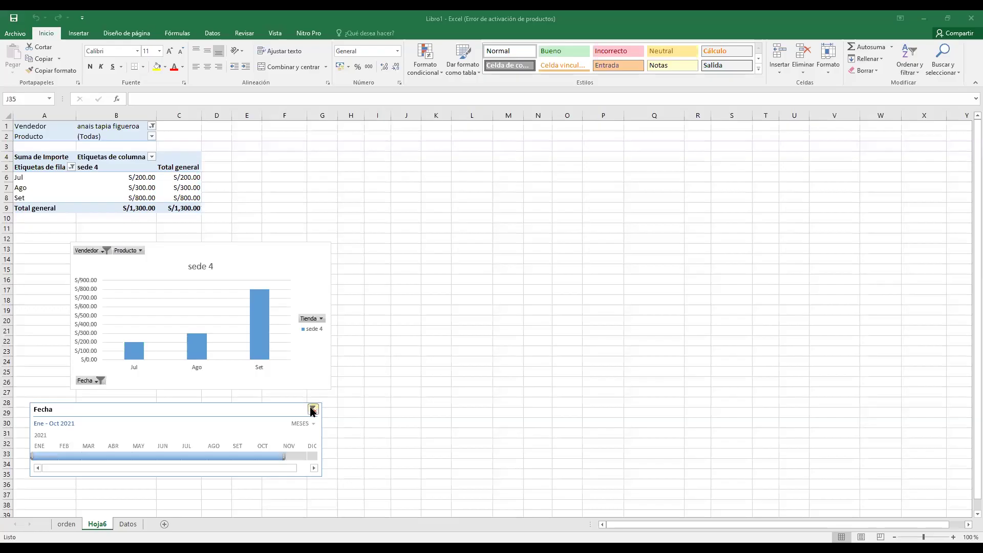
click(312, 410)
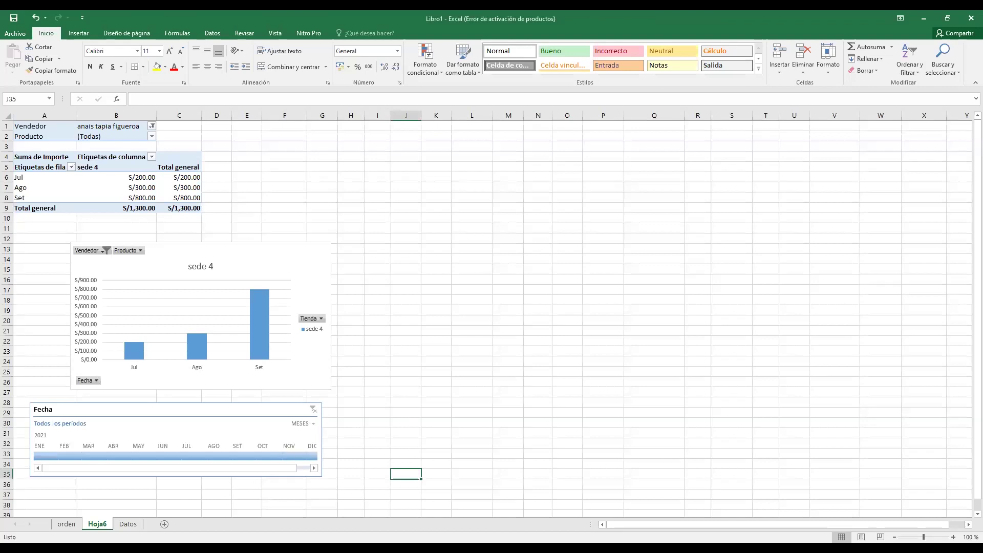
- Delete the Fecha timeline from Hoja6
ctrl+scroll(553, 352, up, 2)
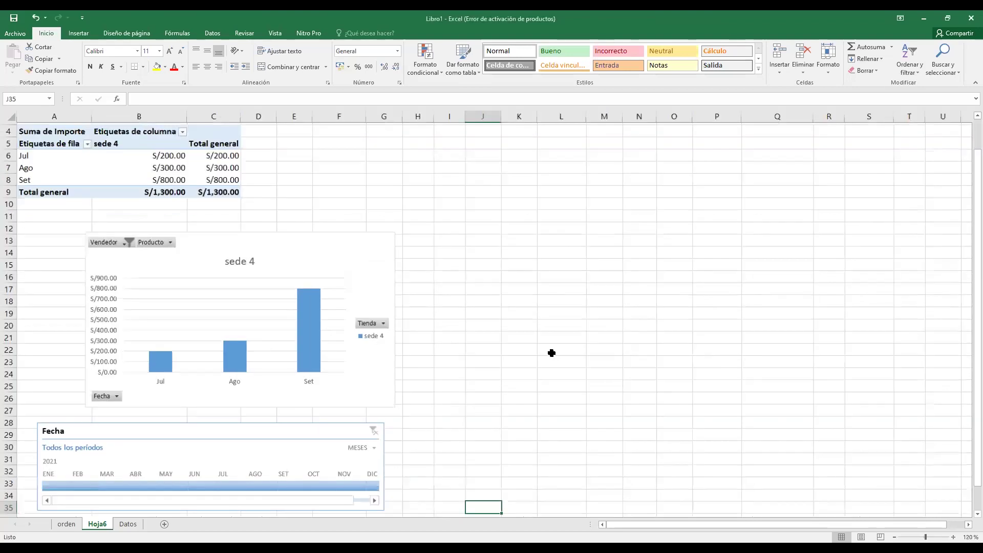
scroll(469, 398, up, 1)
click(347, 470)
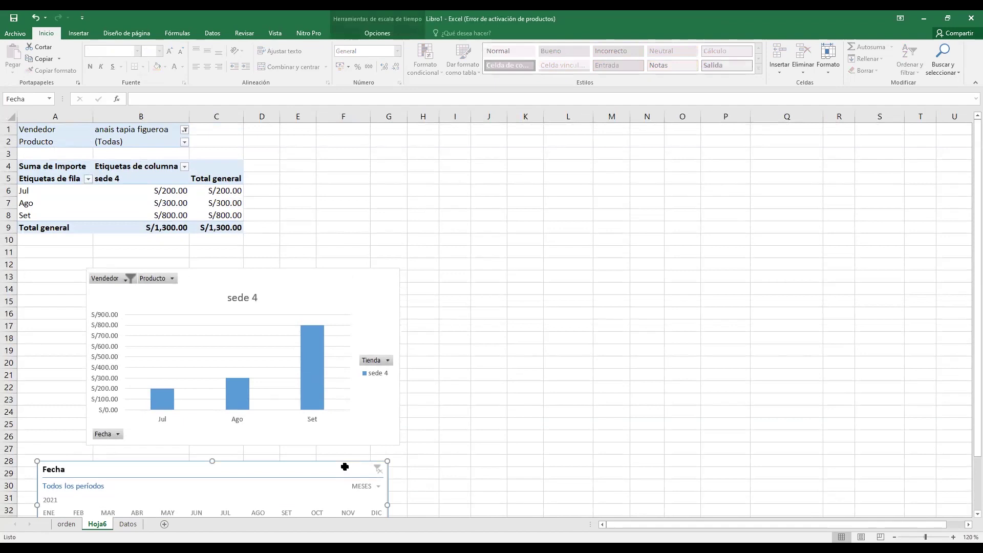
key(Delete)
- Place the pivot chart up beside the pivot table and select a value cell
drag(573, 178, 573, 178)
click(136, 191)
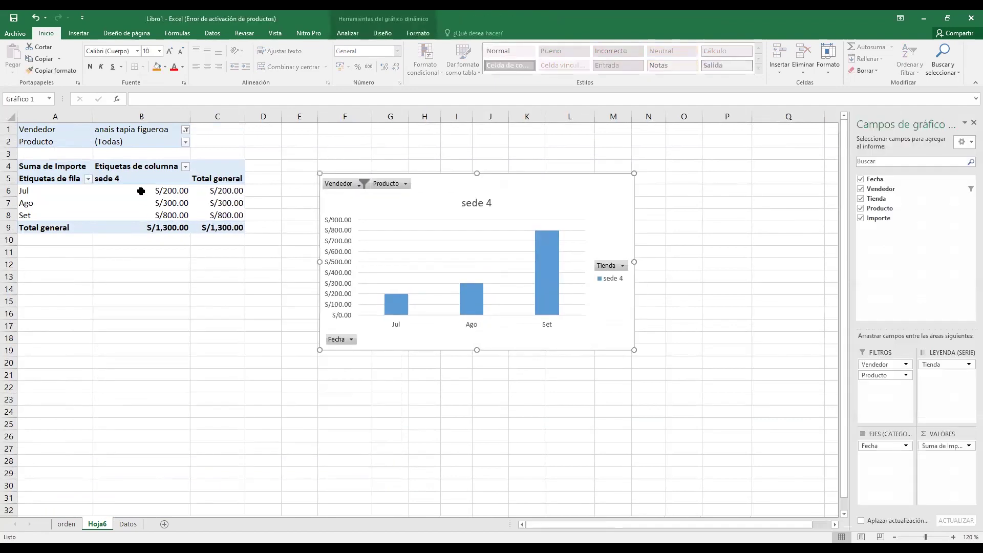
click(348, 35)
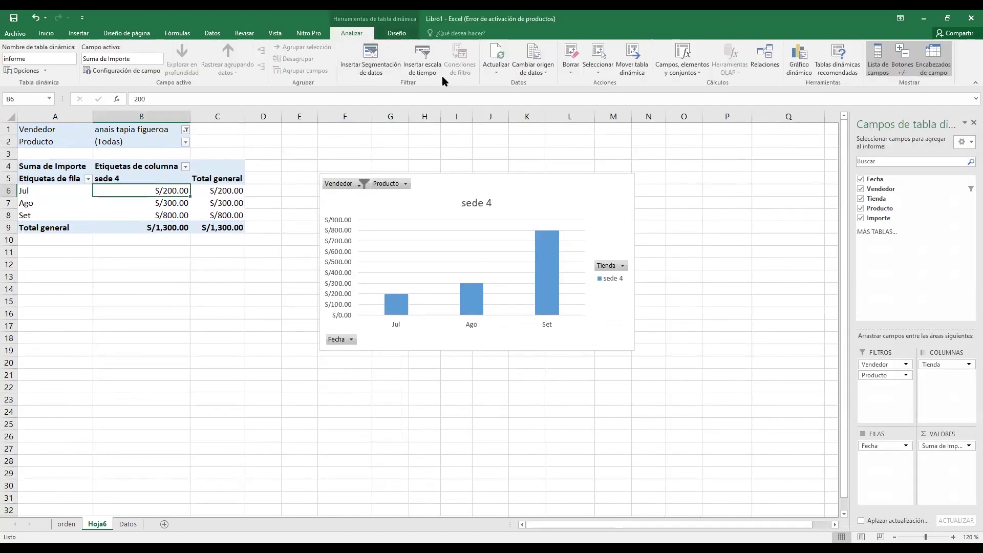
- Insert slicers for the Fecha, Vendedor and Tienda fields
click(376, 235)
click(375, 245)
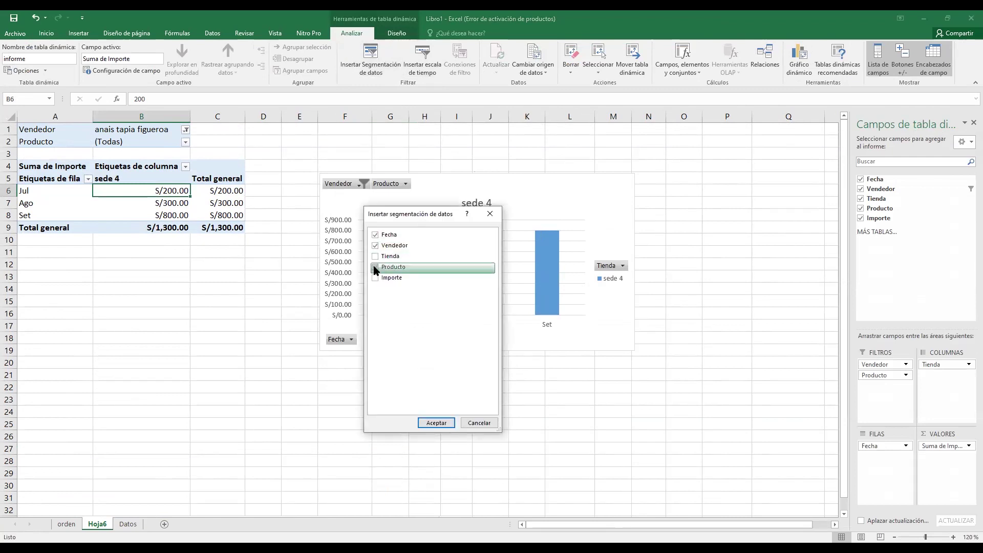
click(375, 256)
click(436, 422)
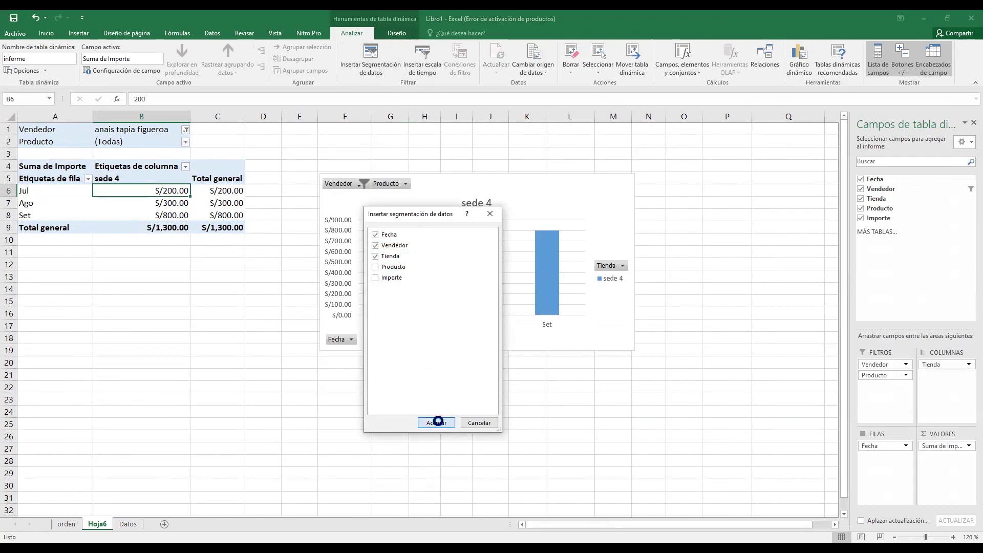
- Line up the three slicers below the table and move the pivot chart up and right
drag(542, 183, 642, 165)
drag(384, 220, 308, 254)
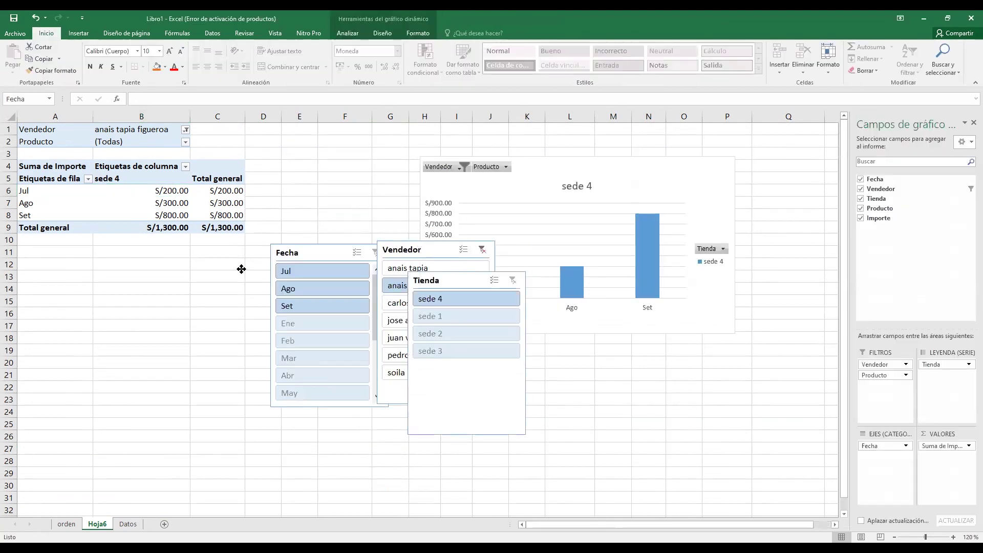
drag(241, 269, 150, 289)
drag(405, 248, 274, 286)
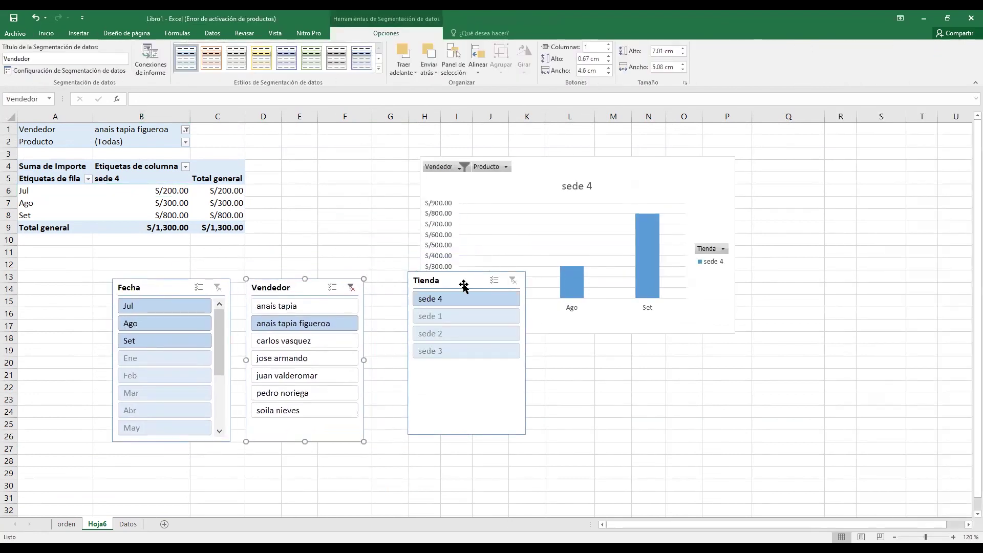
drag(463, 285, 434, 293)
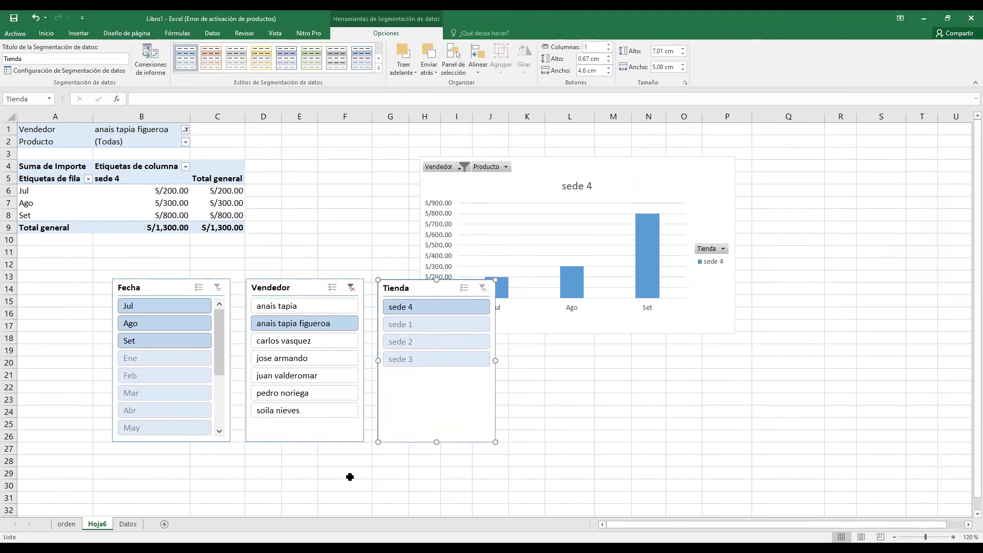
drag(650, 174, 689, 147)
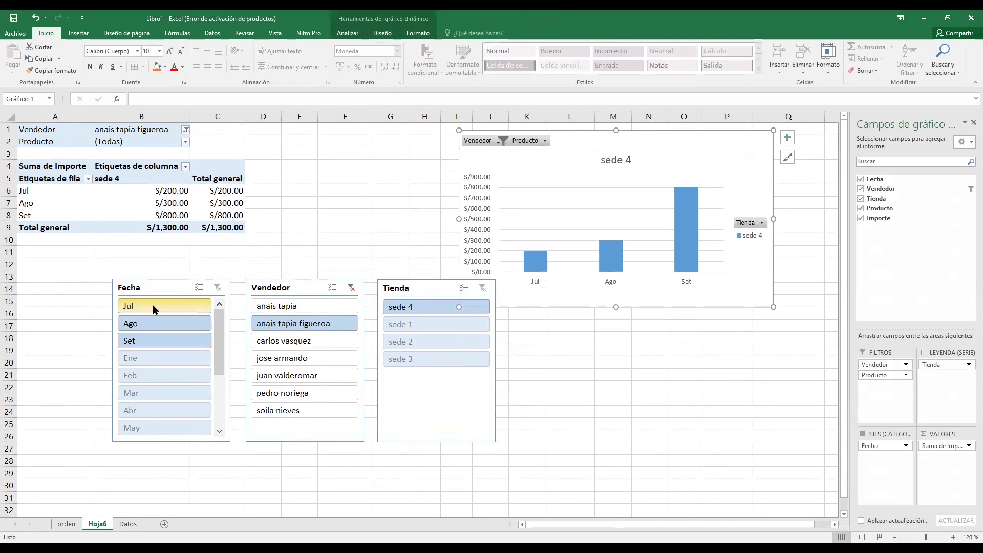
click(152, 305)
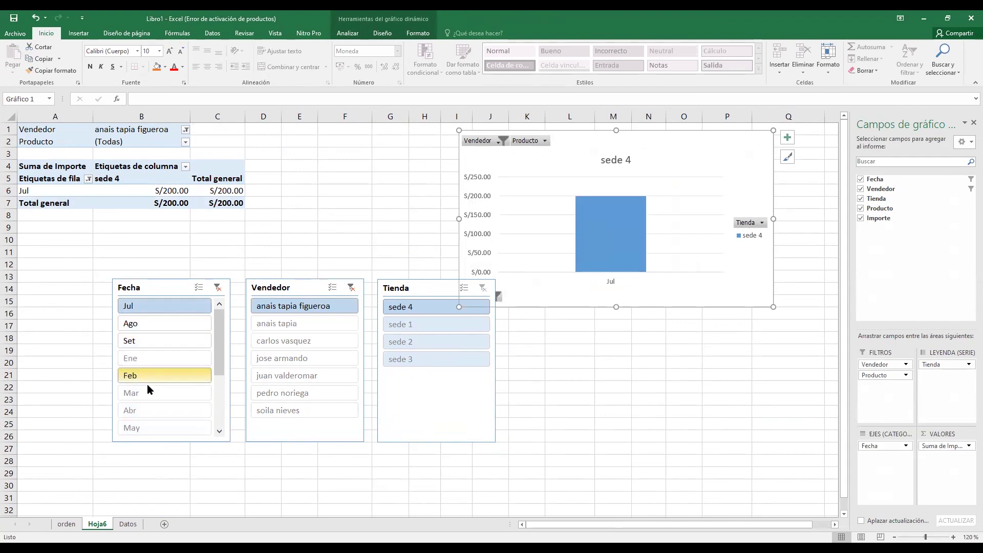
ctrl+click(155, 323)
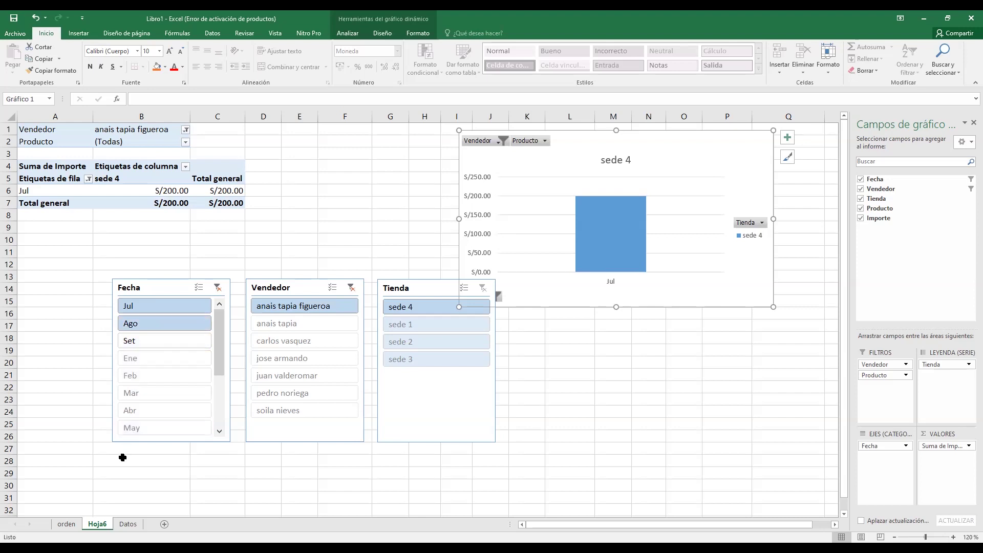
ctrl+click(167, 343)
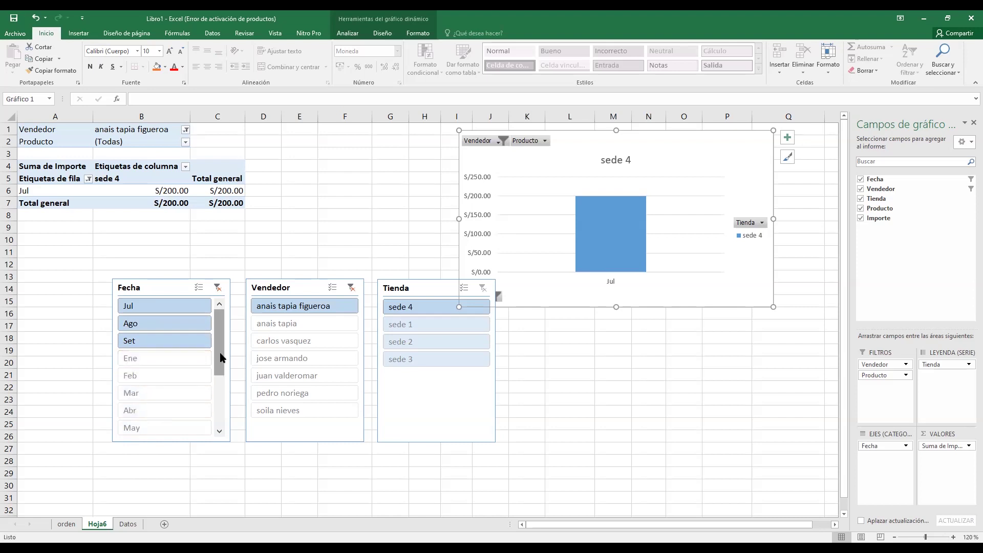
drag(221, 357, 221, 373)
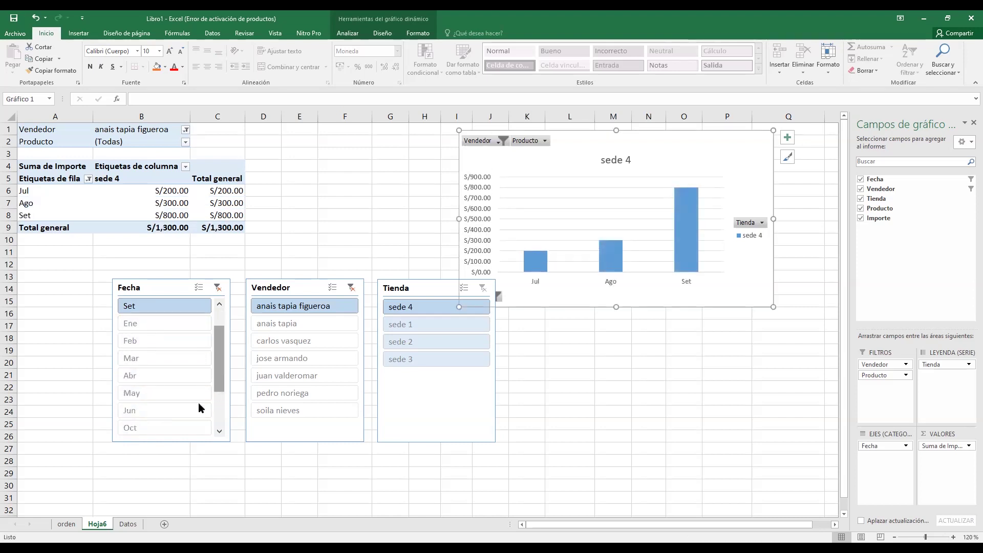
ctrl+click(152, 412)
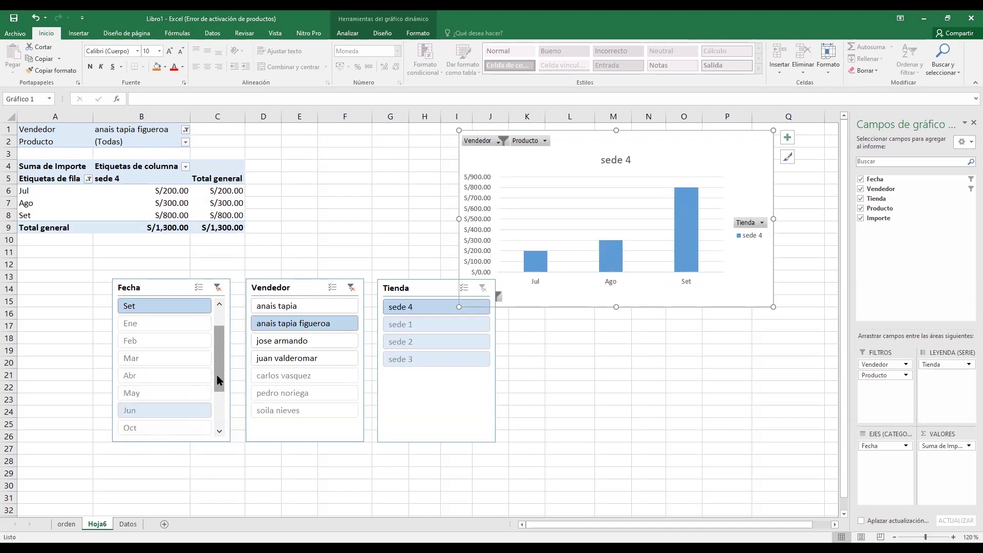
drag(218, 379, 218, 364)
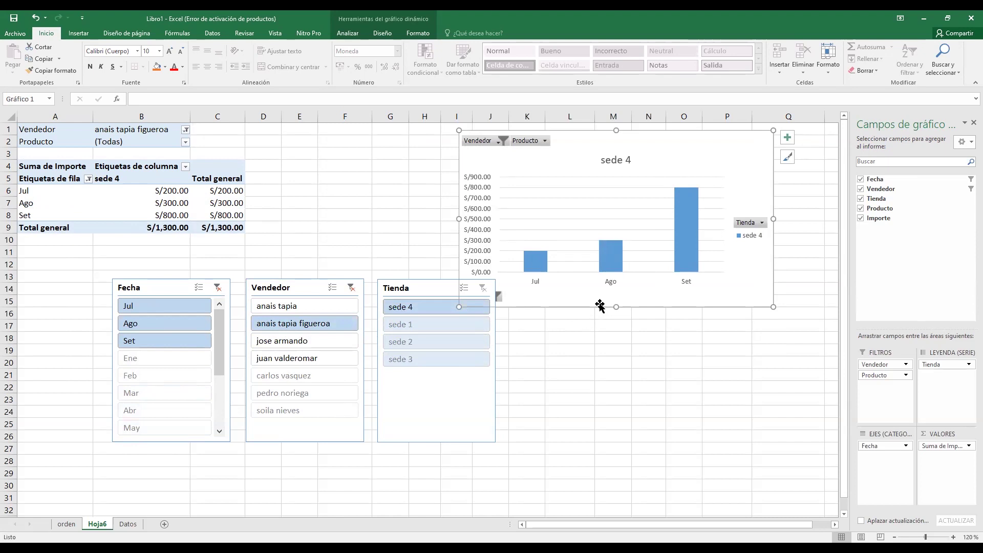
click(545, 141)
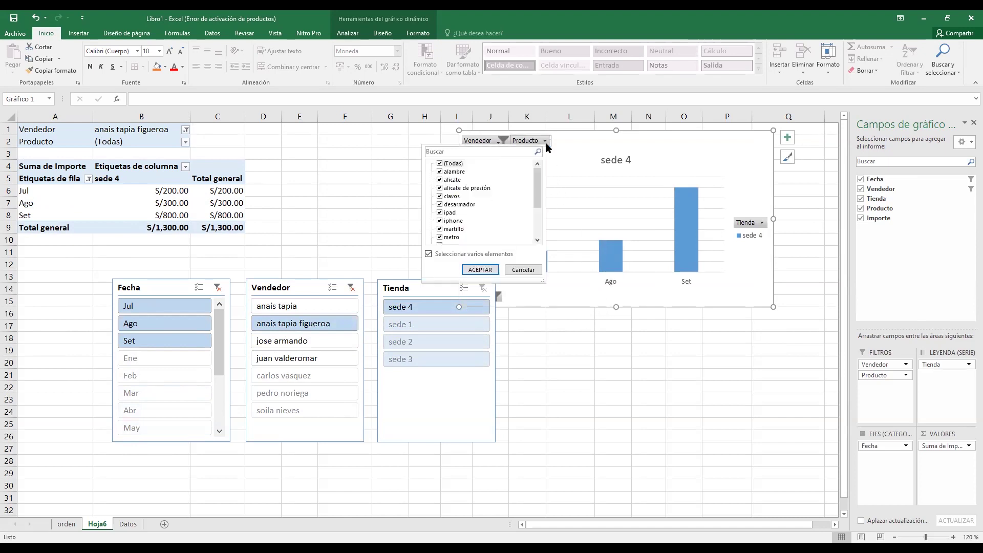
click(571, 138)
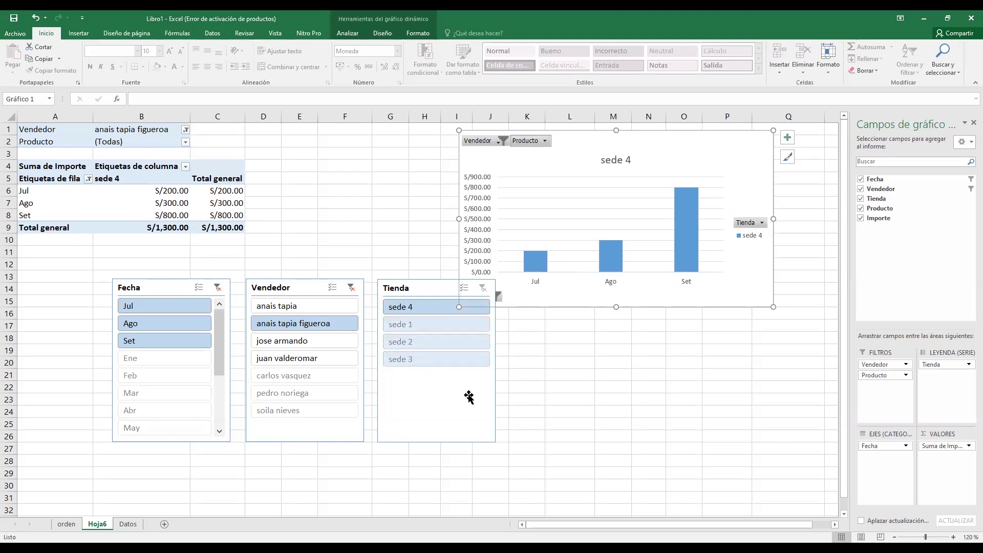
- Filter the Vendedor slicer to a single seller
click(787, 137)
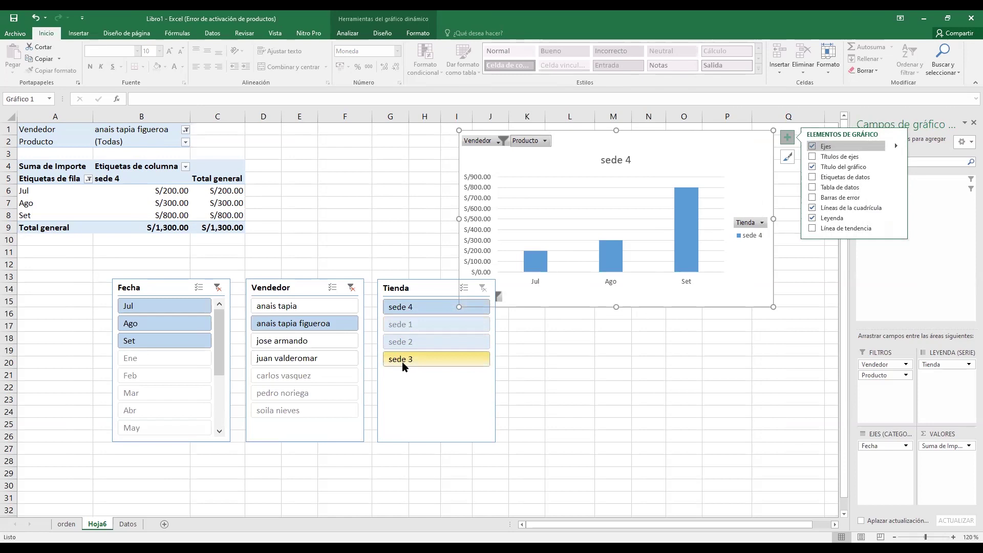
click(297, 306)
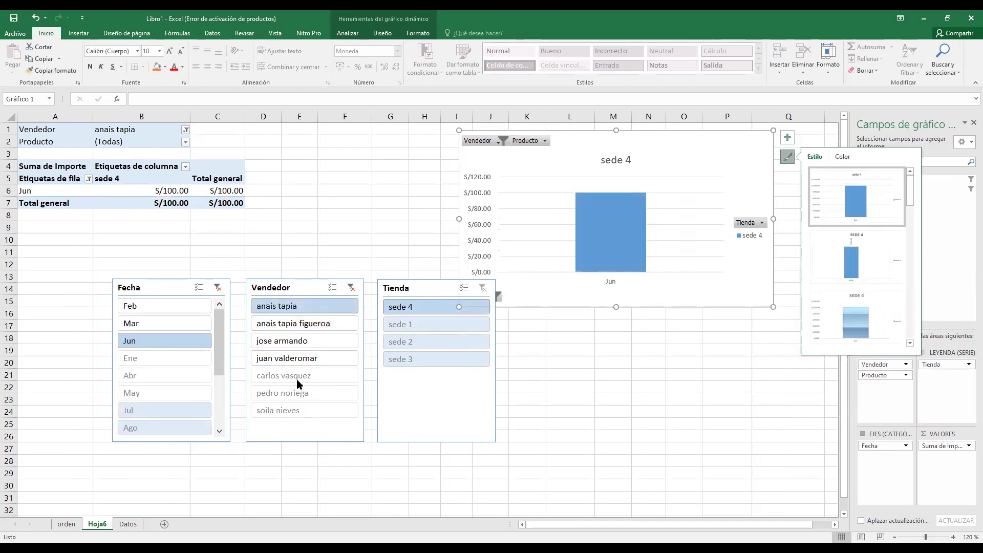
click(331, 358)
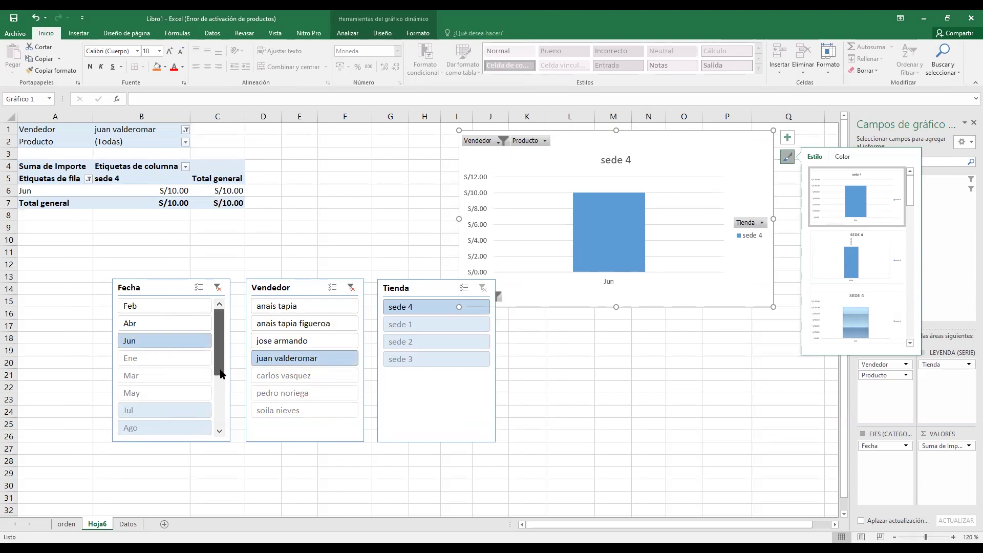
drag(221, 373, 223, 334)
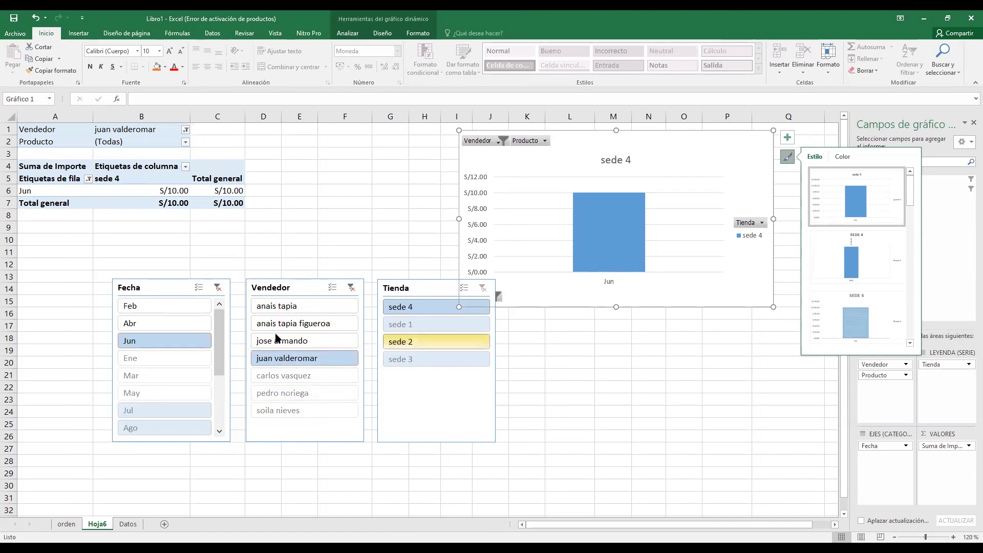
- Select Feb, Abr and Jun in the Fecha slicer, showing sede 2 and sede 4 totalling S/240.00
click(168, 305)
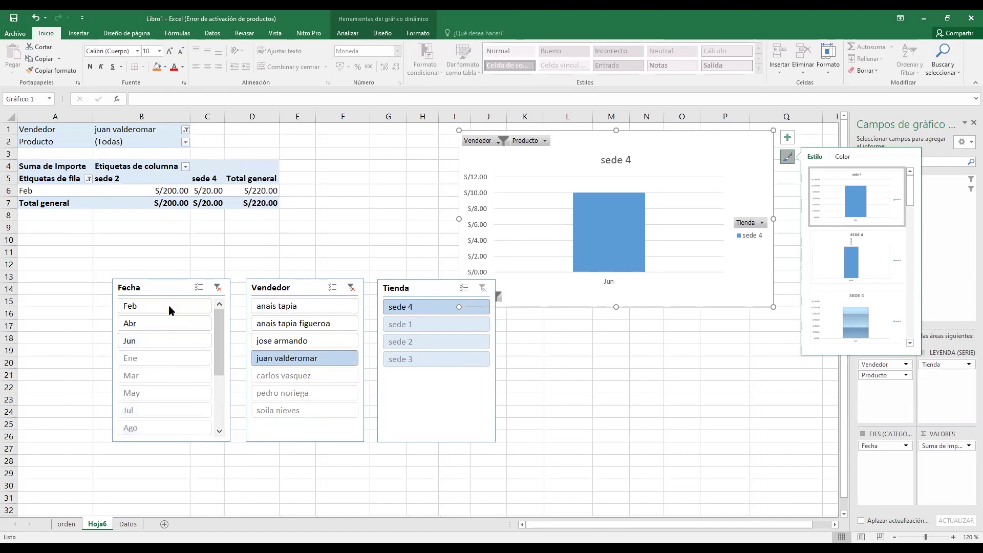
ctrl+click(146, 322)
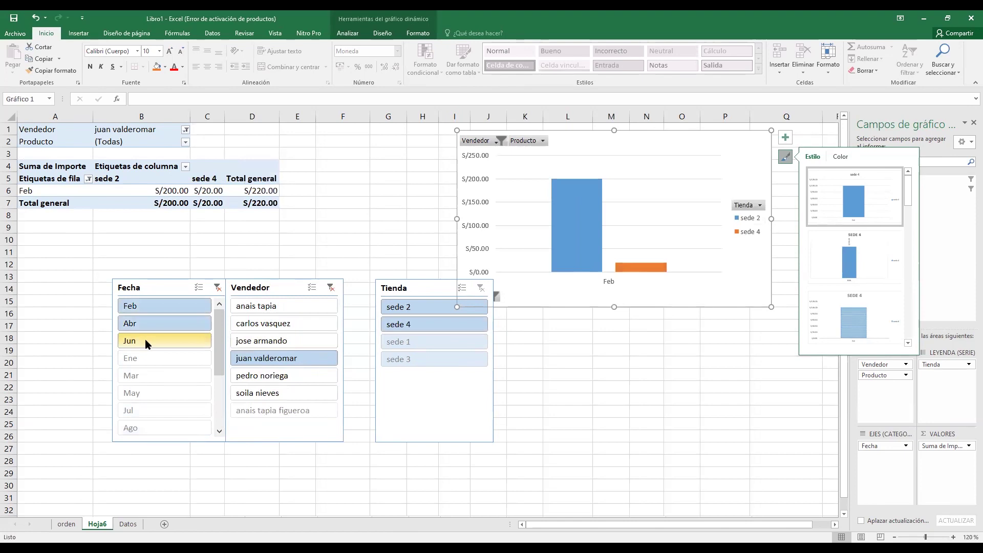
ctrl+click(145, 340)
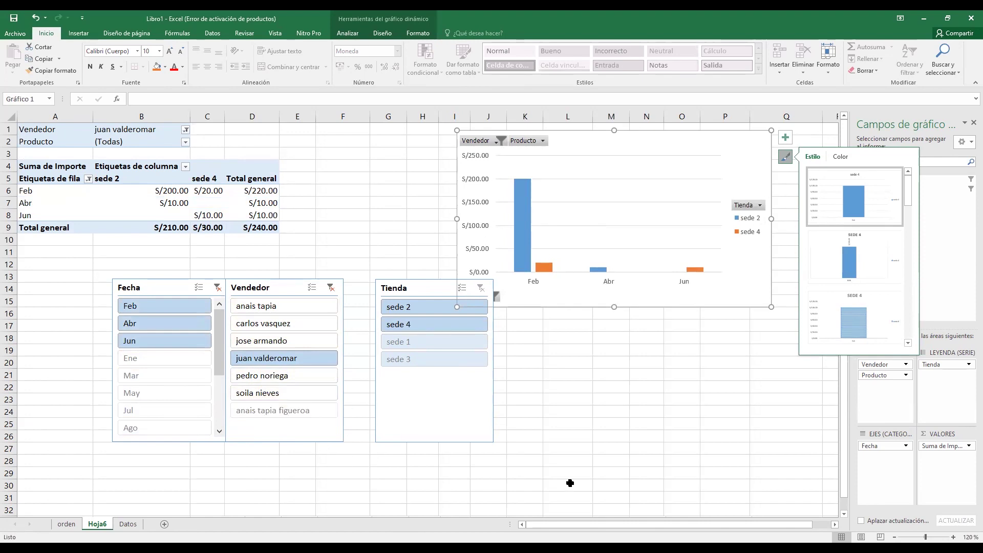
mouse_move(401, 416)
mouse_down()
mouse_move(333, 411)
mouse_move(365, 419)
mouse_up()
mouse_move(226, 399)
mouse_down()
mouse_move(347, 394)
mouse_move(348, 298)
mouse_move(258, 293)
mouse_move(226, 335)
mouse_move(227, 395)
mouse_up()
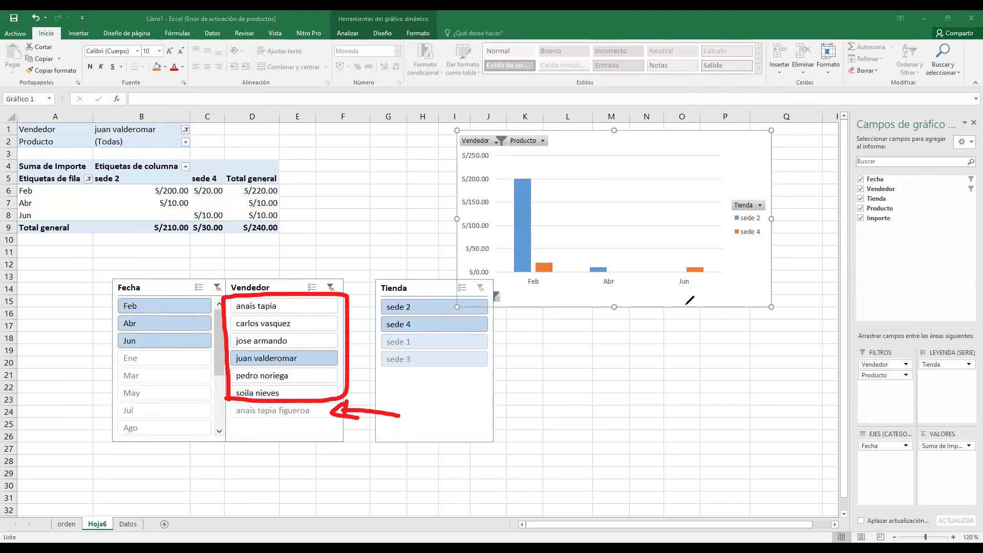
- Pick a different month in the Fecha slicer, leaving the pivot and chart without amounts
drag(967, 163, 869, 320)
drag(932, 311, 965, 144)
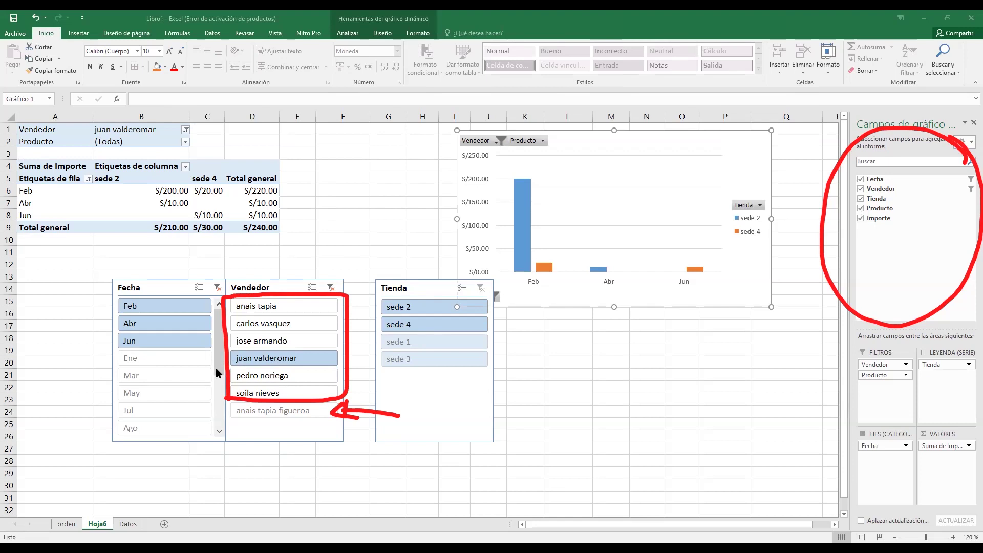
scroll(172, 404, down, 2)
scroll(171, 403, up, 2)
click(146, 428)
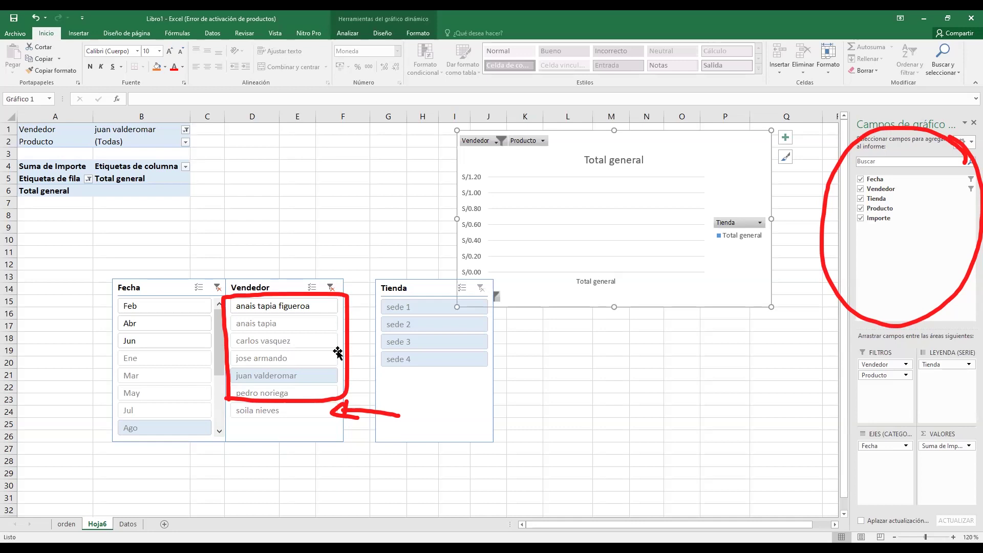
- Switch to the top seller, toggle the Fecha slicer through Set and Jul, and close Document Recovery
click(307, 306)
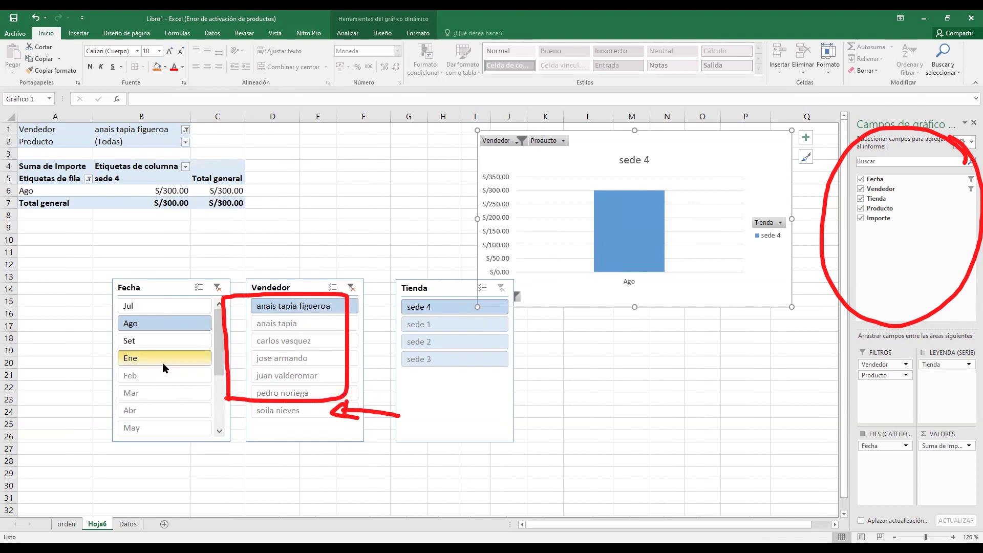
click(158, 342)
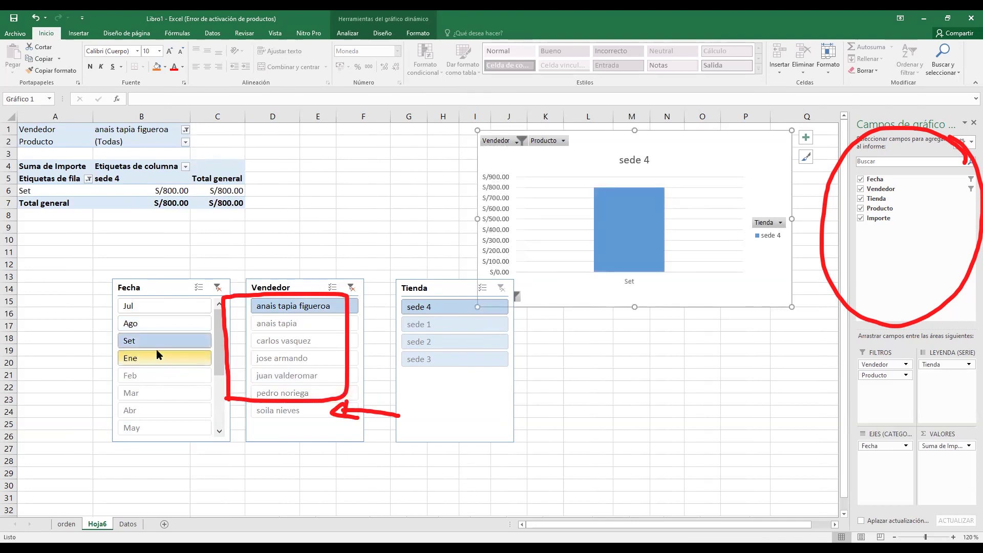
click(137, 305)
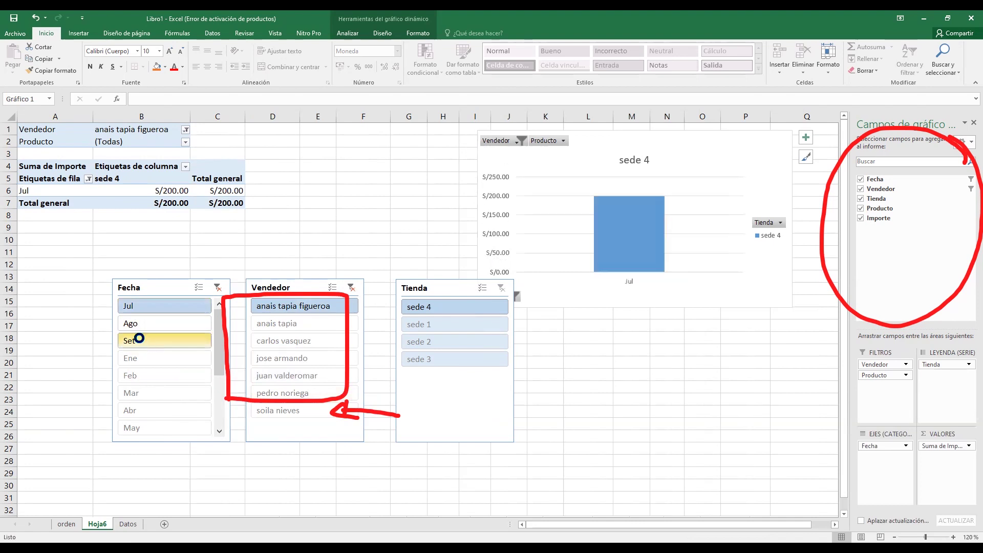
click(140, 338)
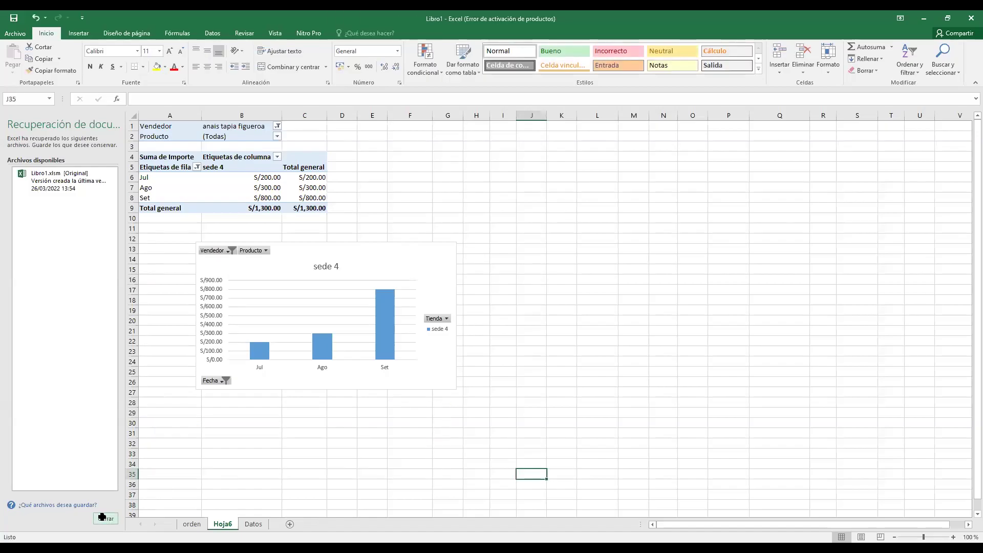
click(103, 518)
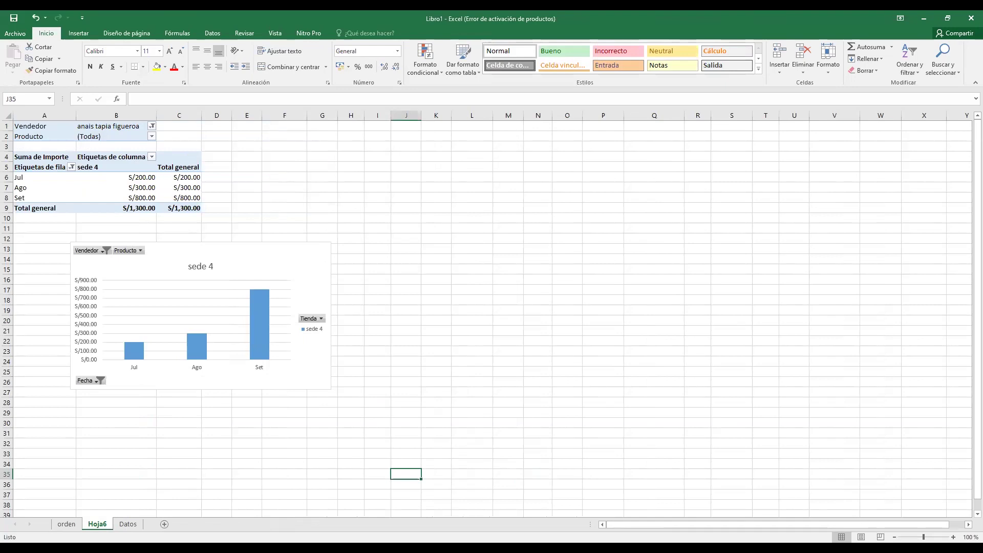
- Move the pivot chart up beside the pivot table, opening and cancelling the Insert Timeline dialog
ctrl+scroll(764, 355, up, 4)
scroll(656, 303, up, 3)
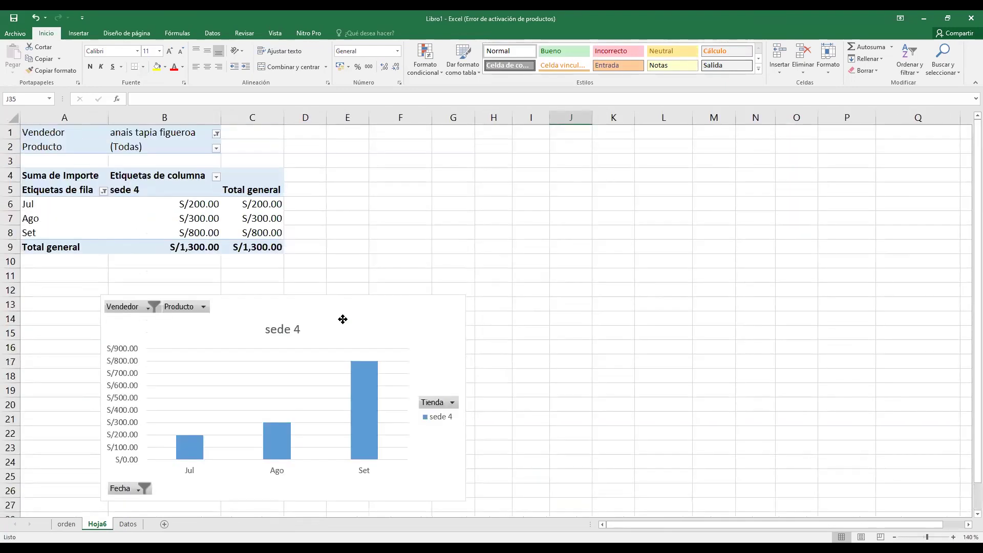
drag(183, 400, 455, 245)
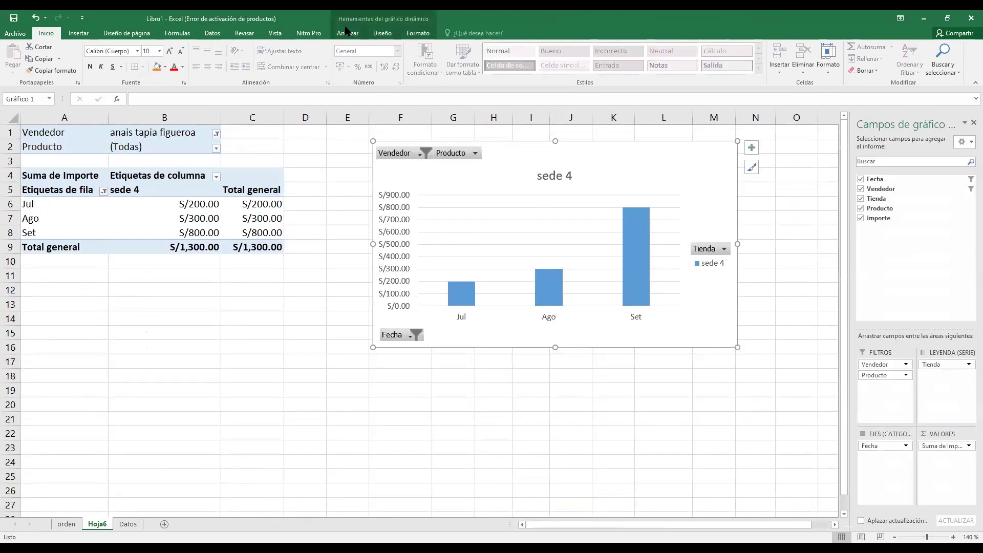
click(351, 34)
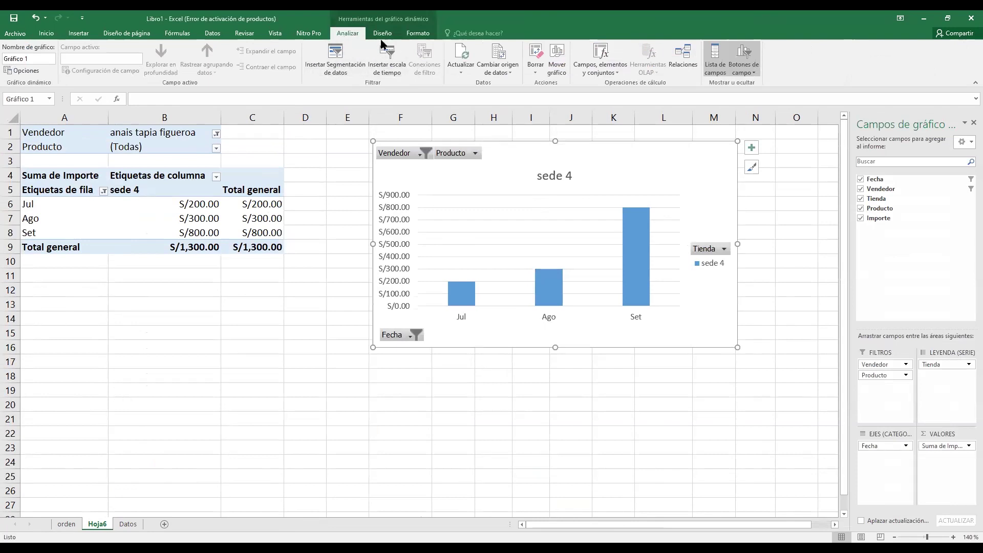
click(395, 77)
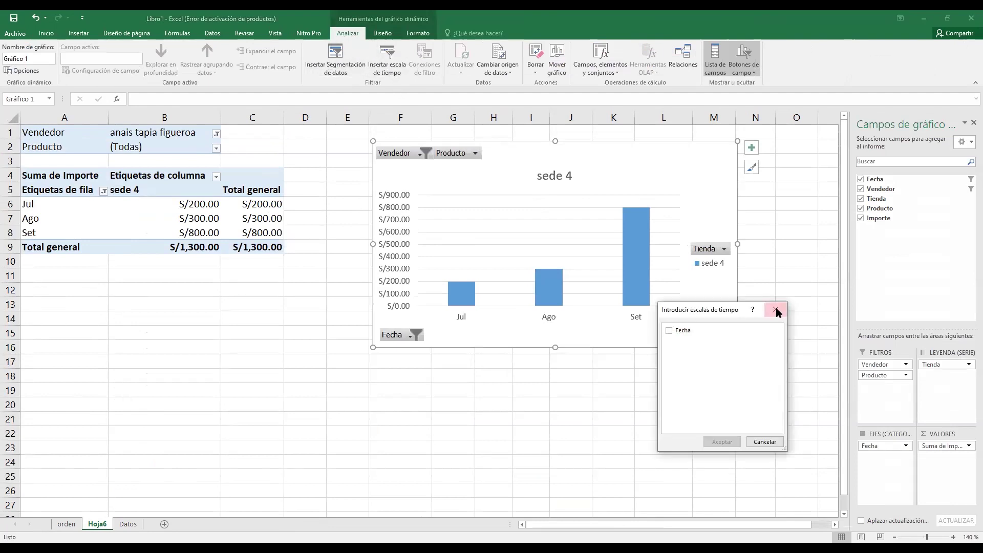
click(776, 311)
- Insert slicers for the Fecha, Vendedor and Tienda fields
click(336, 73)
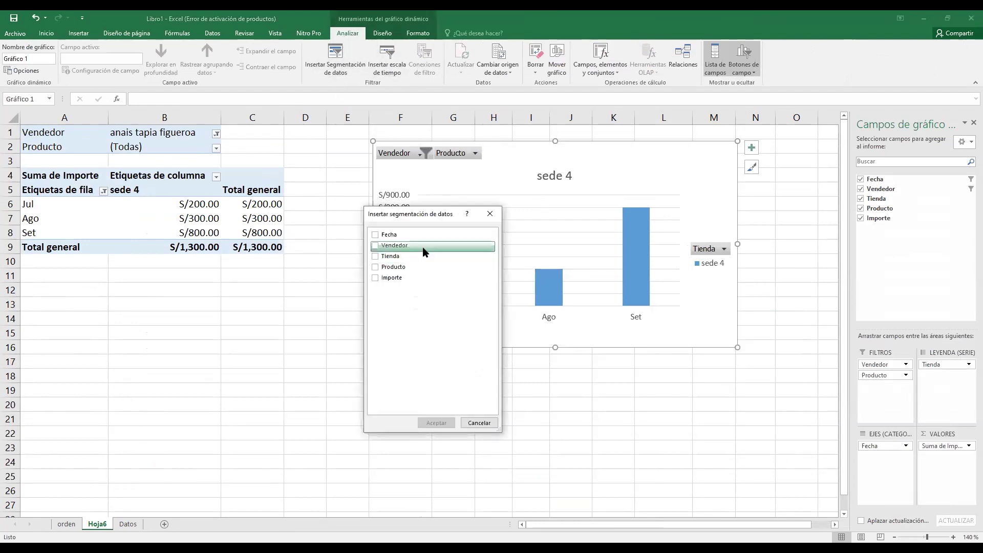
click(377, 235)
click(375, 246)
click(375, 257)
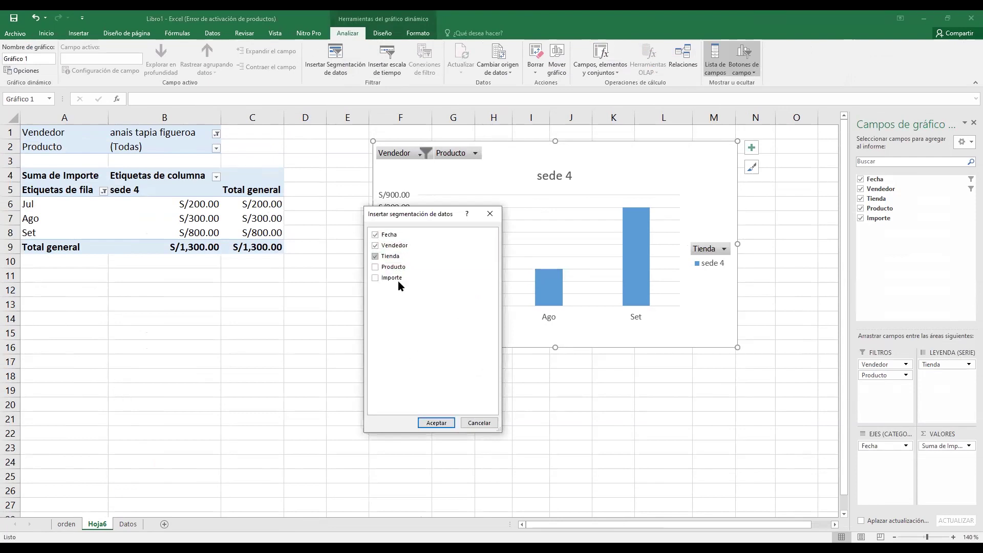
click(423, 421)
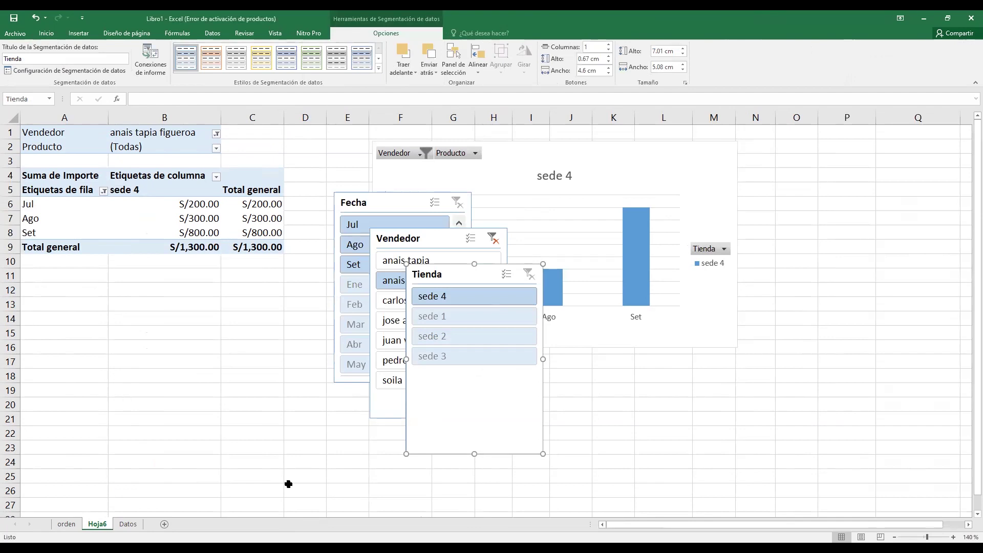
- Set the Fecha, Vendedor and Tienda slicers side by side under the table, with the chart to their right
mouse_move(351, 218)
mouse_down()
mouse_move(172, 299)
mouse_move(60, 328)
mouse_up()
drag(451, 277, 638, 323)
mouse_move(405, 233)
mouse_down()
mouse_move(302, 307)
mouse_move(274, 299)
mouse_up()
drag(154, 303, 158, 281)
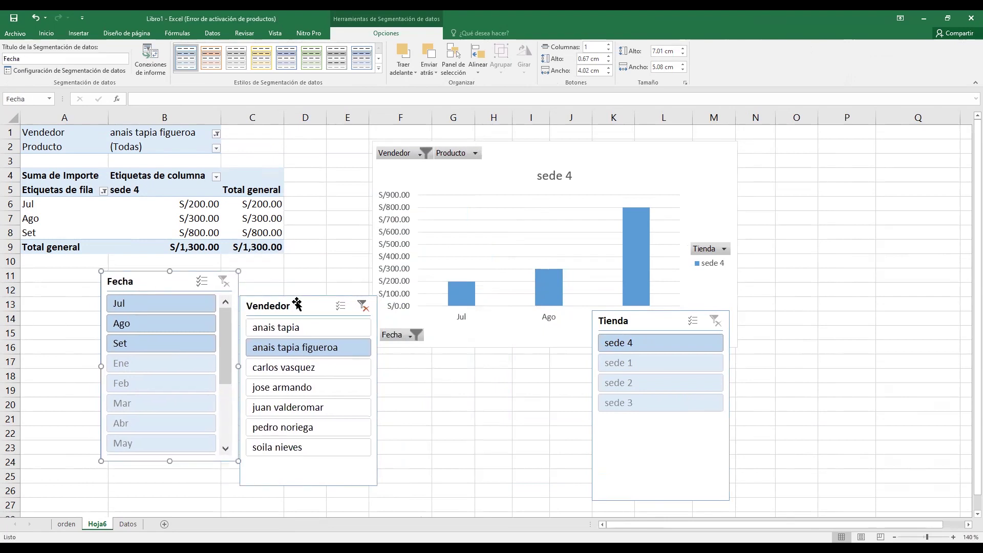
drag(301, 306, 304, 281)
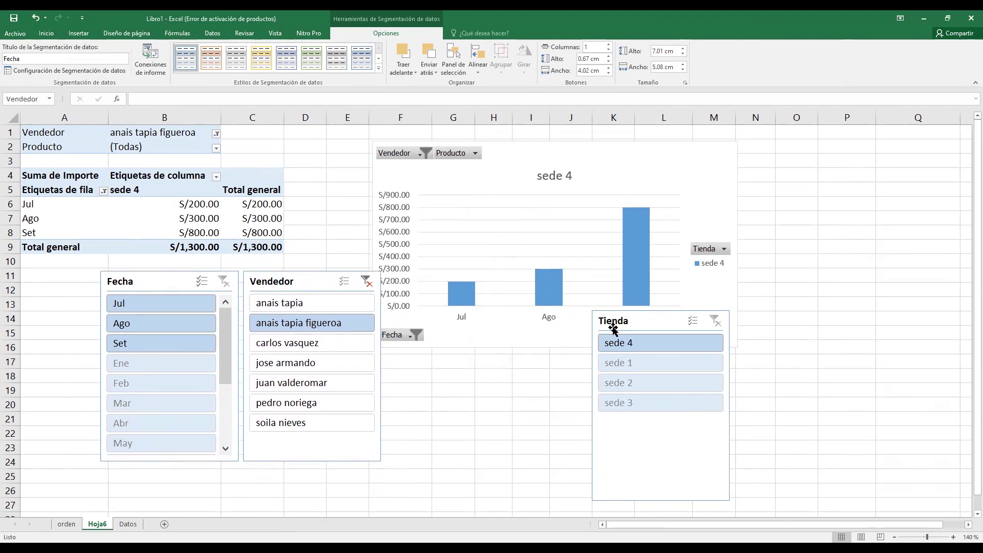
drag(638, 319, 434, 281)
drag(556, 154, 726, 152)
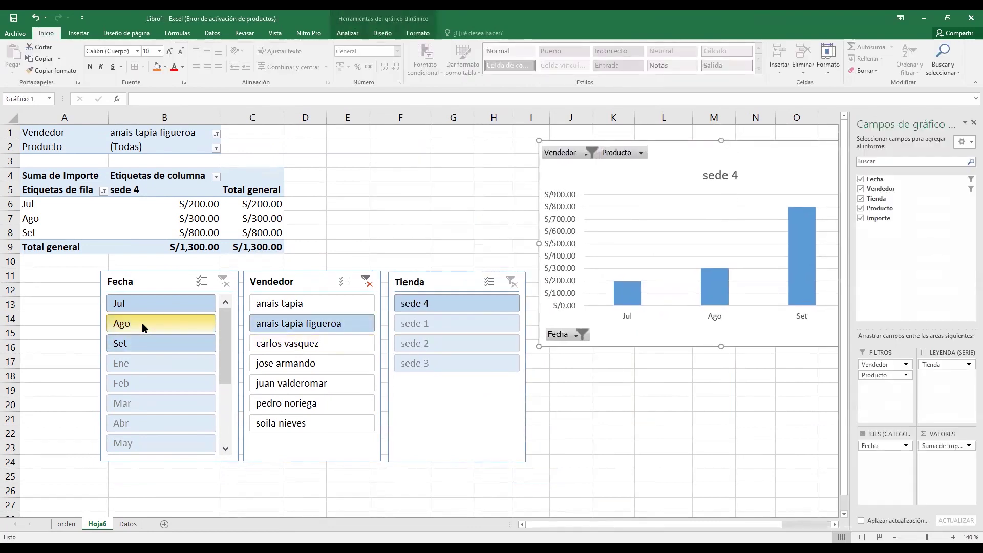
drag(686, 153, 675, 155)
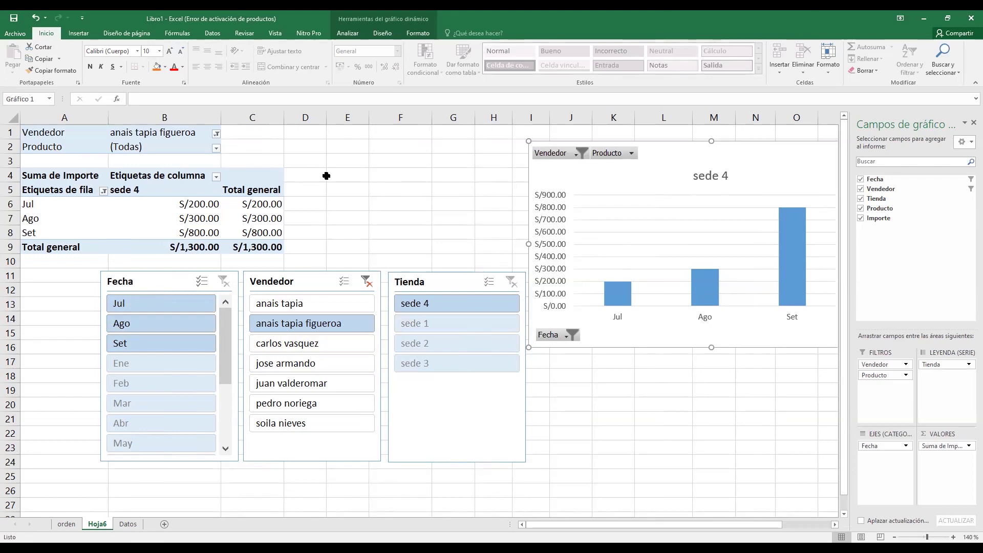
- Insert a Fecha timeline for the pivot table from the PivotTable Analyze tools
click(355, 190)
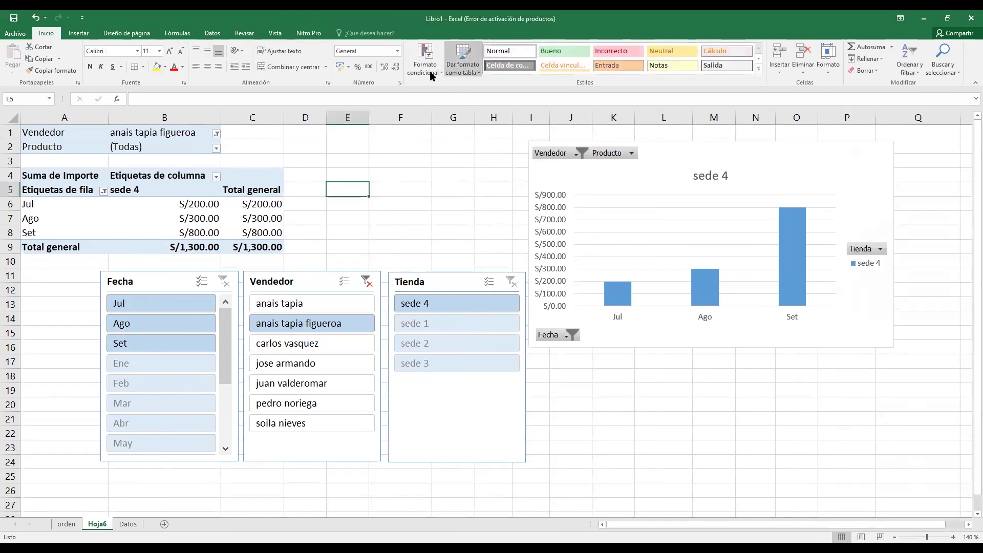
click(143, 215)
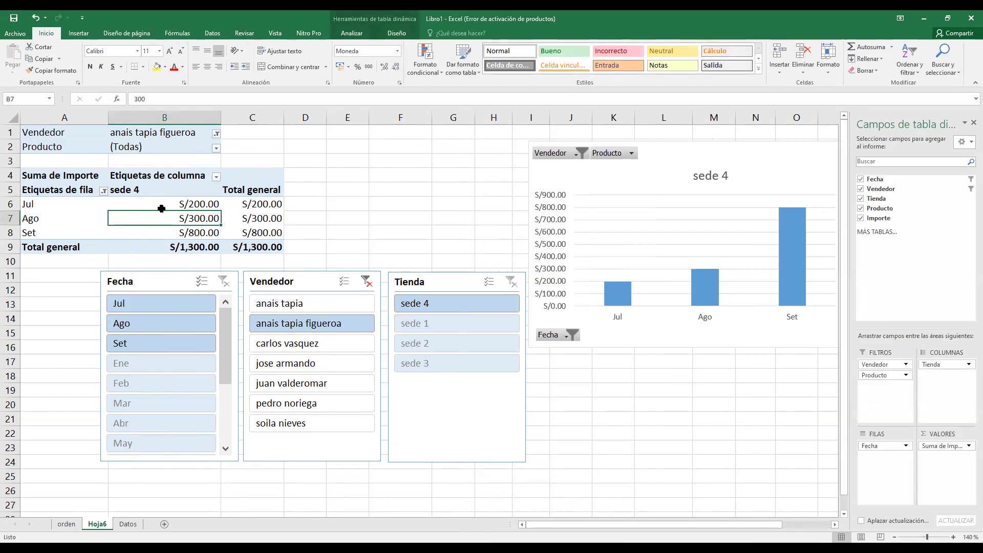
click(351, 34)
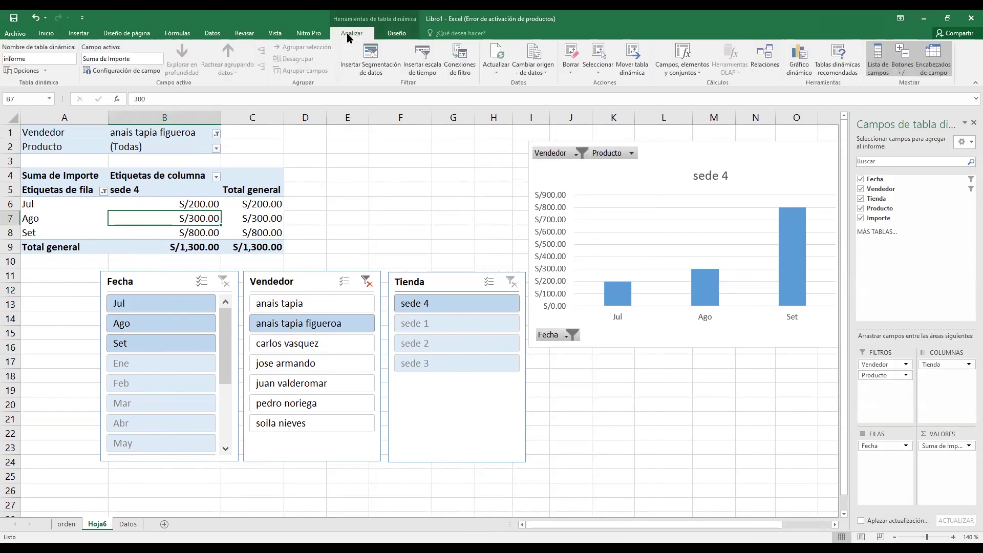
click(429, 68)
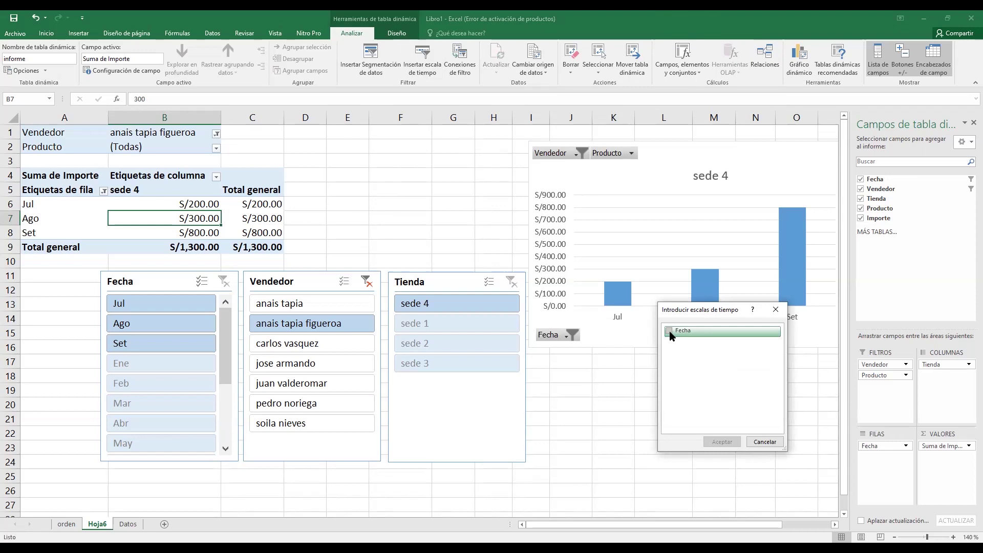
click(669, 332)
click(722, 442)
- Move the Fecha timeline below the pivot chart and widen it to show all twelve months
mouse_move(423, 283)
mouse_down()
mouse_move(643, 366)
mouse_move(633, 368)
mouse_up()
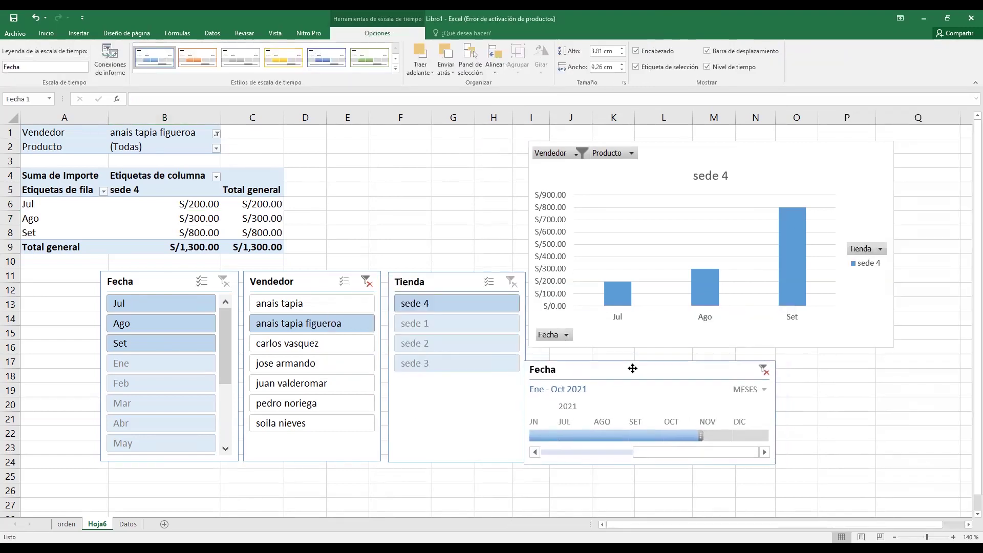
drag(701, 434, 527, 435)
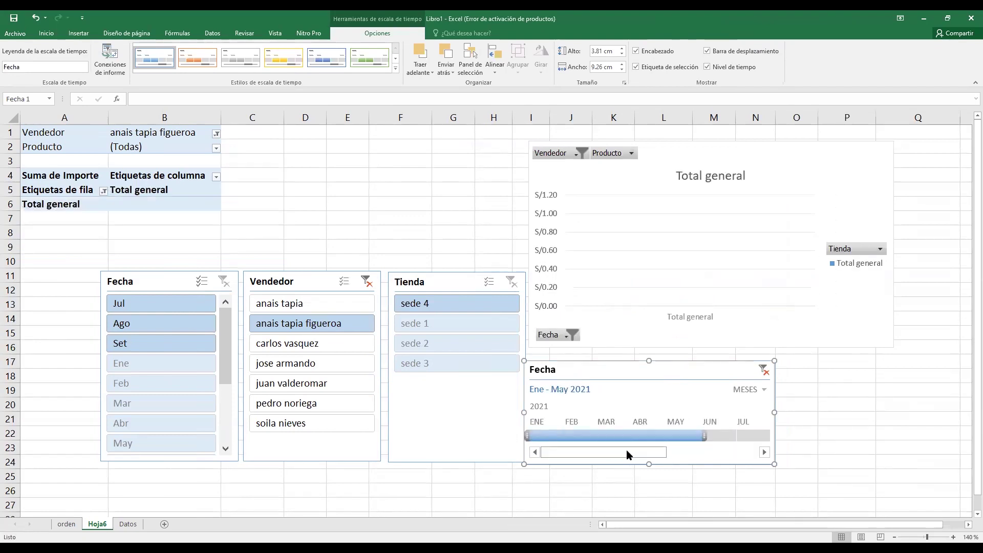
drag(704, 436, 596, 435)
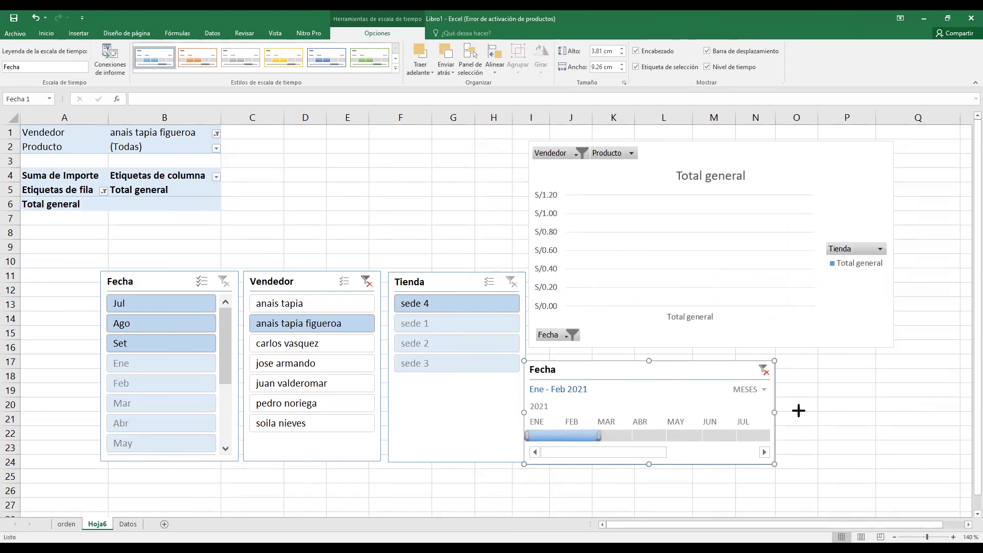
drag(774, 412, 959, 414)
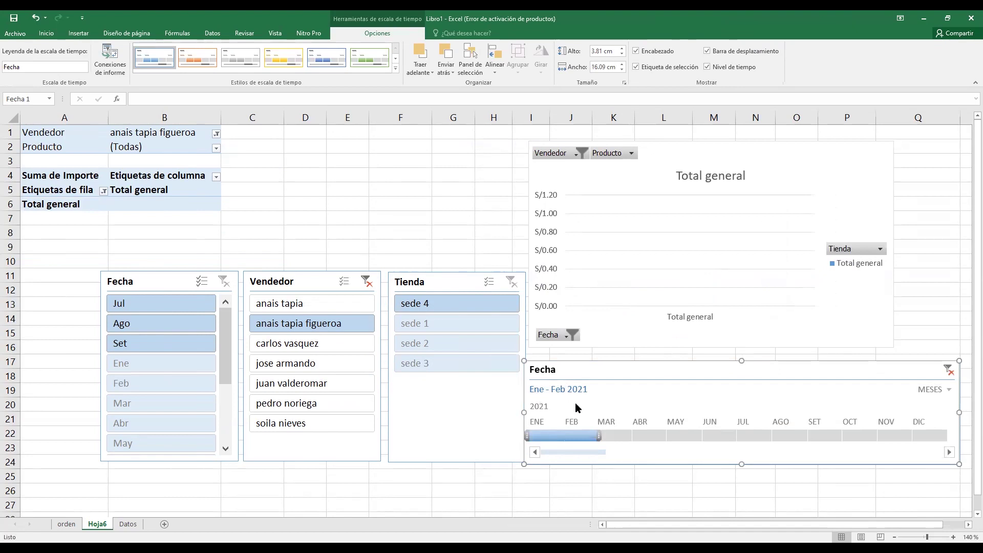
- Drag the timeline's range handles until only May 2021 is selected
drag(600, 436, 915, 437)
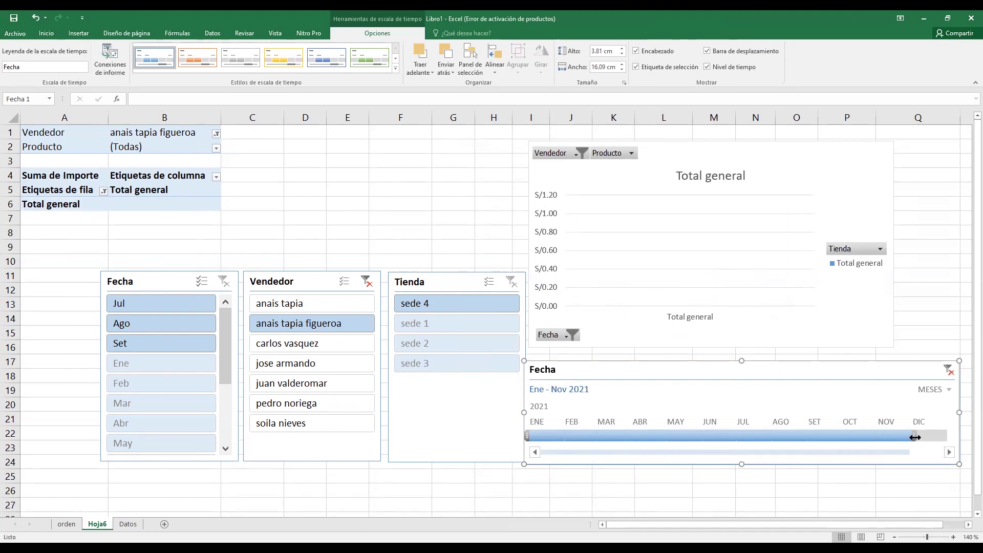
drag(915, 437, 569, 434)
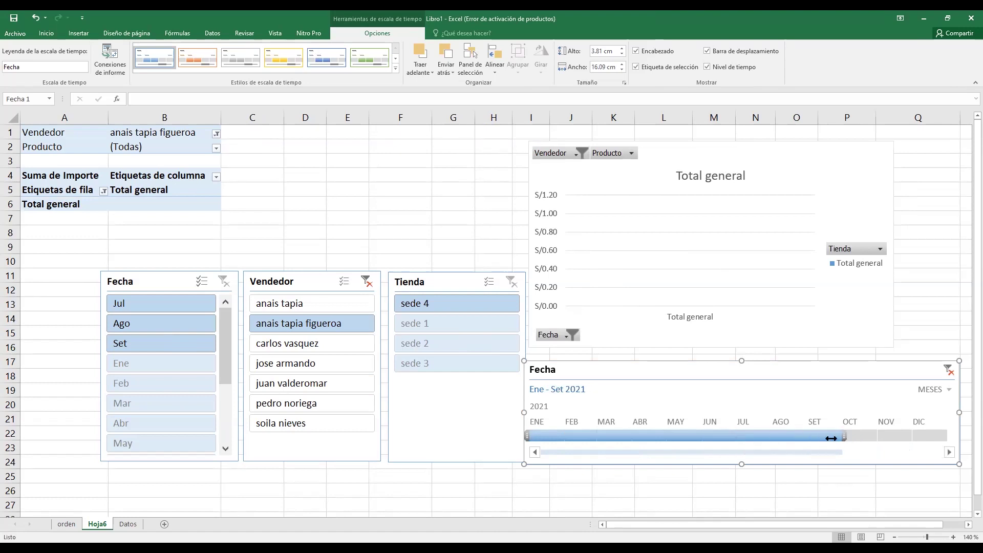
mouse_move(569, 434)
mouse_down()
mouse_move(726, 436)
mouse_move(705, 437)
mouse_up()
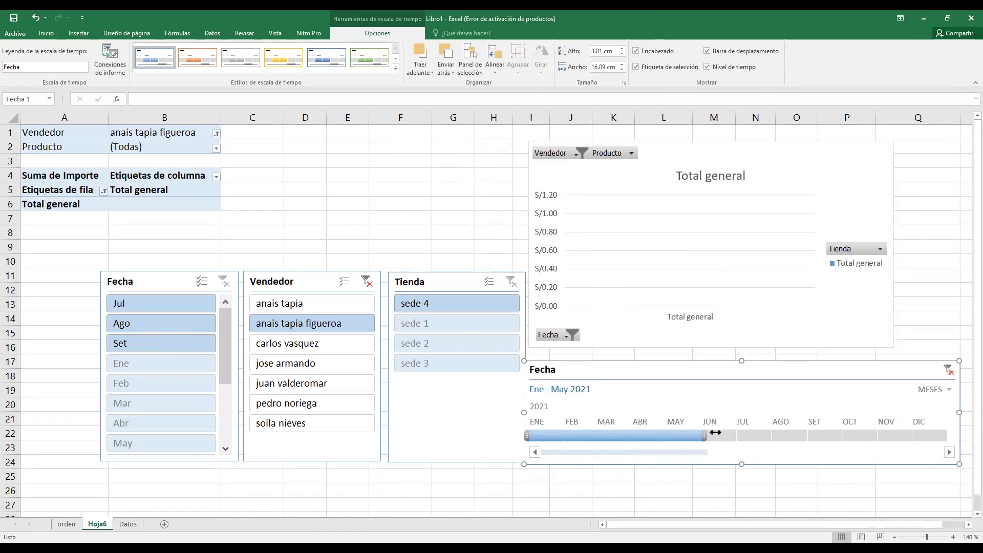
drag(608, 437, 704, 436)
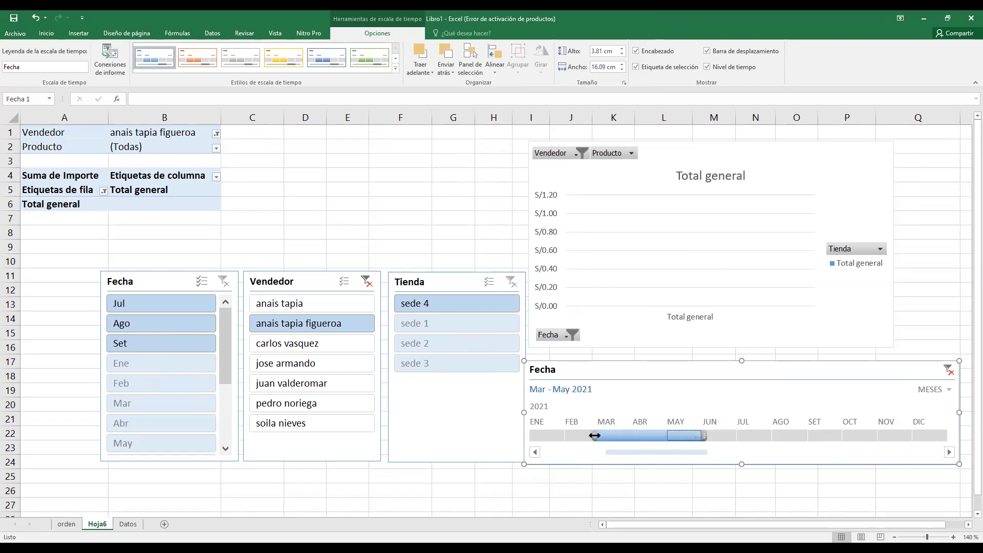
drag(611, 435, 666, 435)
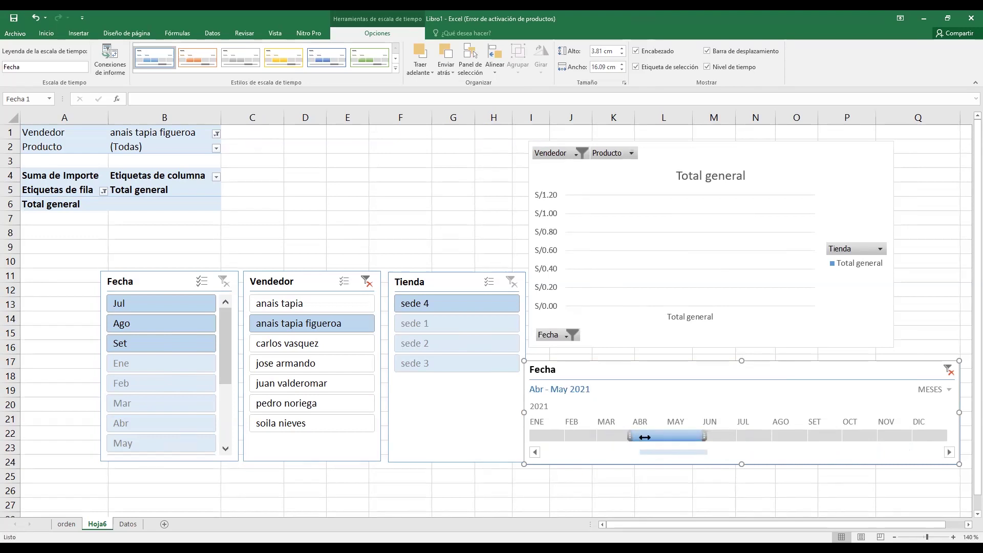
- Select 2021 at year level, then narrow the timeline to quarters 1T–3T
click(945, 390)
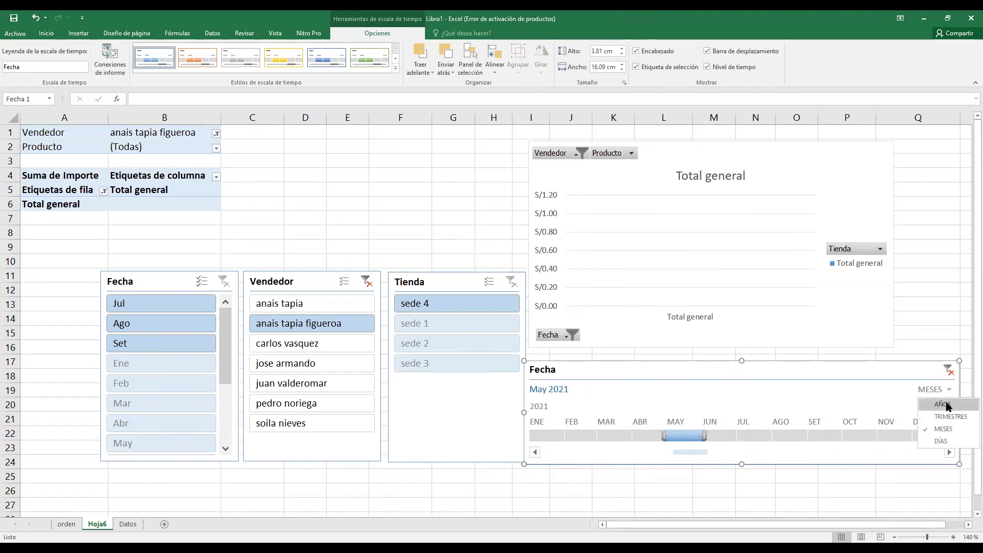
click(945, 405)
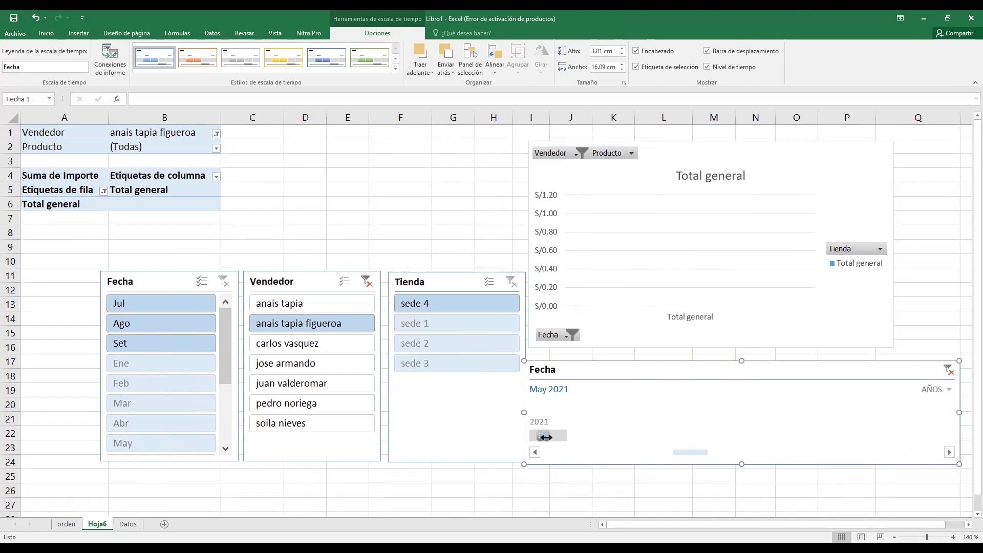
drag(562, 436, 532, 436)
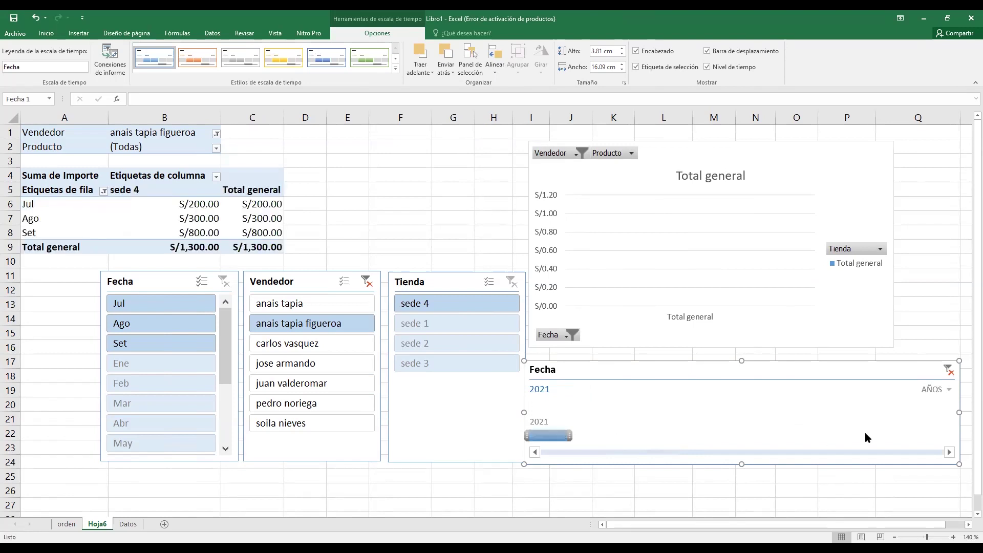
click(942, 388)
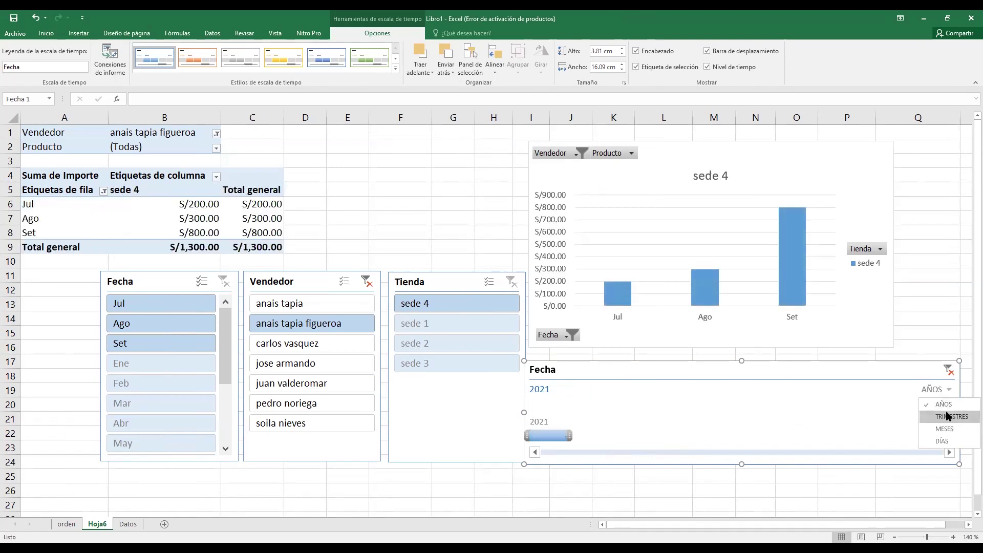
click(947, 417)
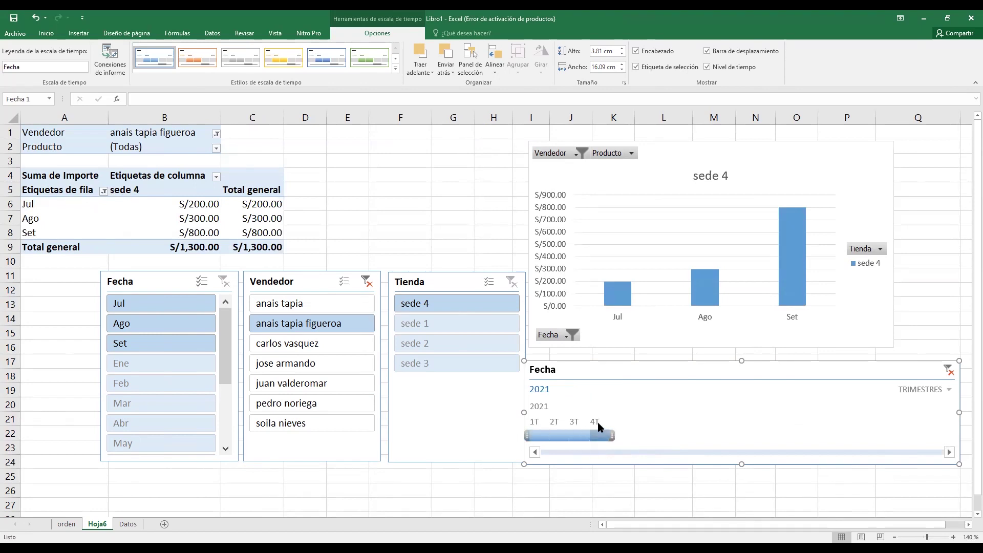
drag(613, 437, 584, 436)
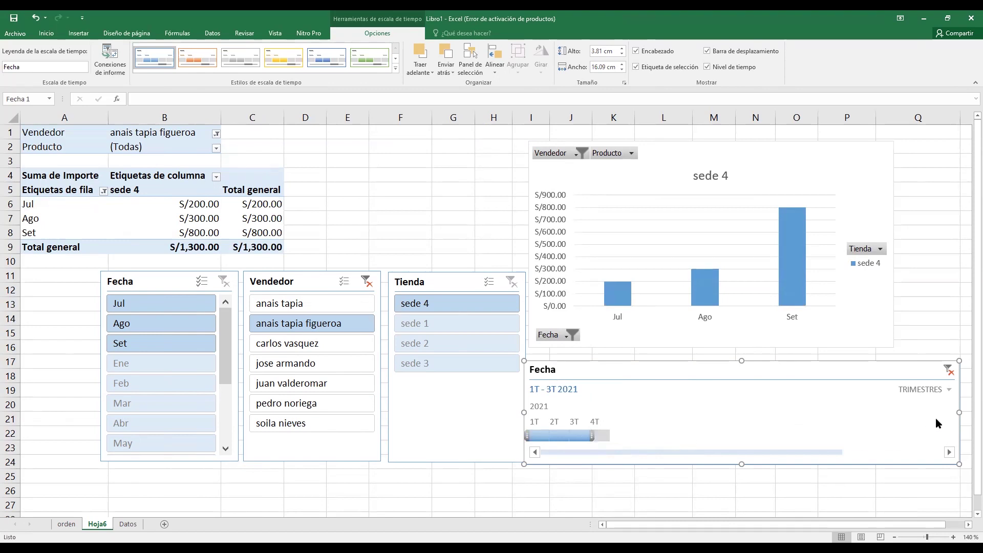
- Switch the timeline display to months and then to days
click(939, 395)
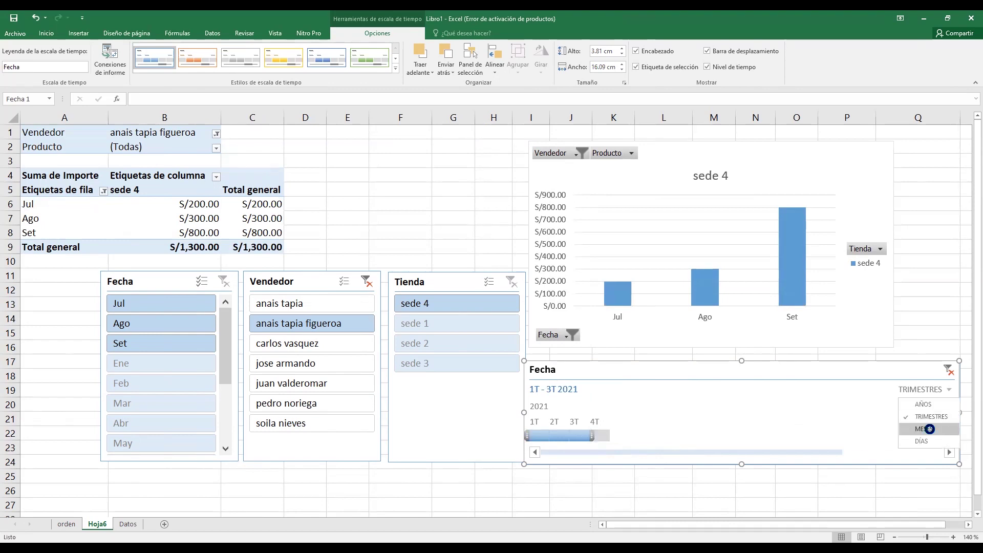
click(930, 430)
click(933, 392)
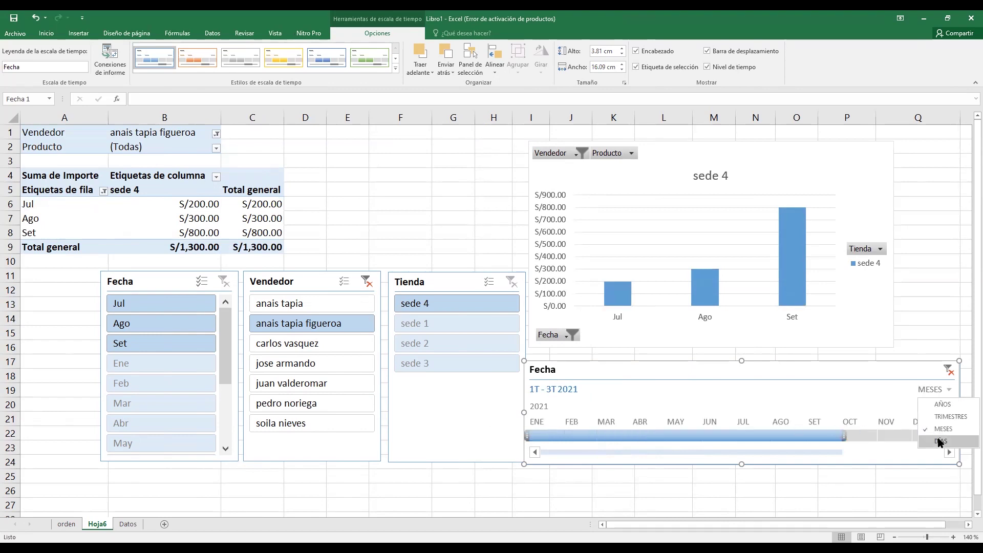
click(938, 438)
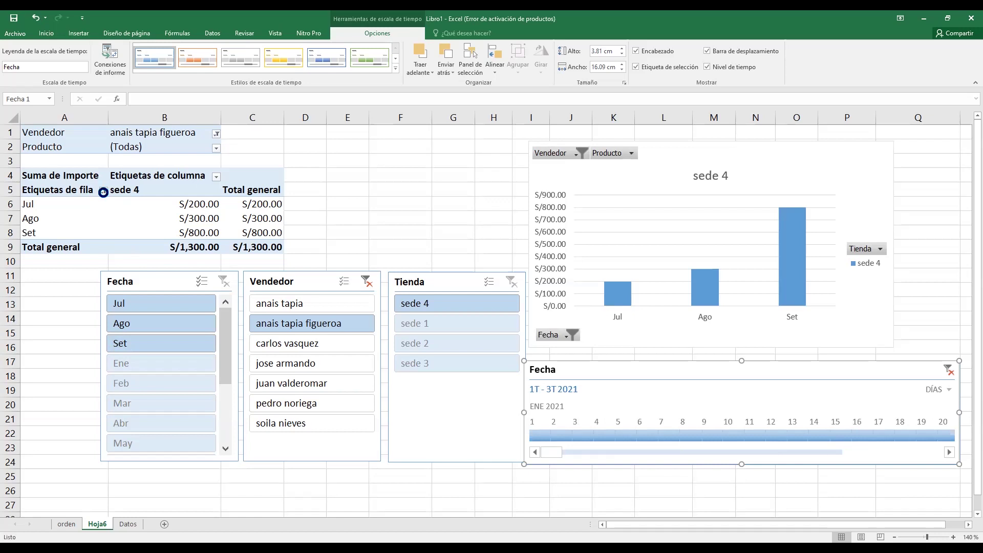
- Review the row labels filter options and close them without changes
click(104, 191)
scroll(133, 336, down, 2)
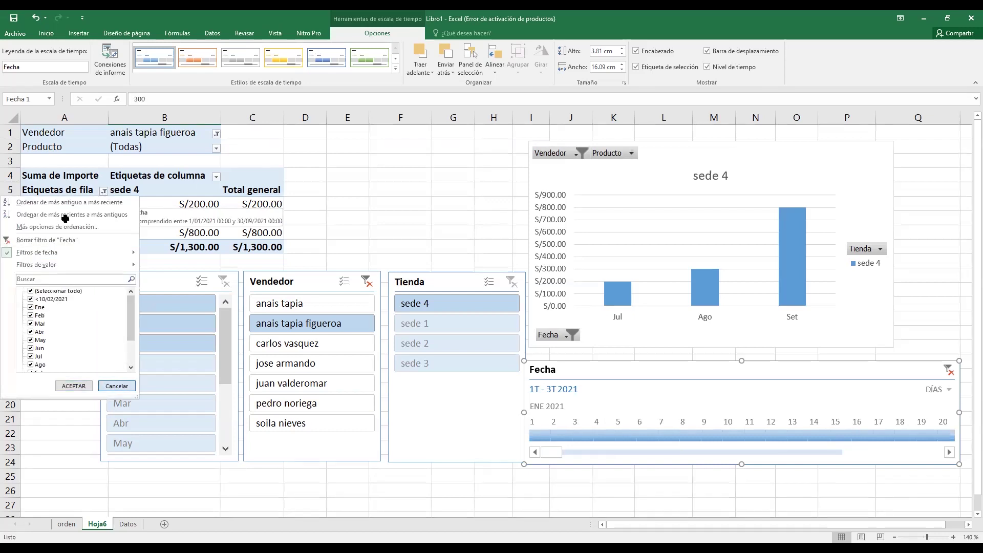
click(62, 205)
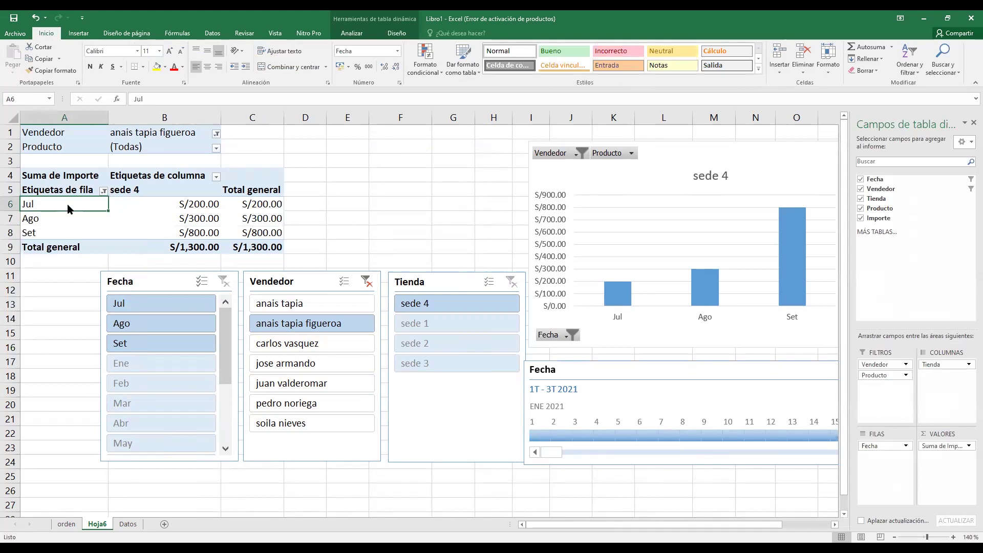
- Group the Jul date row labels by months, quarters, years and days
right_click(68, 205)
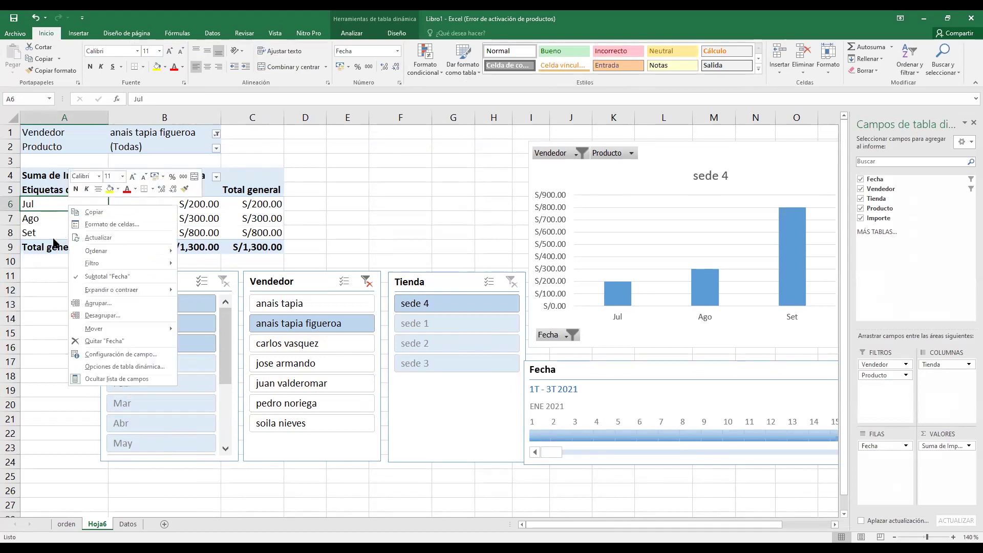
click(97, 303)
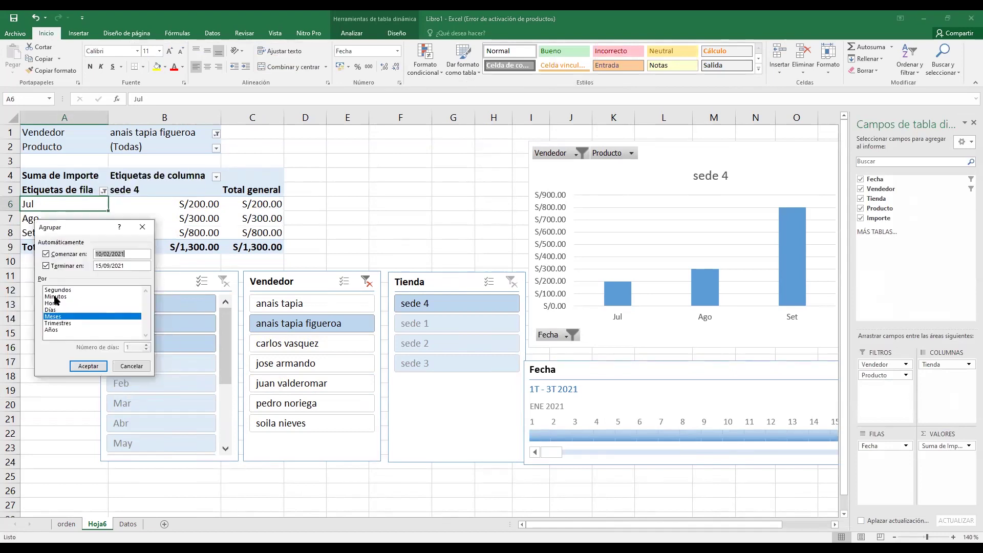
click(55, 324)
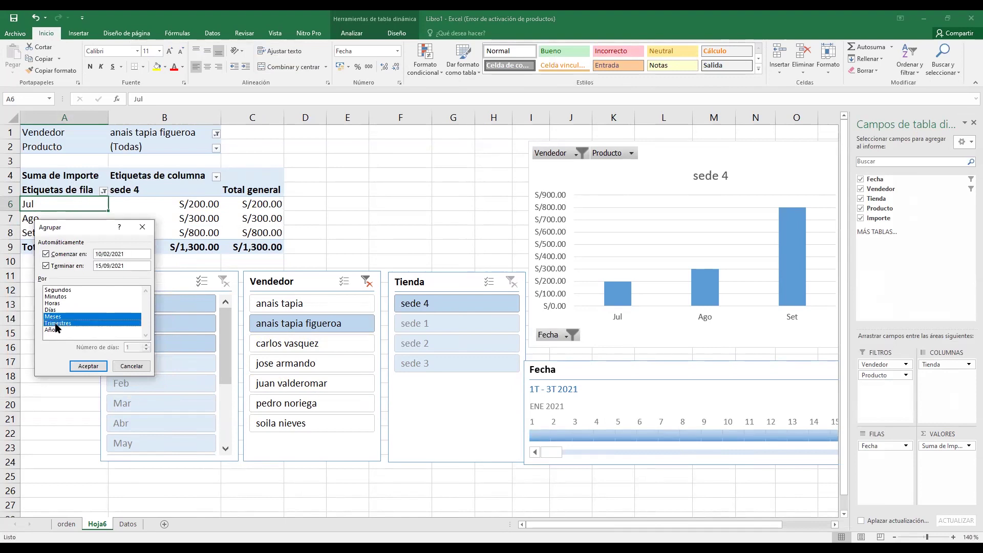
click(55, 331)
click(55, 311)
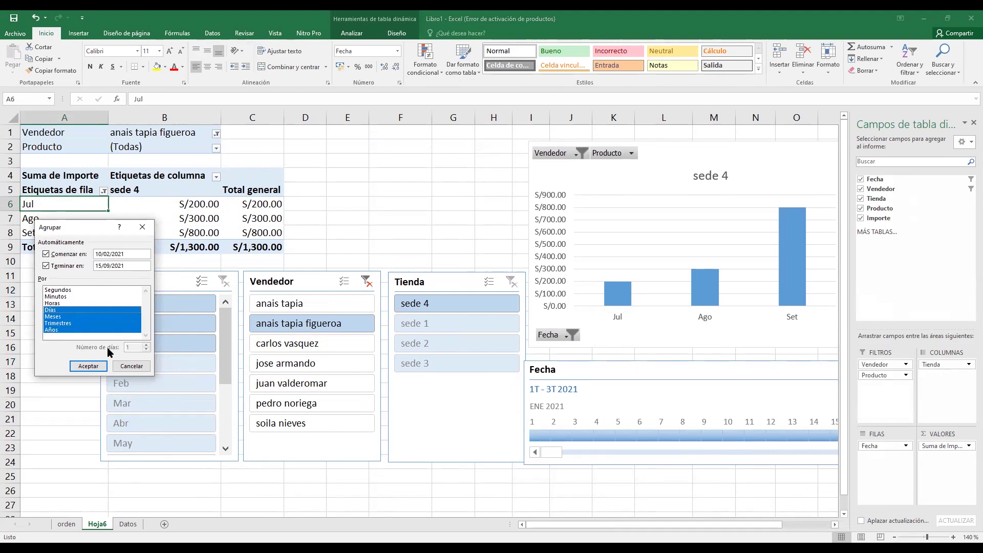
click(88, 367)
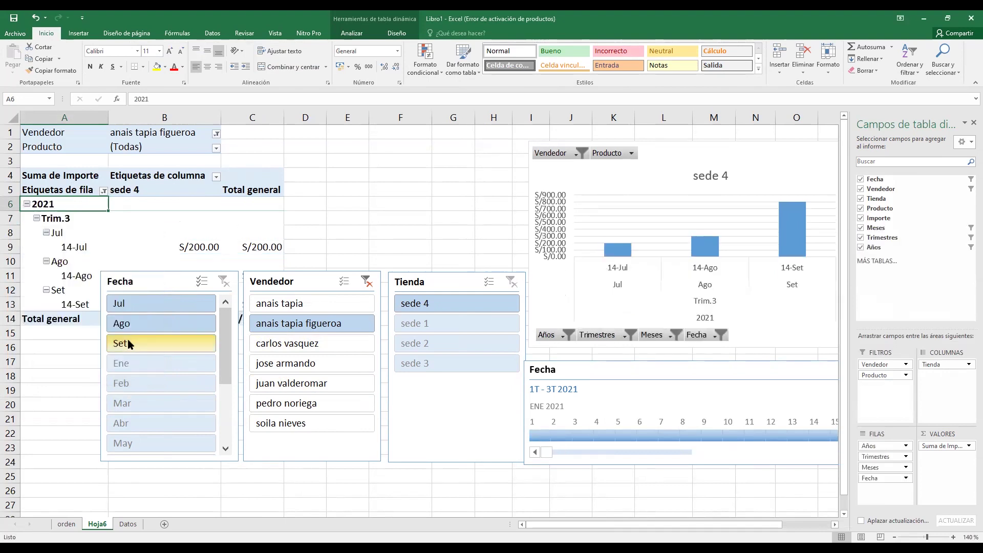
- Line up the Fecha, Vendedor and Tienda slicers in a row below the pivot table
drag(145, 286, 115, 386)
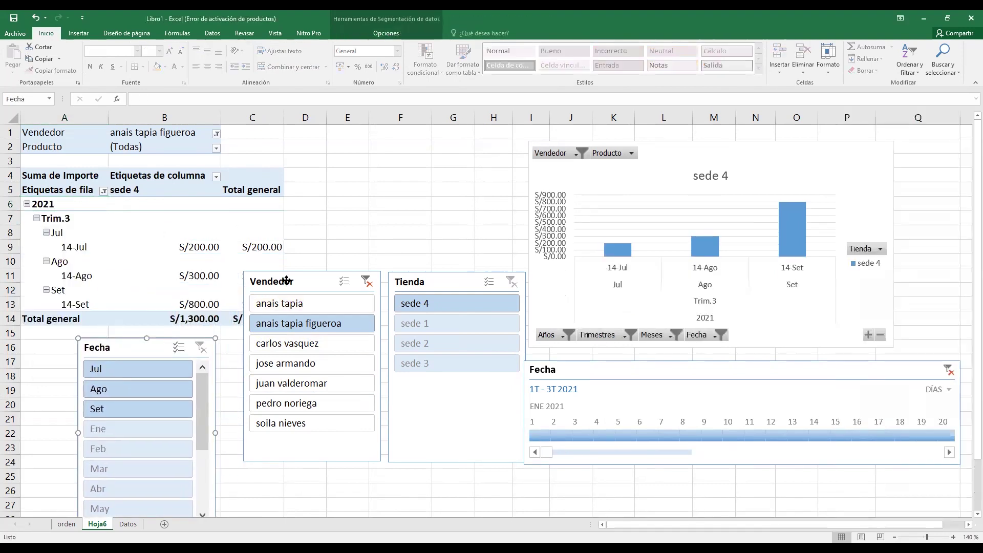
drag(285, 281, 253, 353)
drag(432, 285, 416, 349)
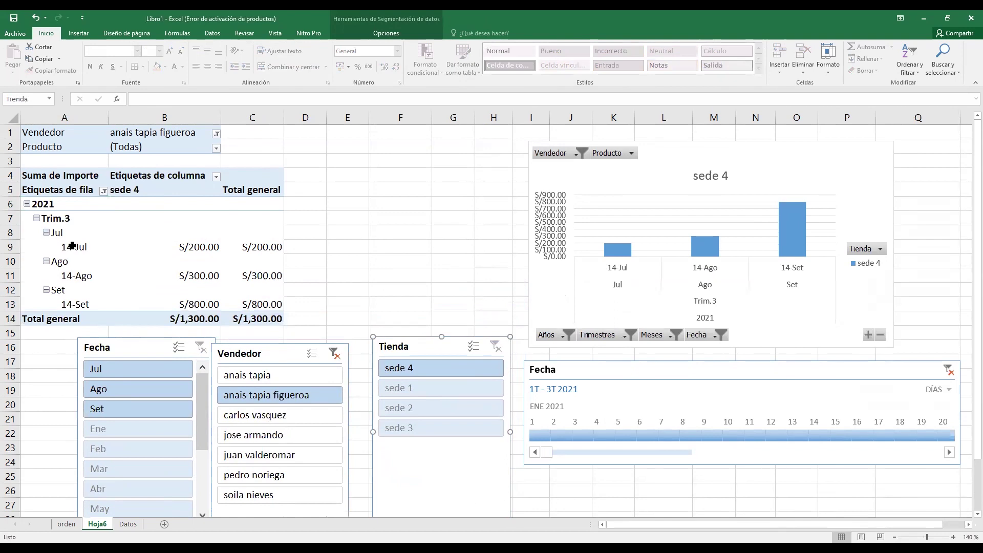
- Select cell B1, then the full 14-Jul row of values
click(111, 132)
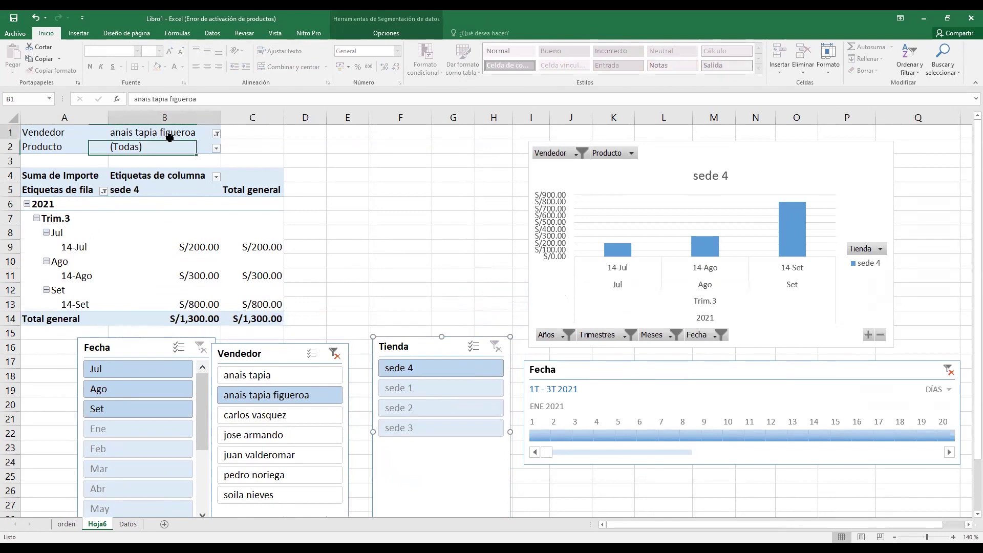
click(79, 247)
drag(79, 247, 246, 248)
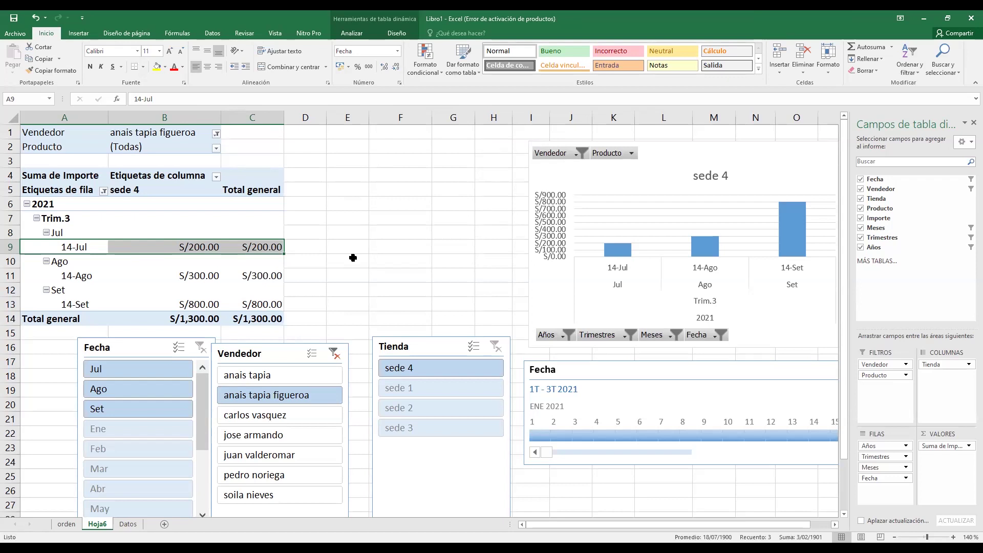
- Select the 2021 and Trim.3 pivot labels, then move the Fecha timeline back below the chart
click(46, 205)
click(57, 219)
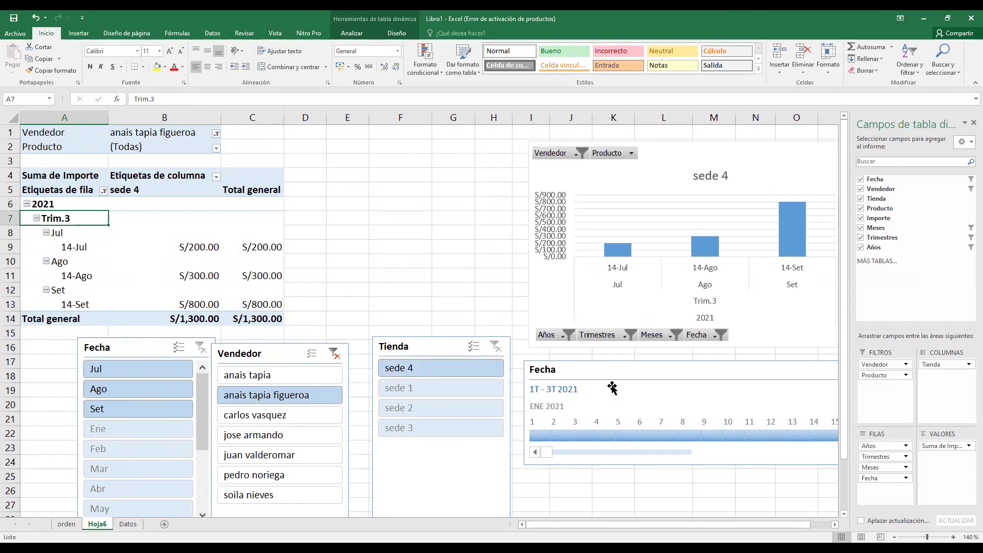
drag(609, 384, 448, 221)
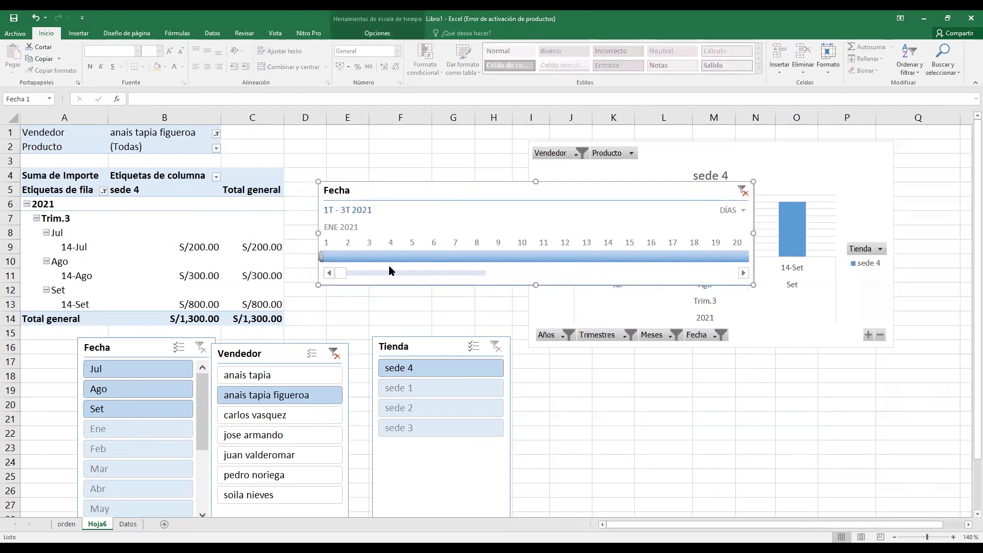
drag(342, 272, 401, 272)
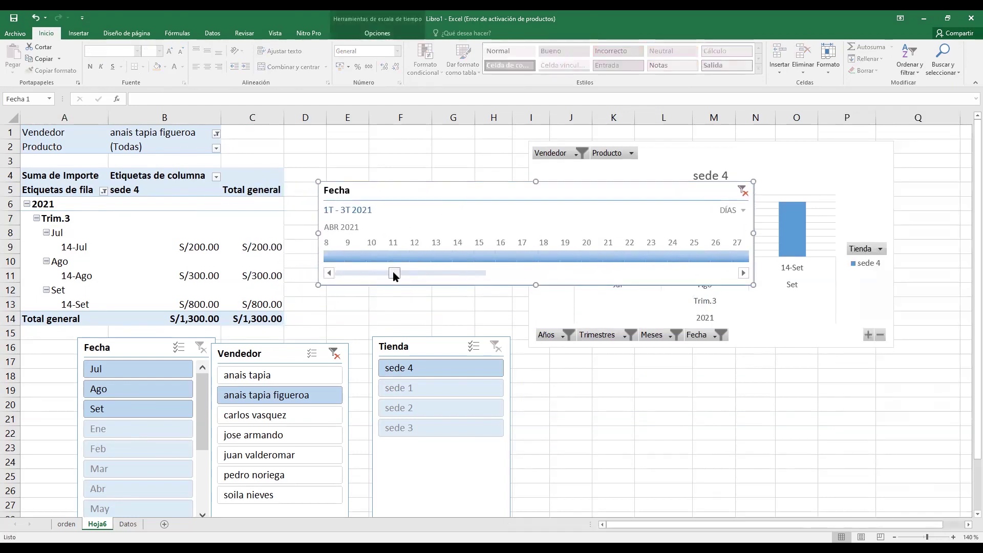
mouse_move(602, 190)
mouse_down()
mouse_move(793, 382)
mouse_move(782, 382)
mouse_up()
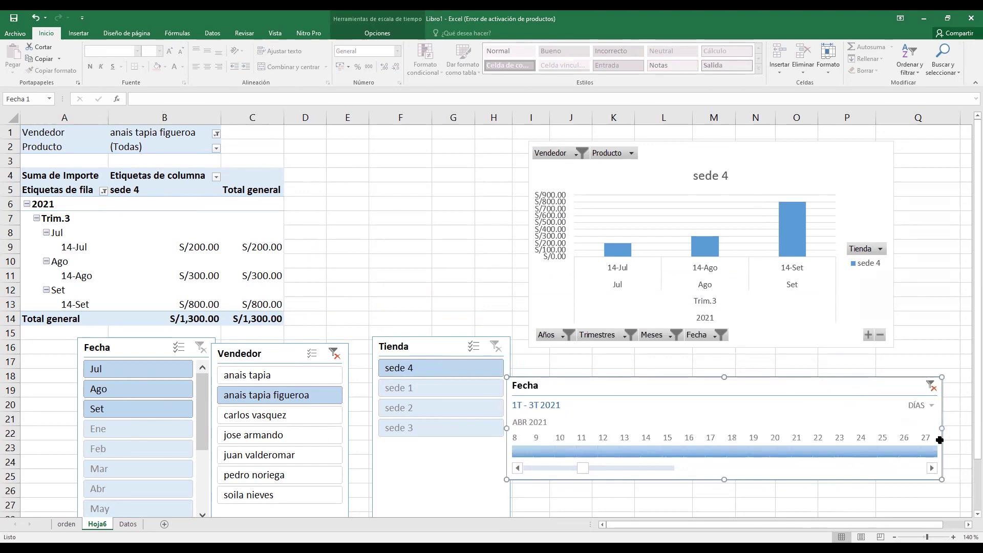
- Filter the Fecha timeline to 13–27 Abr 2021 and nudge it slightly left
click(924, 452)
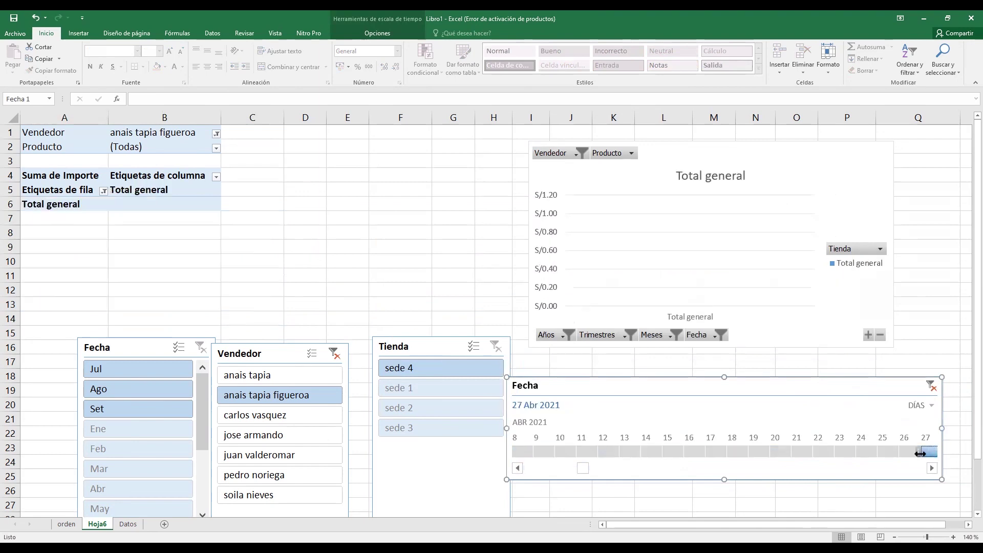
drag(916, 454, 515, 452)
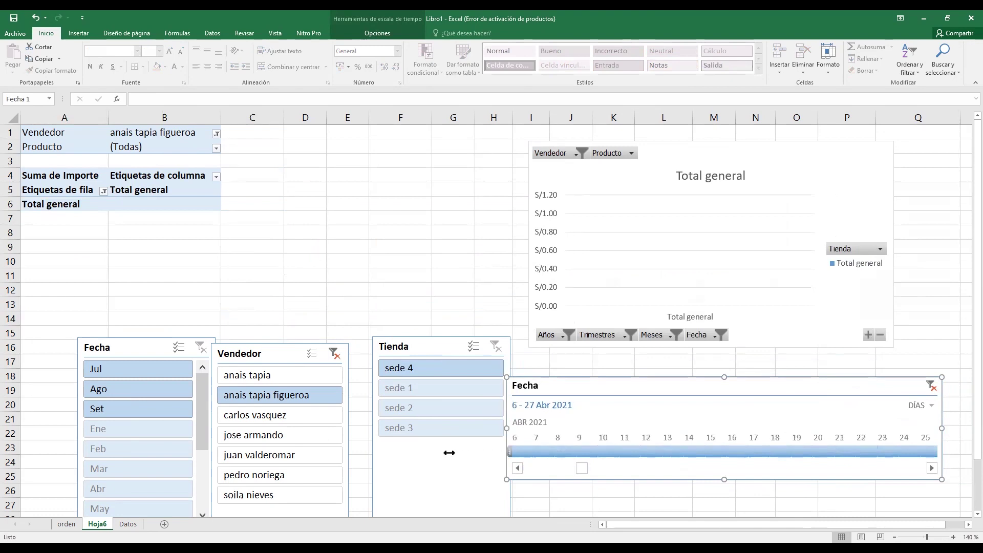
drag(515, 452, 427, 453)
drag(716, 453, 747, 452)
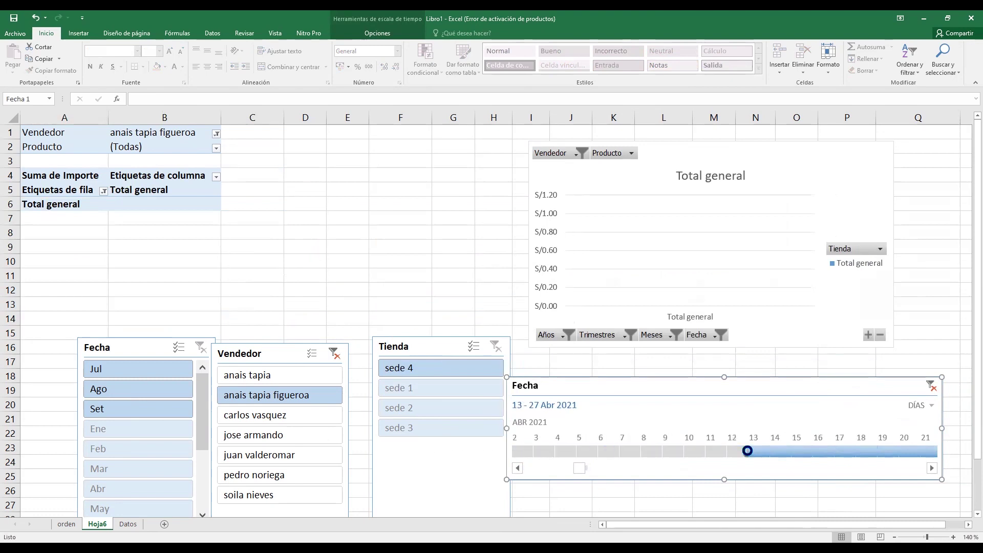
drag(757, 378, 731, 374)
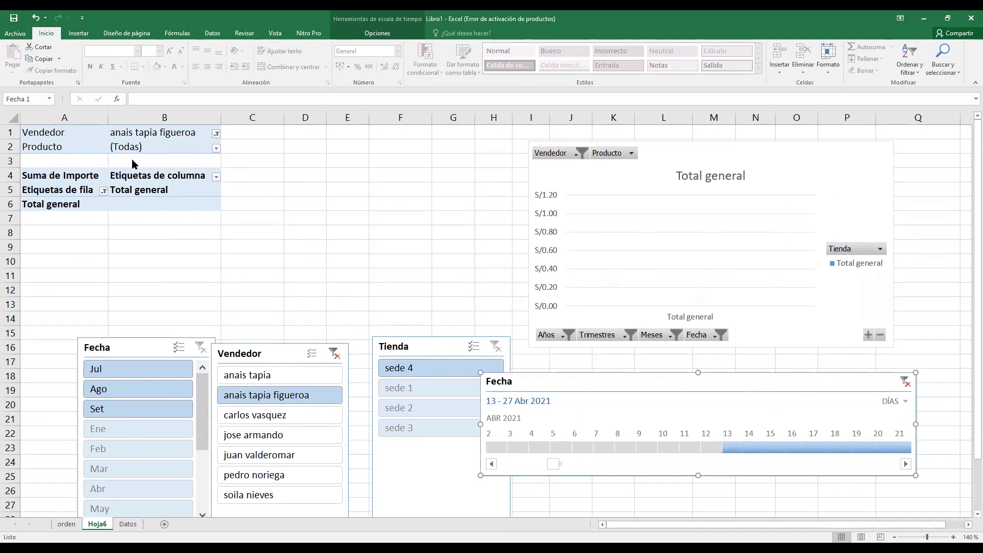
- Set the Vendedor report filter to (Todas) so all vendors are included
click(216, 134)
click(114, 159)
click(152, 263)
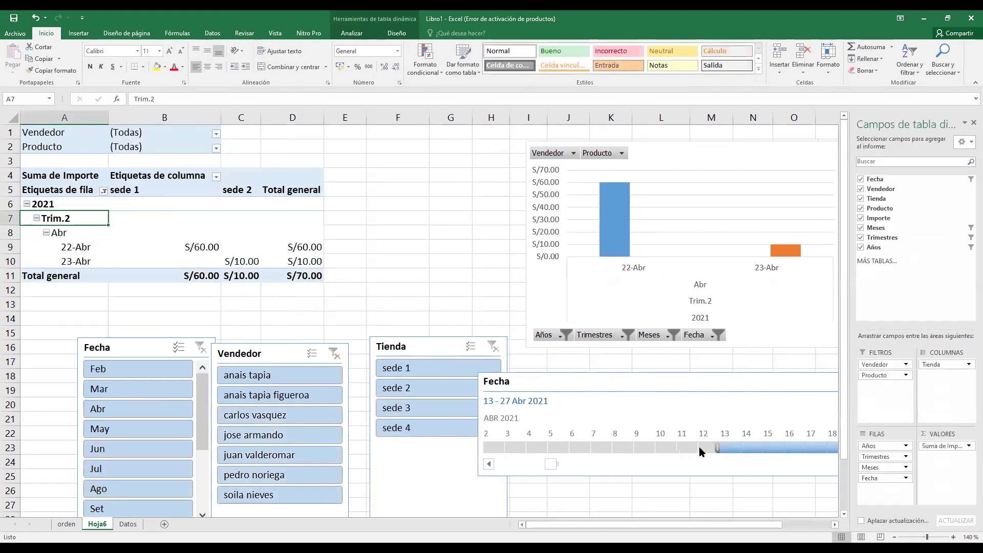
- Line up the Fecha, Vendedor and Tienda slicers in a row beside the pivot table
drag(553, 464, 559, 463)
drag(537, 386, 561, 380)
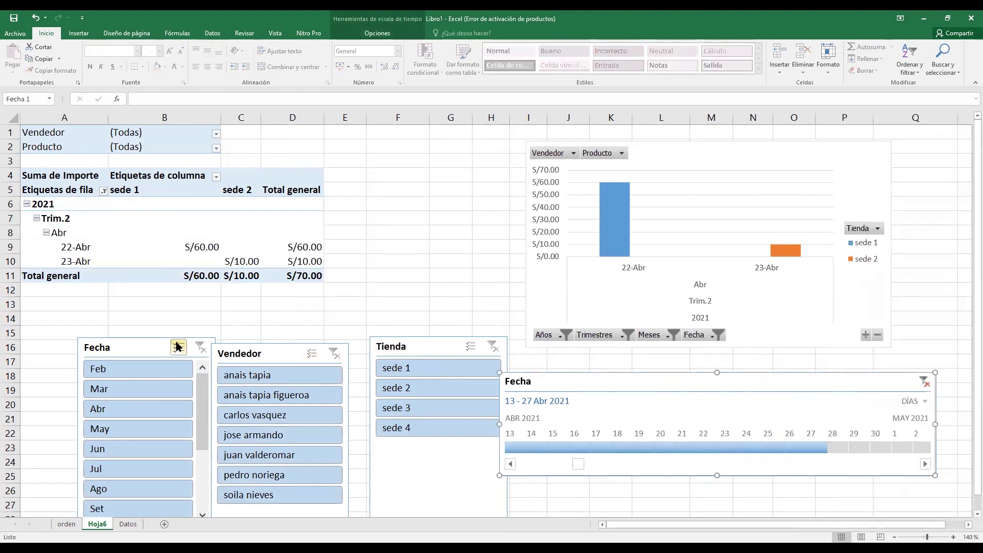
drag(136, 344, 97, 316)
drag(268, 347, 236, 312)
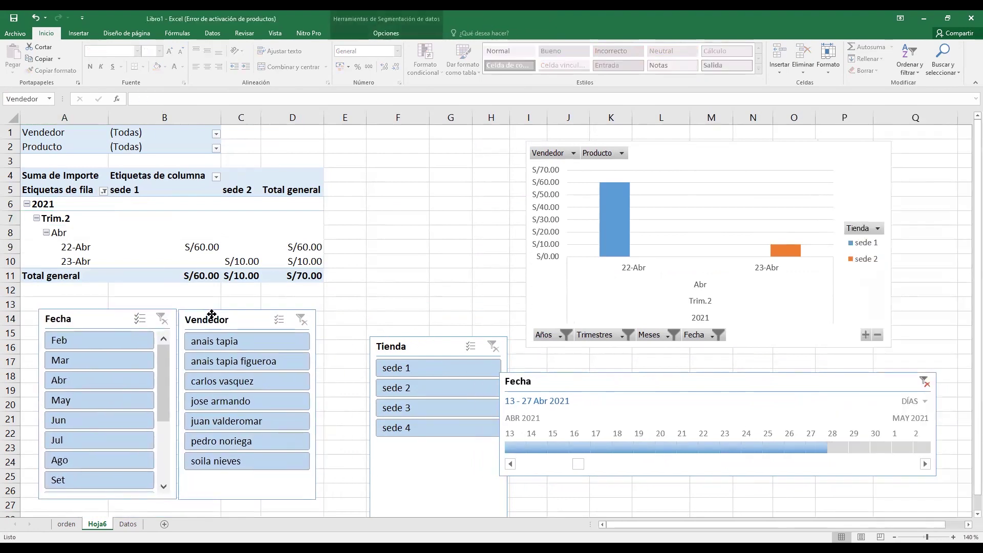
drag(416, 345, 373, 322)
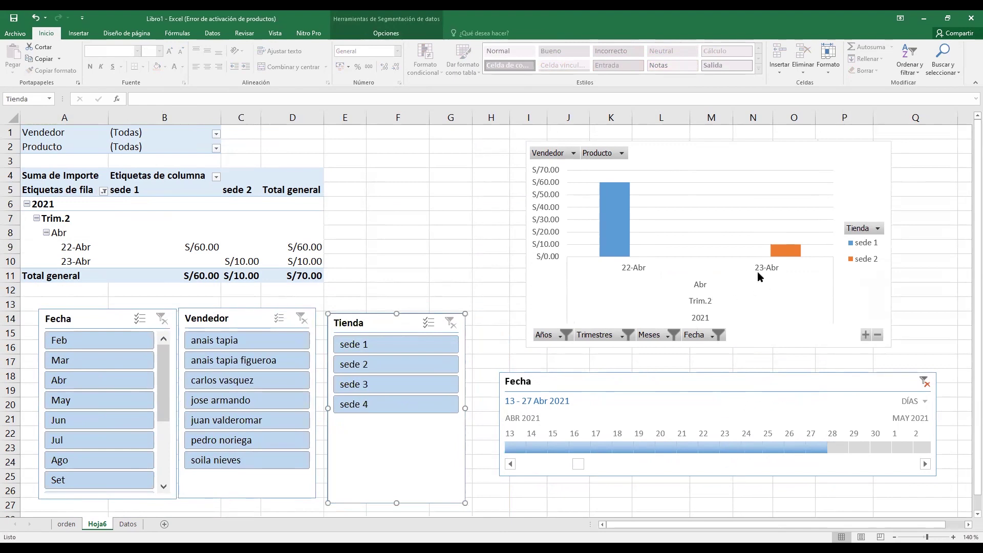
mouse_move(827, 448)
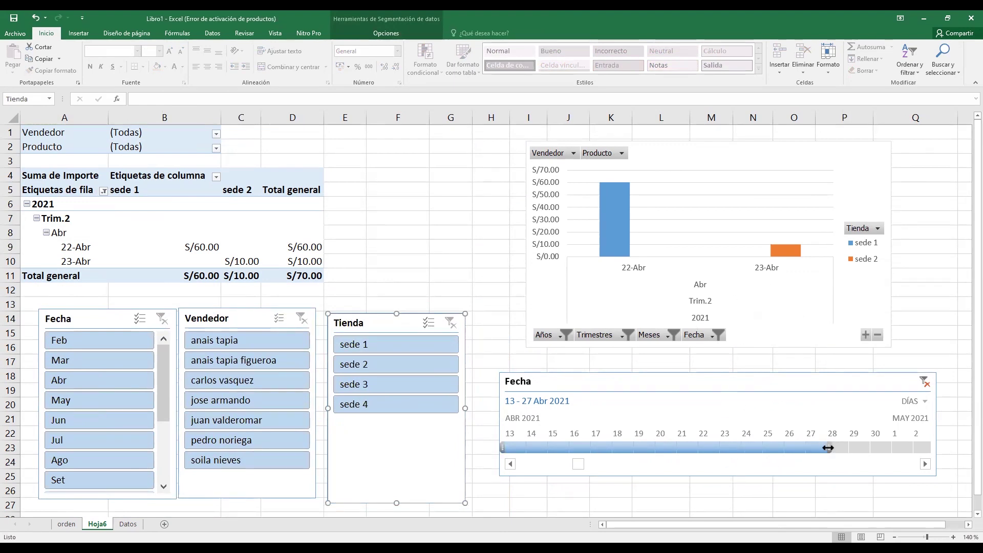
- Switch the Fecha timeline to MESES and select Abr through Ago 2021
drag(828, 448, 614, 448)
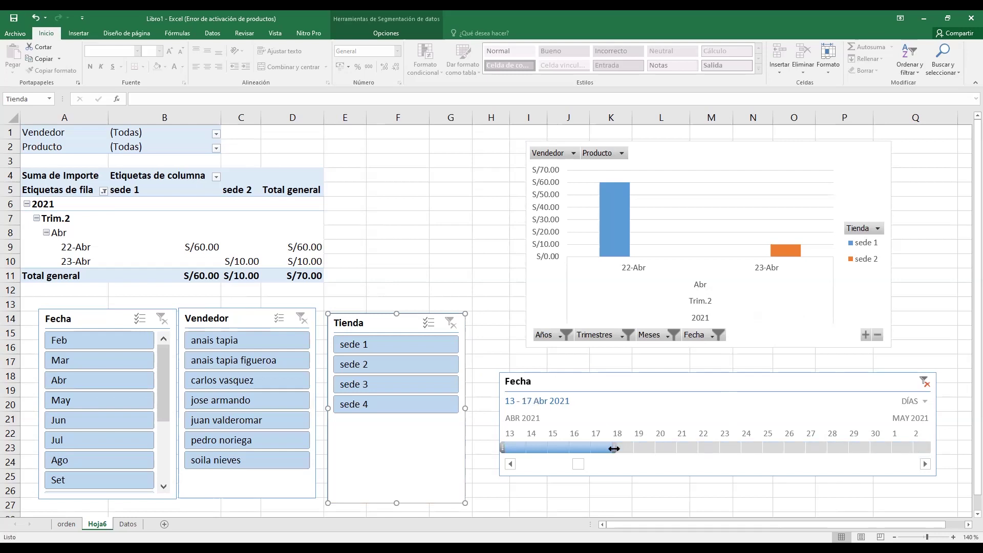
drag(614, 449, 927, 407)
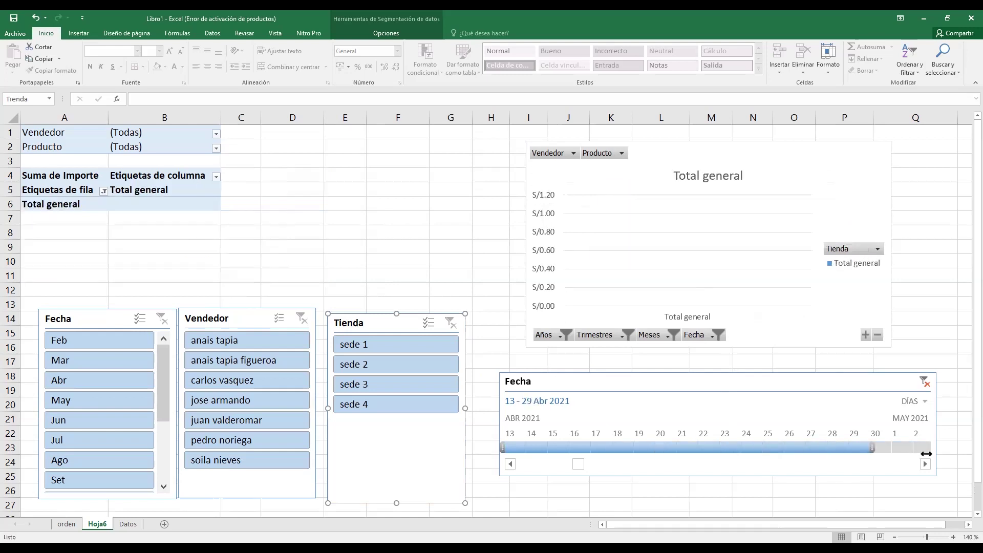
click(924, 400)
click(931, 439)
drag(612, 448, 804, 451)
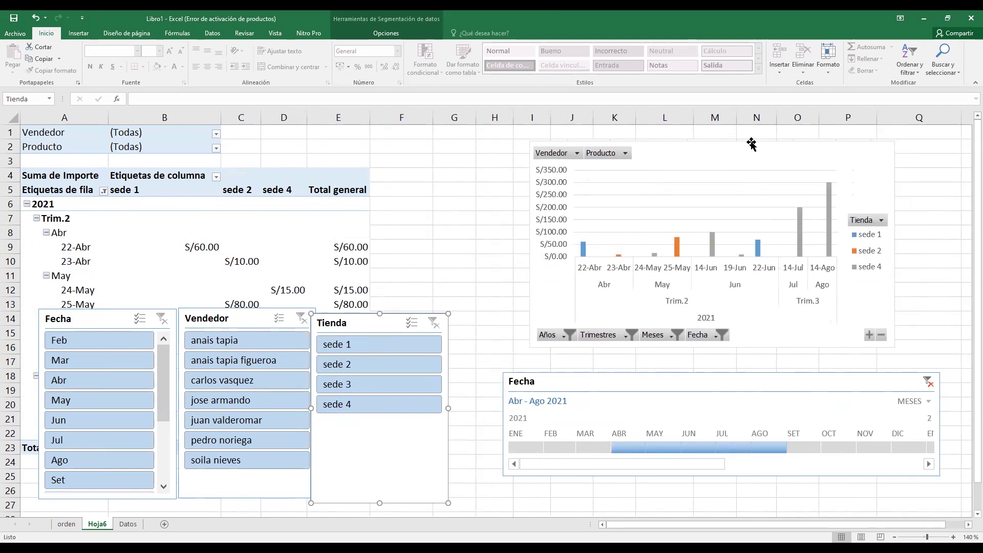
click(752, 142)
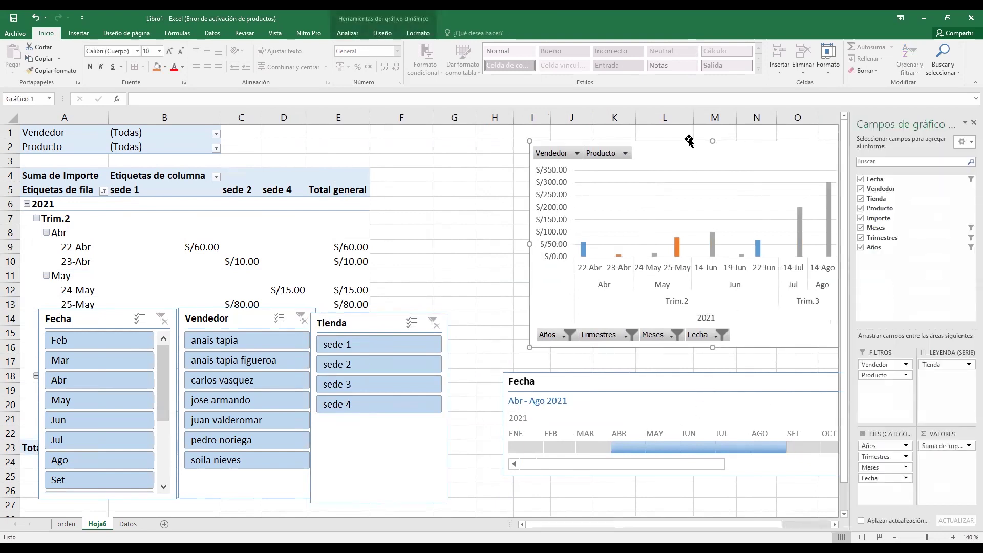
- Move the pivot chart and Fecha timeline left, then select the pivot's 2021 label
drag(715, 152, 644, 147)
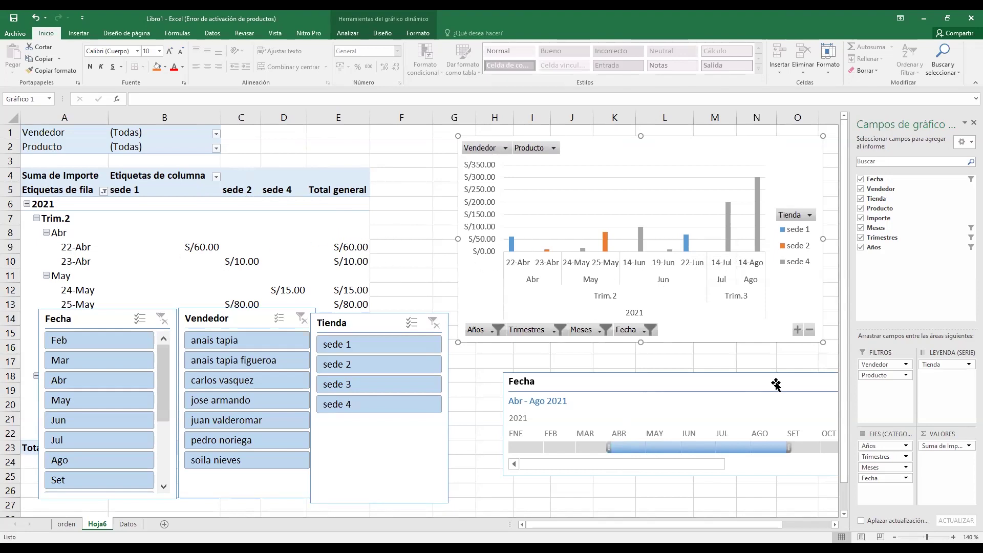
drag(755, 377, 710, 376)
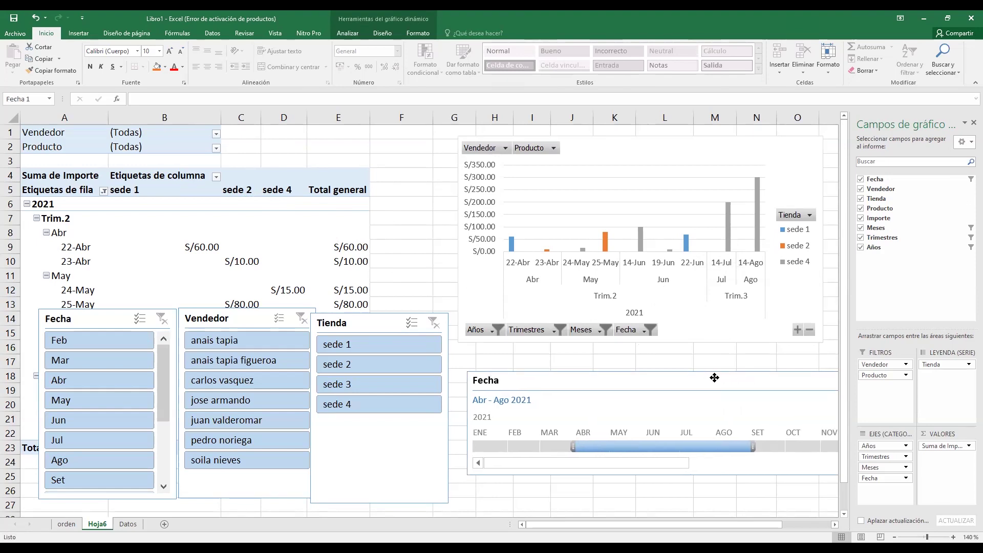
click(217, 261)
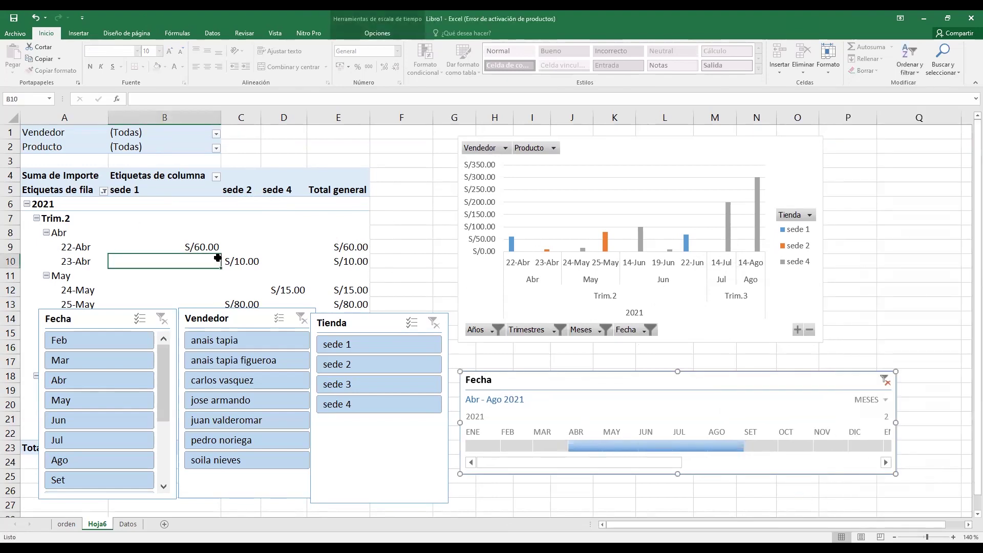
click(77, 205)
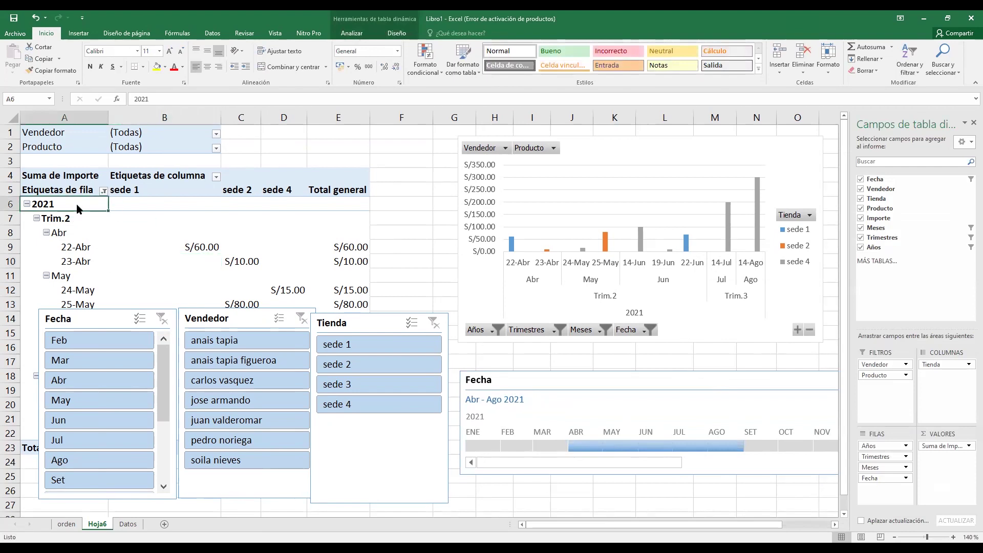
- Group Fecha by Meses only, unticking Días, Trimestres and Años in Agrupar
right_click(77, 205)
click(108, 305)
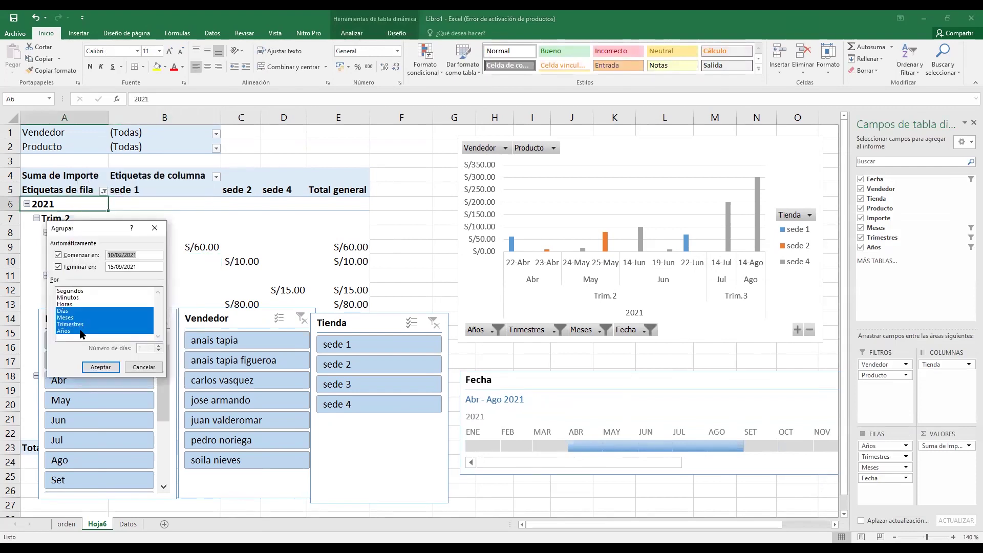
click(66, 331)
click(68, 324)
click(67, 311)
click(101, 367)
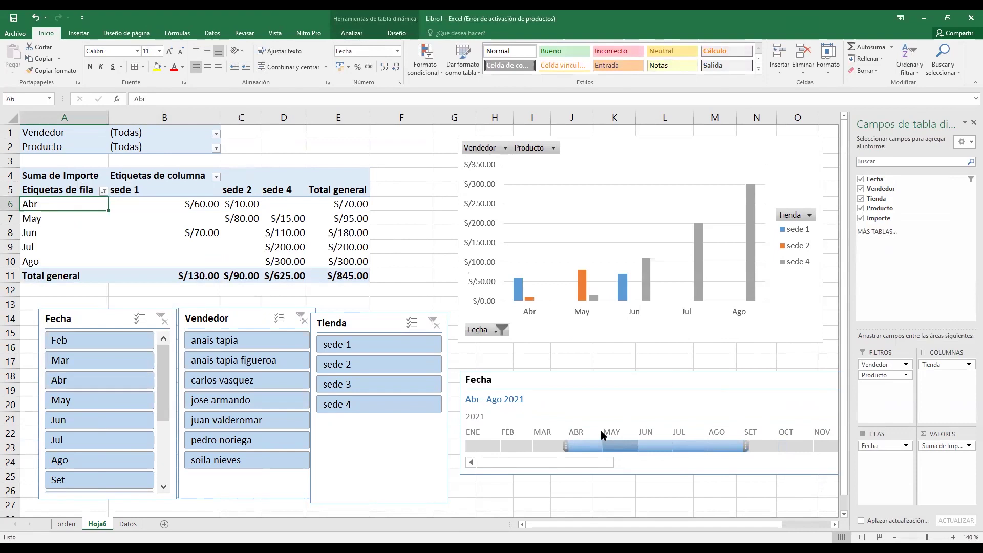
click(101, 323)
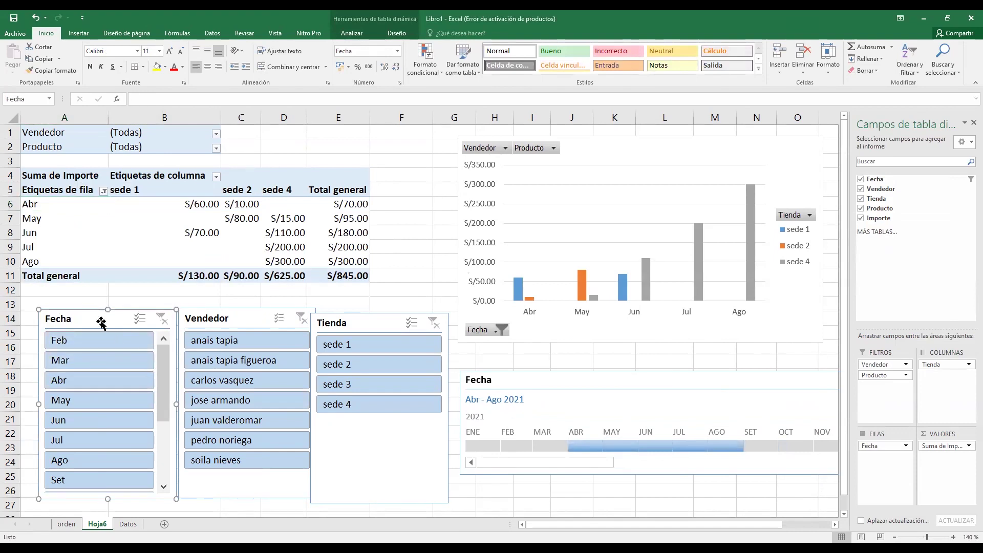
click(559, 385)
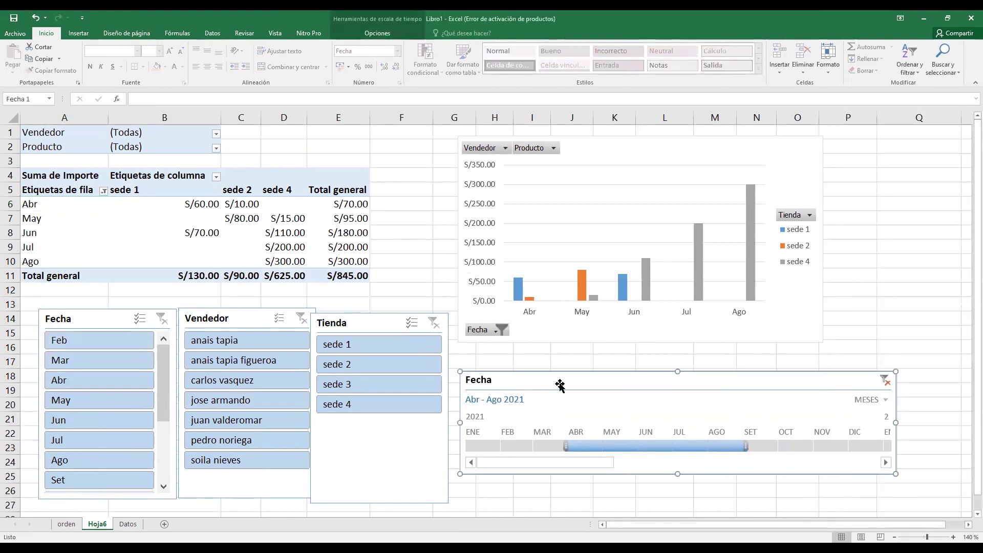
click(140, 244)
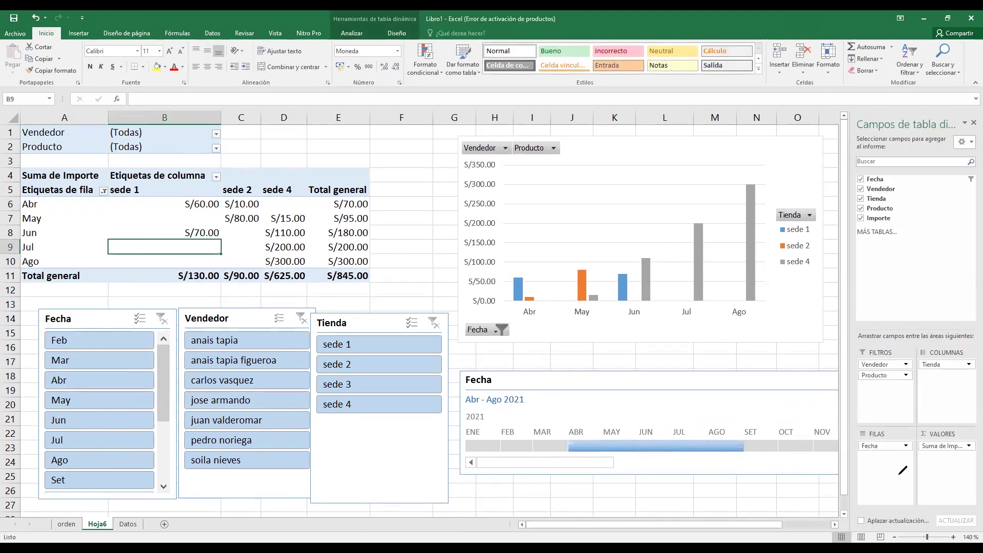
drag(884, 411, 894, 442)
drag(504, 335, 552, 352)
drag(55, 290, 64, 281)
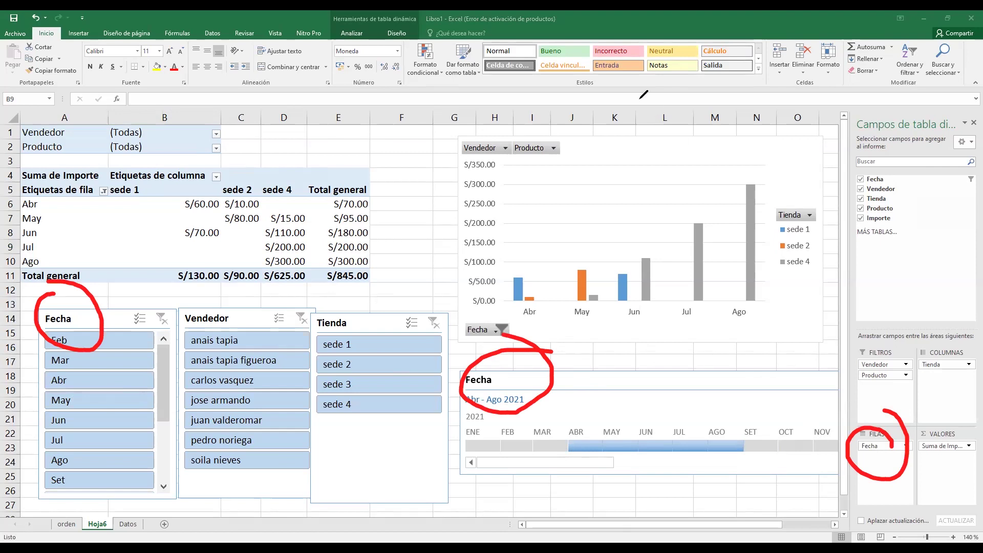
key(e)
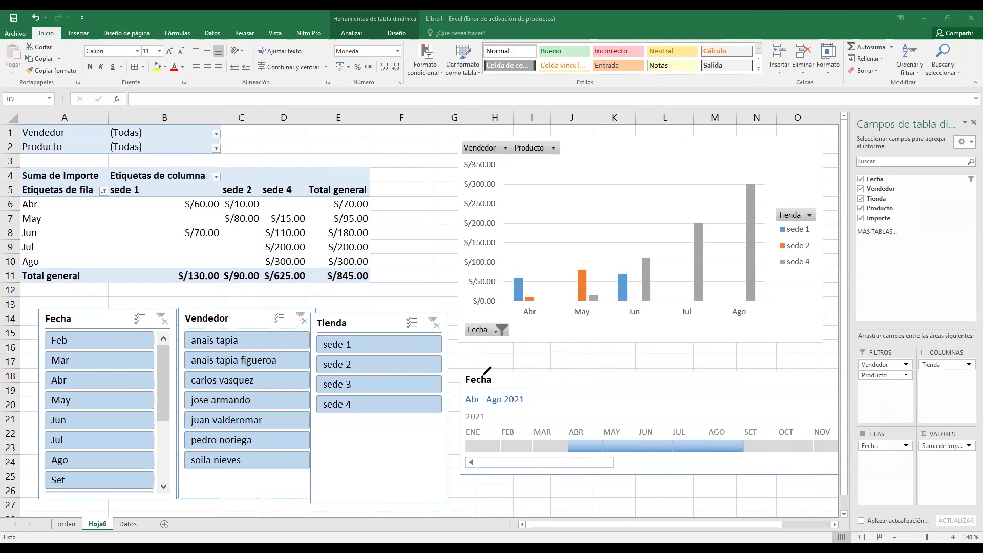
mouse_move(526, 135)
mouse_down()
mouse_move(437, 275)
mouse_move(604, 354)
mouse_move(556, 143)
mouse_move(499, 152)
mouse_up()
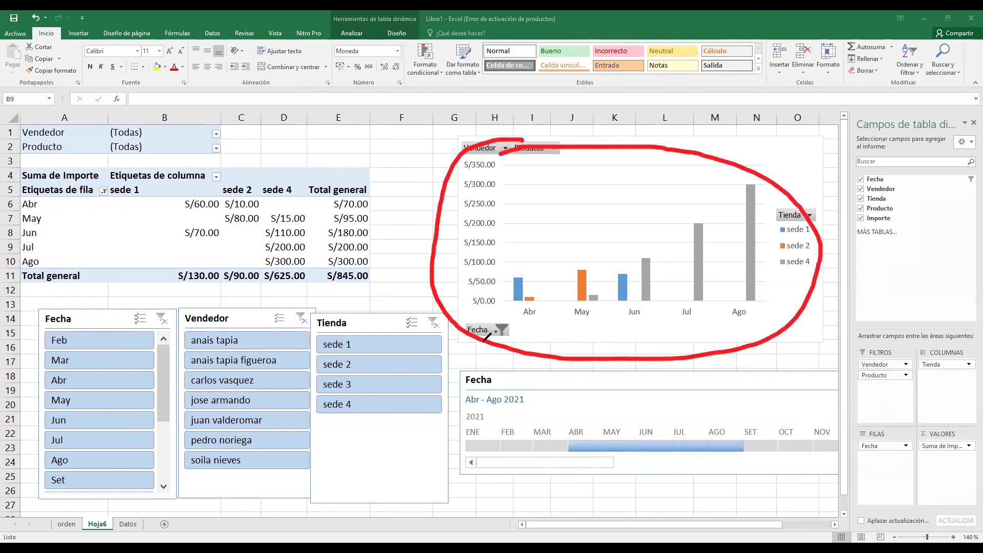
mouse_move(21, 318)
mouse_down()
mouse_move(76, 488)
mouse_move(97, 305)
mouse_move(38, 291)
mouse_up()
mouse_move(211, 288)
mouse_down()
mouse_move(264, 478)
mouse_move(194, 294)
mouse_up()
mouse_move(327, 293)
mouse_down()
mouse_move(394, 379)
mouse_move(356, 301)
mouse_up()
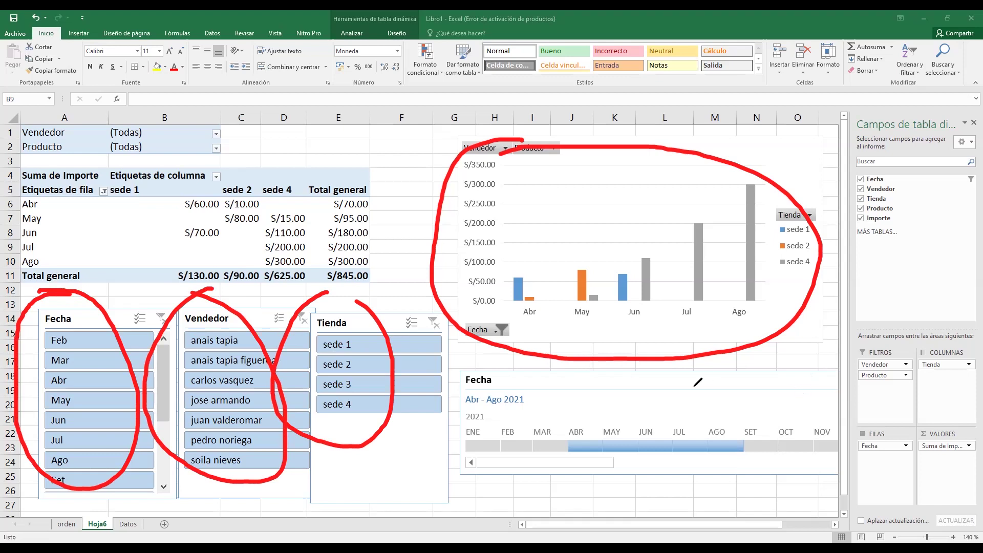
mouse_move(453, 213)
mouse_down()
mouse_move(372, 274)
mouse_move(382, 296)
mouse_move(324, 308)
mouse_up()
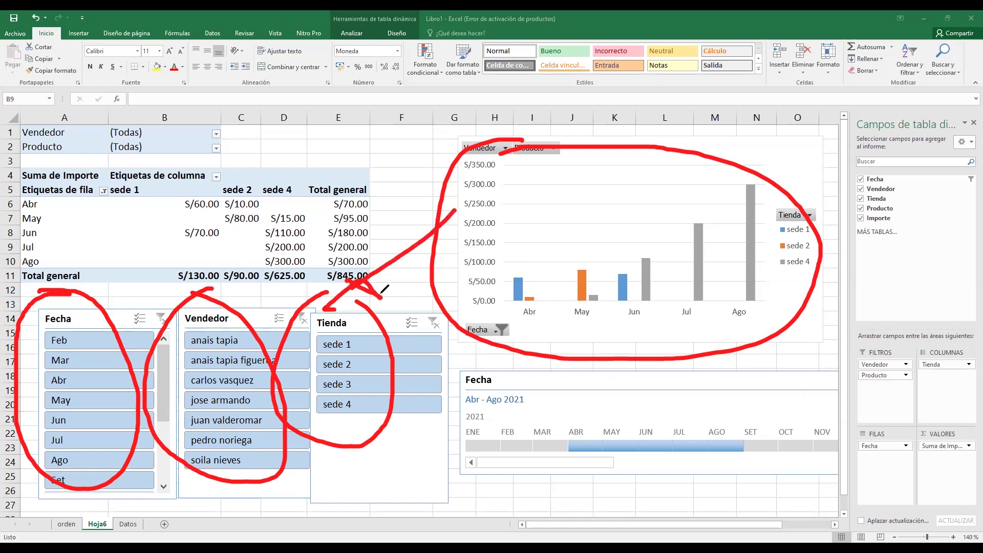
drag(899, 357, 927, 379)
mouse_move(858, 421)
mouse_down()
mouse_move(881, 395)
mouse_move(976, 368)
mouse_move(928, 350)
mouse_up()
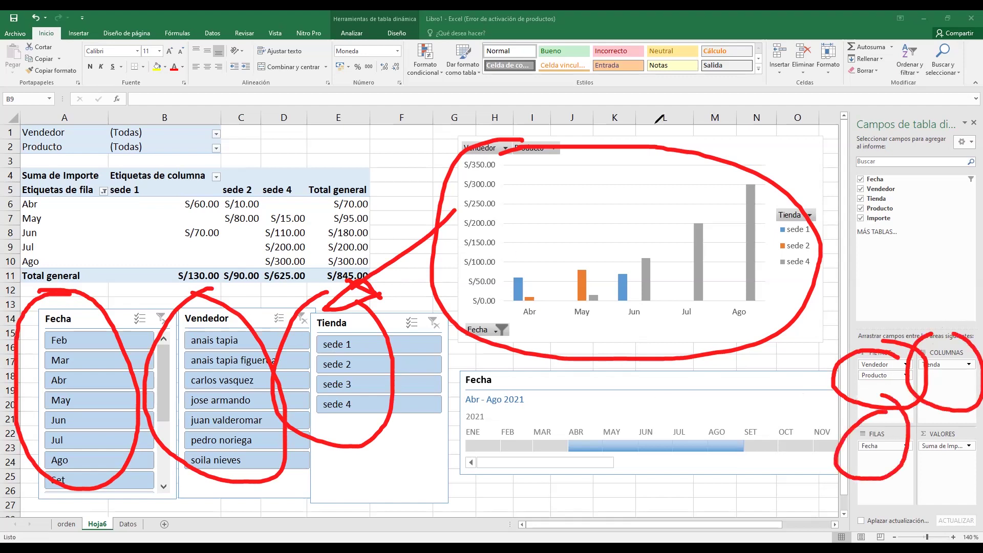
key(Escape)
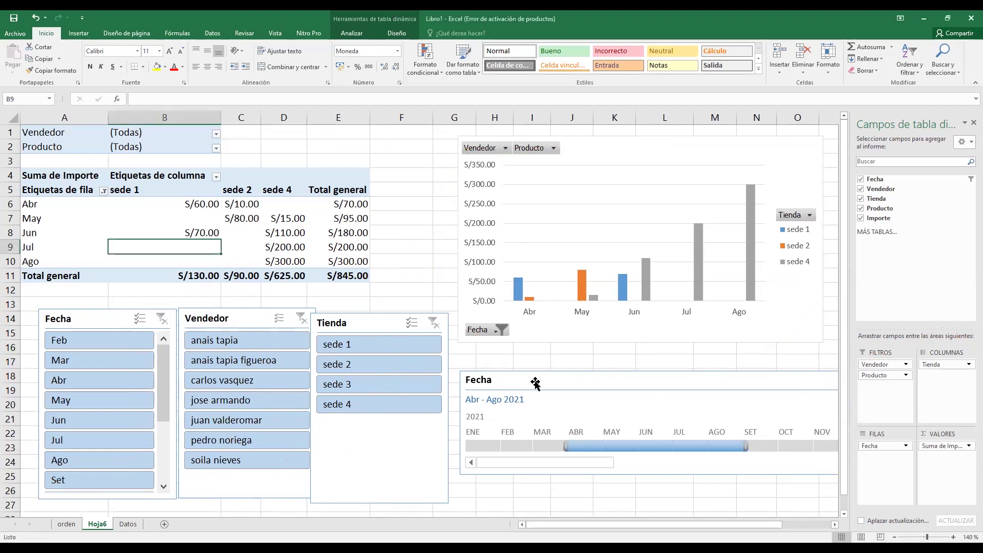
- Delete the Fecha timeline and the Tienda, Vendedor and Fecha slicers
click(492, 380)
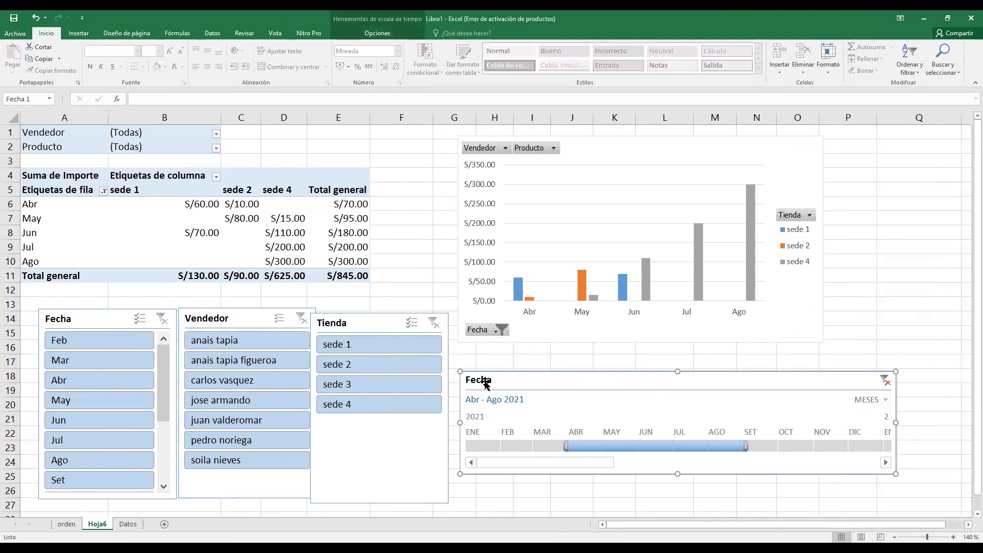
key(Delete)
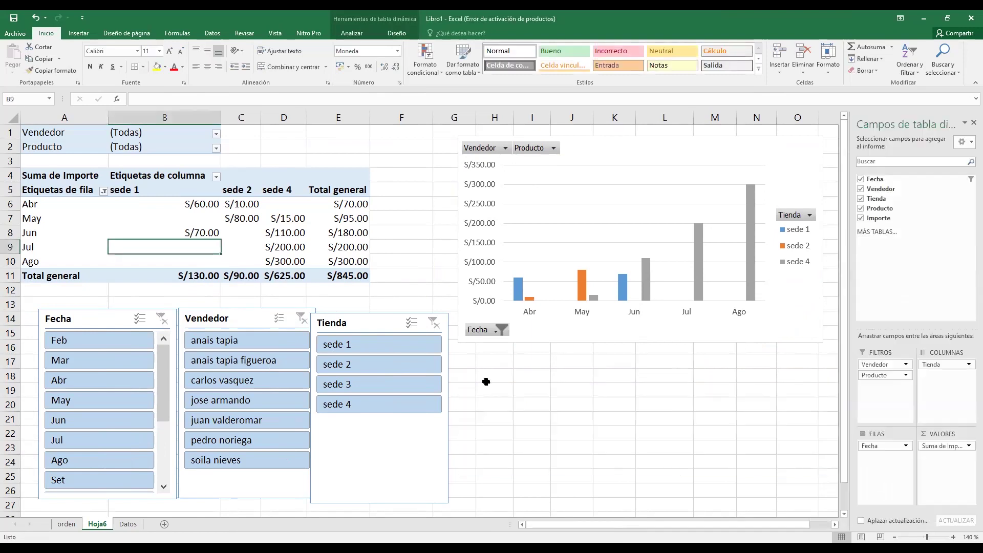
click(354, 323)
key(Delete)
click(256, 317)
key(Delete)
click(109, 321)
key(Delete)
- Move the pivot chart lower on Hoja6 and go to the Datos sheet
drag(588, 151, 567, 159)
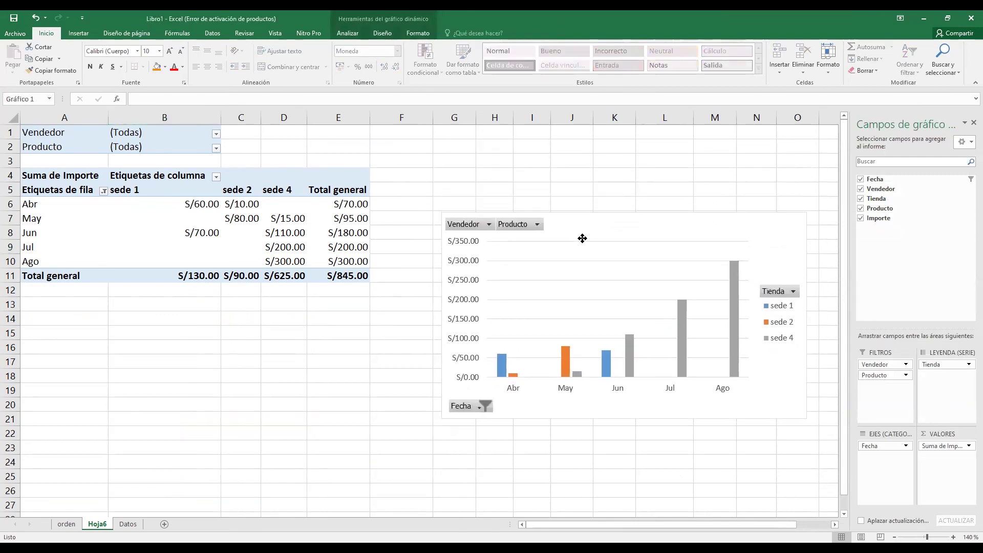
drag(567, 159, 572, 248)
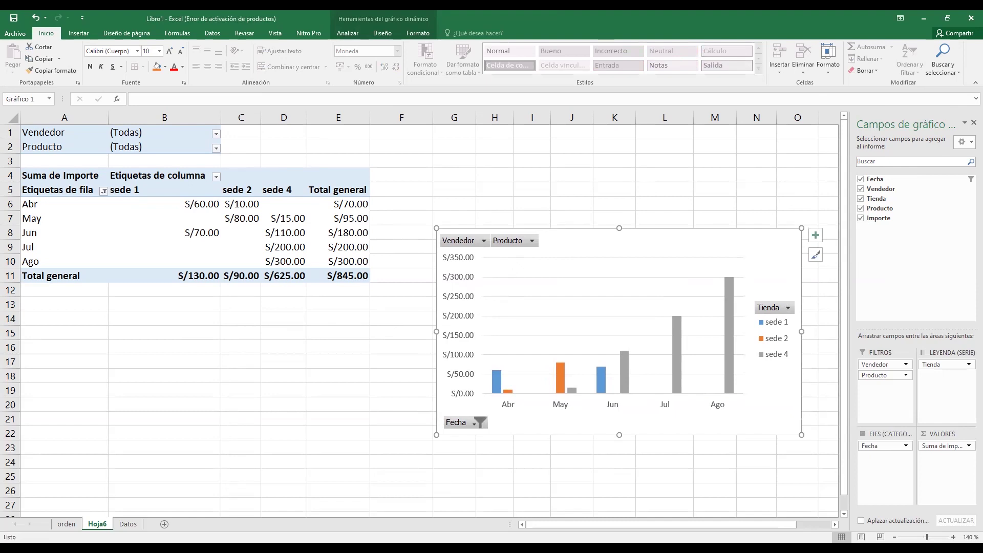
click(128, 523)
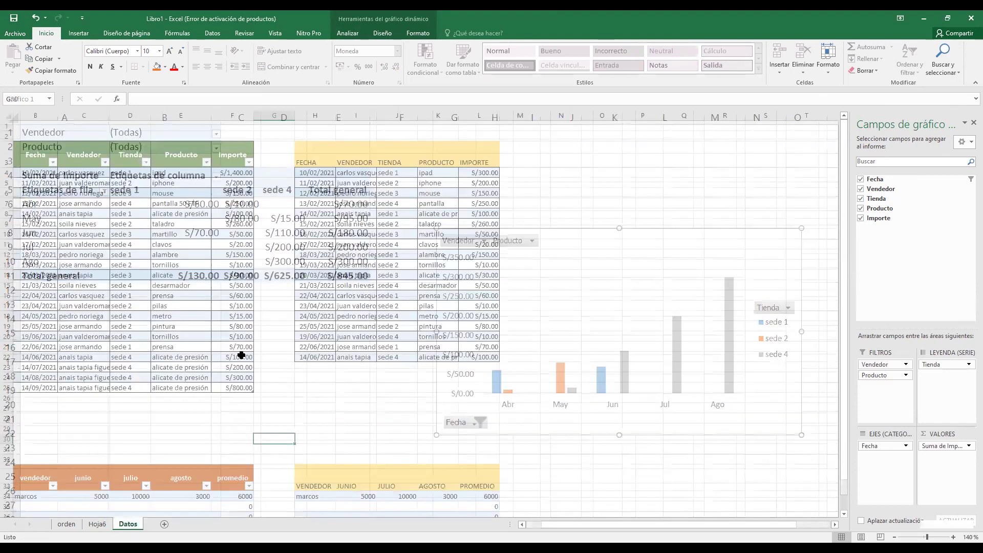
click(207, 388)
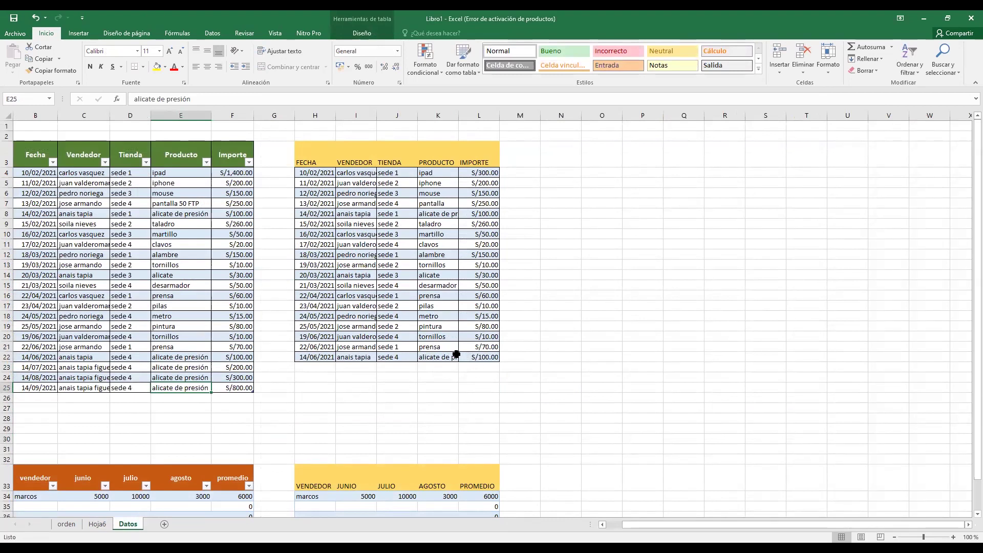
click(251, 385)
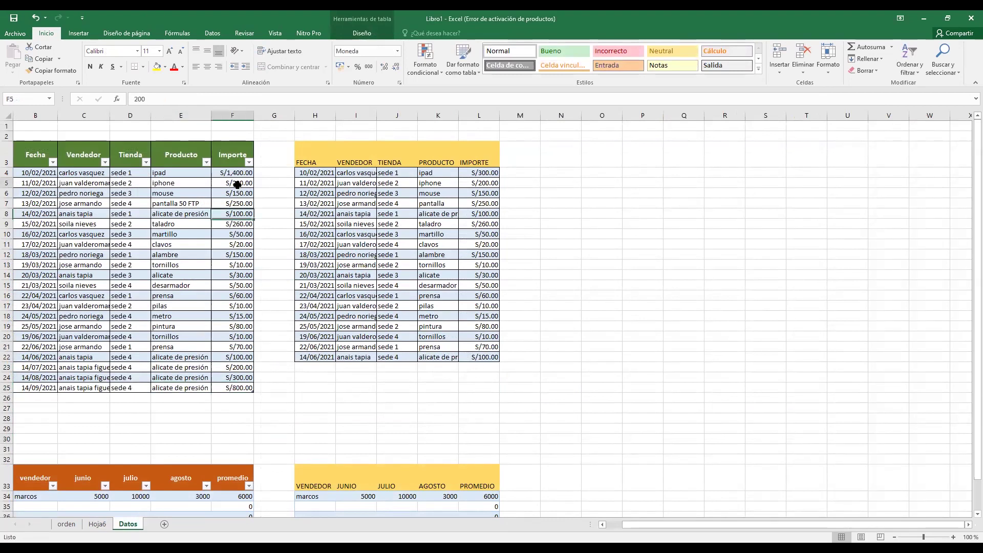
click(238, 203)
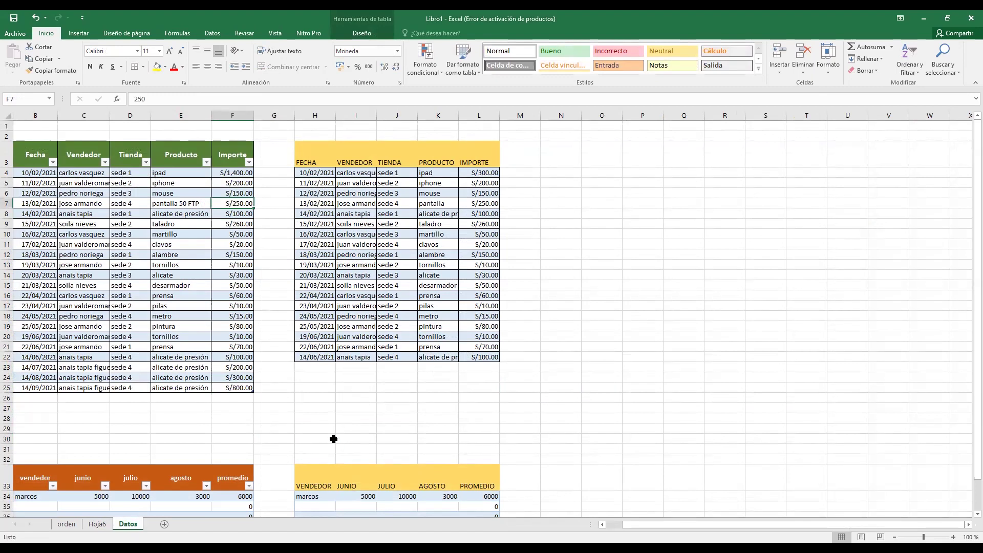
- Copy the 25/05/2021 pintura S/80.00 sale row and paste it at B26
click(266, 195)
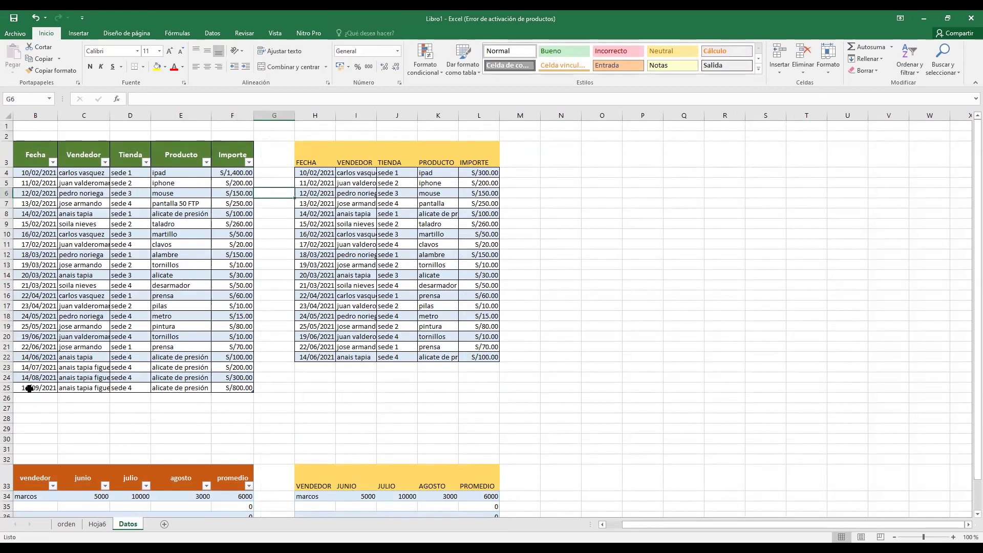
drag(29, 328, 230, 326)
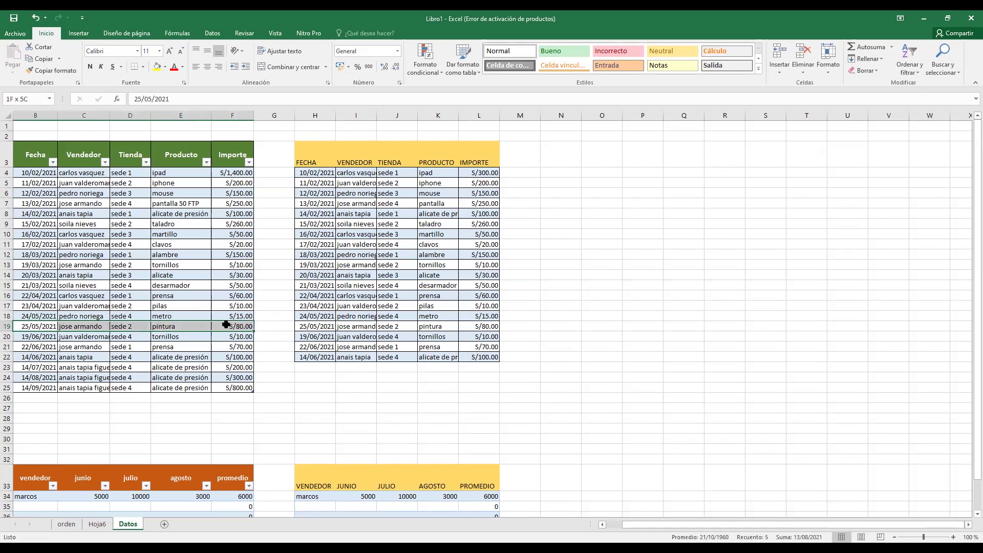
key(ctrl+c)
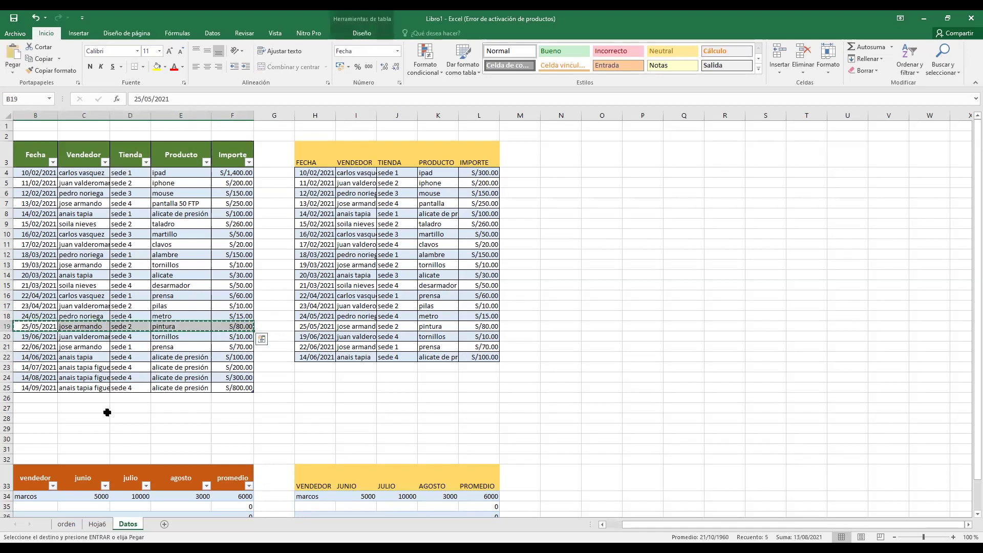
click(38, 397)
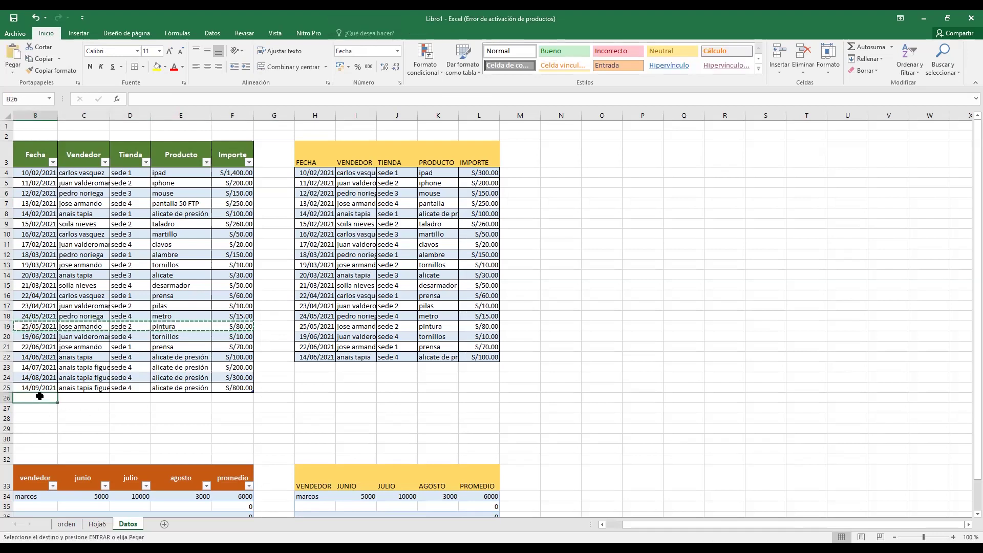
key(ctrl+v)
click(333, 410)
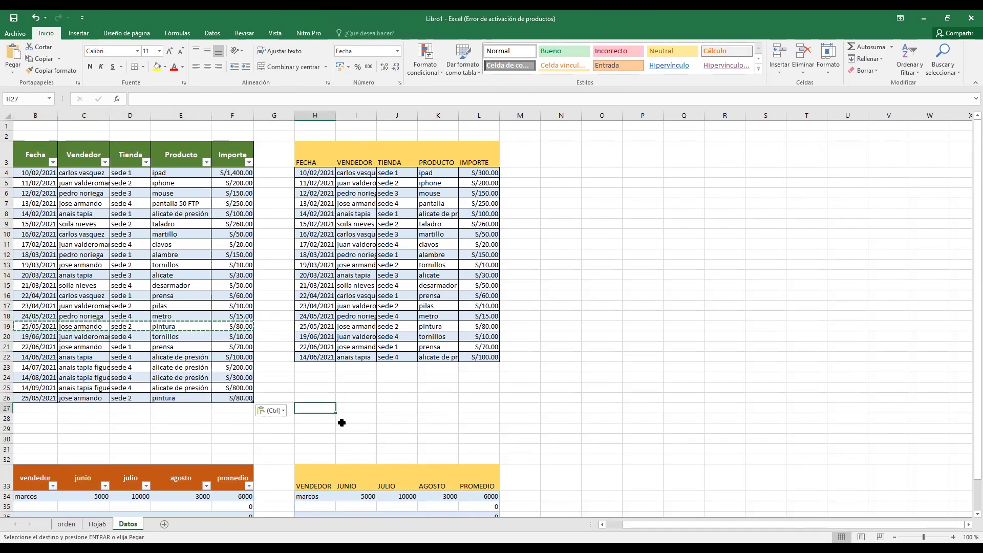
- Refresh the Hoja6 pivot table with Analizar > Actualizar
click(96, 525)
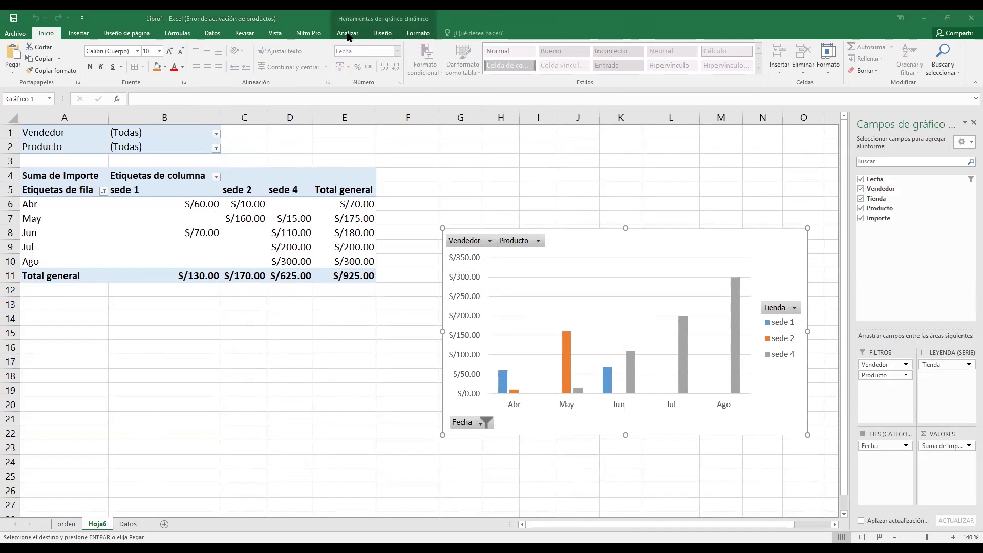
key(Escape)
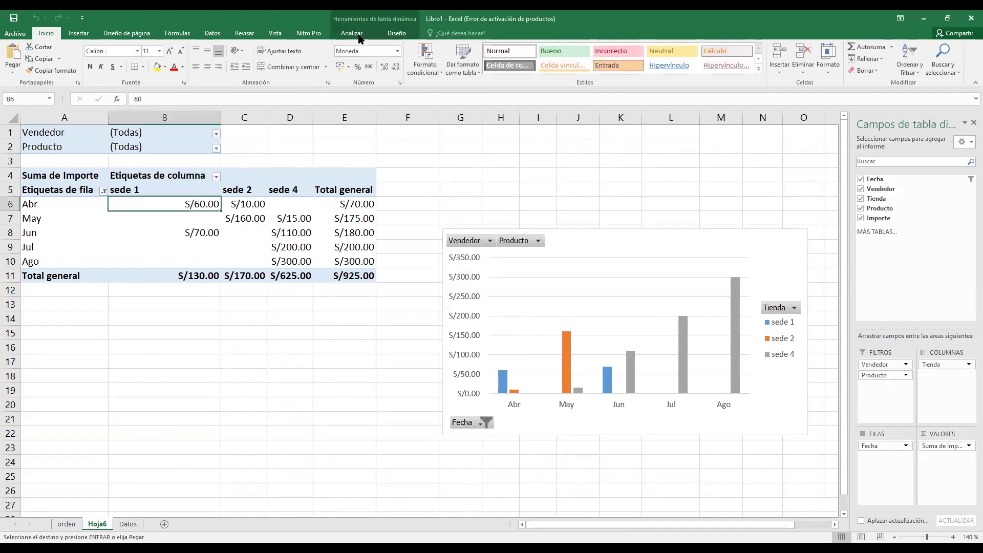
click(351, 34)
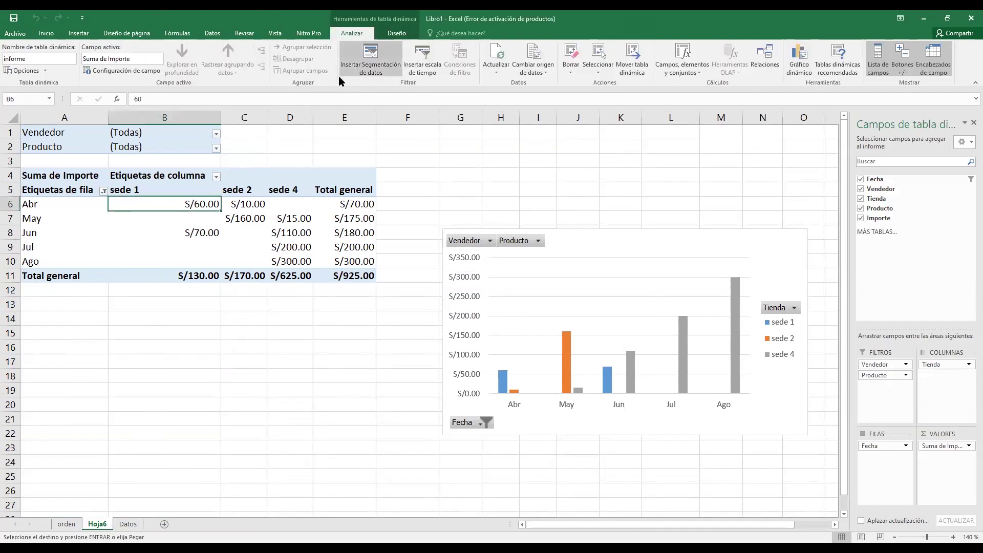
click(495, 69)
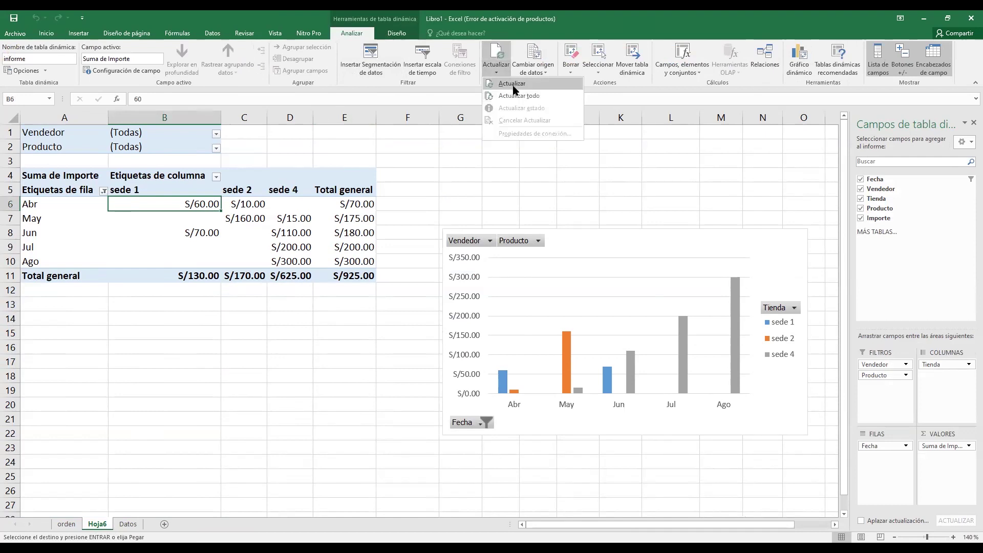
click(517, 96)
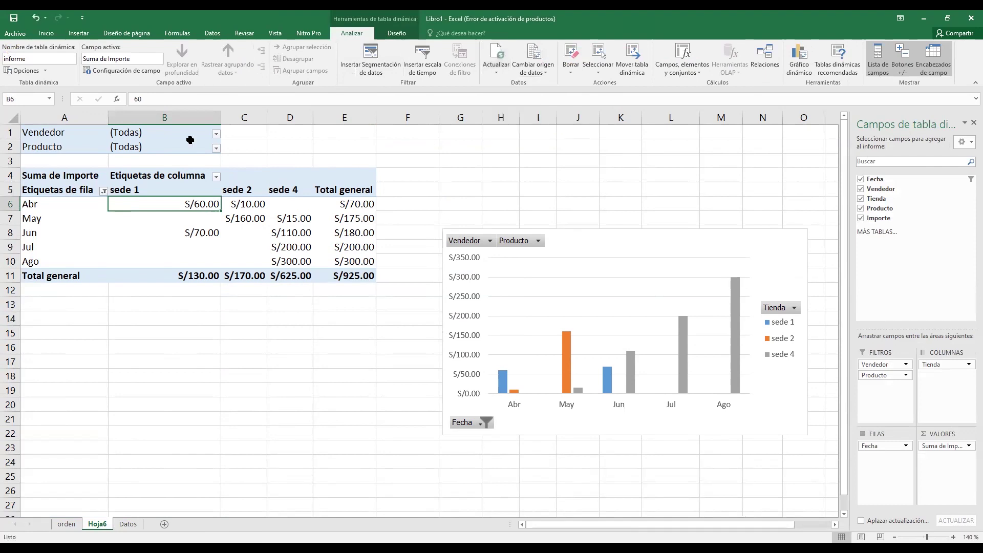
- Filter Vendedor to only the new sale's seller, then return to Datos
click(216, 135)
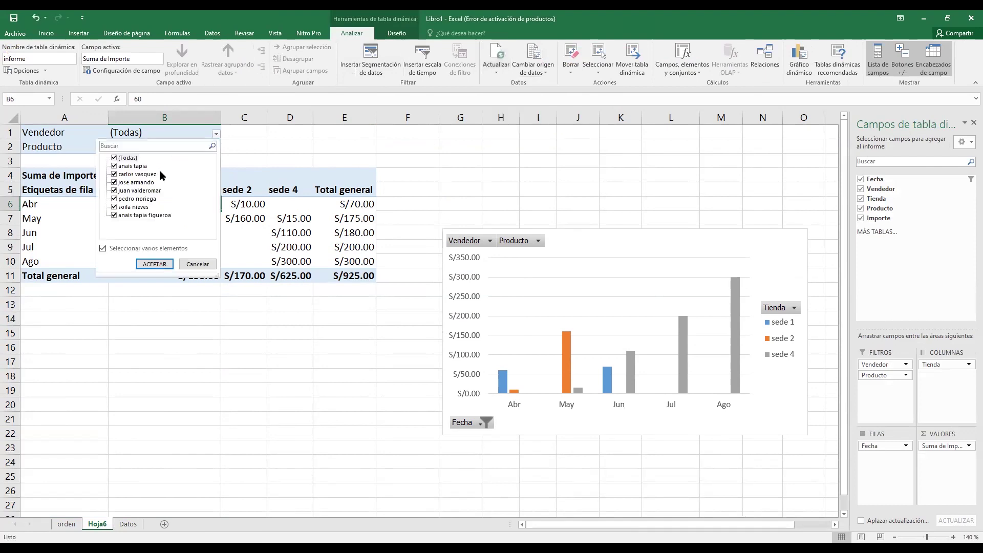
click(114, 158)
click(114, 183)
click(155, 263)
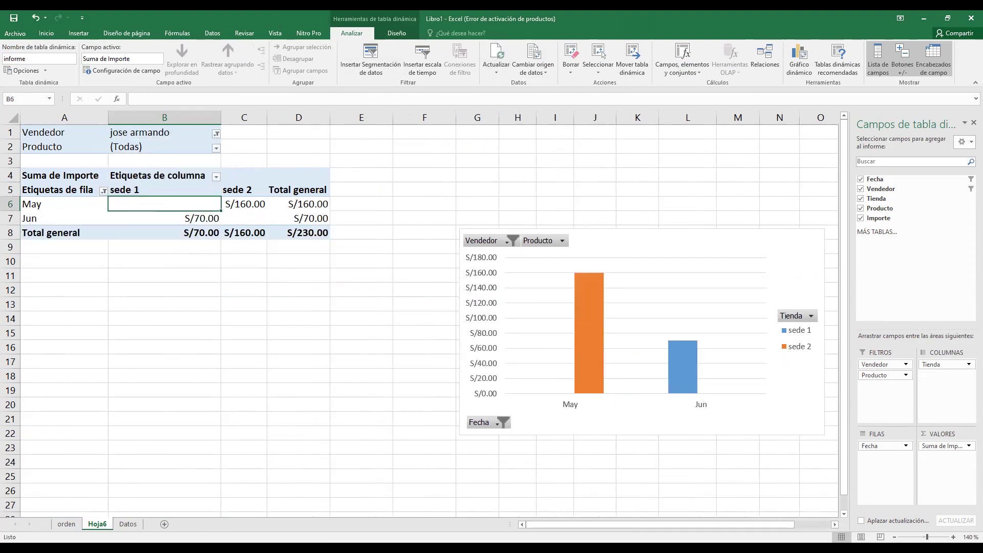
click(128, 523)
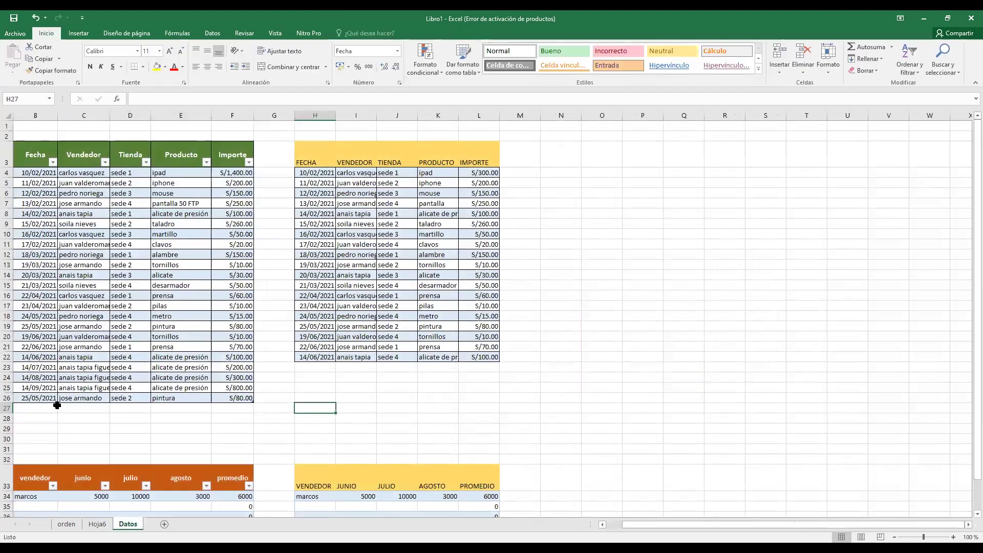
- Check the new pintura 80 row on Datos and May sede 2's S/160.00 on Hoja6
click(163, 400)
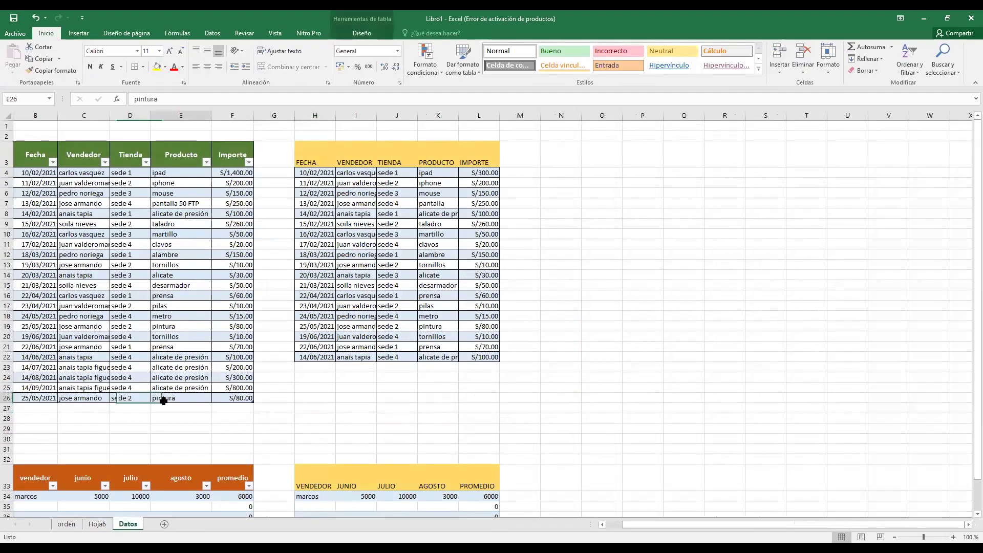
click(233, 401)
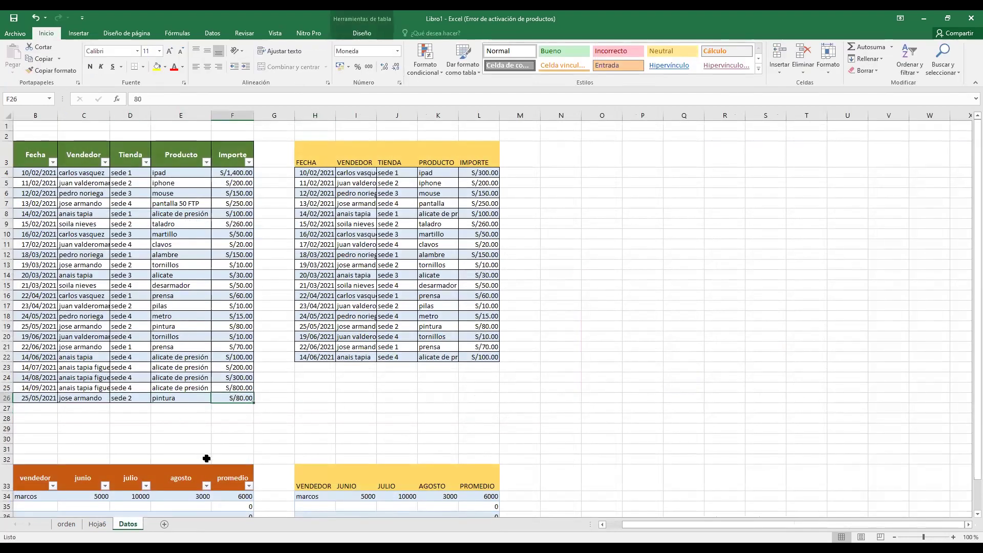
click(98, 524)
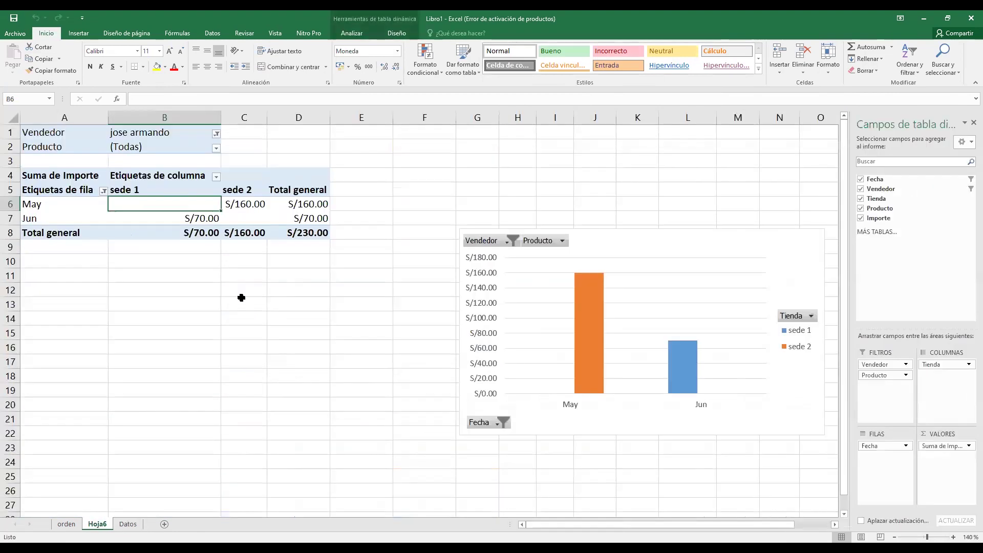
click(255, 204)
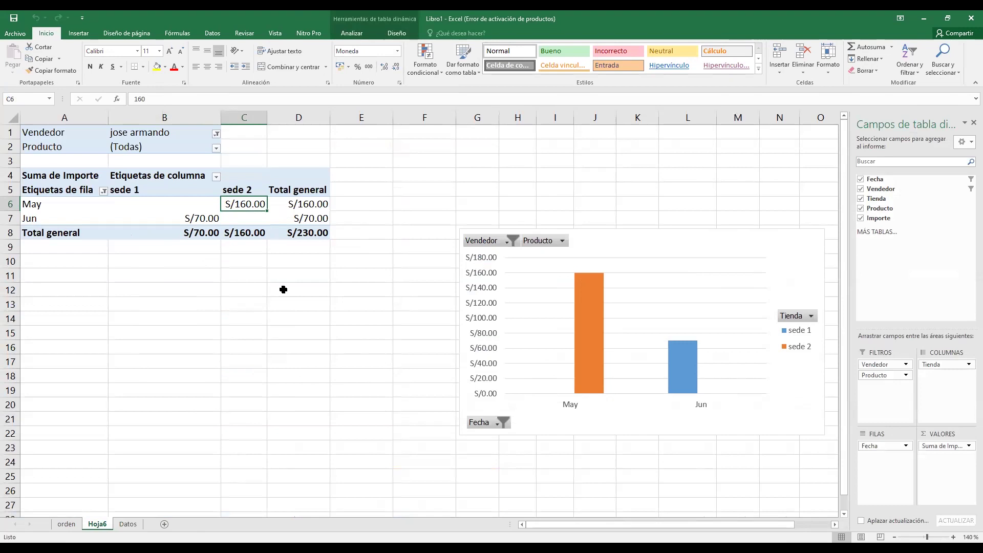
click(295, 290)
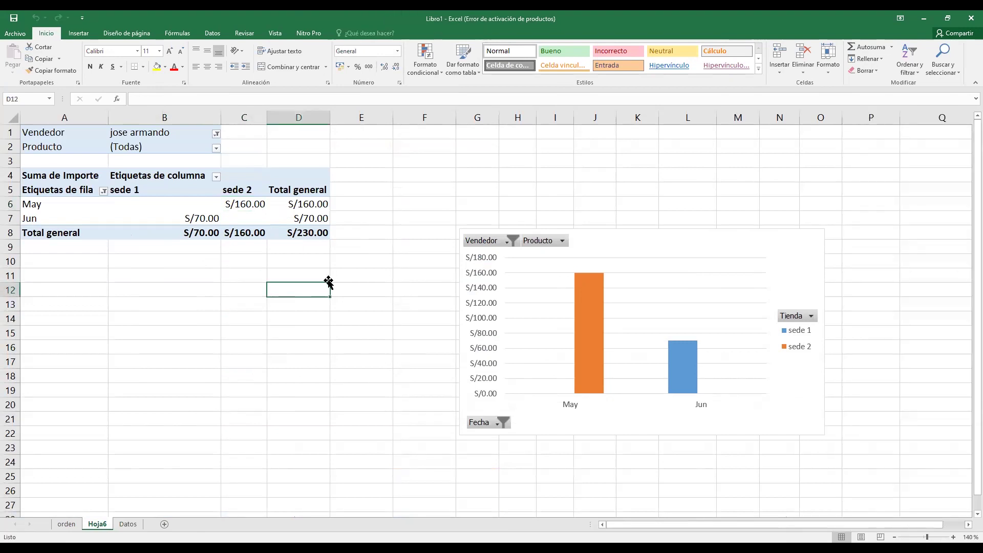
click(164, 261)
click(159, 204)
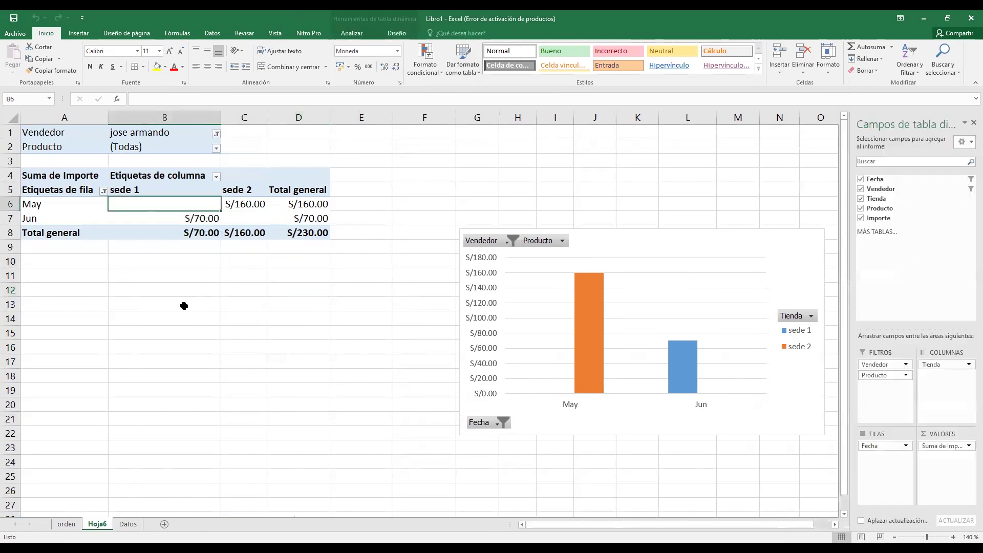
- Select the last Datos rows, then refresh the Hoja6 pivot from its source data
click(128, 523)
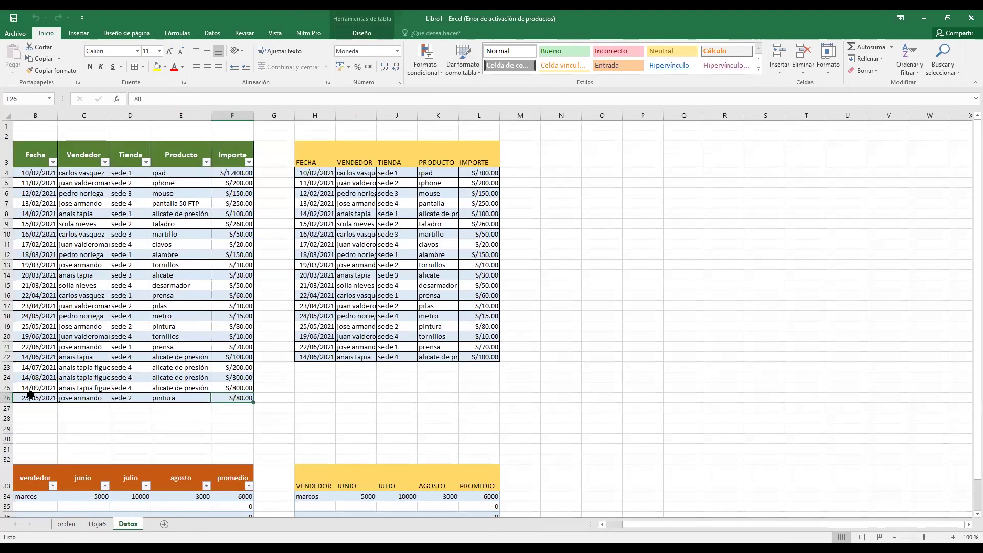
drag(30, 394, 233, 420)
click(98, 524)
click(351, 33)
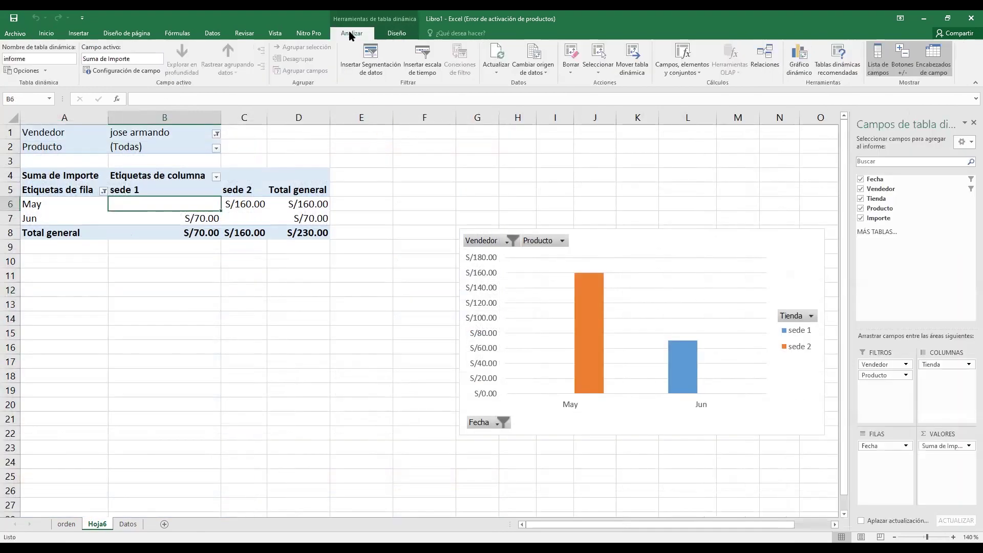
click(507, 76)
click(515, 95)
- Select the whole Datos table and view its name on the Table Diseño tab
click(125, 524)
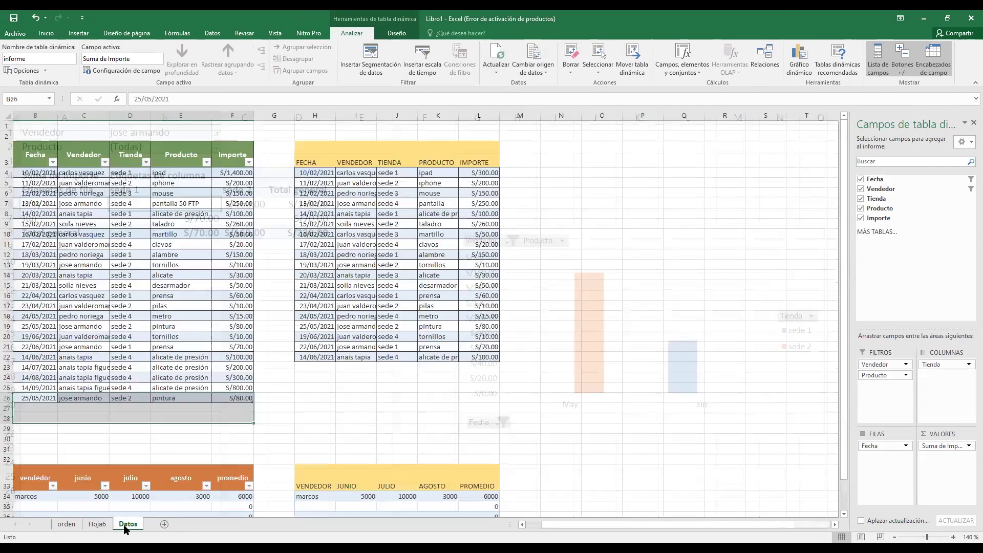
mouse_move(33, 153)
mouse_down()
mouse_move(221, 296)
mouse_move(238, 397)
mouse_up()
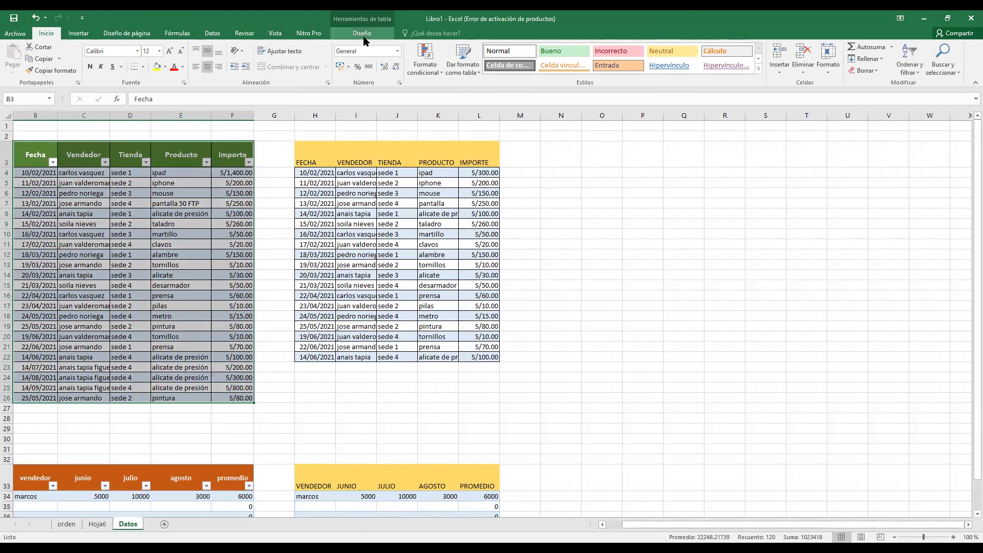
click(77, 34)
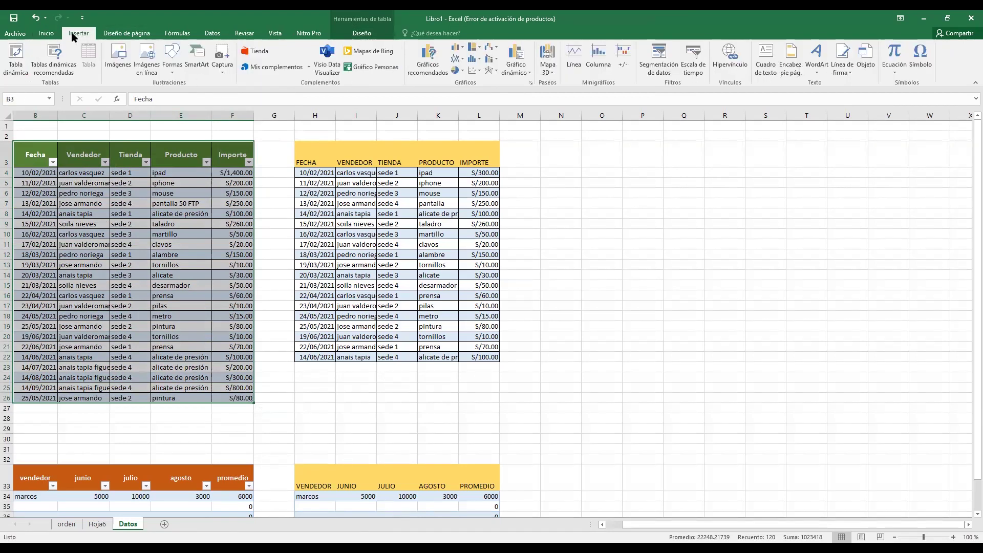
click(361, 34)
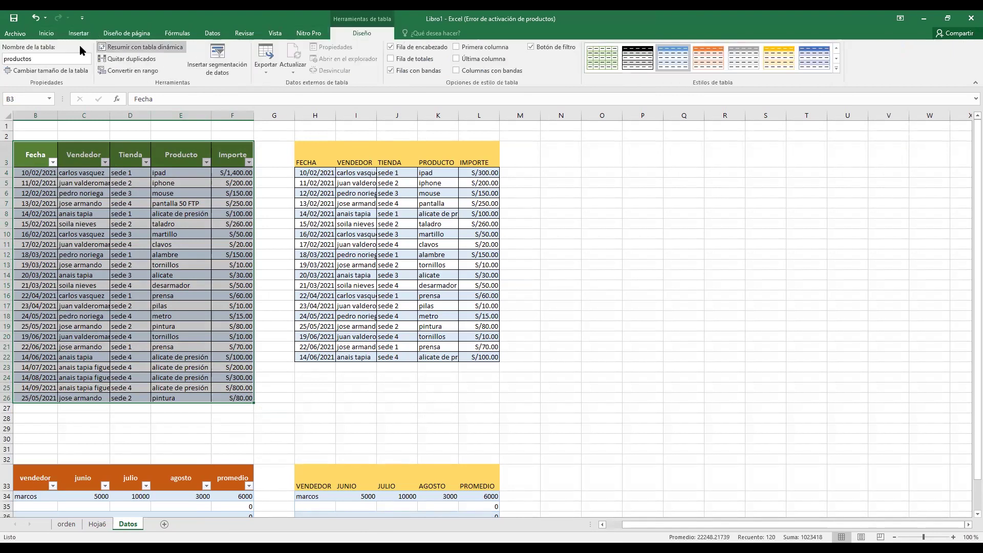
click(259, 224)
drag(35, 173, 233, 366)
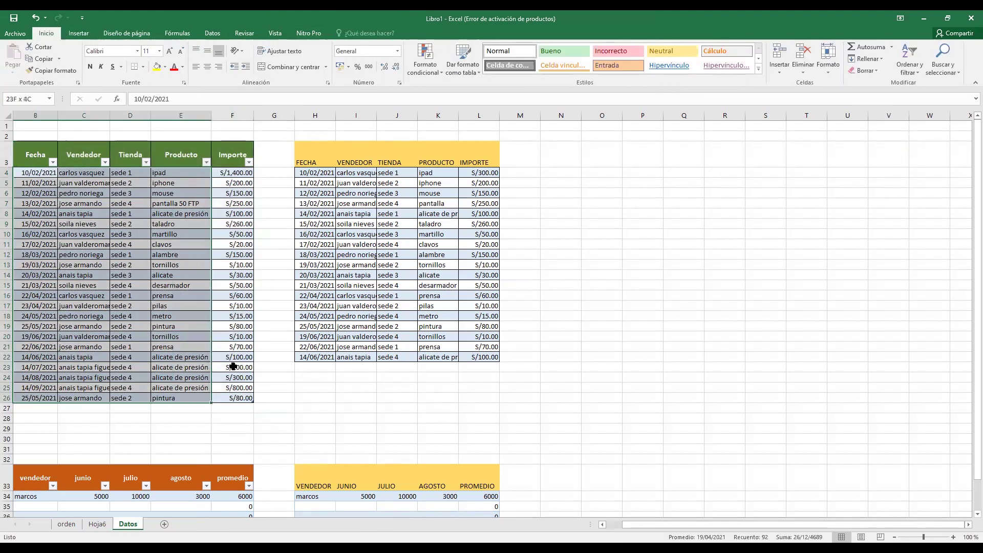
drag(23, 155, 232, 399)
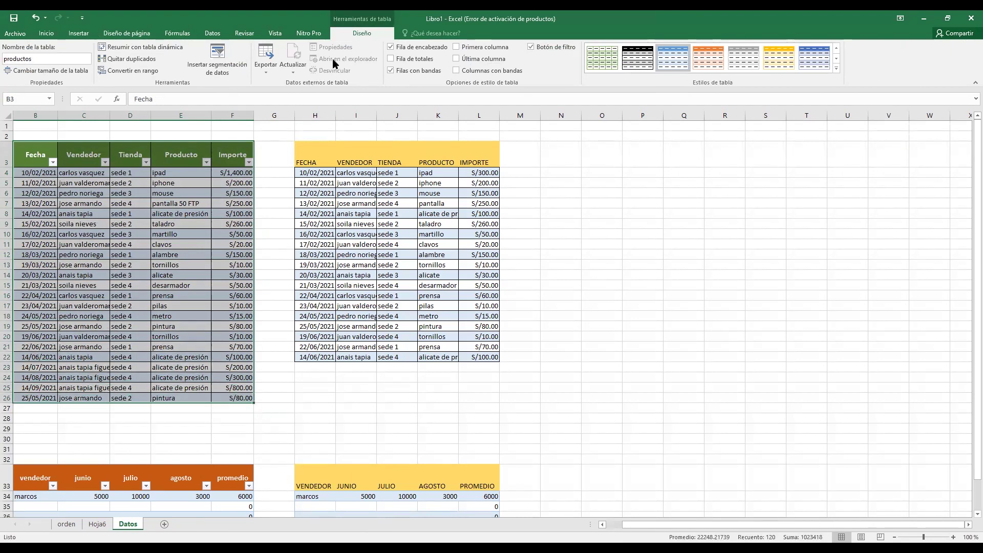
- Re-enter the table name as productos, then go back to the Hoja6 pivot table
click(39, 58)
click(54, 58)
double_click(7, 59)
text(prodcut)
click(694, 339)
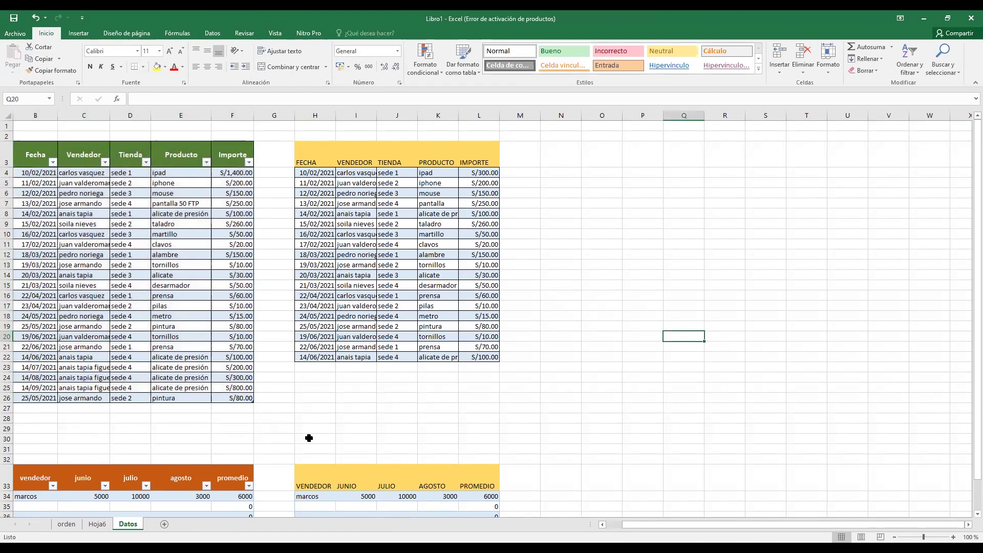
click(327, 420)
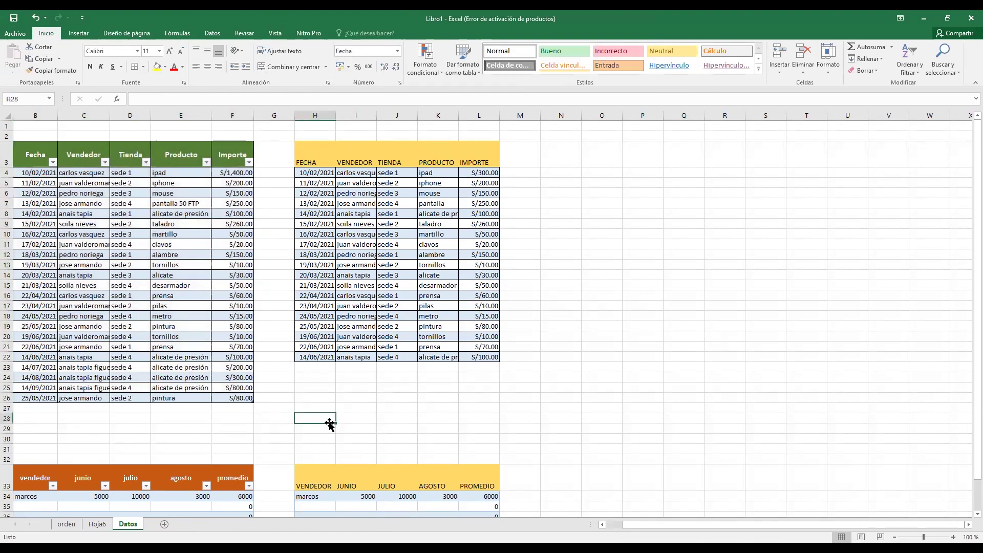
click(99, 524)
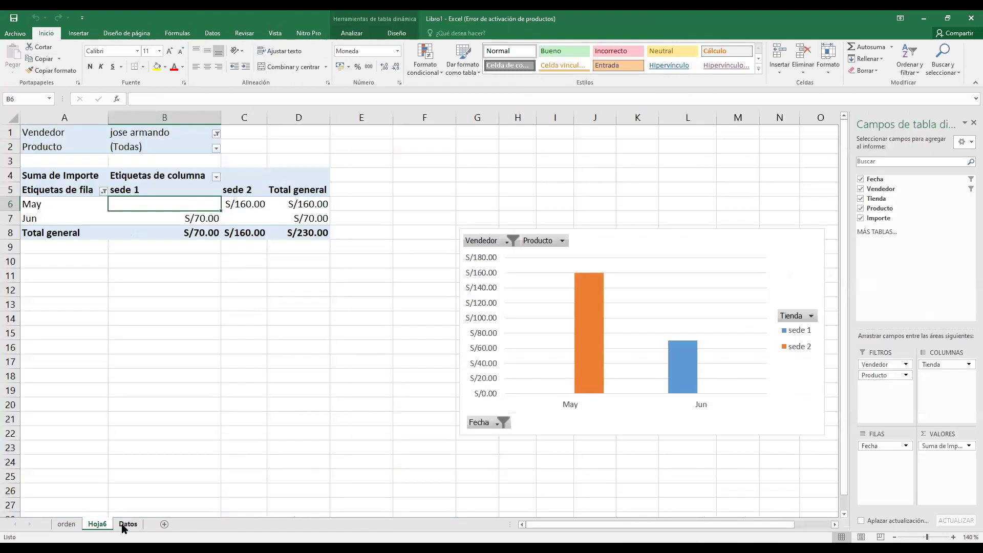
click(386, 200)
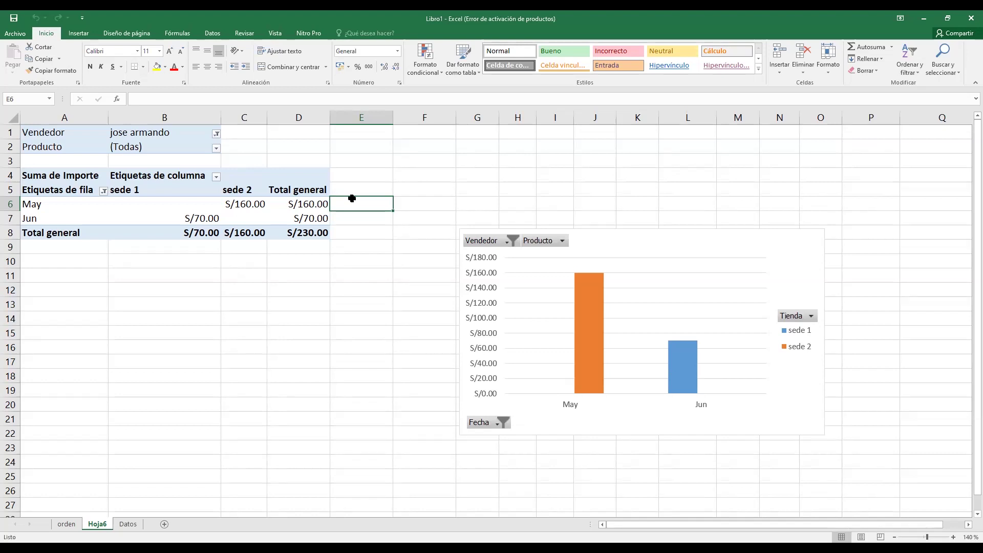
- In the VBA editor (Alt+F11), cut the PivotCache.Refresh line from Worksheet_Activate
key(alt+F11)
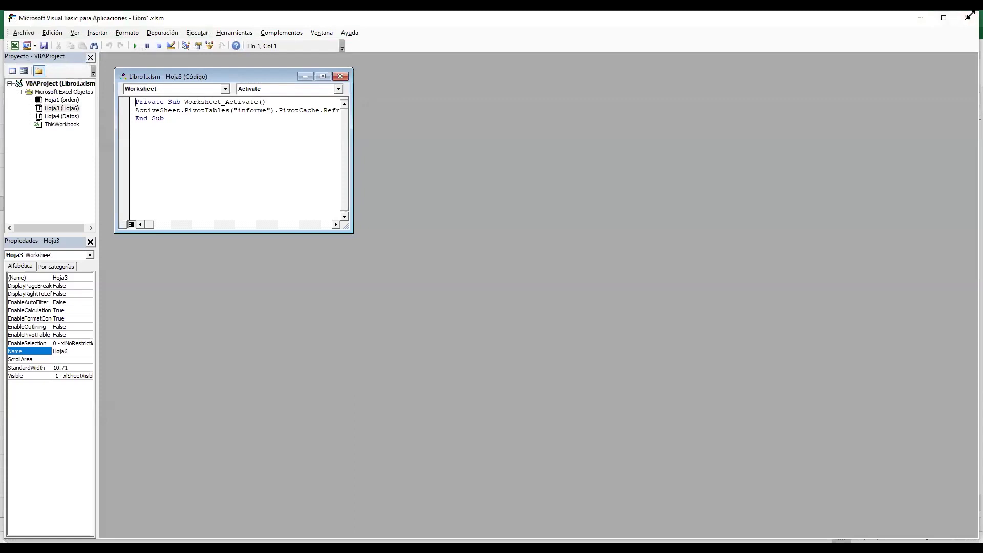
key(super+Down)
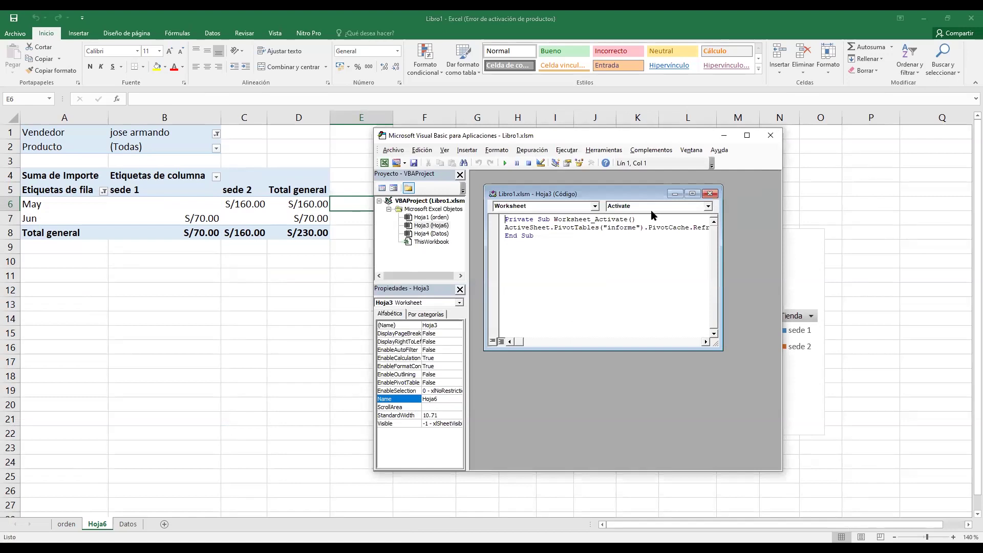
drag(515, 249, 767, 249)
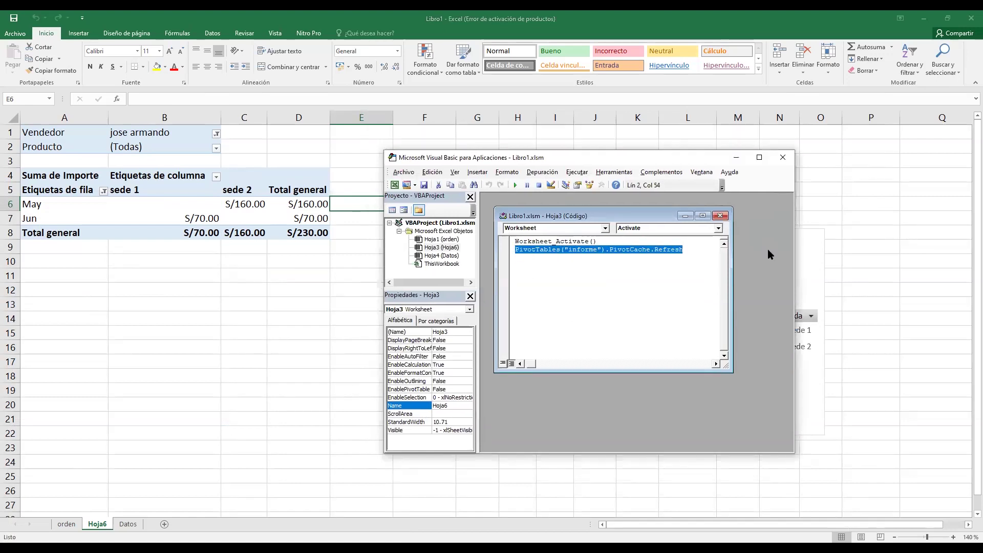
key(ctrl+x)
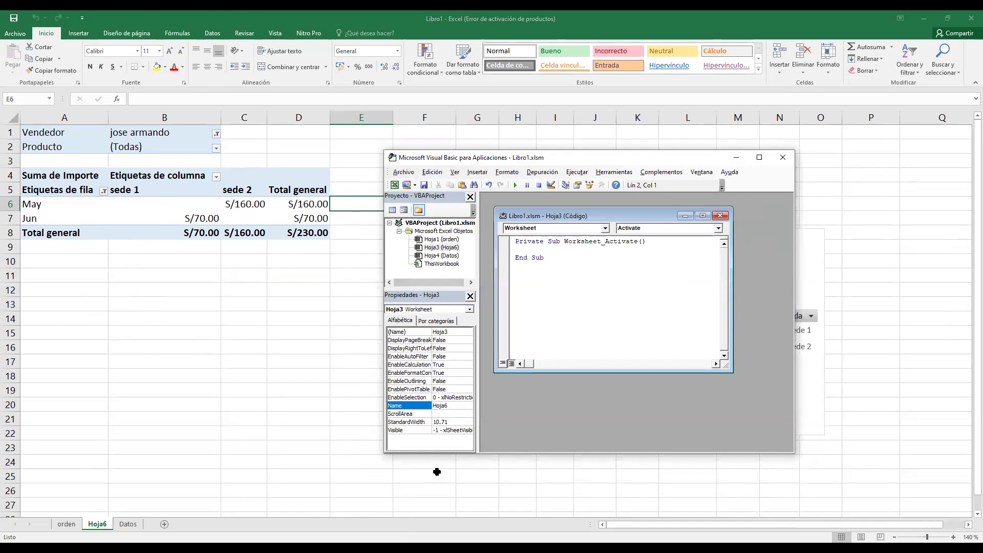
click(410, 482)
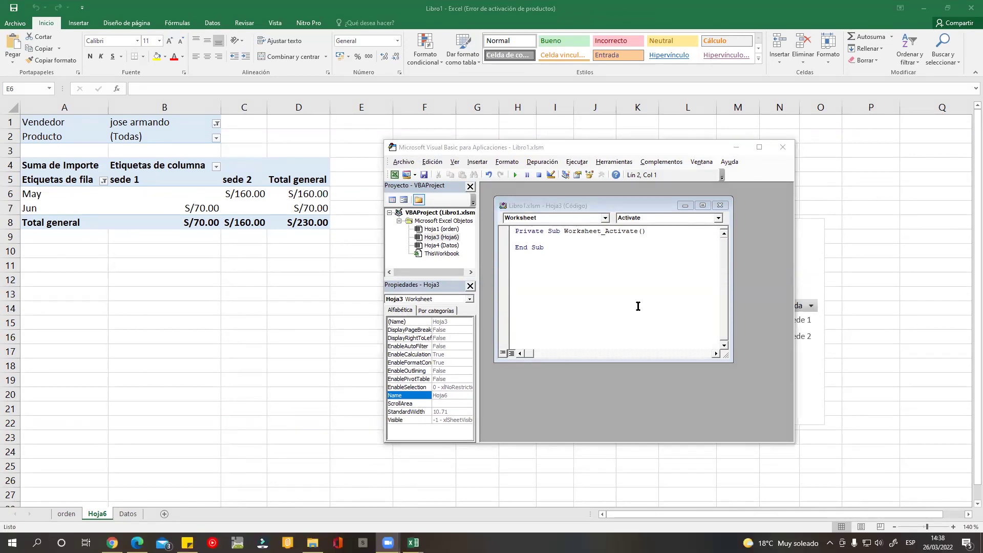
- Maximize the Hoja6 sheet's code window in the VBA editor, then select the Hoja1 (orden) module
click(530, 241)
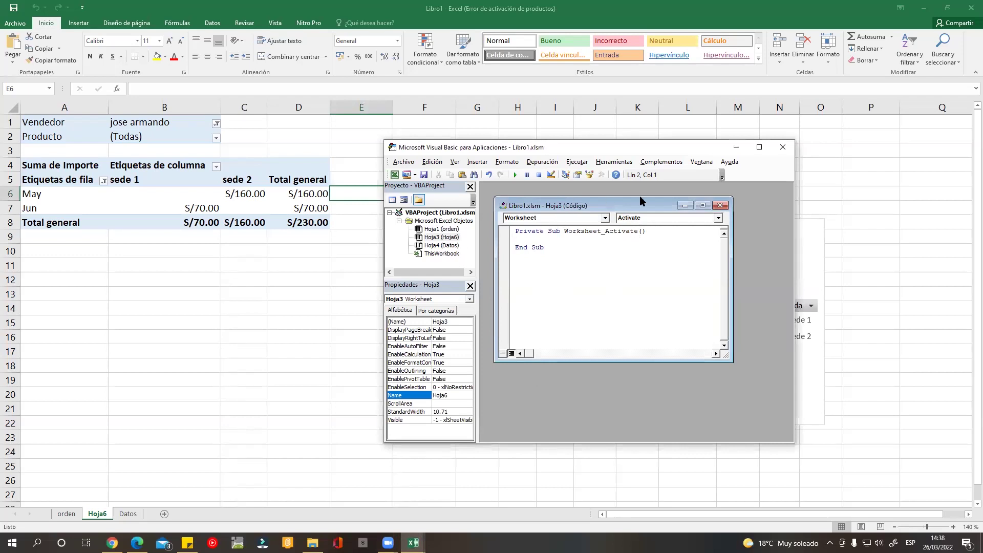
drag(571, 206, 563, 197)
click(694, 197)
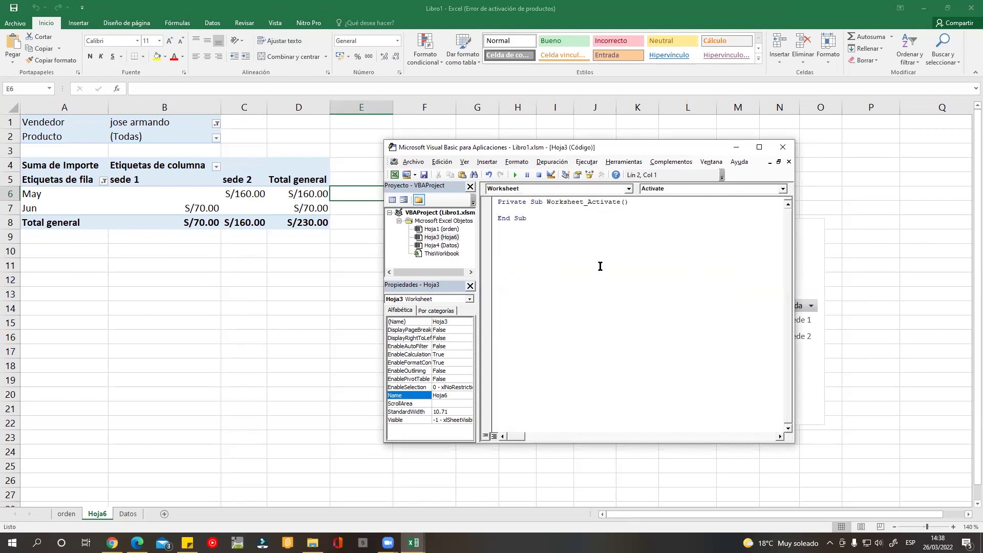
click(442, 229)
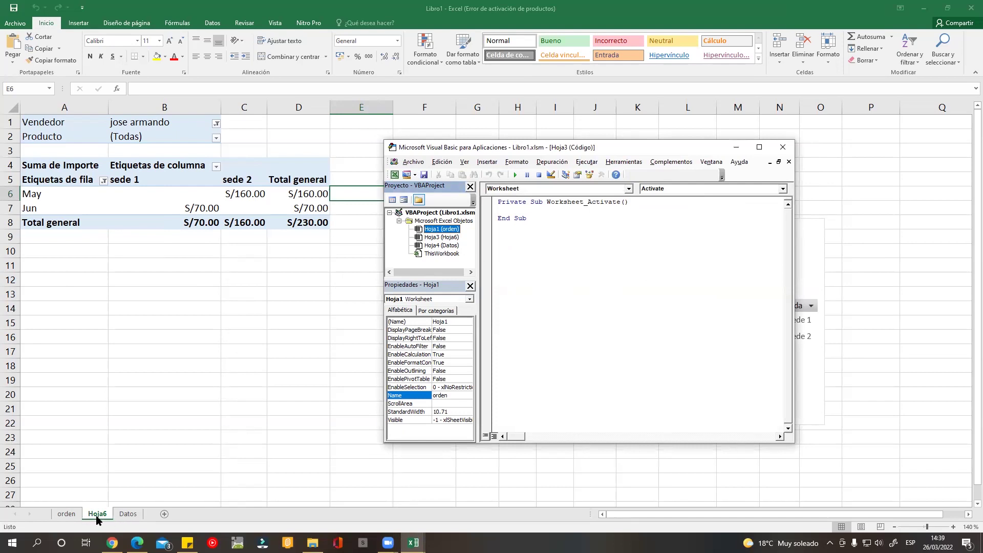
- Move the Hoja6 pivot chart up so it starts near row 4
click(128, 514)
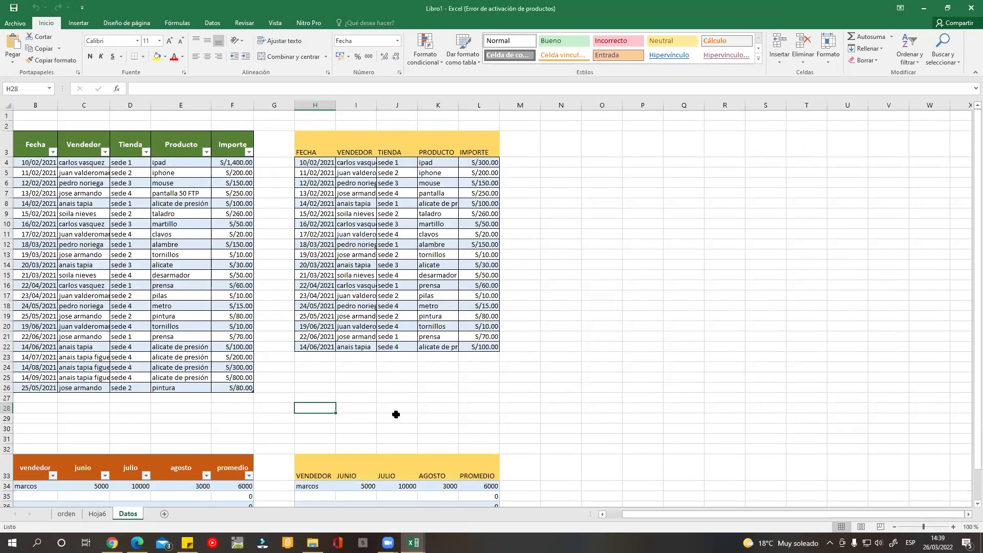
drag(520, 429, 66, 212)
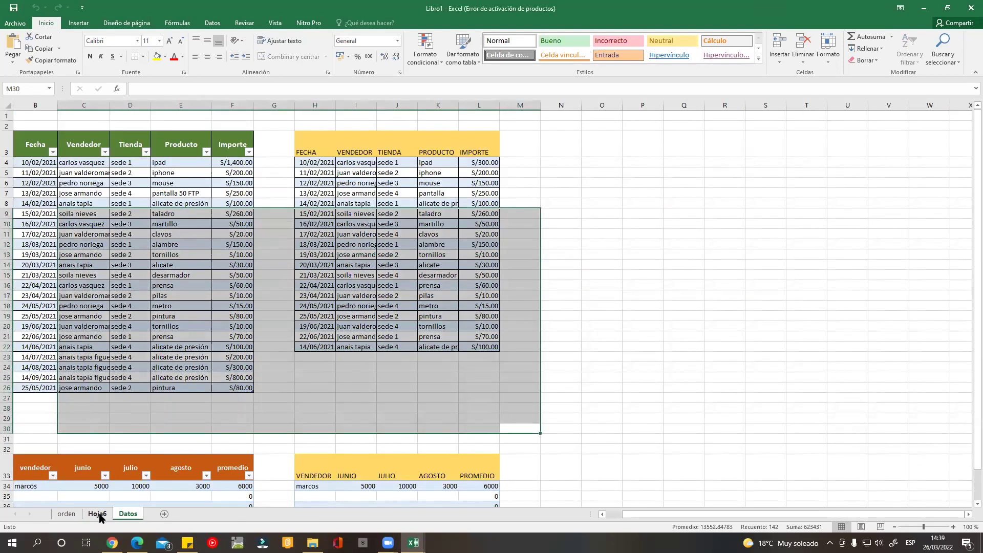
click(98, 514)
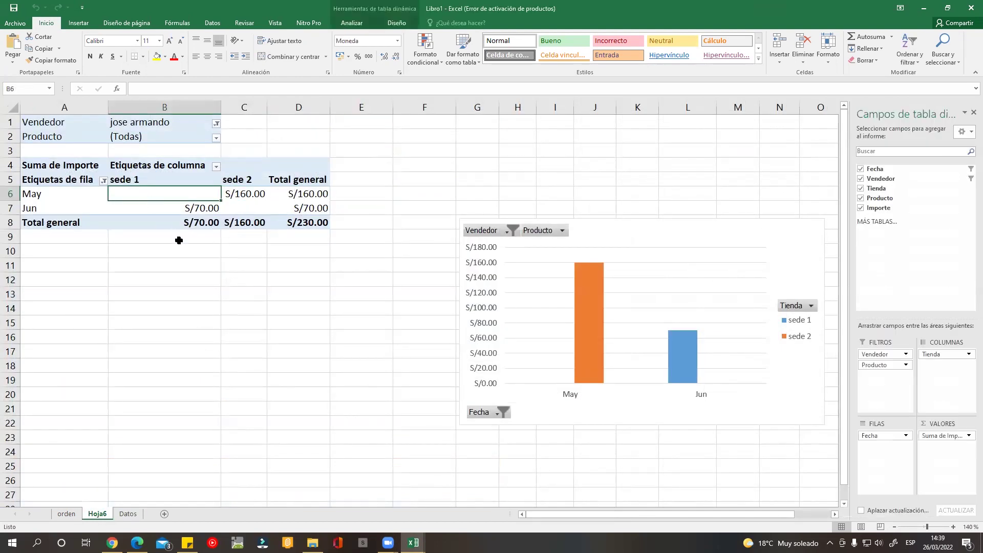
drag(681, 238, 681, 167)
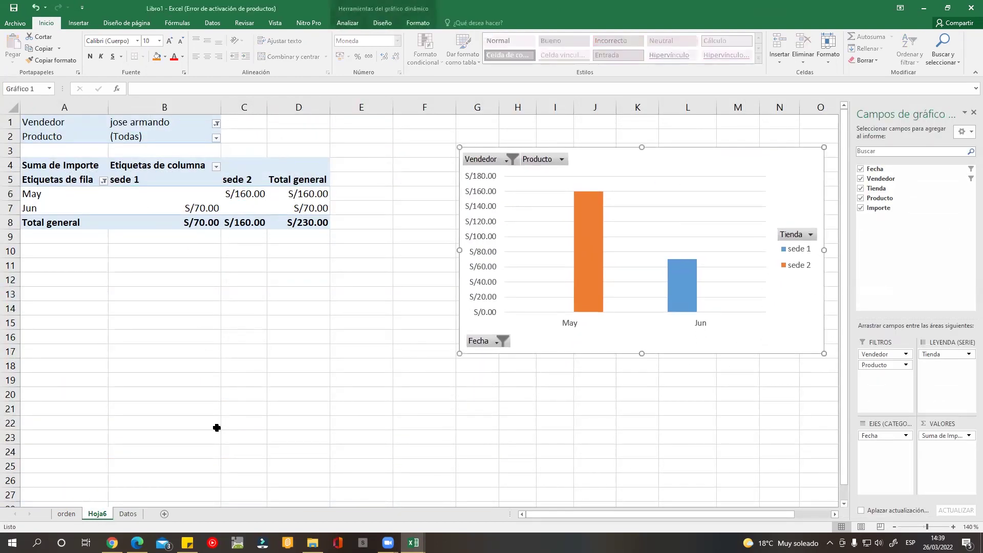
- Select the Datos source table and view its name in the table design settings
click(128, 514)
drag(35, 141, 235, 387)
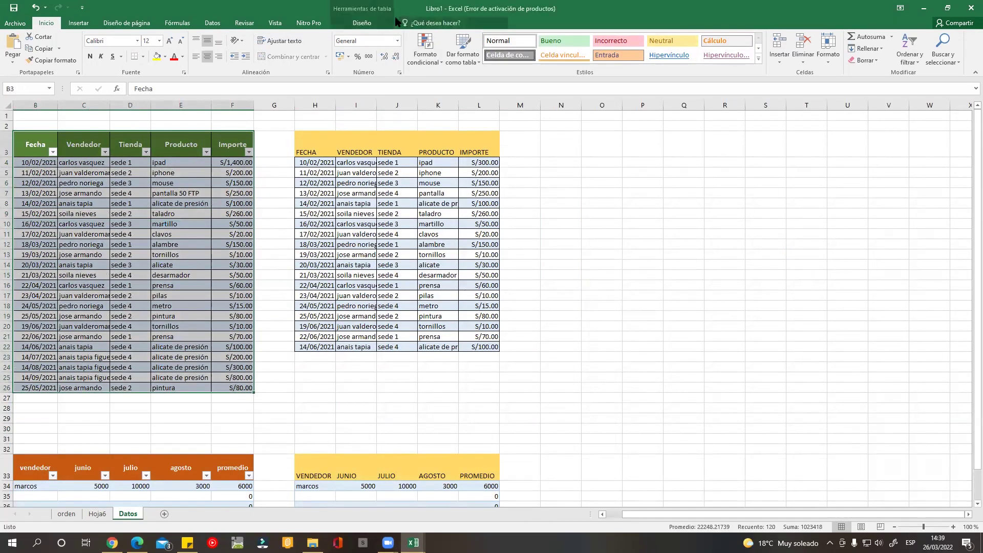
click(365, 23)
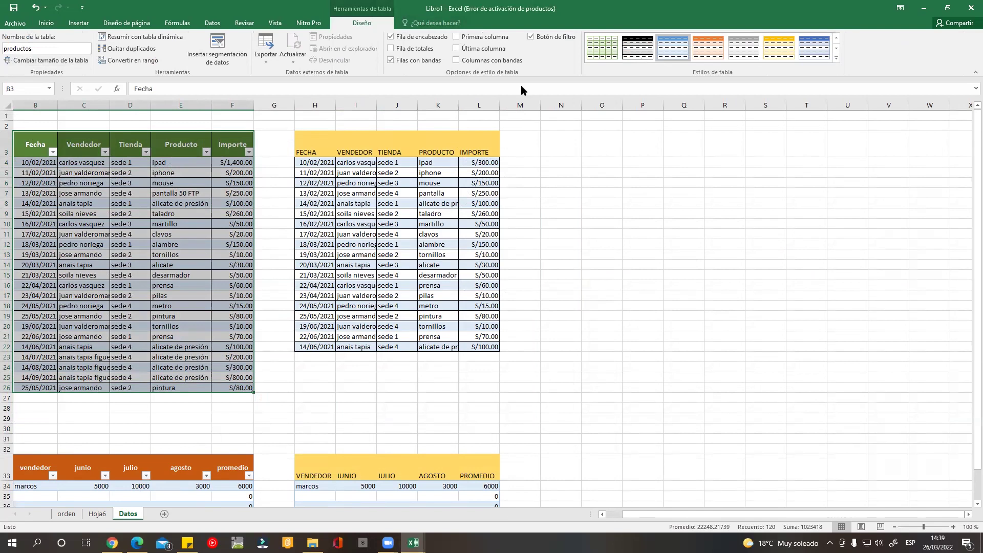
- Back on Hoja6, deselect the chart and open the VBA editor with Alt+F11
click(97, 514)
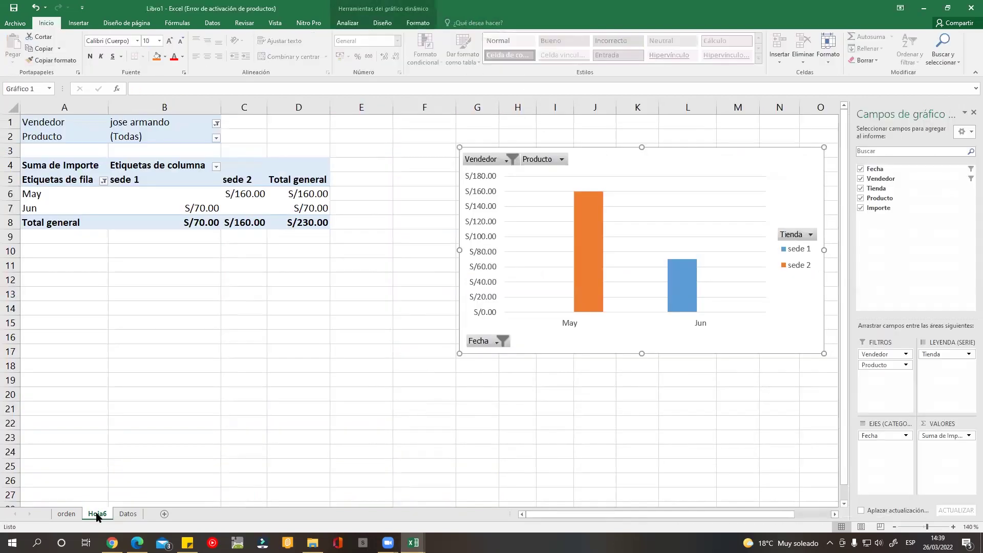
click(368, 309)
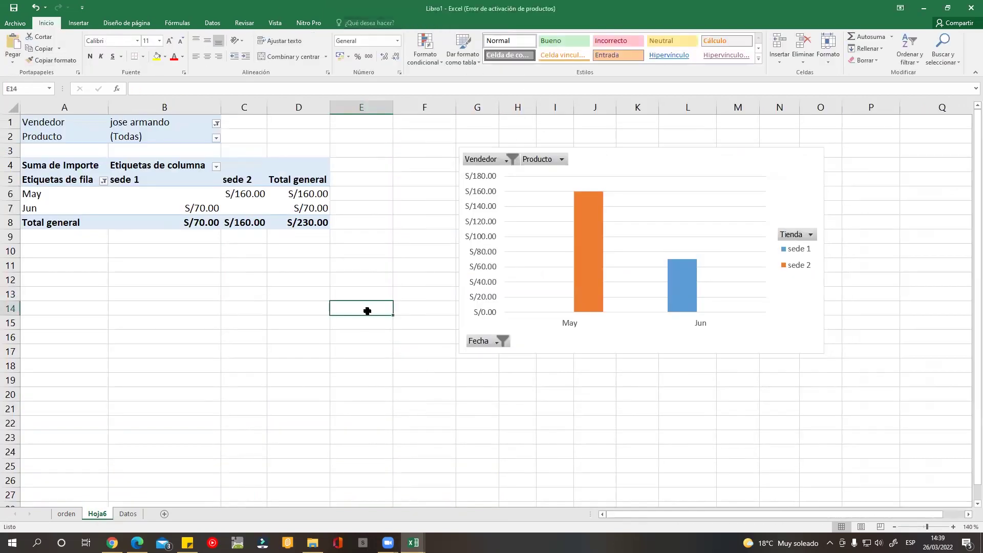
key(alt+F11)
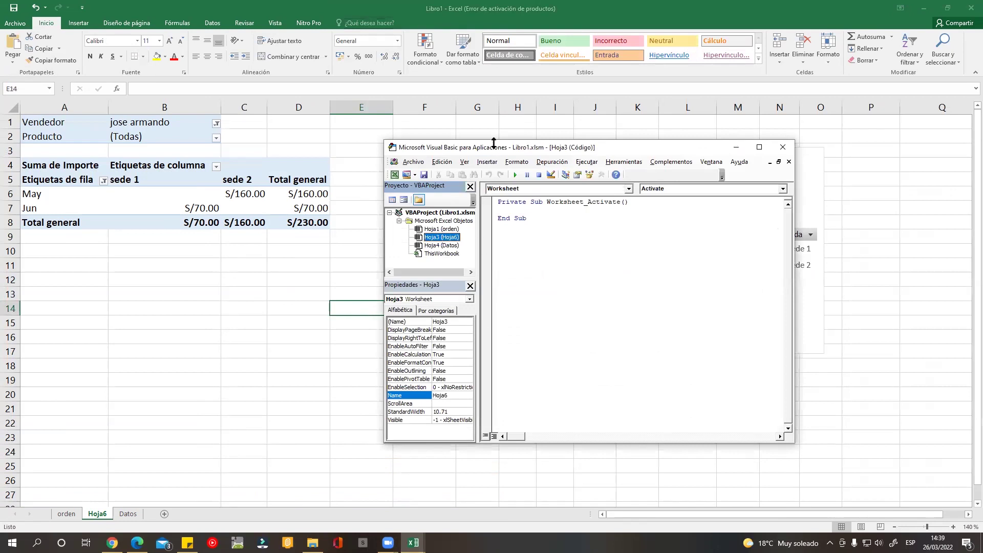
- Paste ActiveSheet.PivotTables("informe").PivotCache.Refresh into Hoja6's Worksheet_Activate procedure
drag(493, 148, 478, 139)
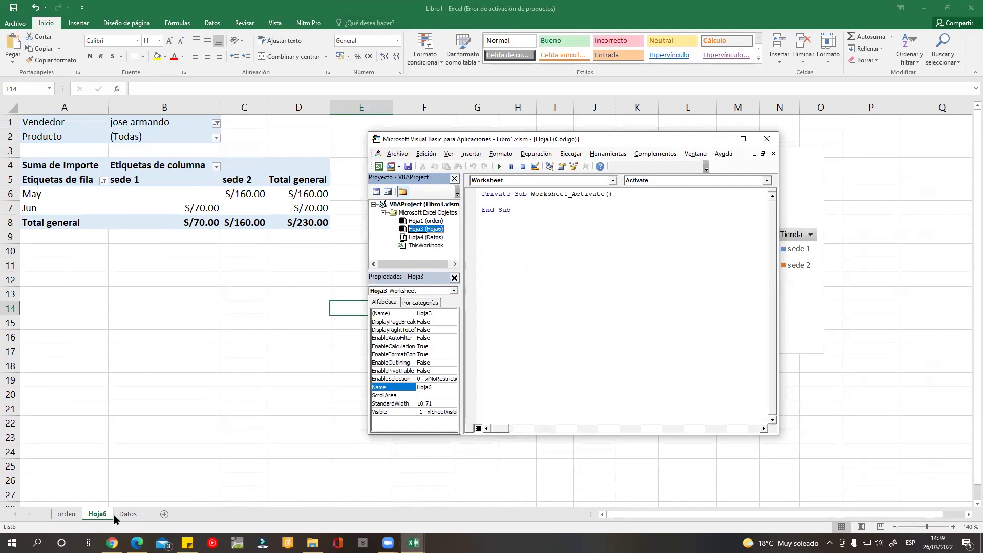
click(437, 231)
click(612, 181)
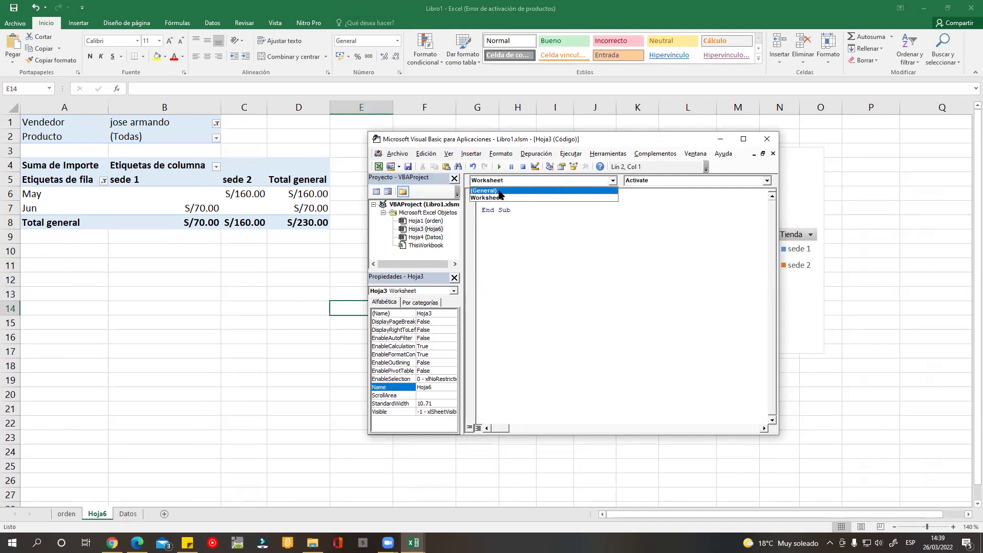
click(498, 190)
click(607, 184)
click(486, 198)
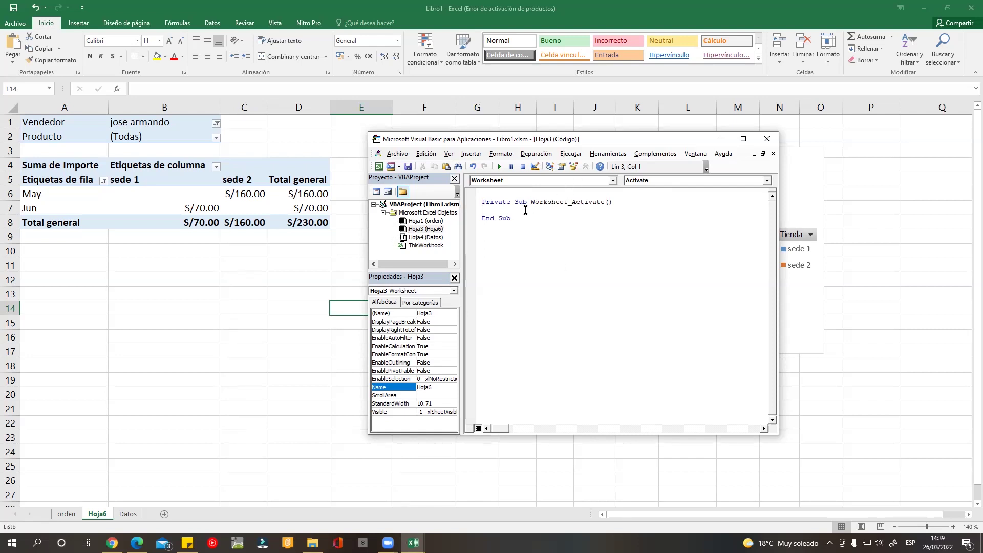
key(ctrl+v)
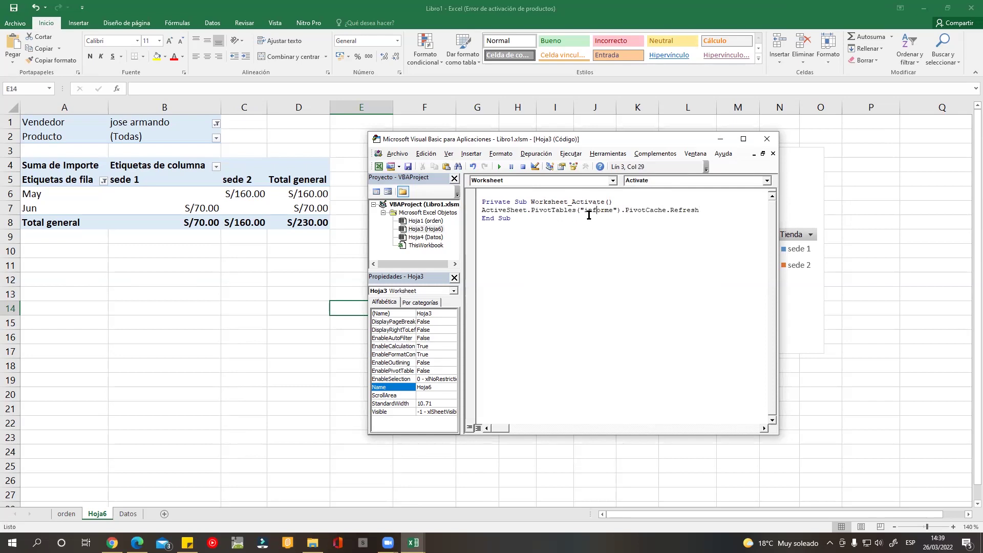
- Highlight ActiveSheet, 'informe' and PivotCache in the refresh line, then show the Datos sheet
click(491, 211)
drag(483, 210, 699, 210)
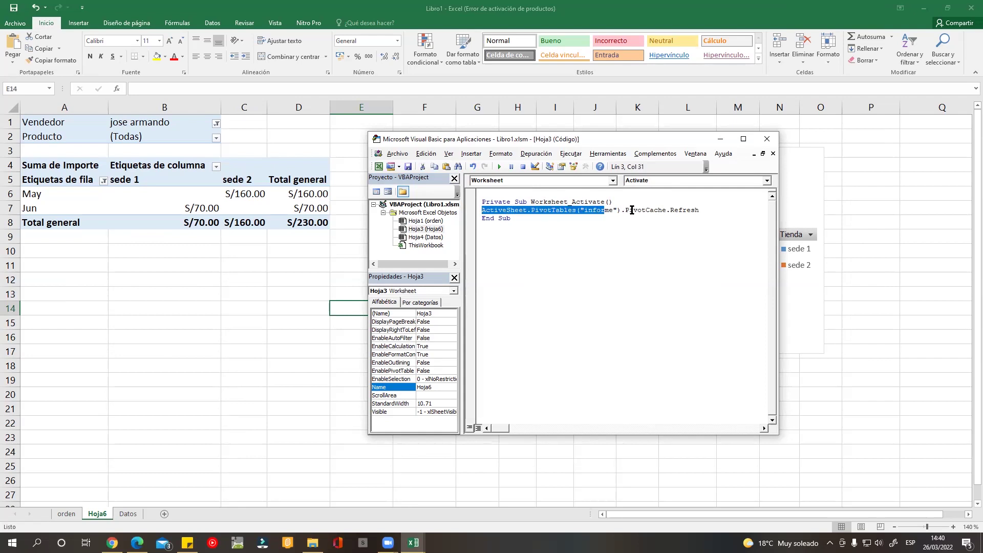
key(Down)
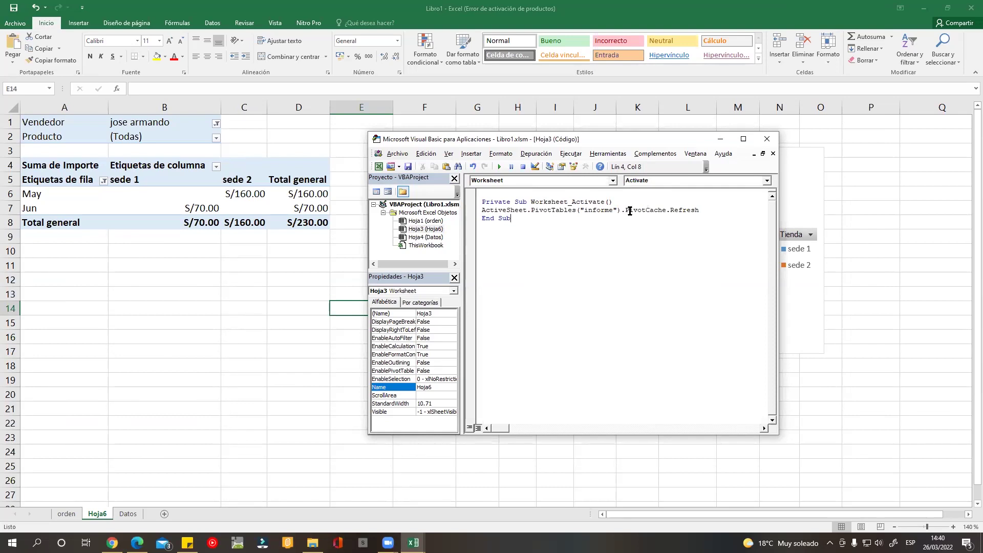
drag(484, 209, 526, 211)
click(523, 211)
drag(529, 211, 486, 211)
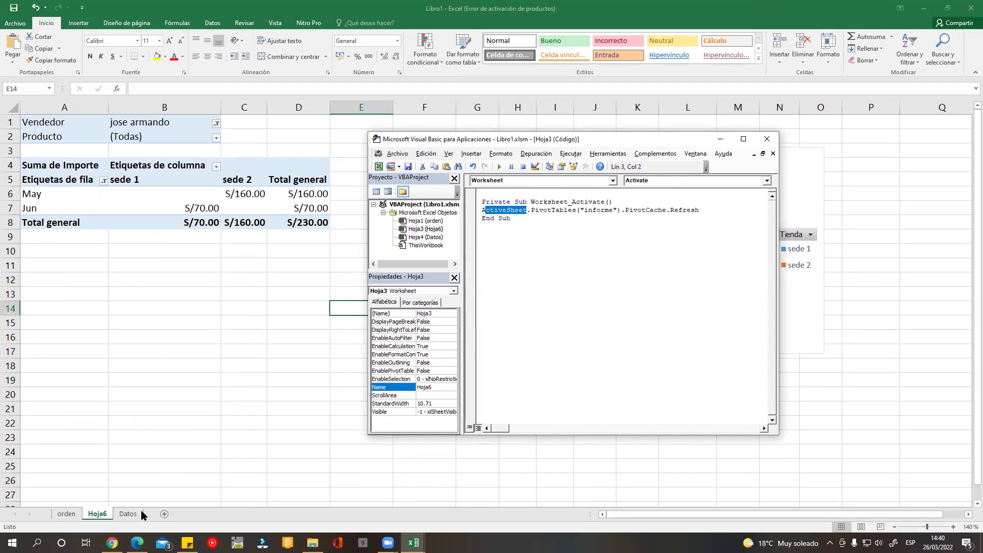
click(594, 211)
drag(584, 210, 617, 210)
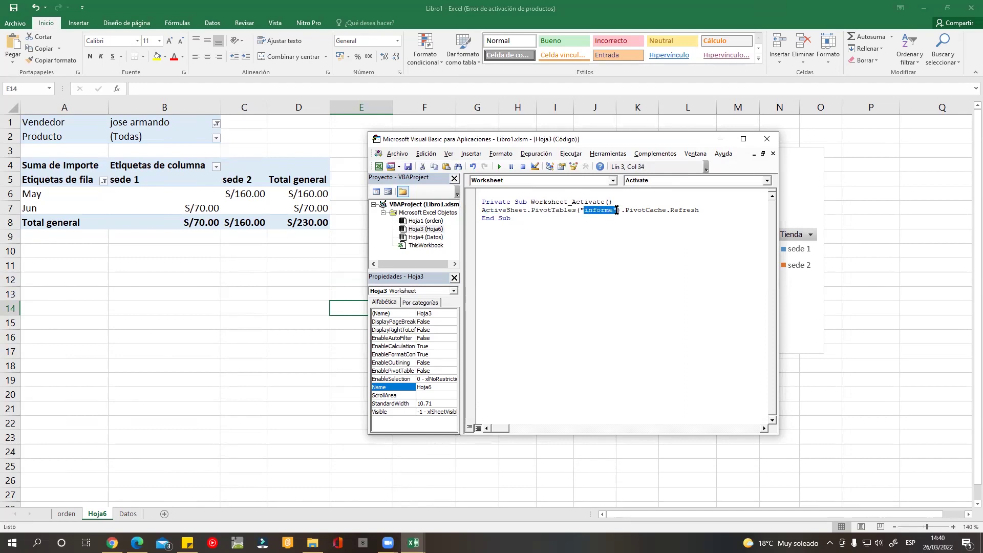
click(634, 211)
drag(630, 211, 670, 210)
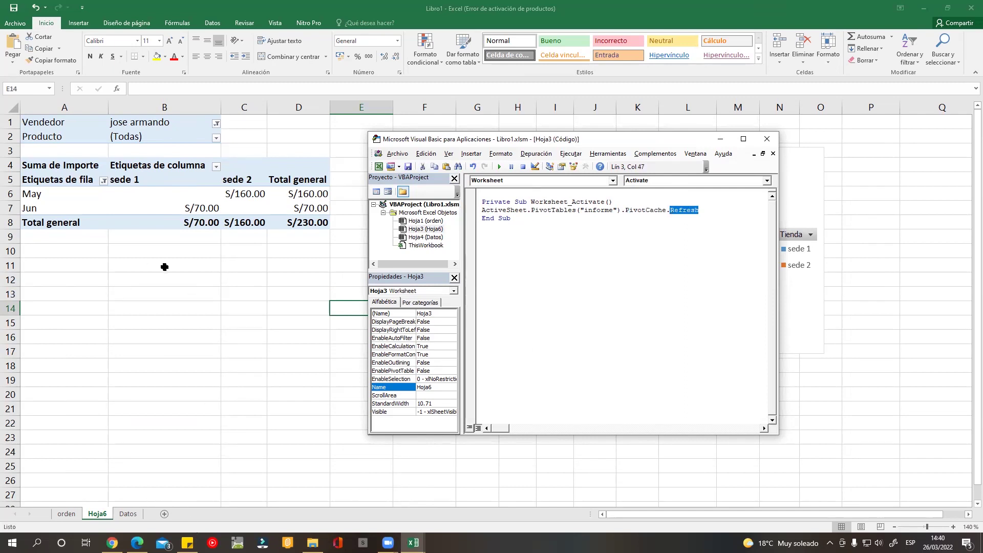
click(128, 515)
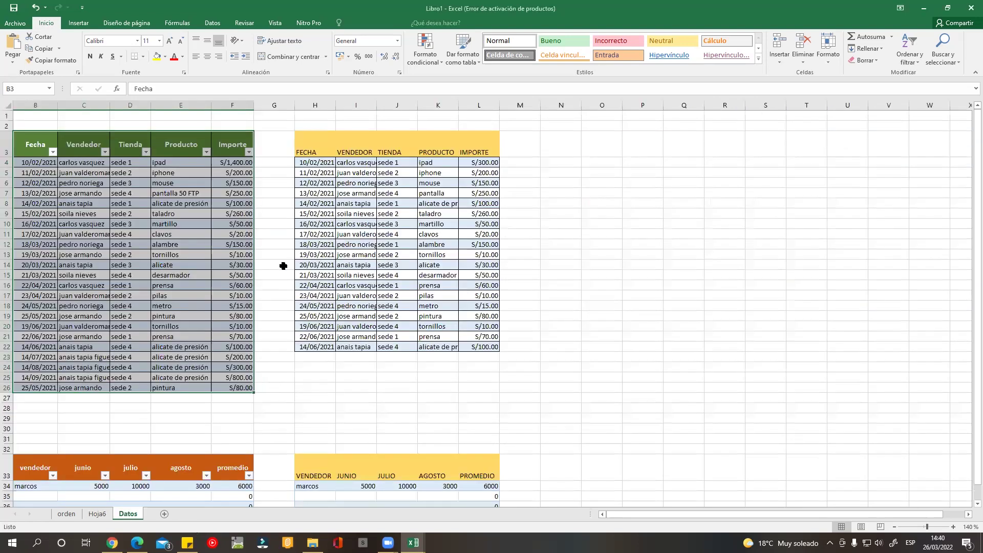
- Change the last Importe in Datos cell F26 to 1000
click(190, 296)
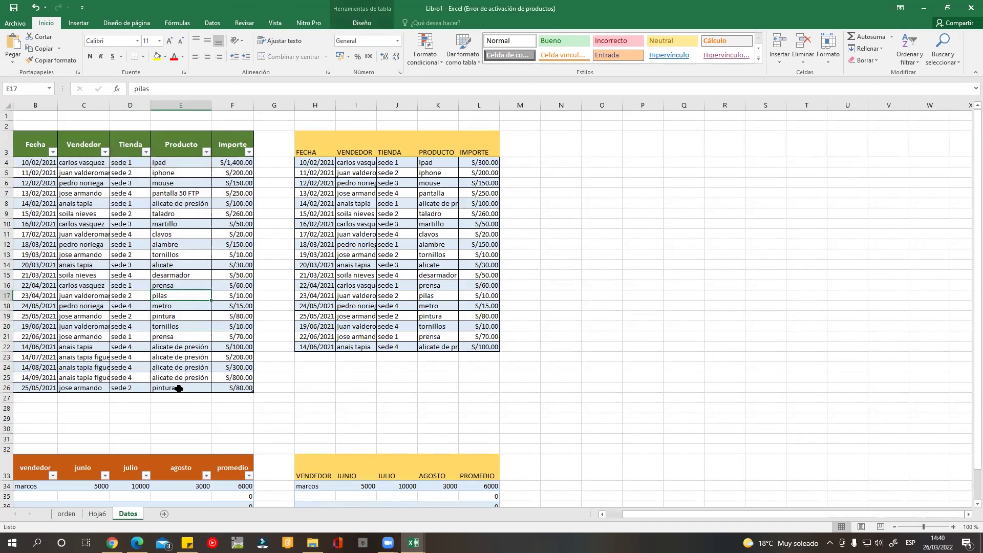
double_click(223, 385)
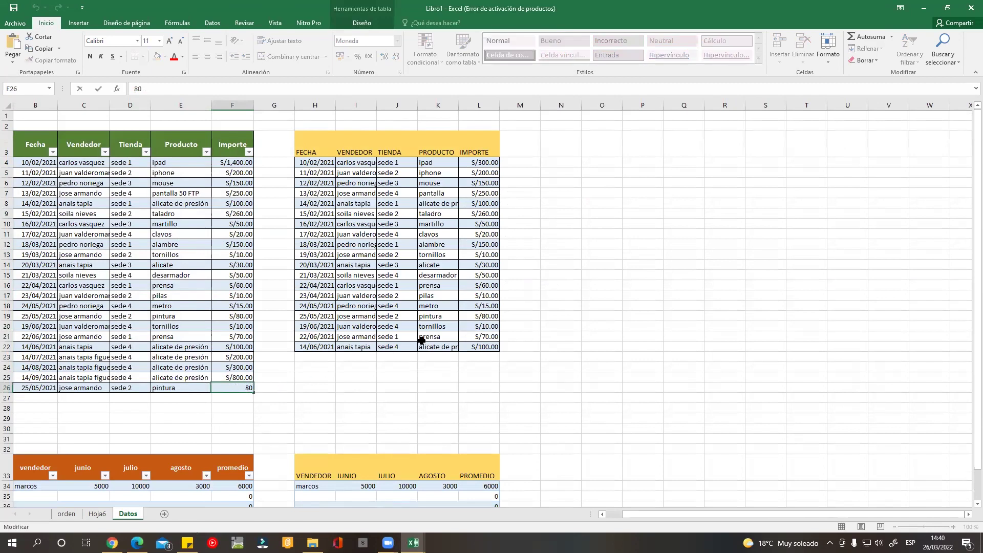
key(Delete)
click(333, 376)
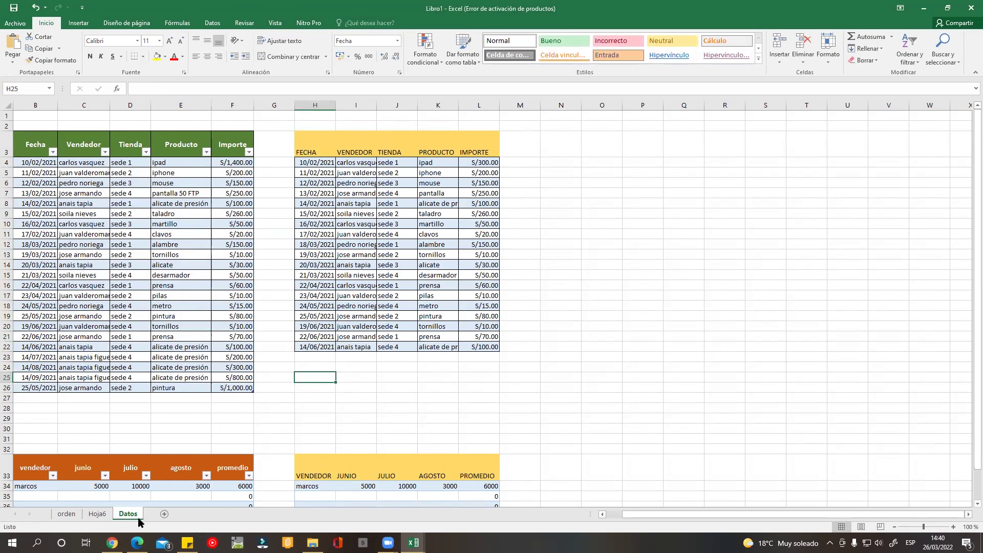
- Confirm Hoja6's refreshed pivot totals S/1,150.00, then bring the VBA editor back
click(99, 515)
key(alt+F5)
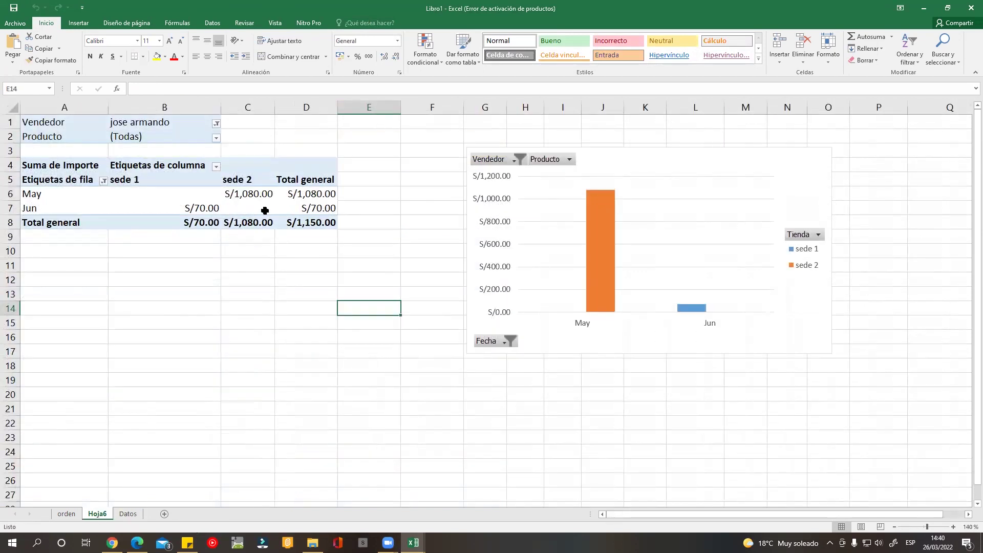
drag(248, 193, 251, 222)
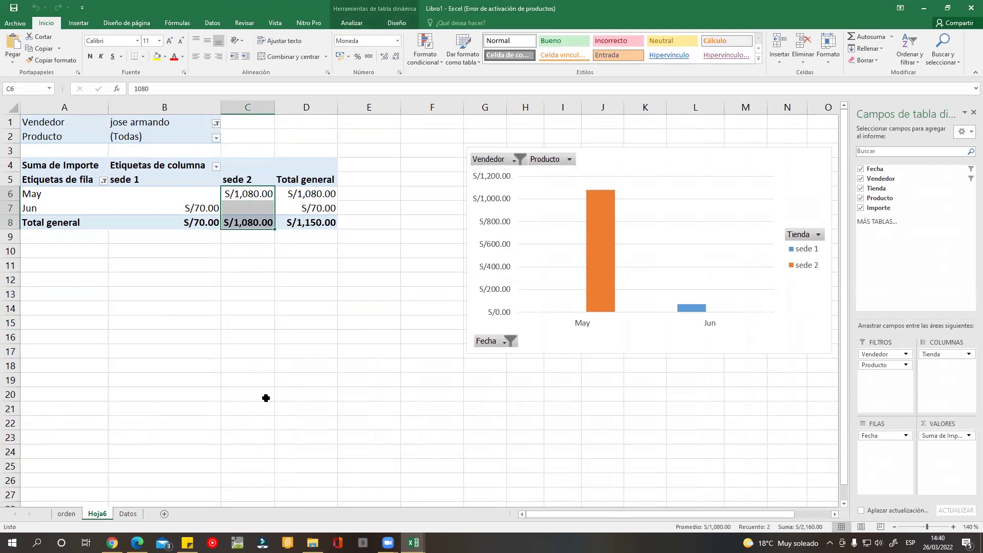
click(307, 351)
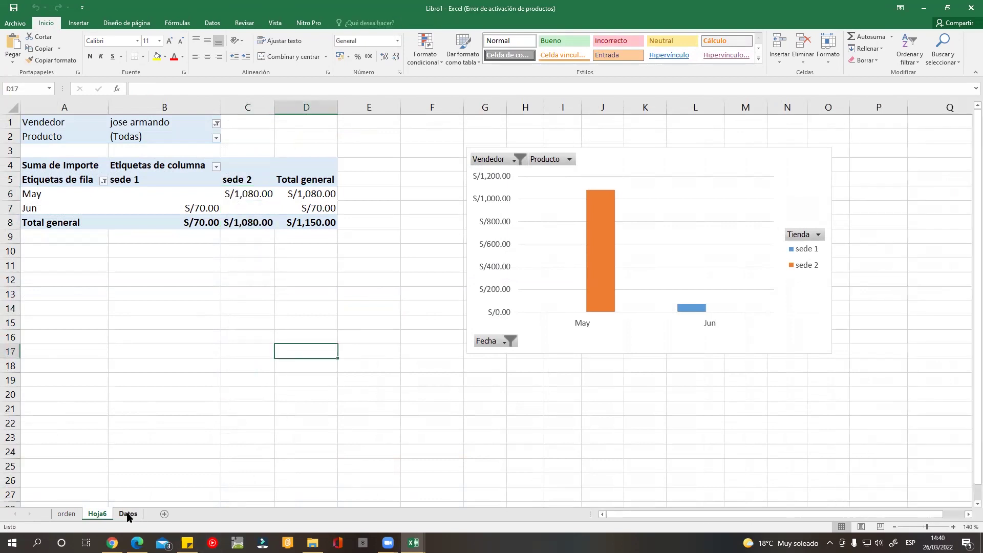
key(ctrl+Page_Down)
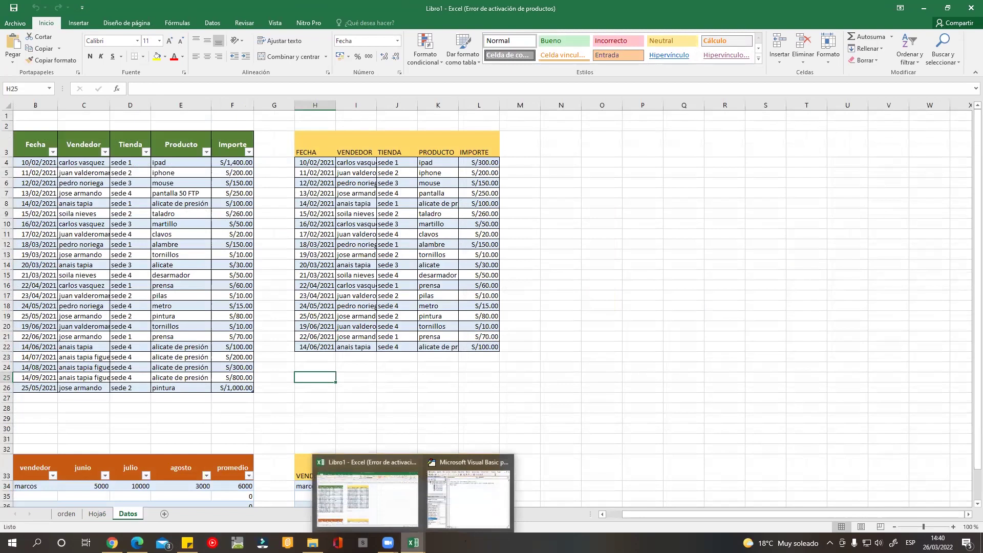
click(468, 496)
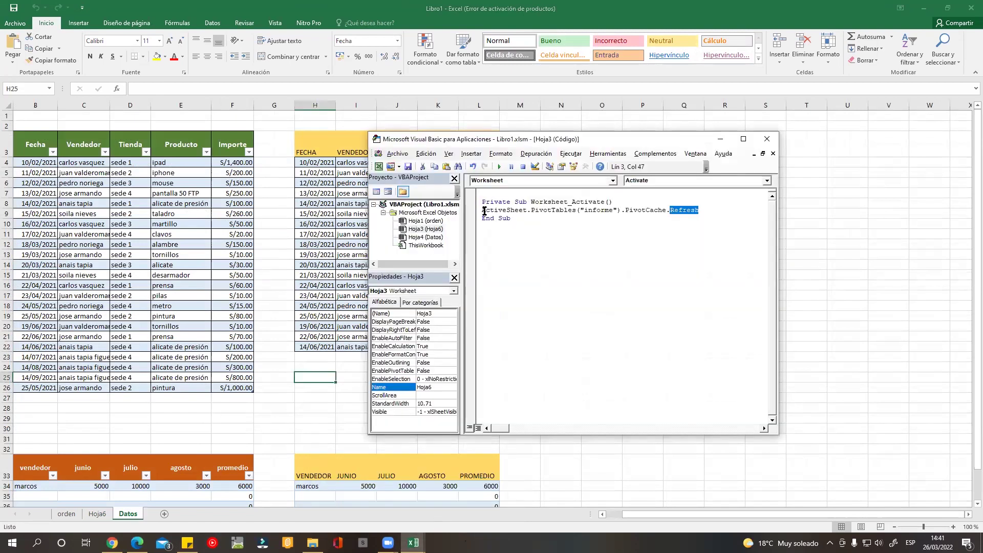
- Review the refresh code line, then check the May total of S/1,080.00 on Hoja6
drag(483, 211, 709, 209)
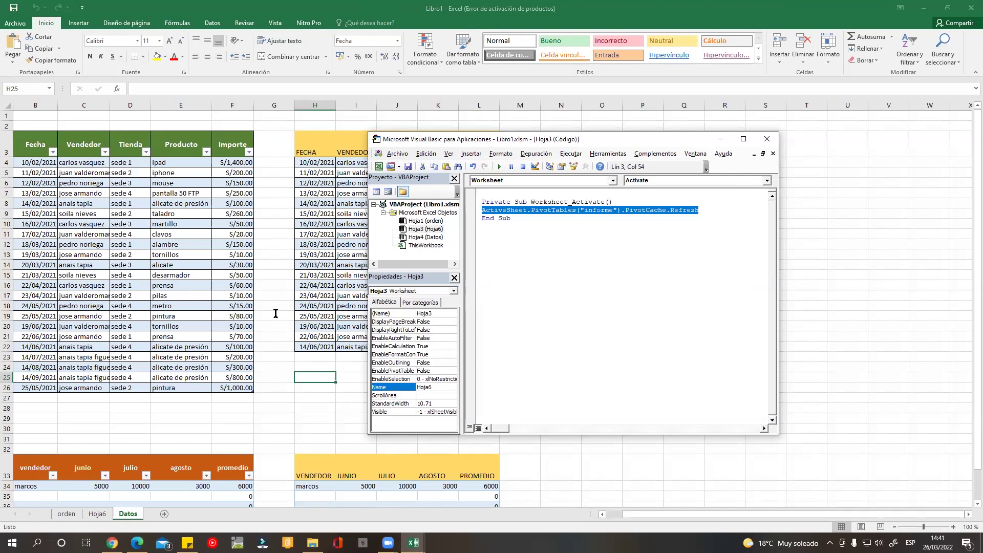
click(99, 514)
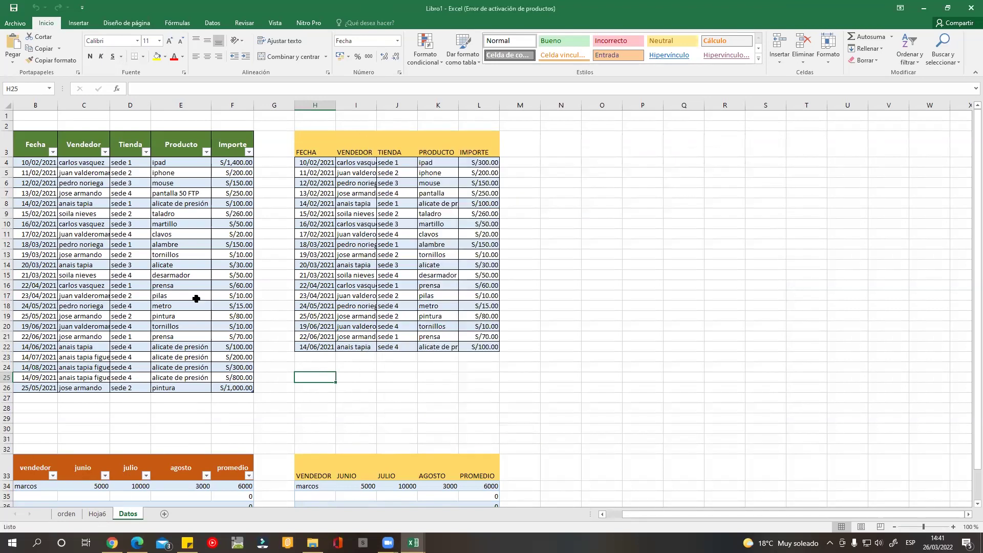
click(276, 198)
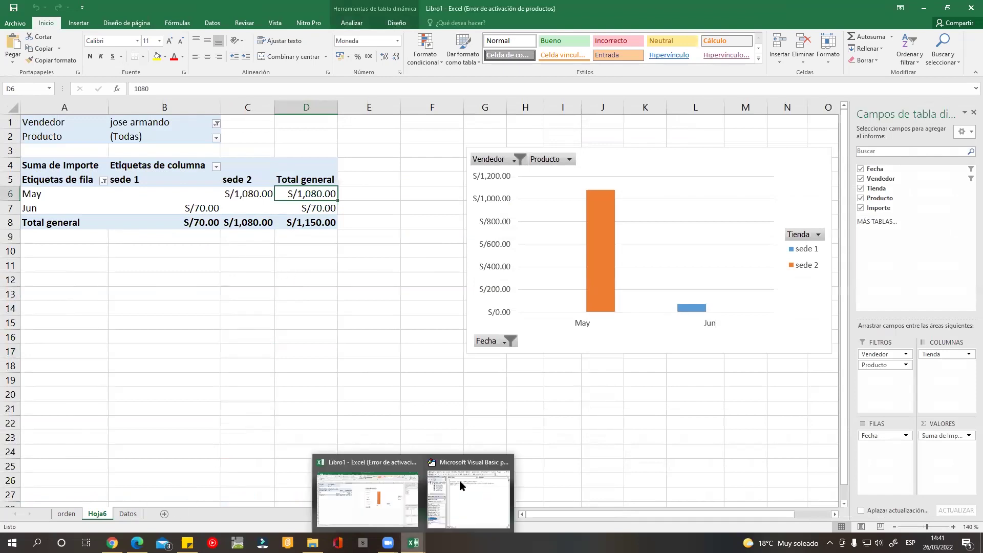
- Review the Refresh line and End Sub once more, then close the VBA editor
click(460, 480)
drag(484, 211, 700, 211)
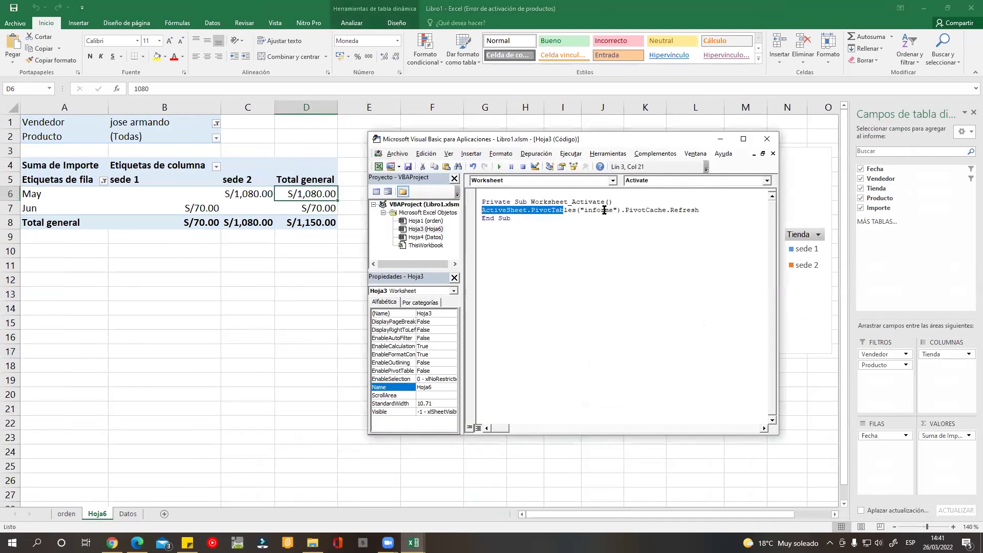
click(701, 249)
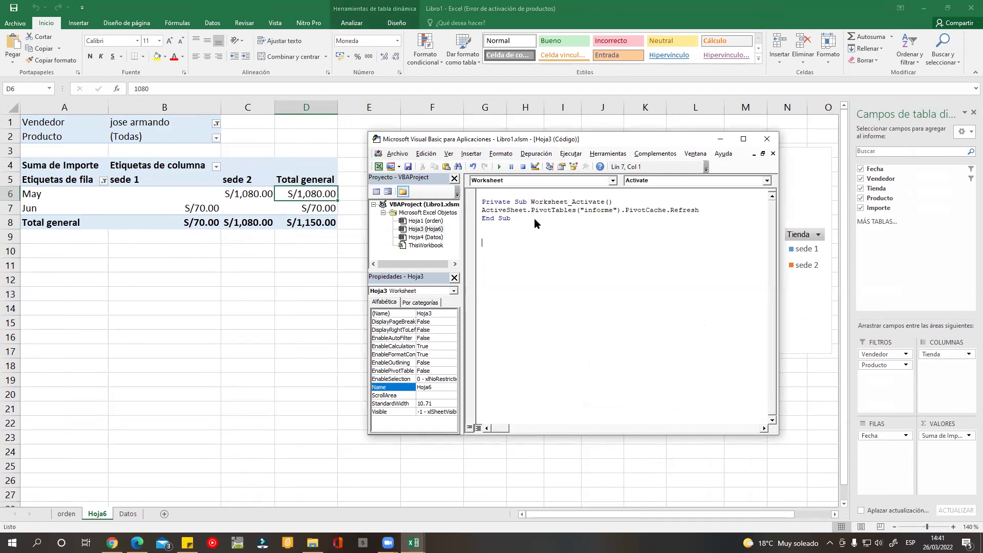
drag(482, 210, 710, 215)
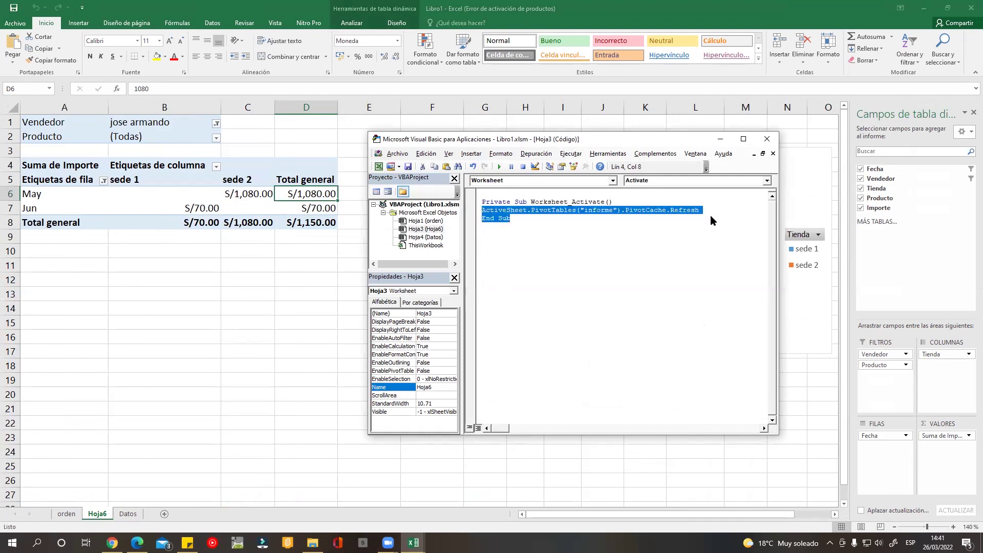
click(710, 216)
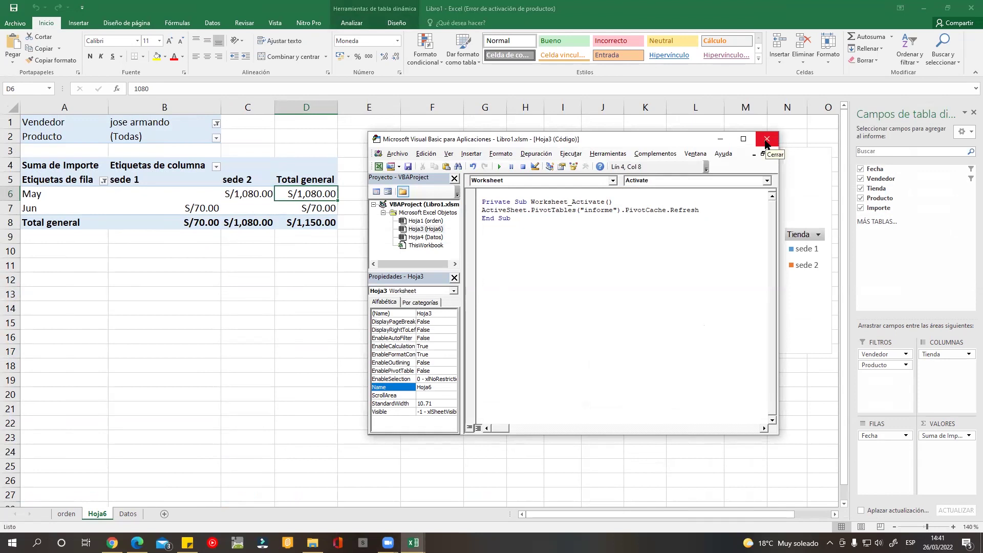
click(767, 141)
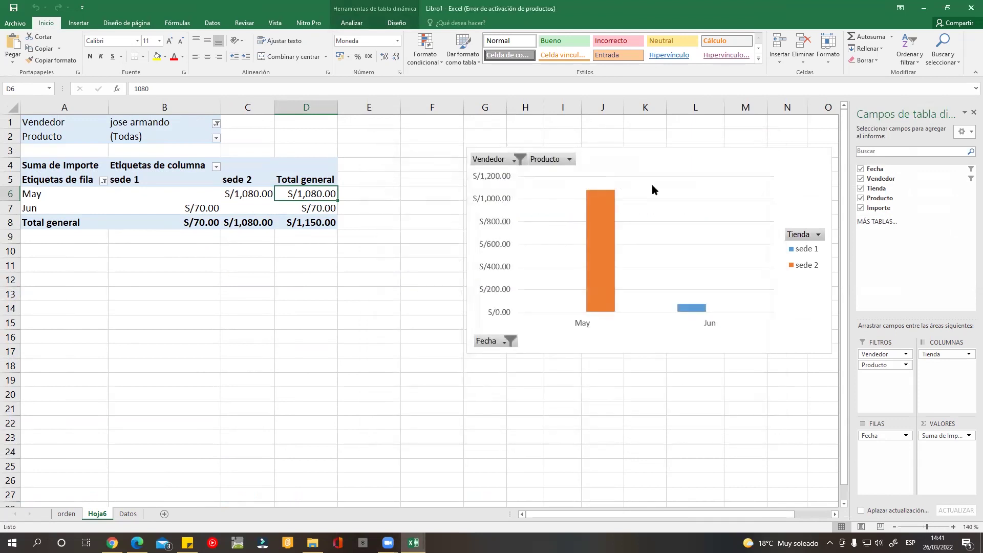
click(597, 184)
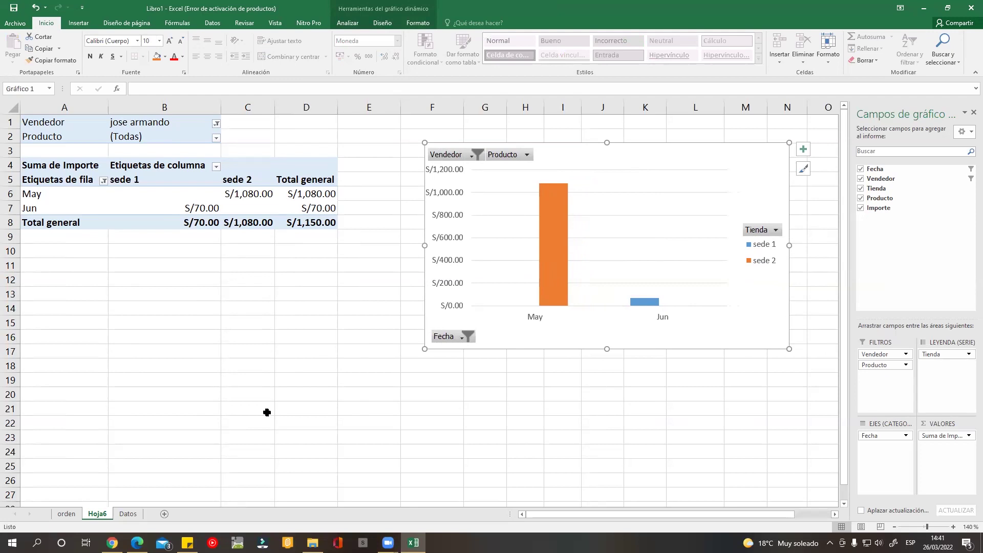
click(258, 307)
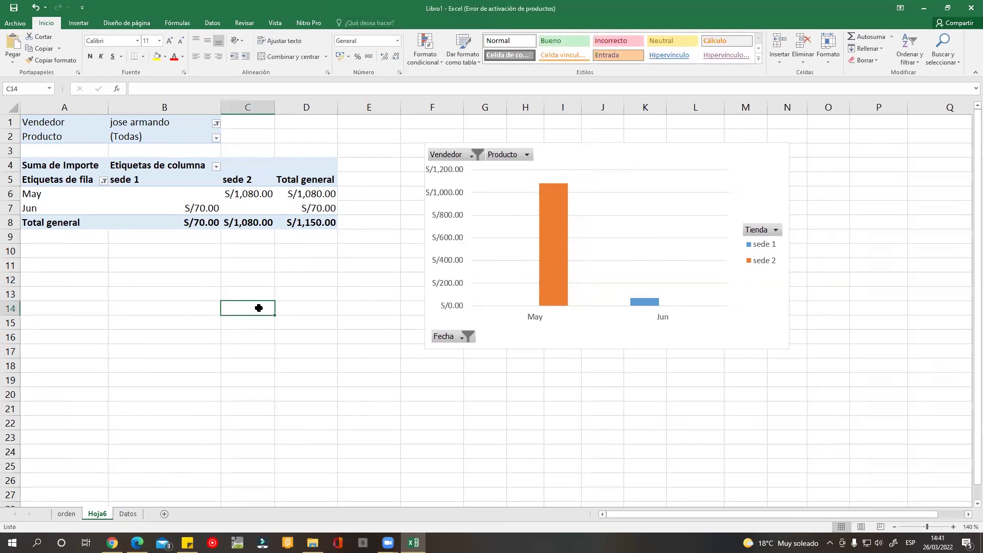
click(163, 192)
click(395, 23)
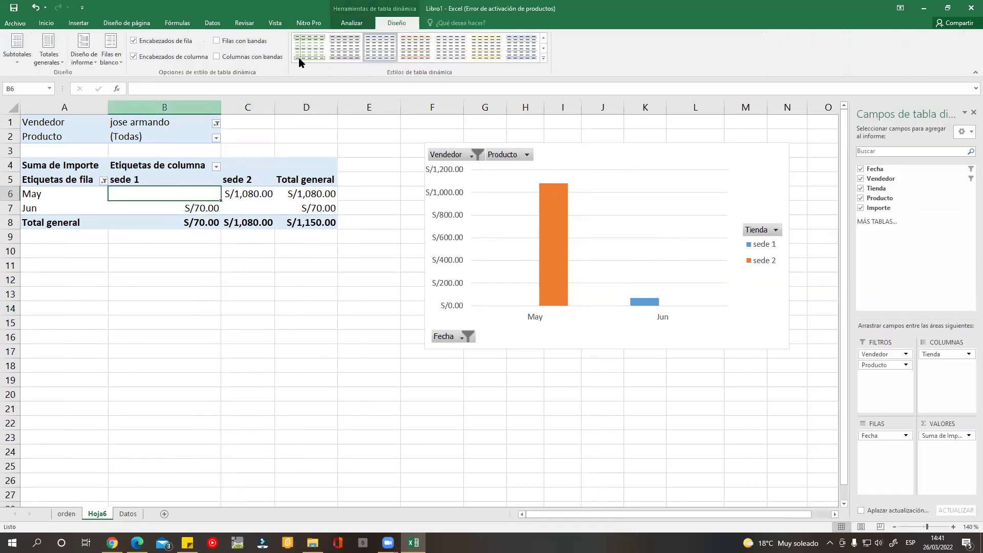
click(307, 307)
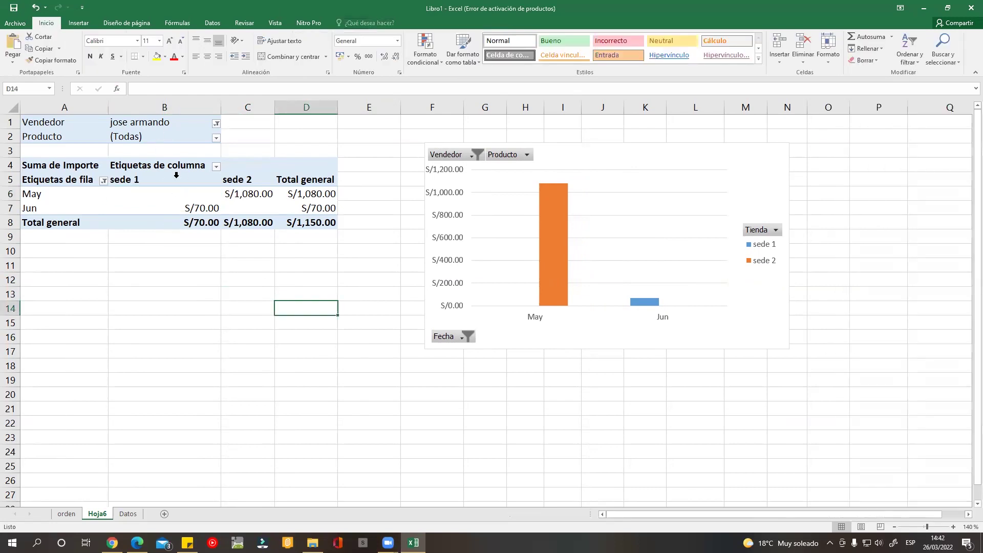
click(594, 154)
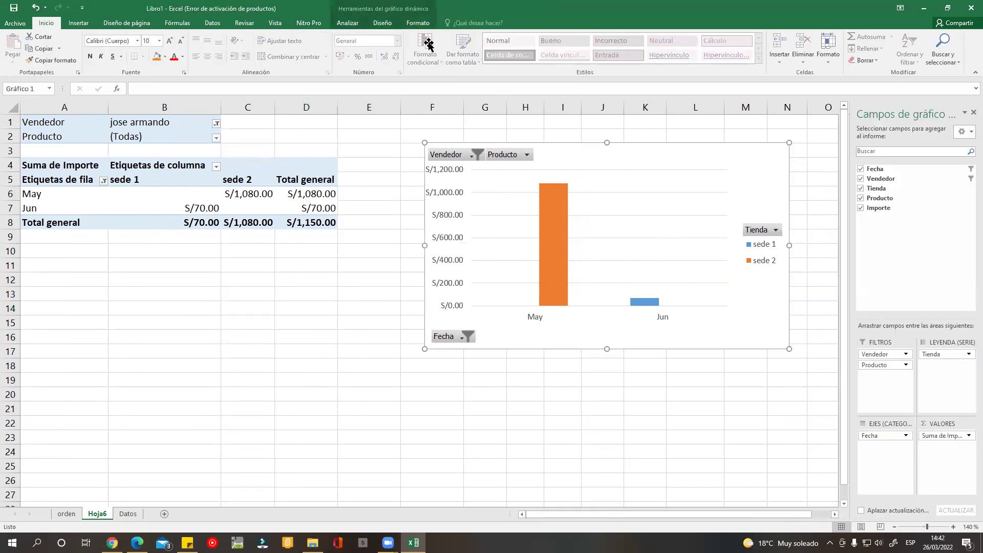
click(418, 22)
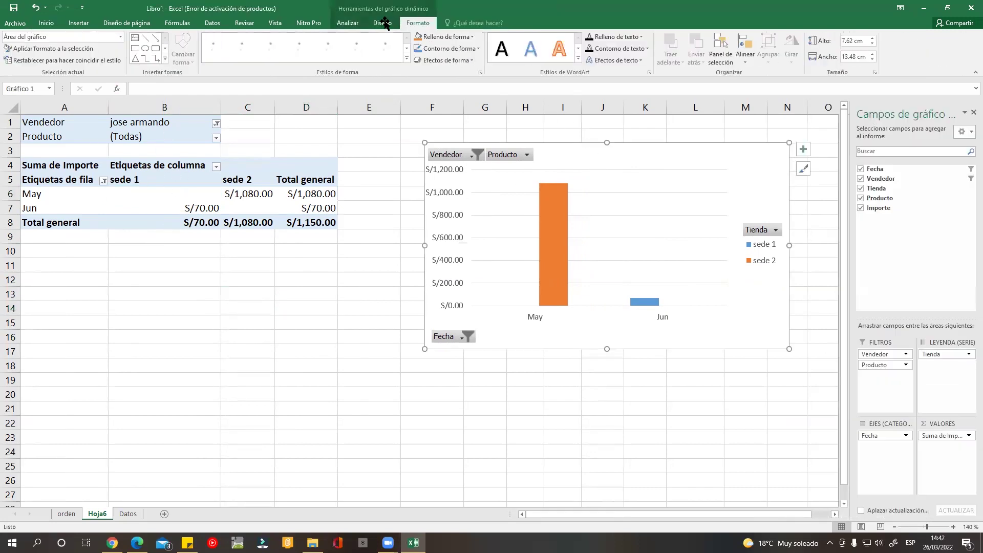
click(355, 23)
click(383, 22)
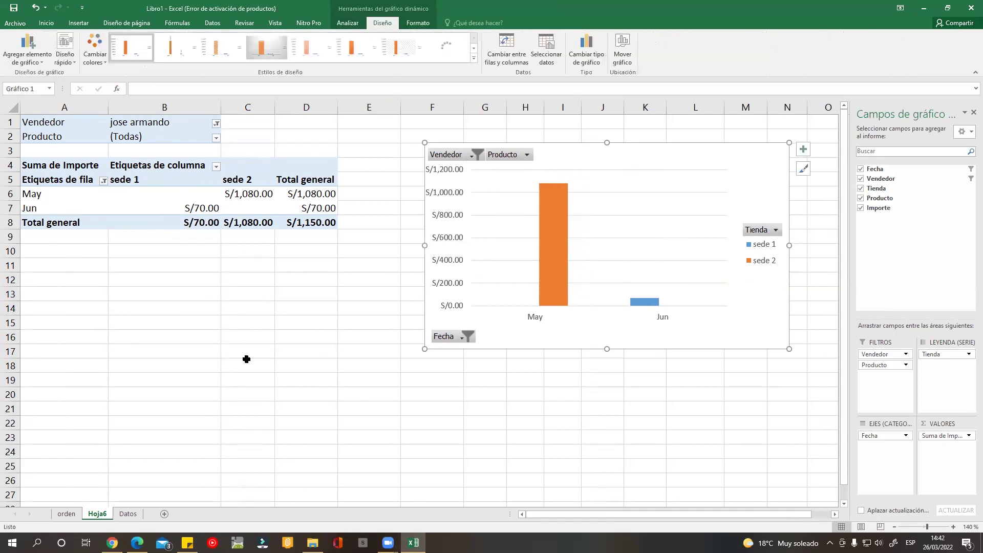
click(247, 365)
click(186, 193)
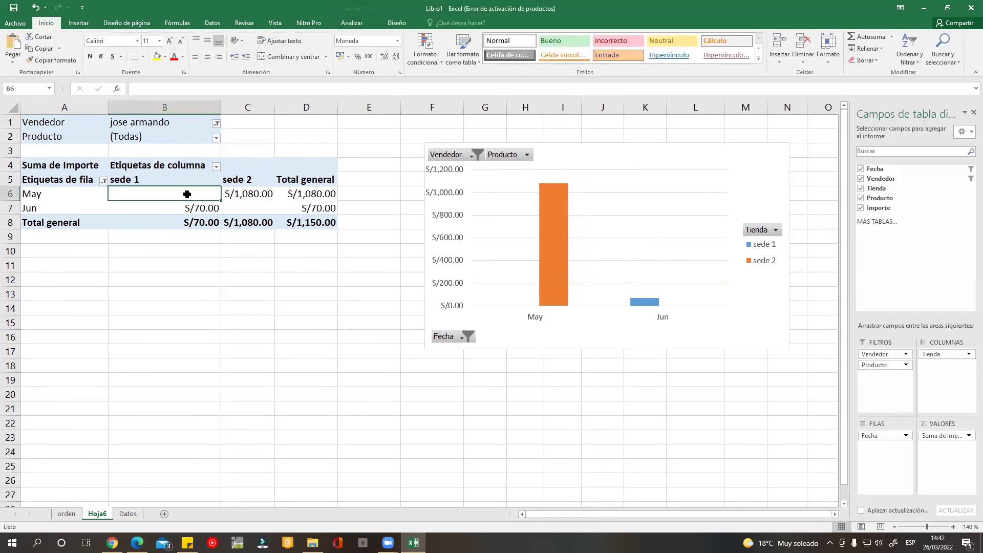
click(398, 23)
click(352, 22)
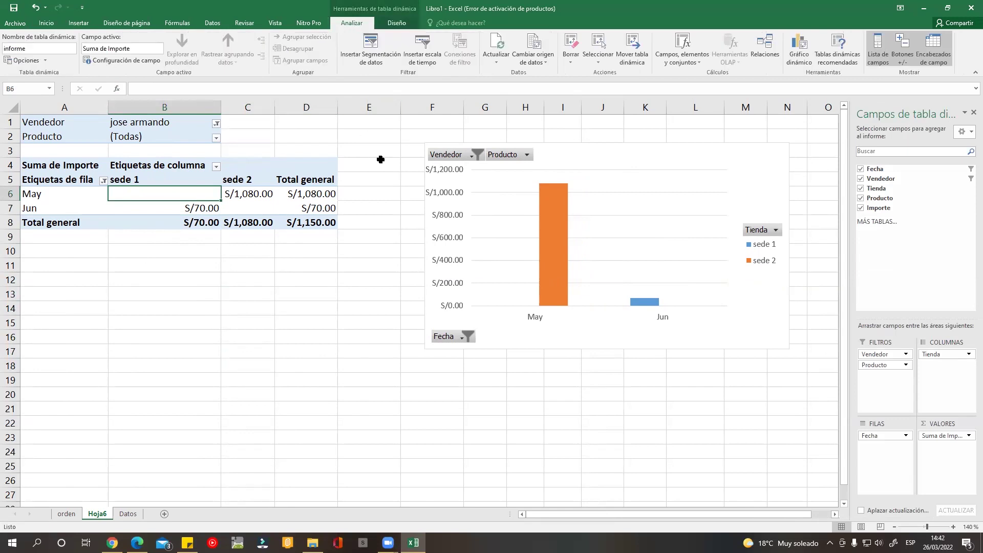
click(379, 165)
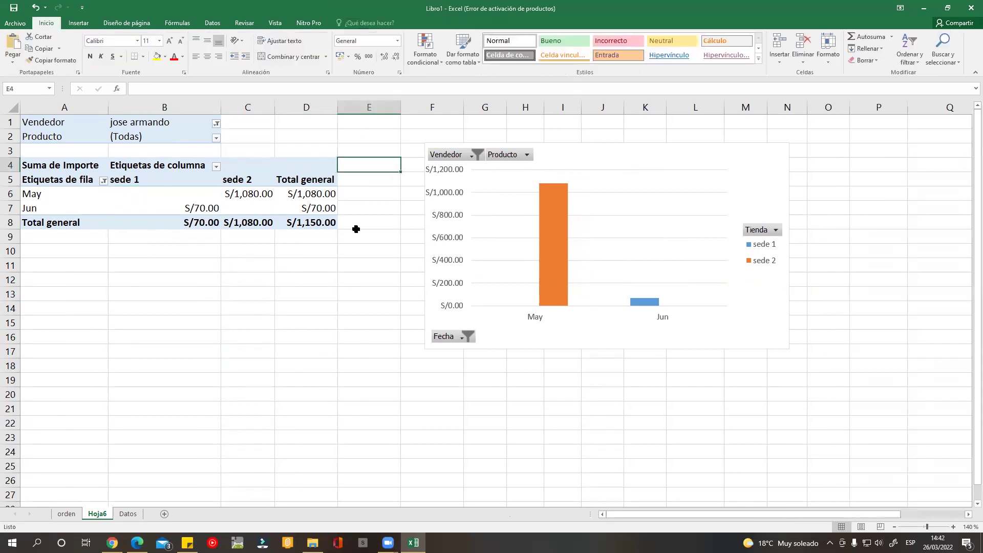
- On Datos, append 'ss' to the product in E9 so it reads 'taladro boss'
click(127, 513)
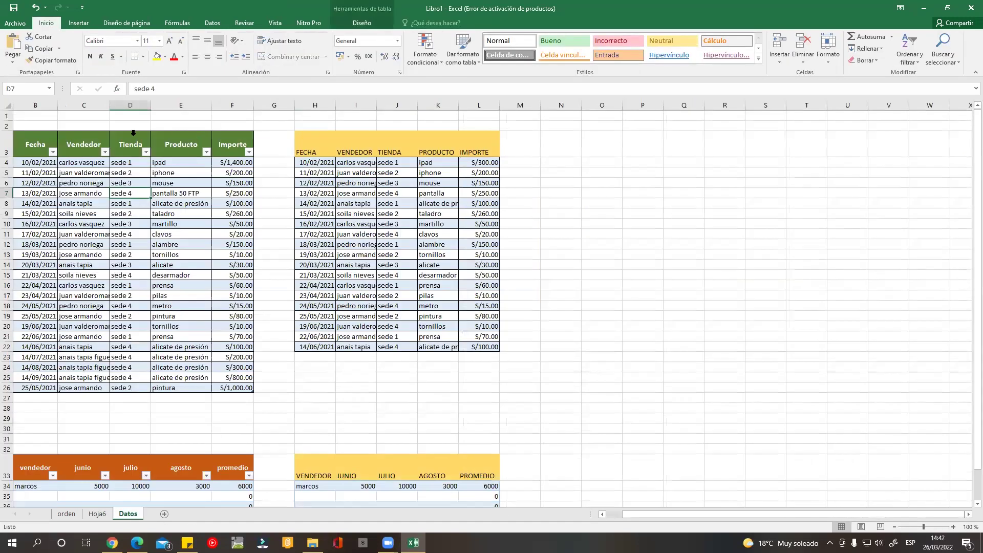
drag(50, 142, 241, 390)
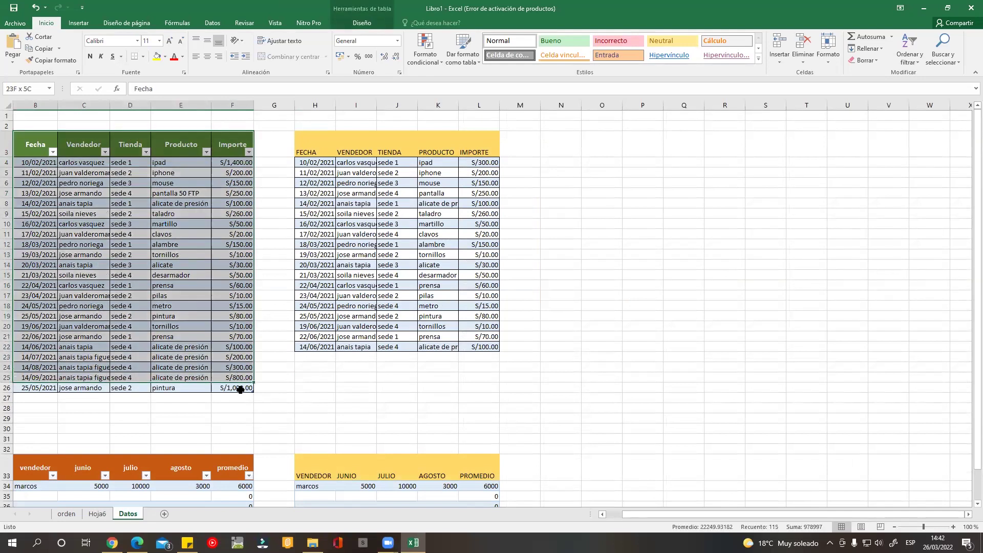
click(181, 337)
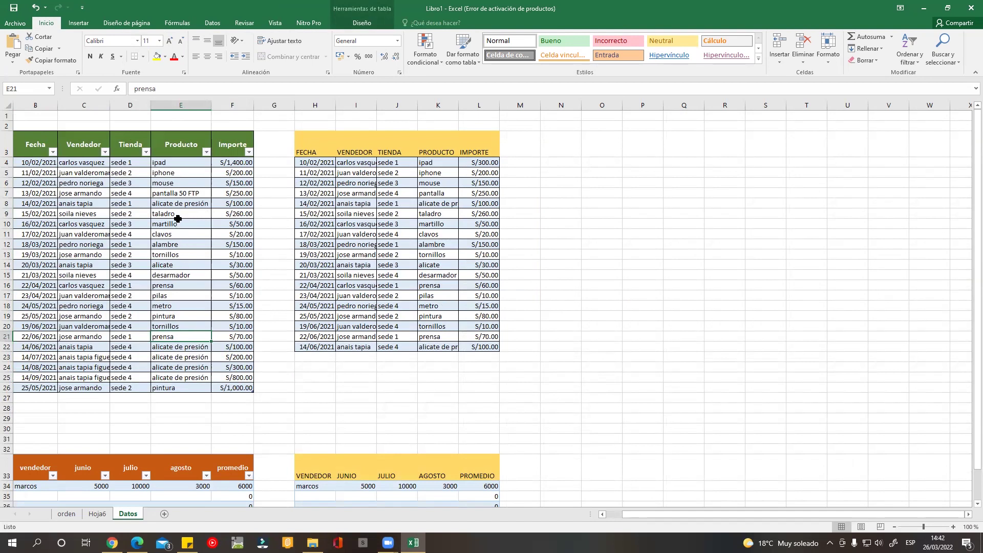
double_click(197, 215)
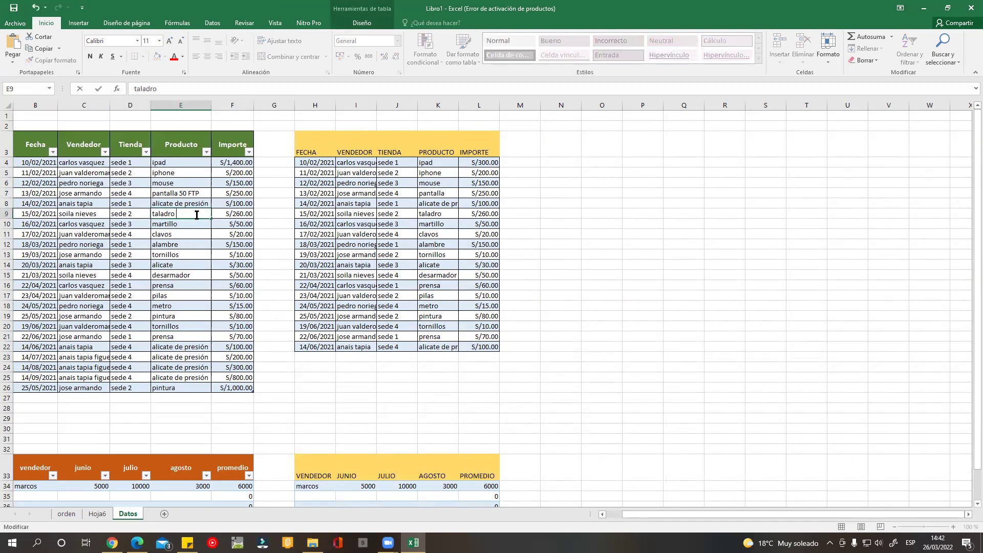
text( boss)
- Change the Importe in F9 from 260 to 360
double_click(234, 213)
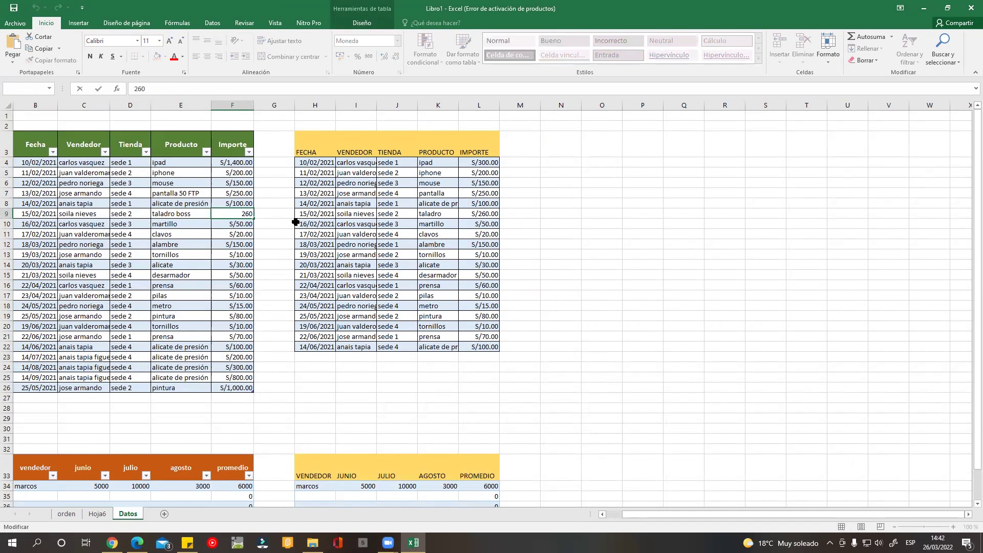
key(Delete)
text(3)
click(233, 418)
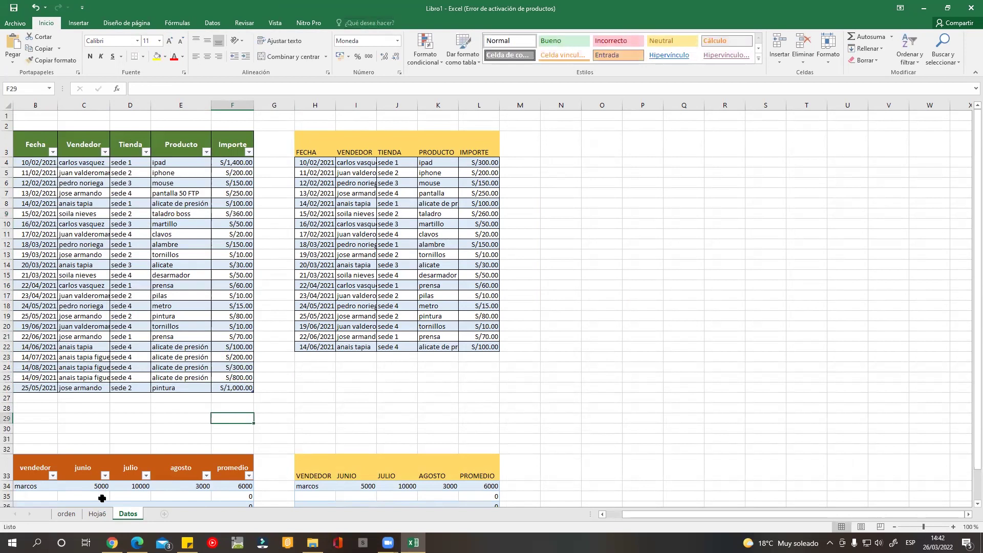
- Filter the Hoja6 pivot's Vendedor field to a different seller instead of the current one
click(98, 513)
click(217, 124)
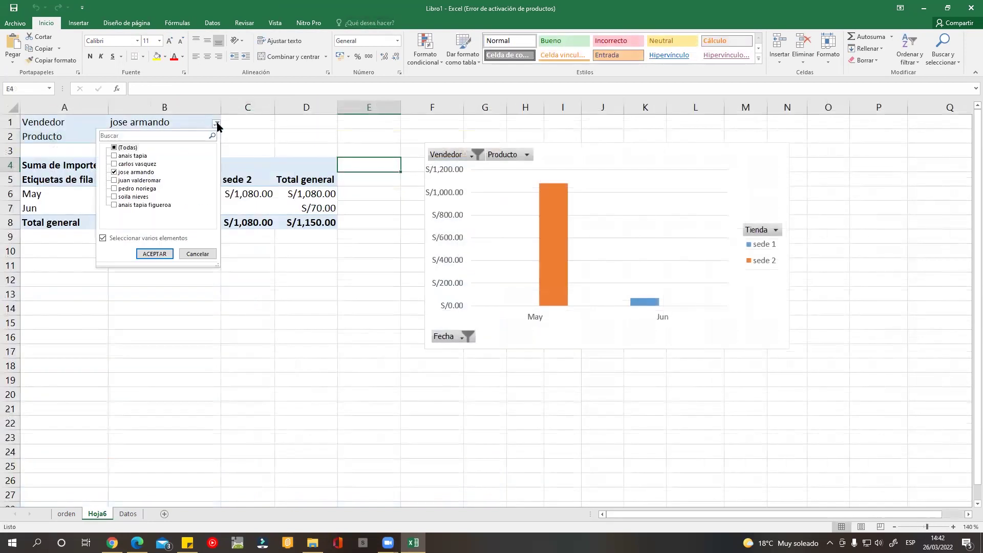
click(137, 196)
click(115, 173)
click(154, 254)
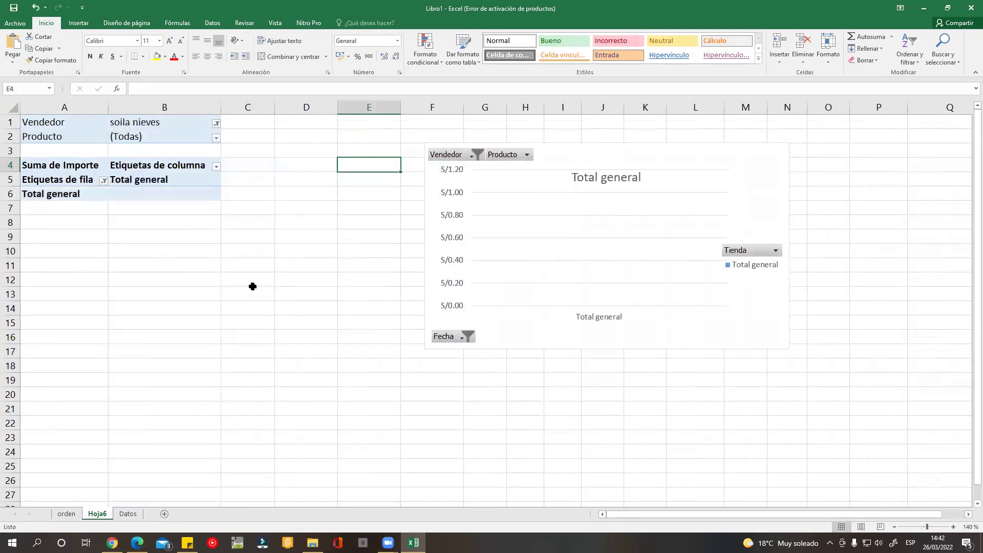
- Look through the Producto filter list without changing it, then go to Datos
click(216, 138)
drag(210, 193, 213, 241)
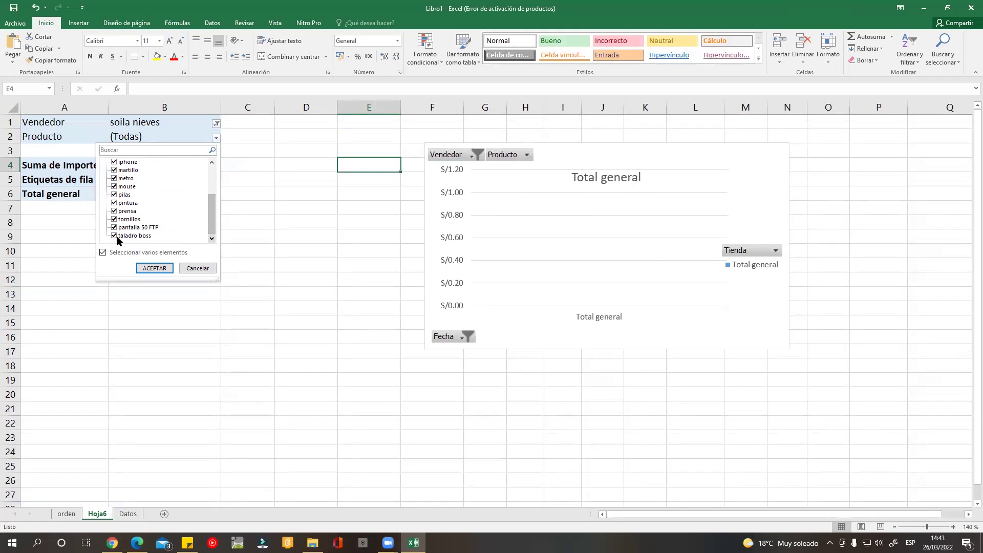
click(250, 253)
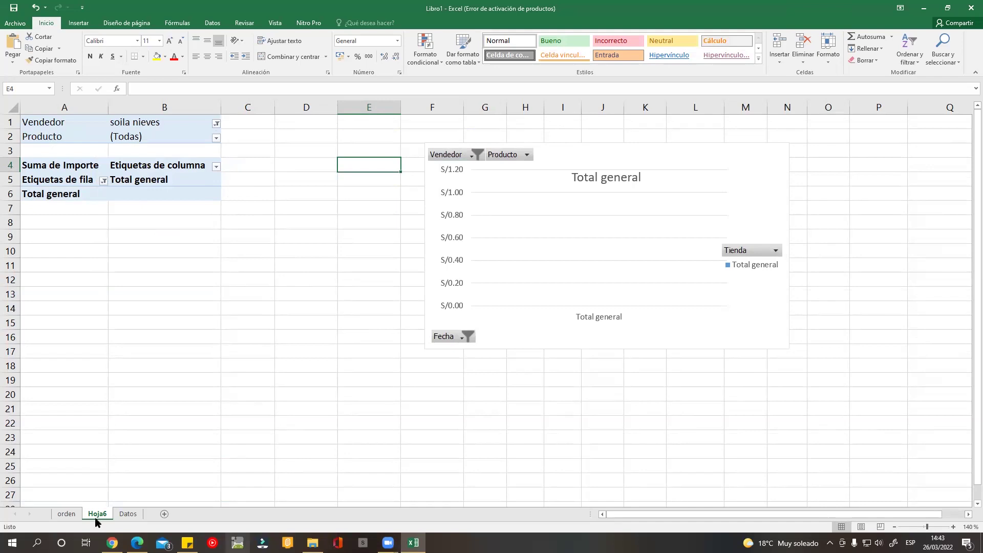
click(128, 514)
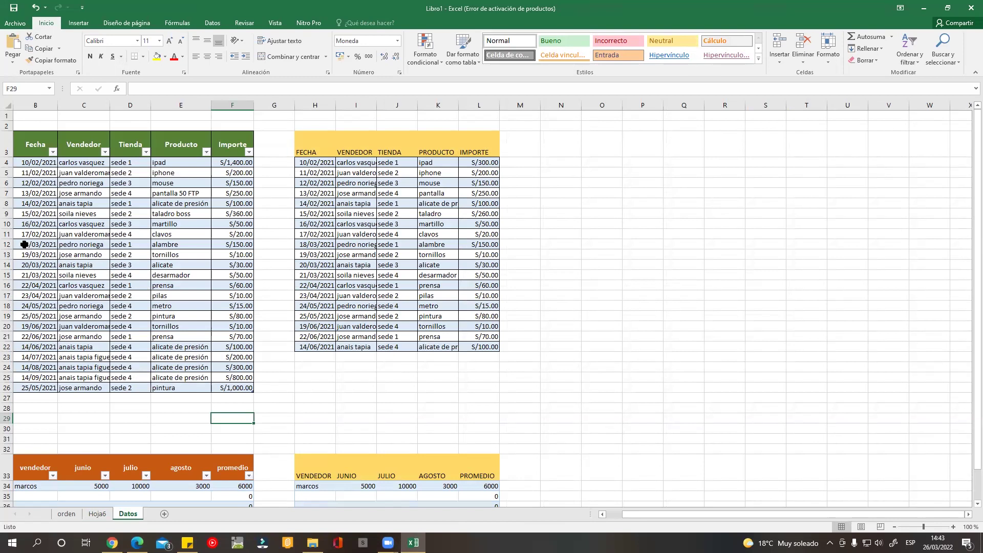
- Copy the 18/03/2021 record from row 12 into rows 27 and 28
drag(24, 244, 224, 244)
key(ctrl+c)
click(43, 397)
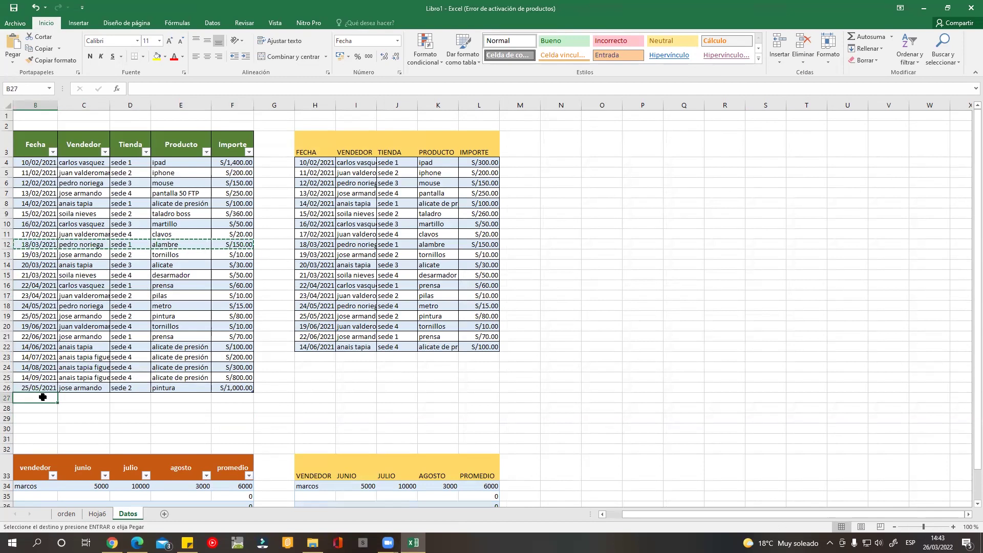
key(ctrl+v)
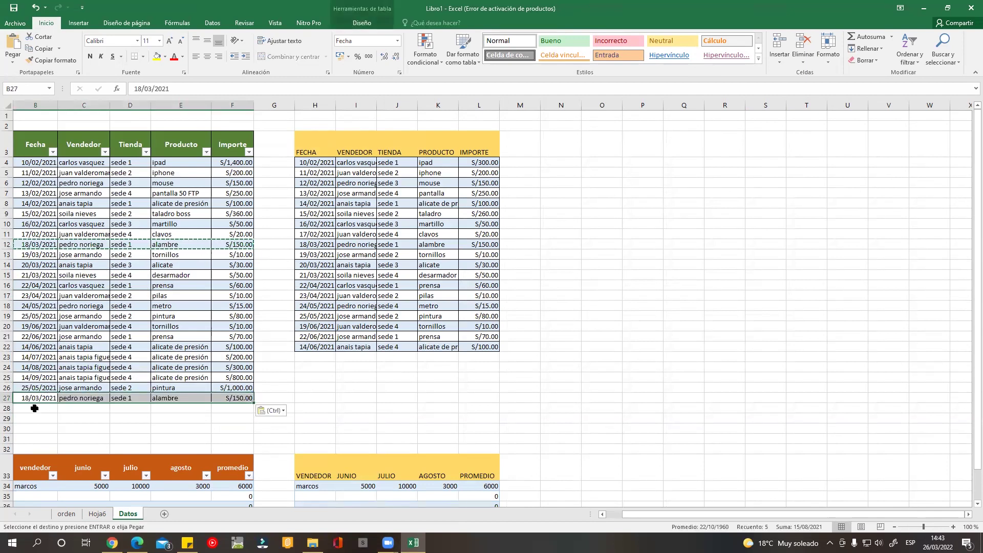
click(34, 408)
key(ctrl+v)
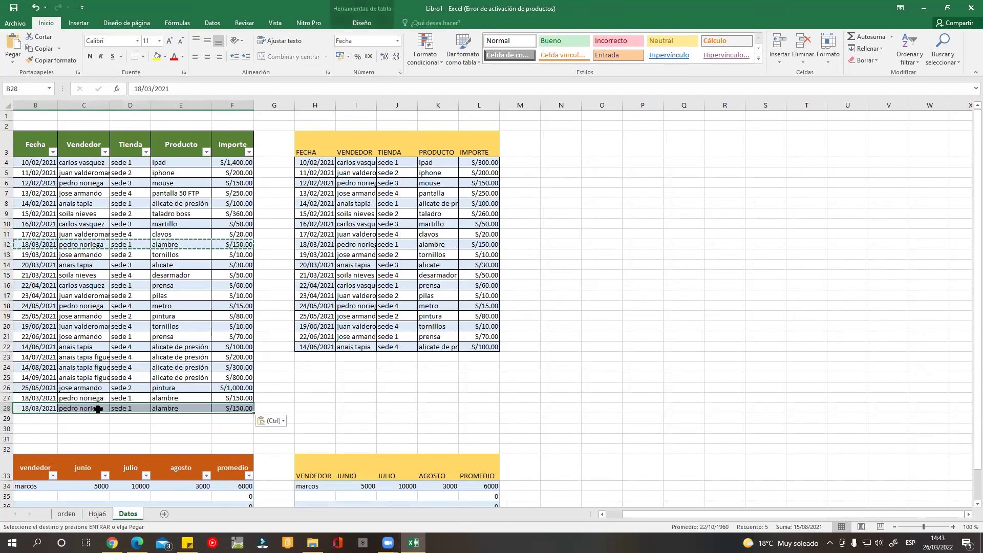
- Edit row 27 to store sede 2, product 'alambre 8mm' and Importe 1,500
double_click(108, 398)
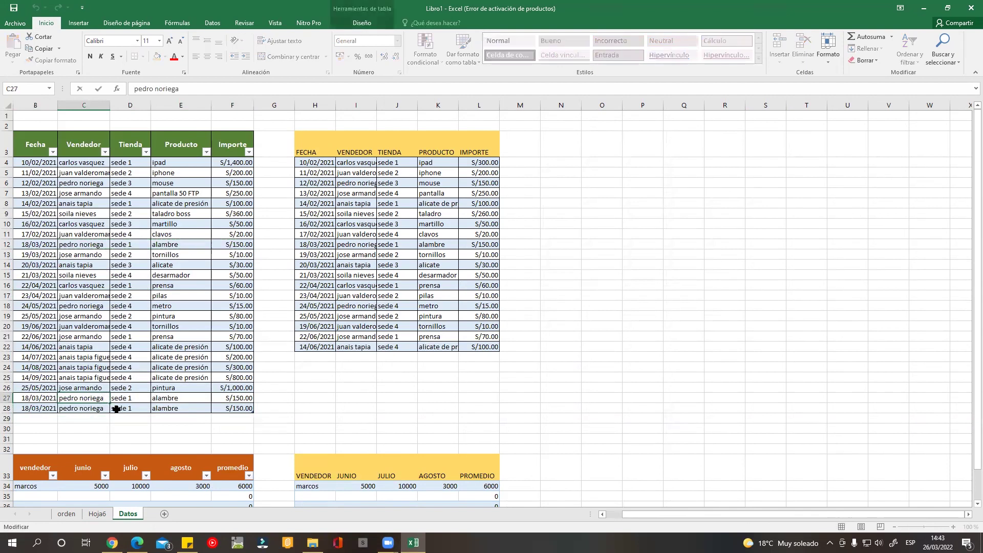
double_click(137, 398)
text(2)
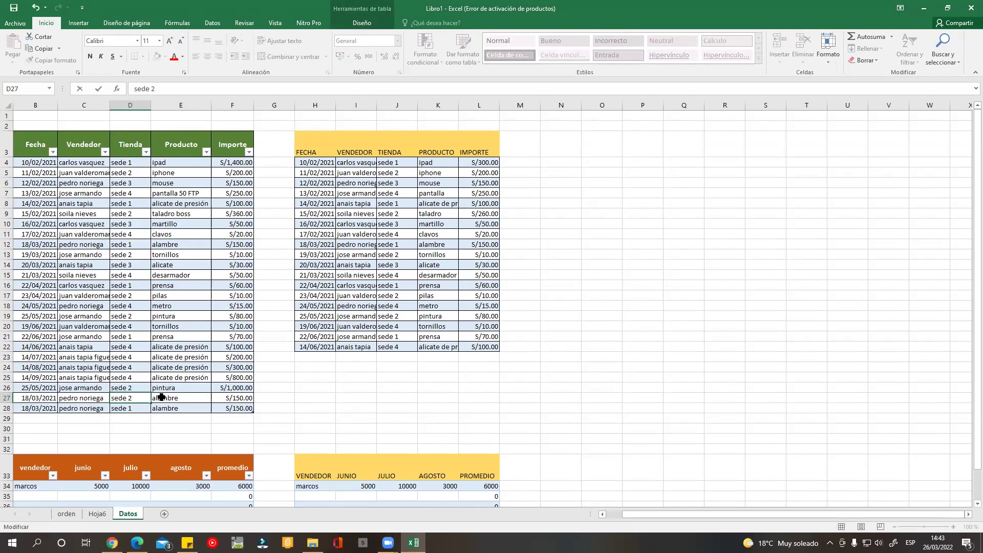
double_click(233, 397)
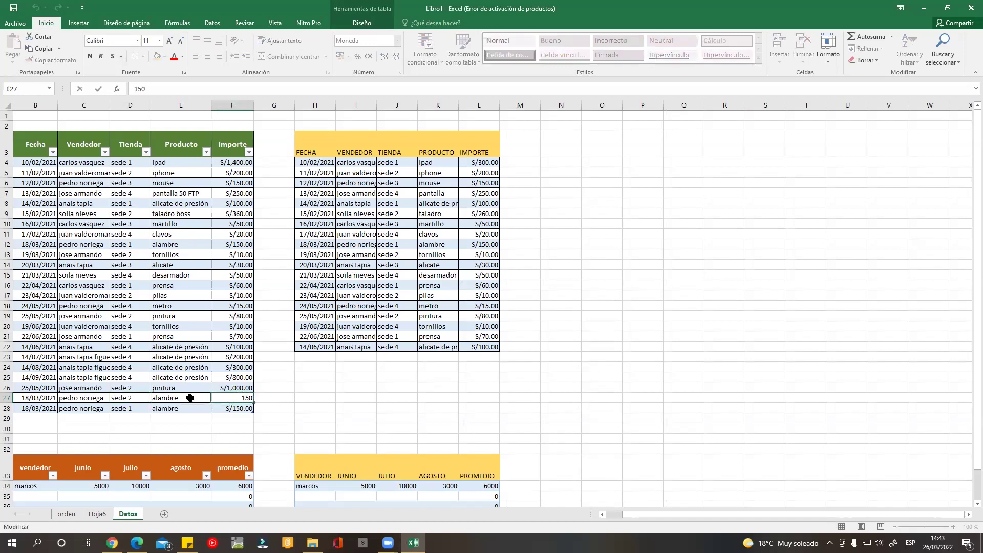
double_click(192, 398)
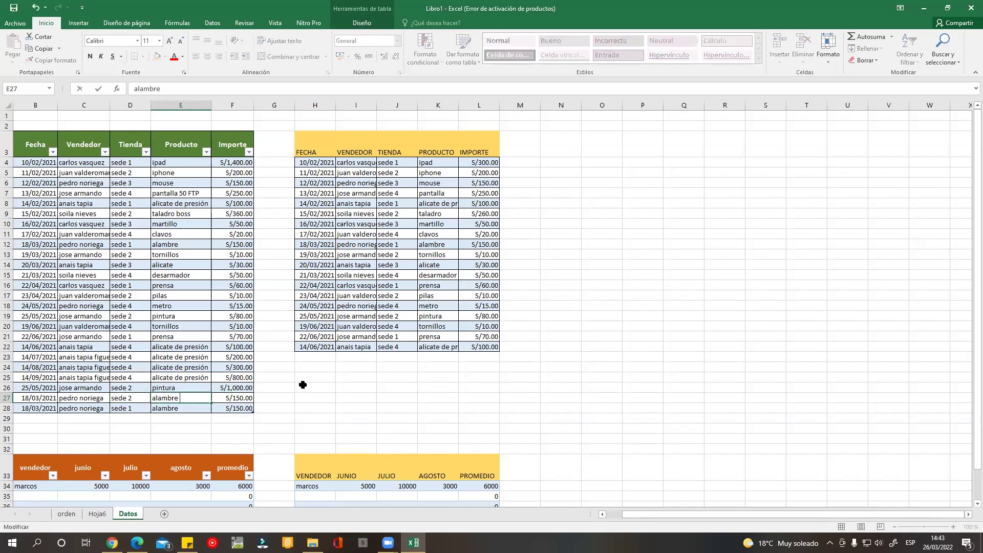
text(8mm)
double_click(243, 397)
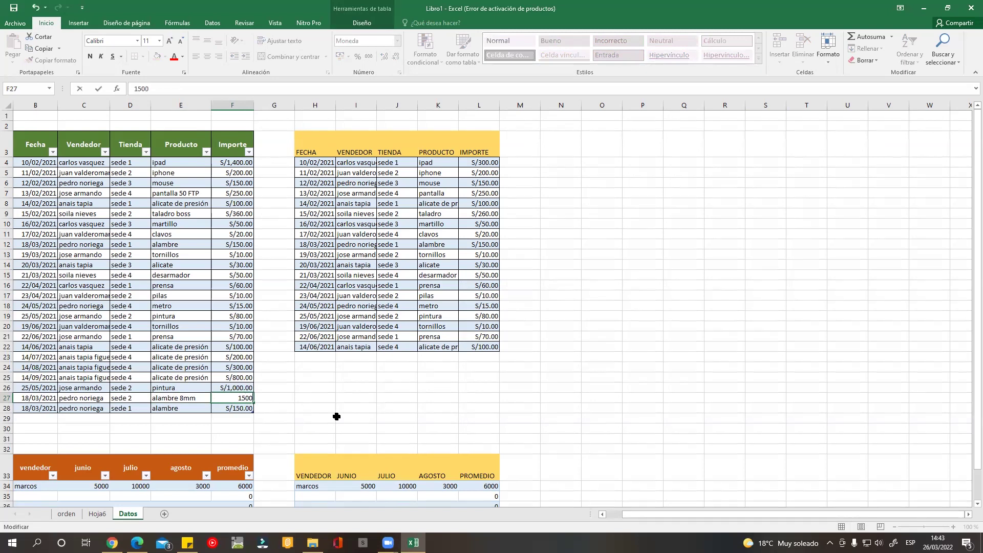
click(336, 416)
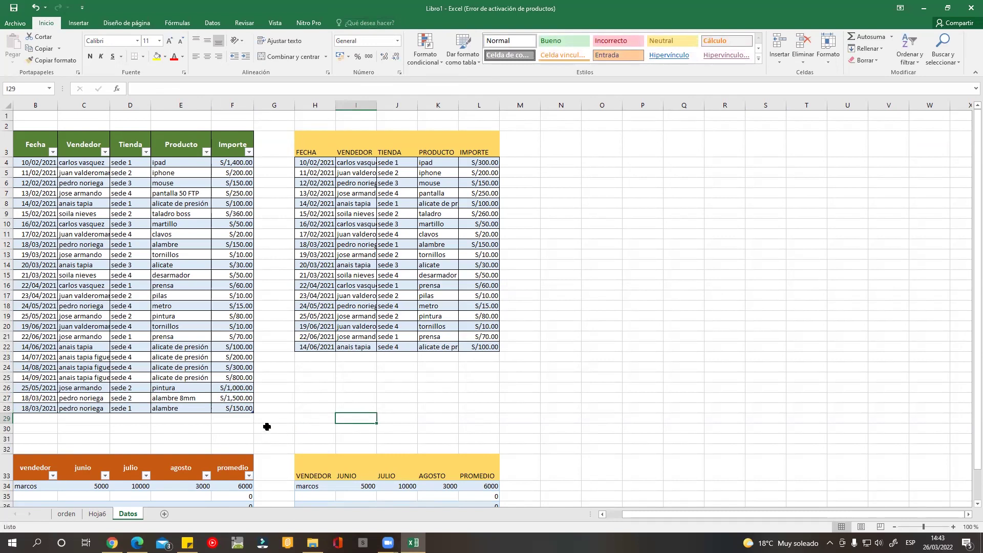
click(241, 400)
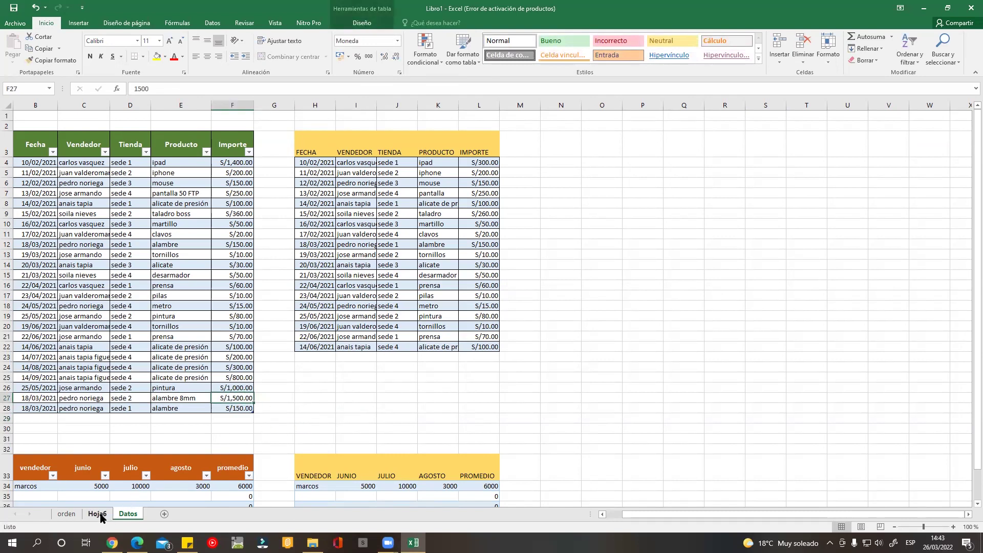
click(101, 515)
- Switch the Hoja6 pivot's Vendedor filter from one seller to another
click(216, 124)
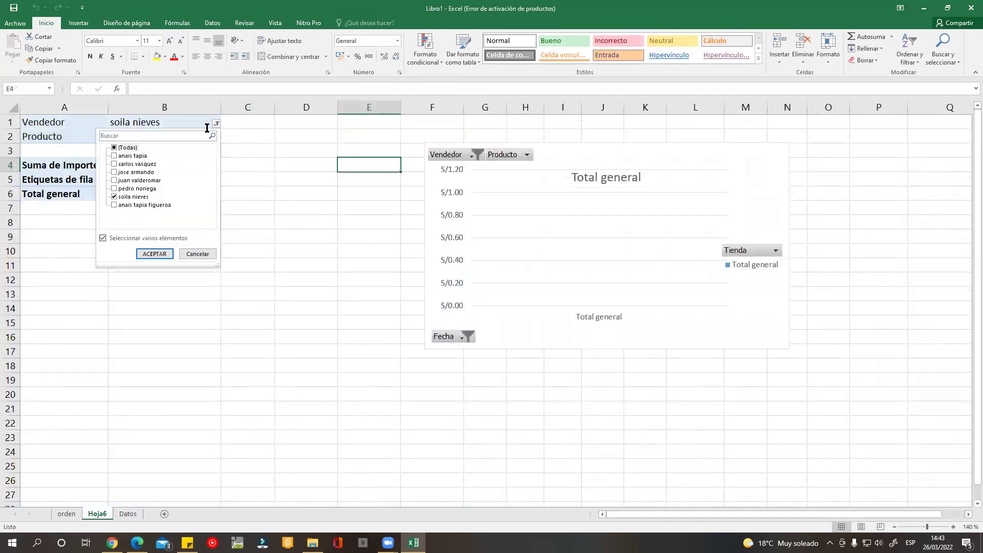
click(115, 189)
click(114, 196)
click(149, 255)
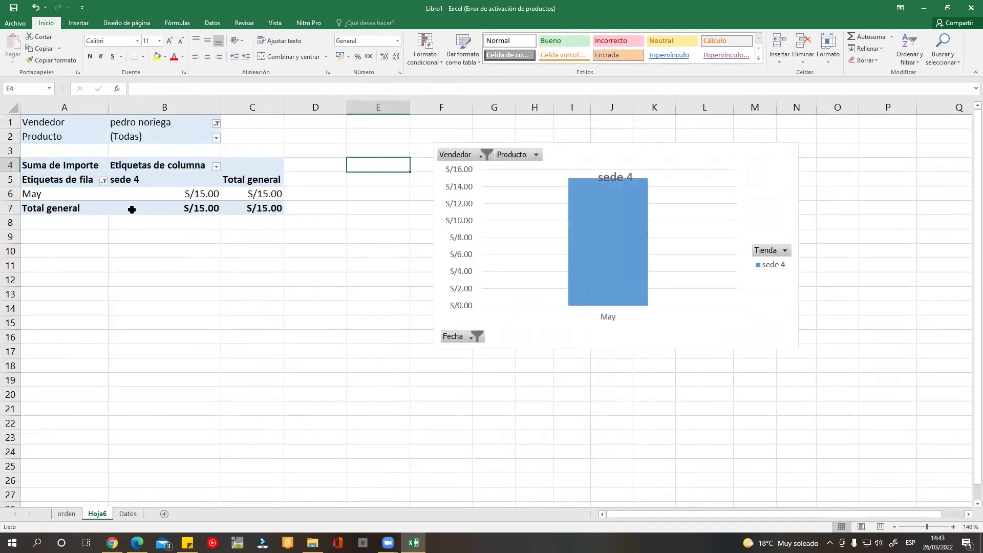
- Set the Producto filter to show only alambre
click(216, 138)
drag(211, 177, 211, 217)
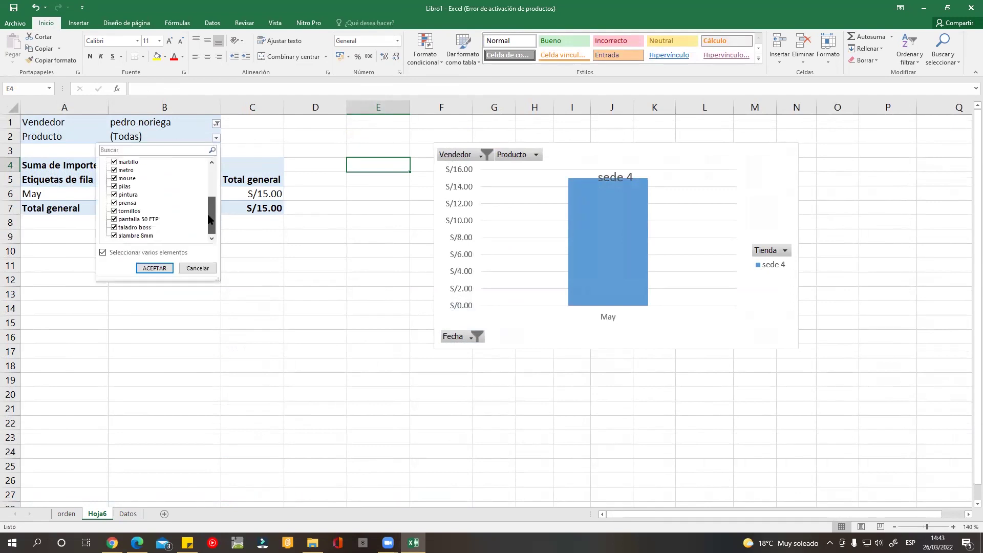
click(171, 267)
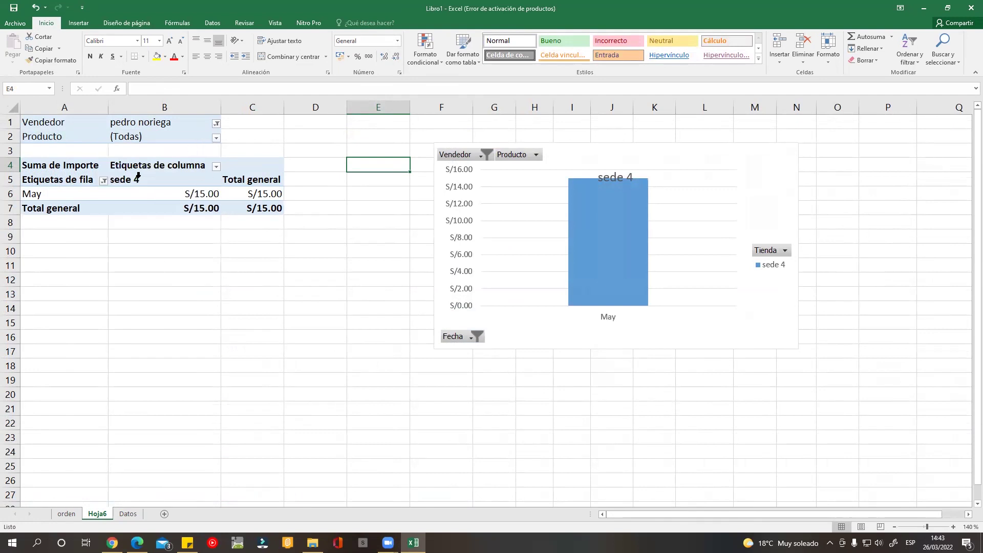
click(216, 138)
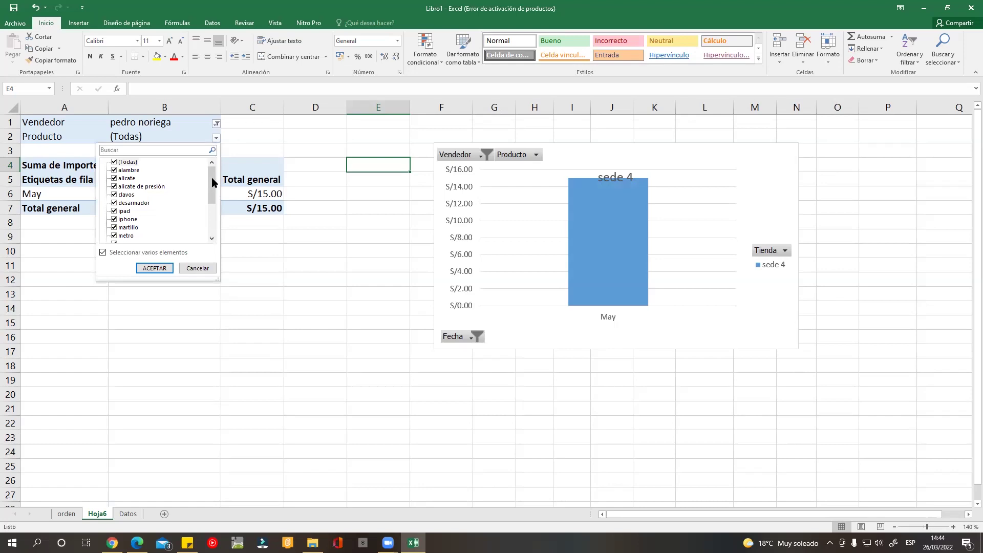
click(114, 162)
click(115, 170)
click(156, 267)
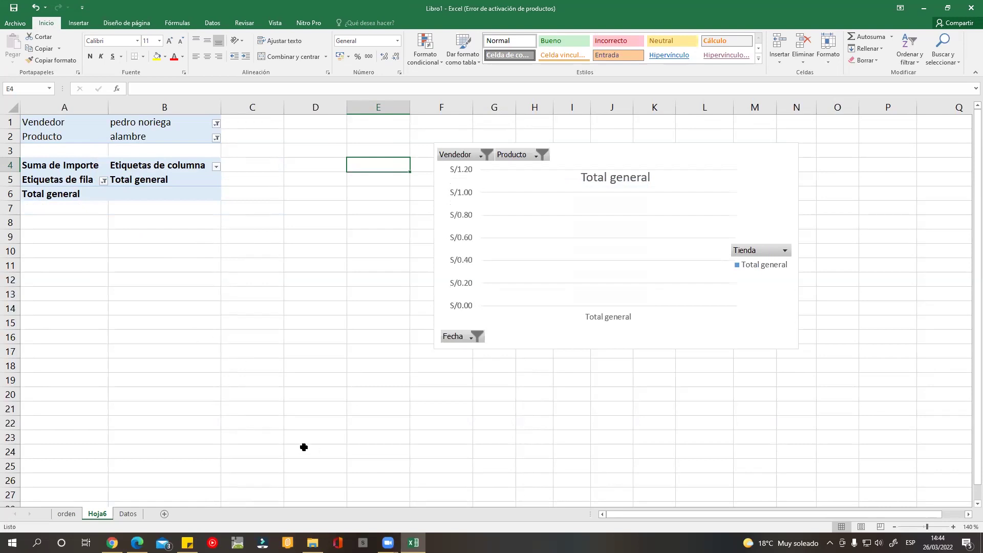
click(126, 513)
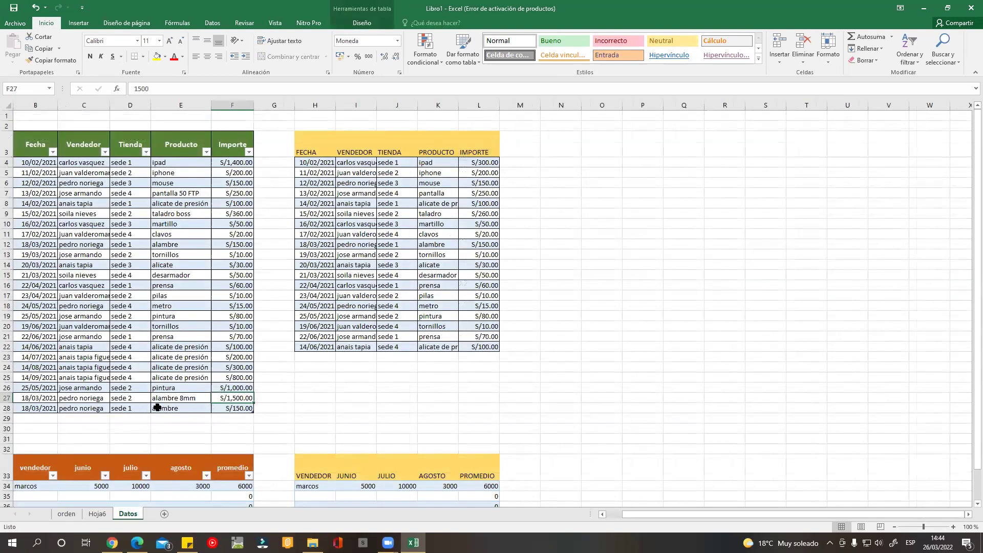
- Check the alambre 8mm entry on Datos, then add alambre 8mm to Hoja6's Producto filter
click(175, 399)
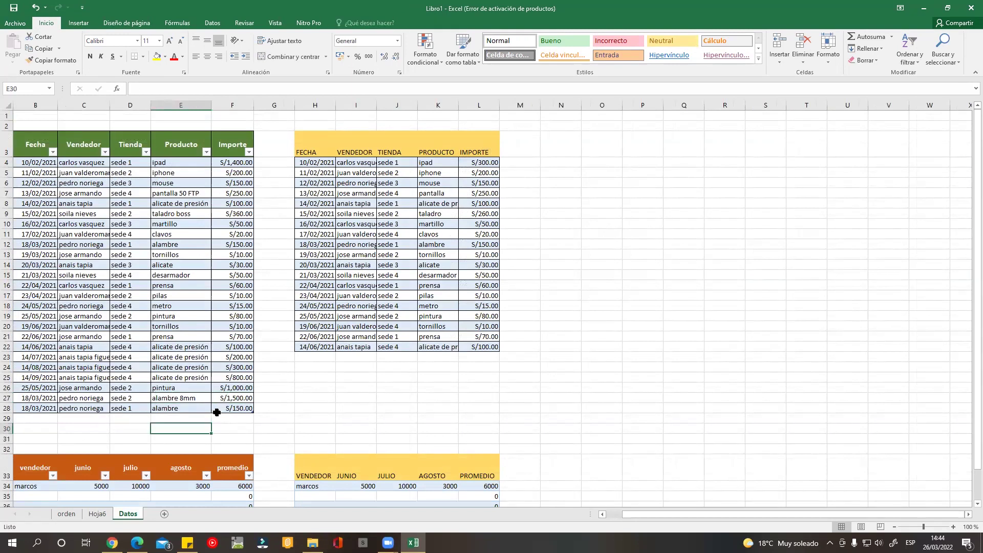
click(270, 414)
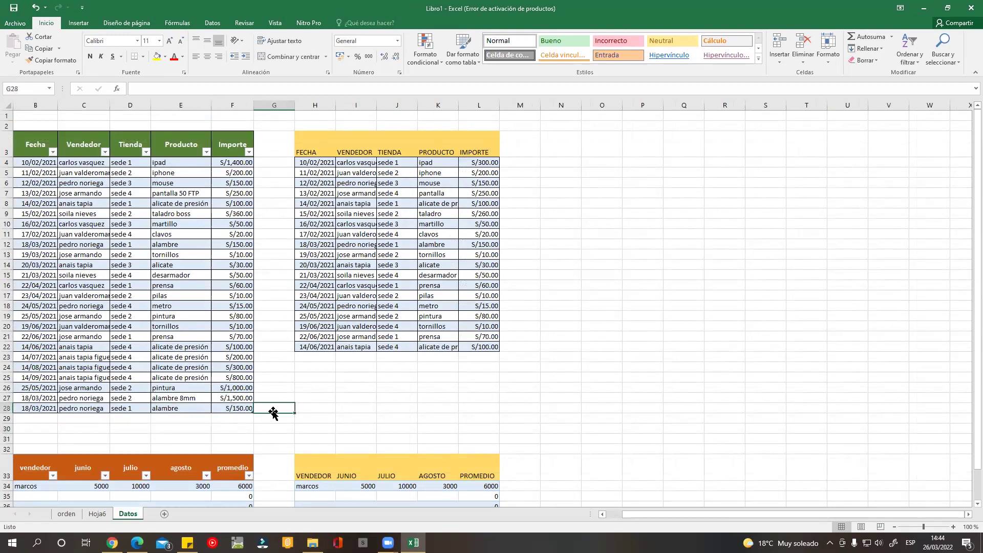
click(97, 514)
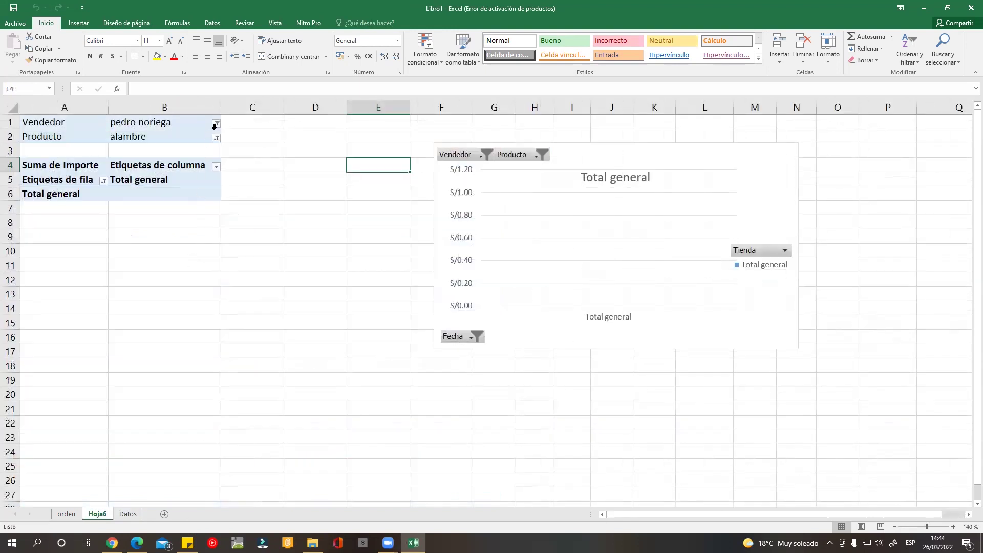
click(215, 125)
click(216, 124)
click(216, 138)
drag(213, 194, 213, 225)
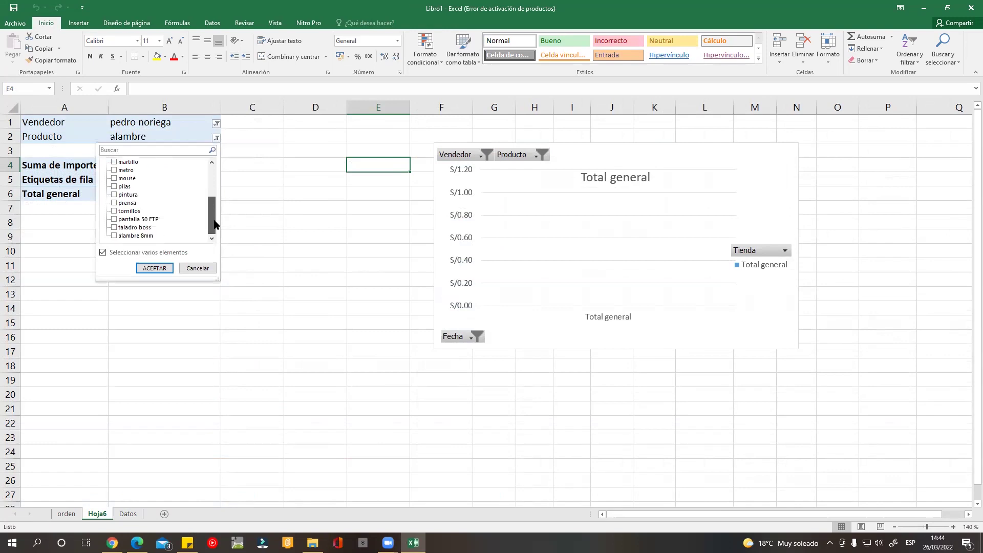
click(114, 236)
click(154, 268)
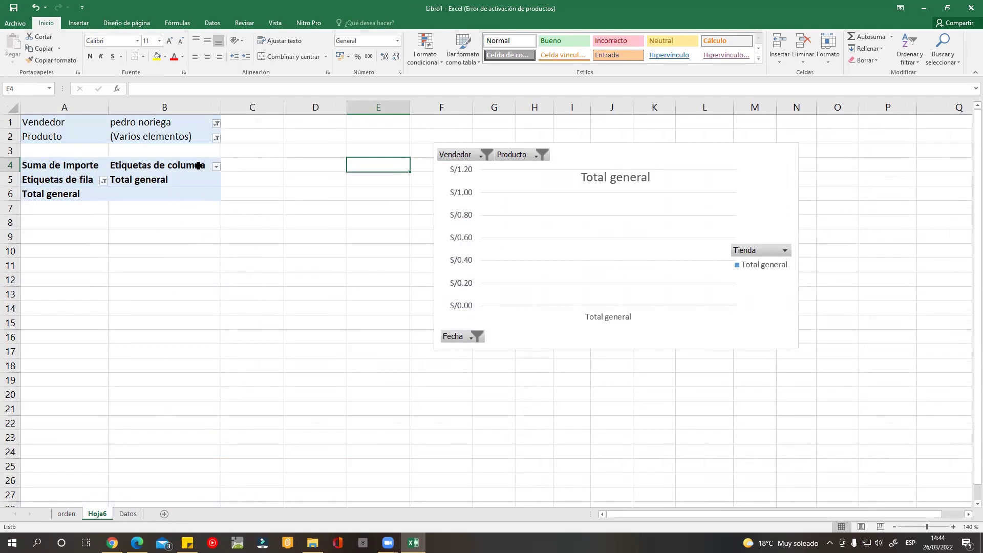
- Reset the Vendedor and Producto filters to include all sellers and all products
click(216, 124)
click(114, 148)
click(146, 255)
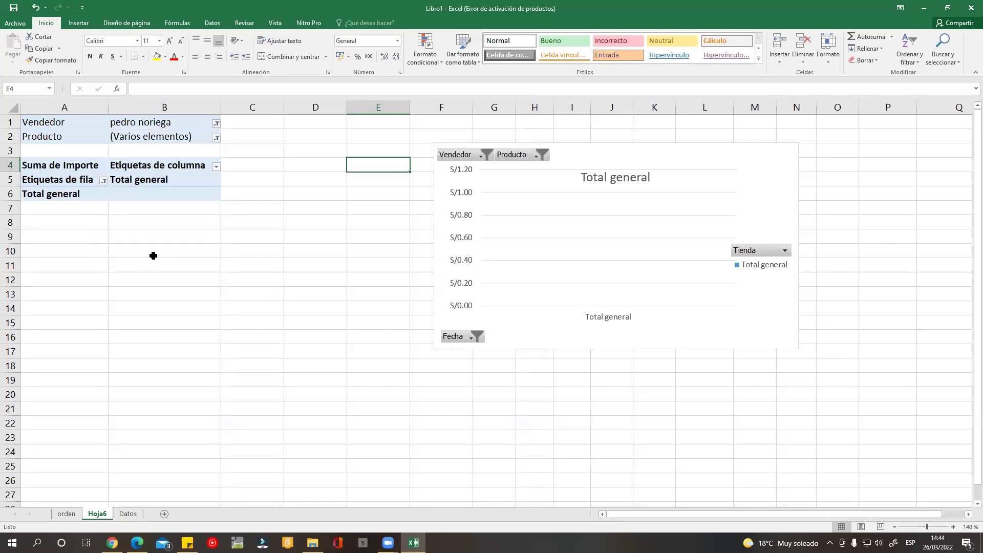
click(216, 138)
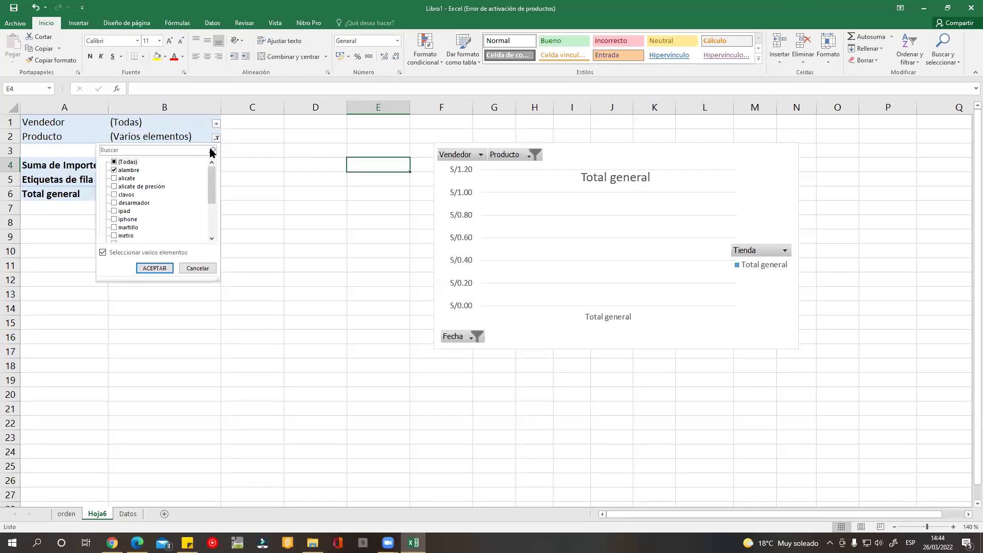
click(113, 162)
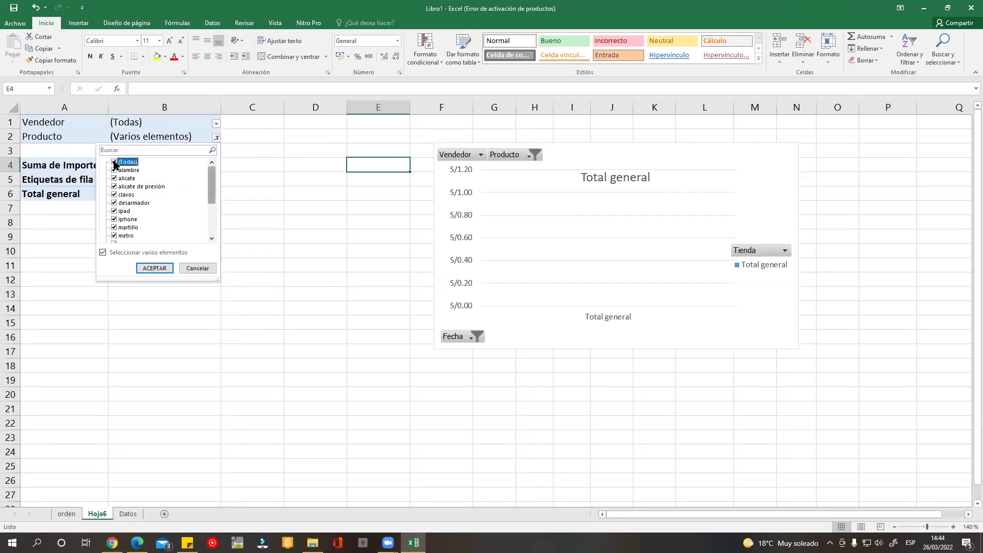
click(152, 269)
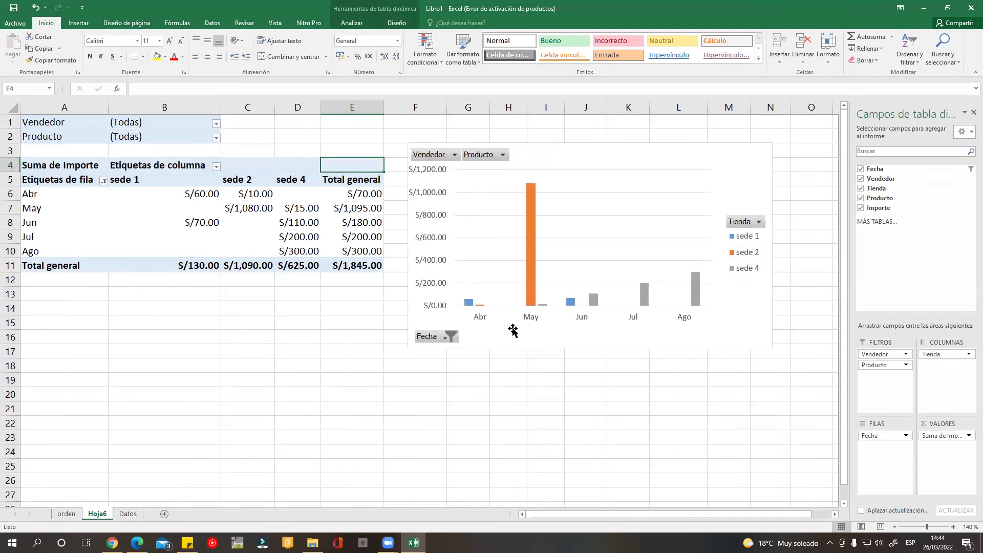
- Move Vendedor into columns under Tienda and place the pivot chart below the table
drag(877, 354, 939, 371)
mouse_move(550, 153)
mouse_down()
mouse_move(229, 300)
mouse_move(236, 314)
mouse_up()
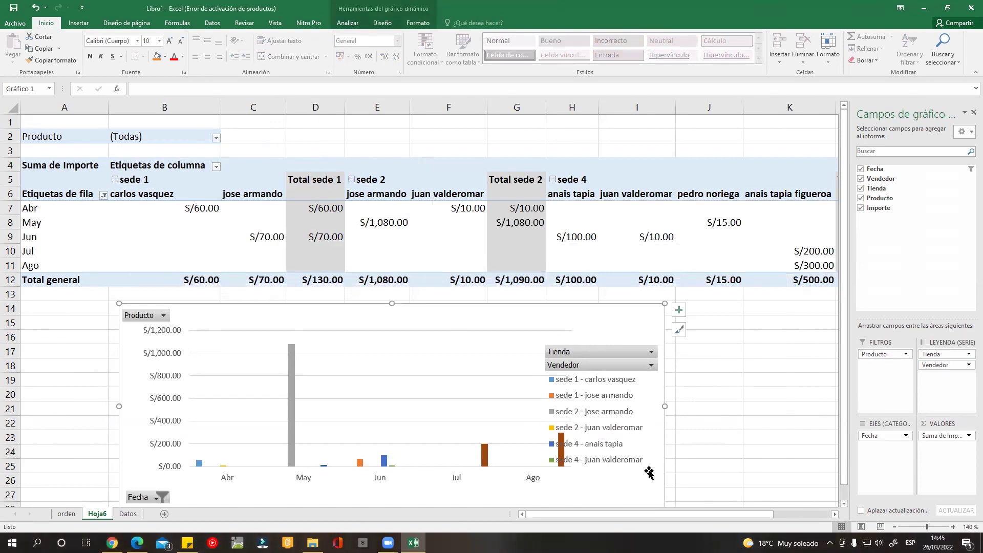
scroll(648, 471, down, 2)
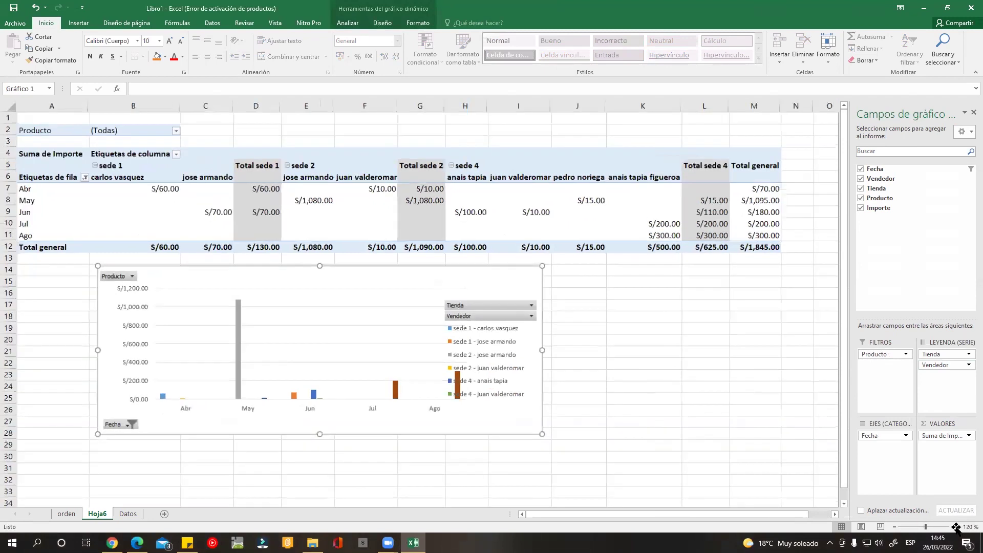
click(658, 185)
click(601, 177)
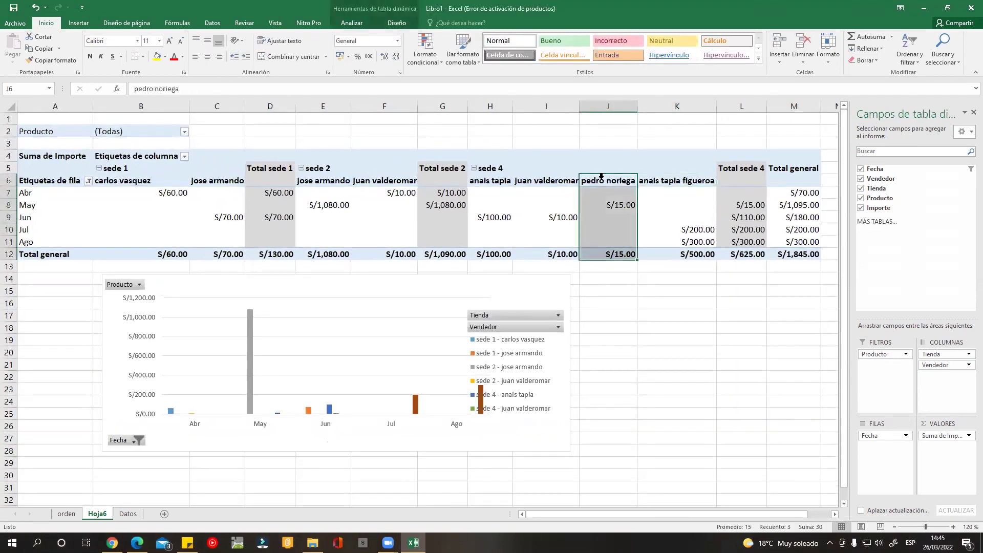
click(614, 205)
click(51, 206)
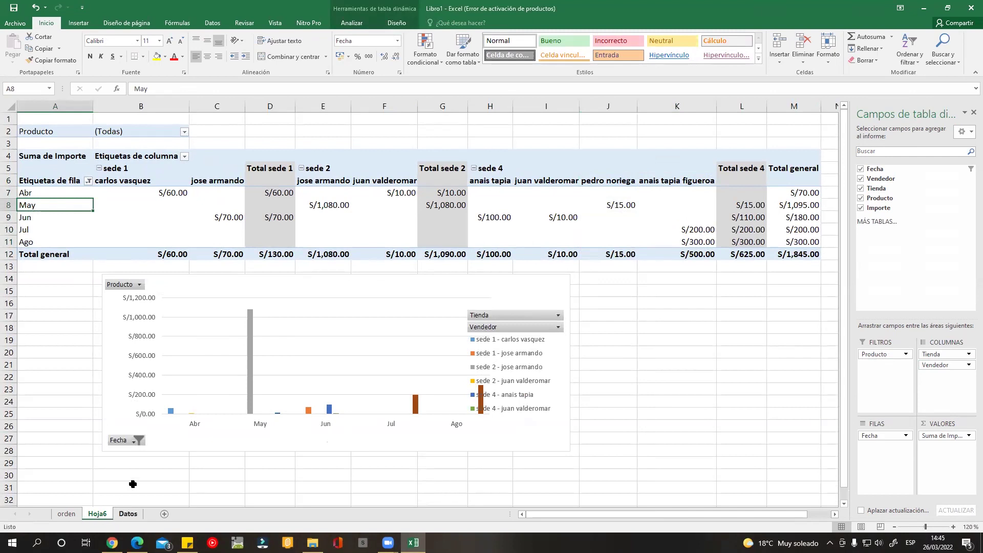
- On the Datos sheet, change the B27 date's year so it reads 18/03/2022
click(128, 513)
click(28, 399)
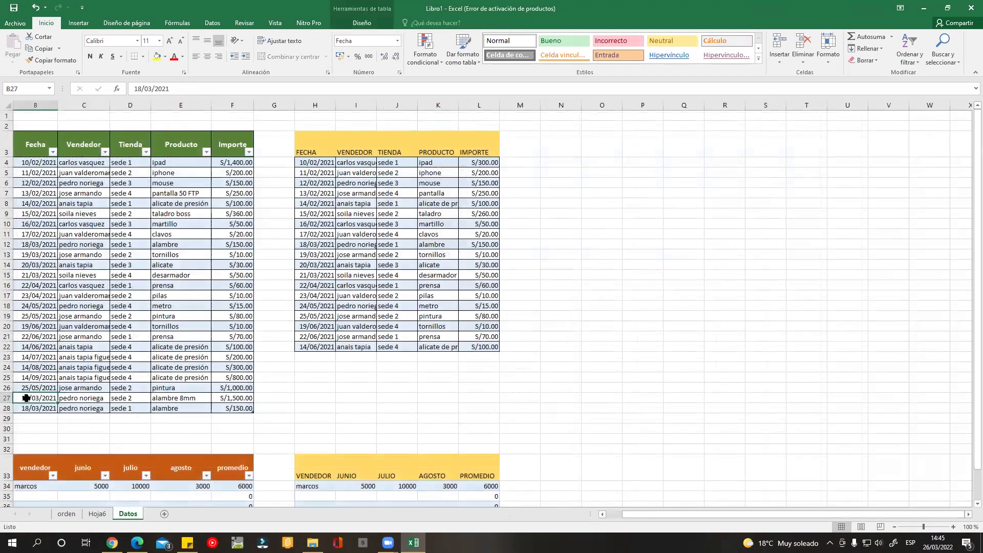
double_click(54, 398)
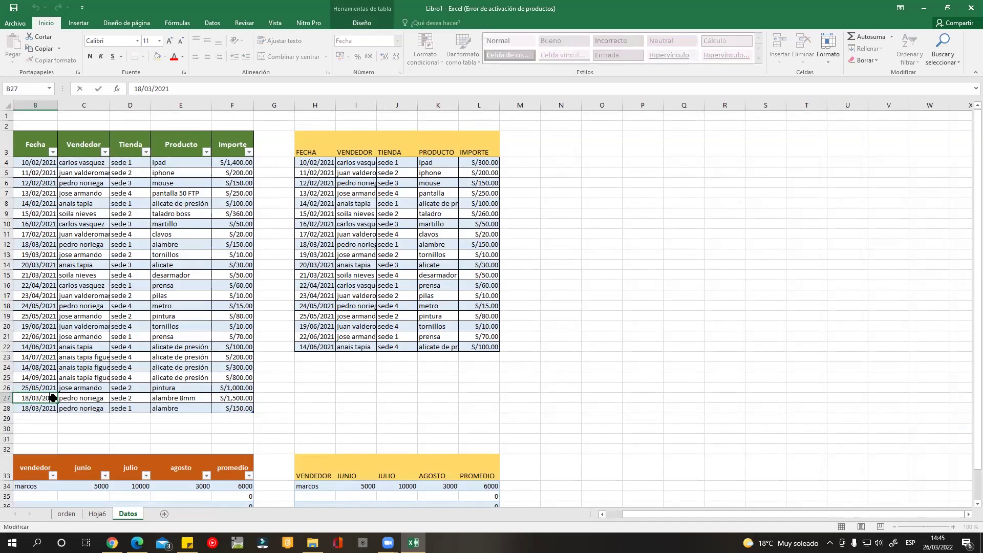
key(BackSpace)
text(2)
- Redate B28 to 18/04/2022 by changing its year and month, then return to Hoja6
double_click(55, 408)
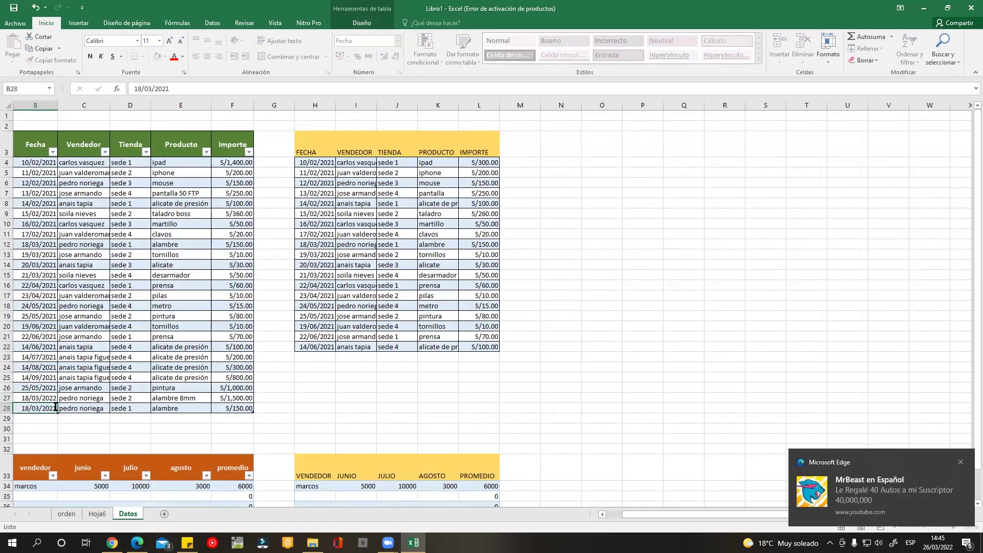
click(961, 462)
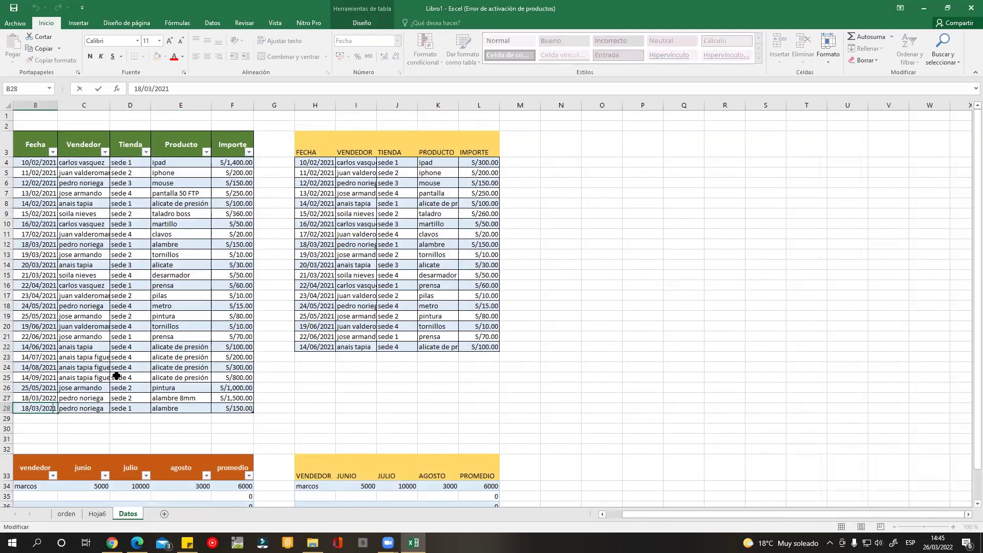
double_click(56, 408)
click(57, 408)
key(BackSpace)
text(2)
double_click(33, 407)
click(34, 406)
key(BackSpace)
text(4)
click(352, 405)
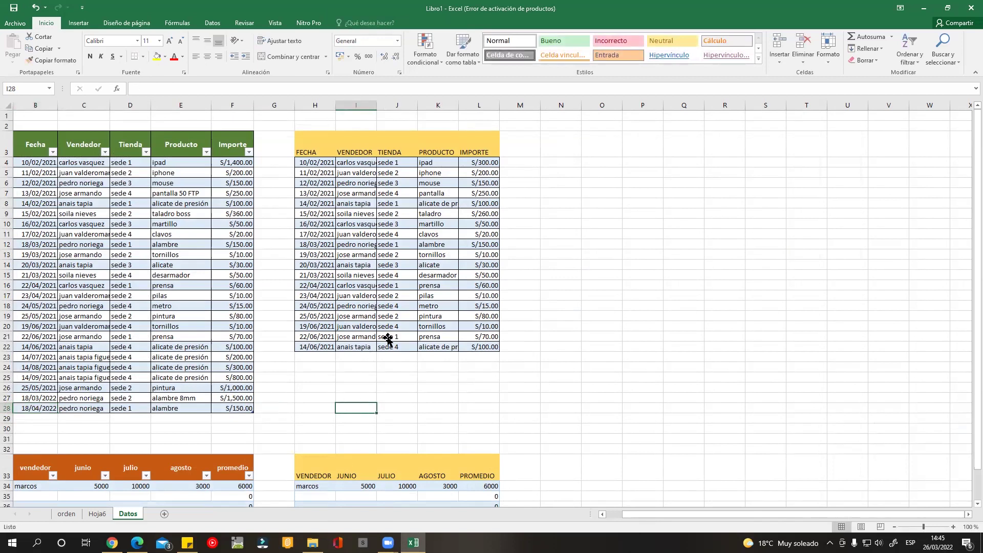
key(ctrl+Page_Up)
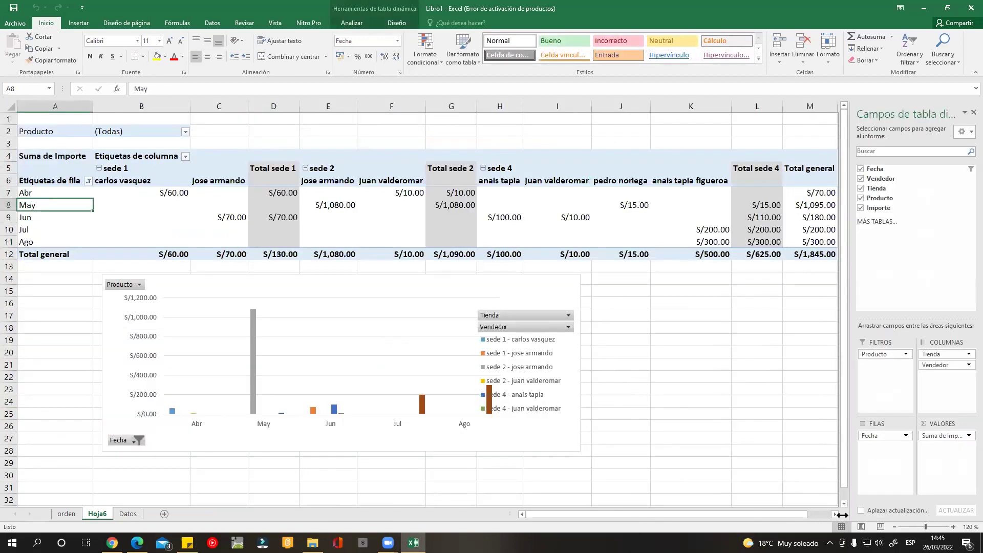
- Zoom to 110% and filter the pivot's Vendedor field to a single salesperson
click(895, 528)
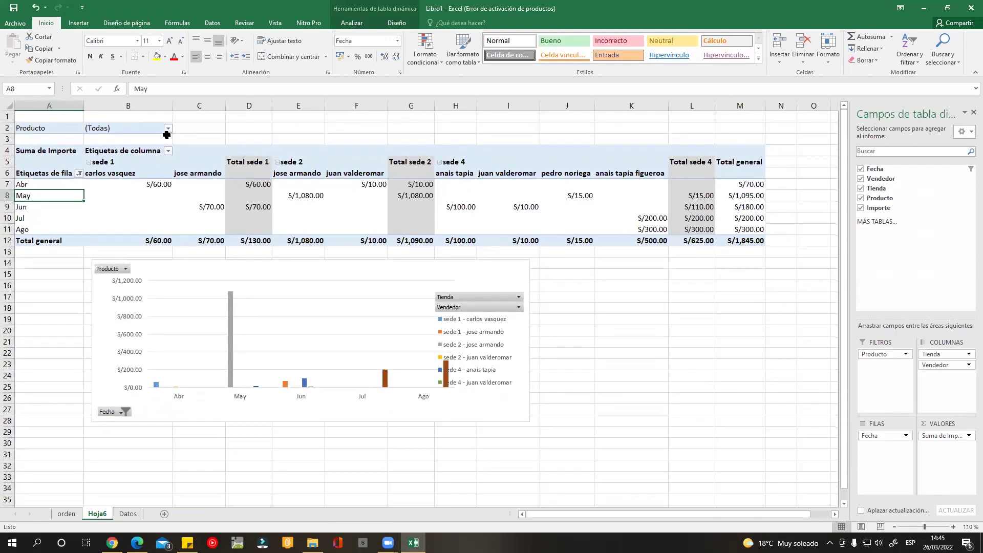
mouse_move(874, 354)
mouse_down()
mouse_move(944, 373)
mouse_move(883, 355)
mouse_up()
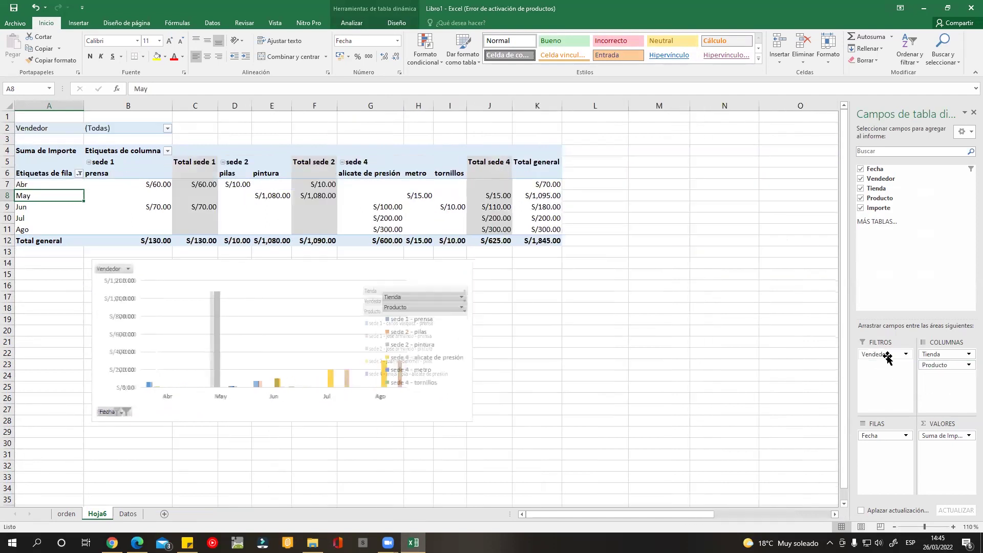
click(168, 129)
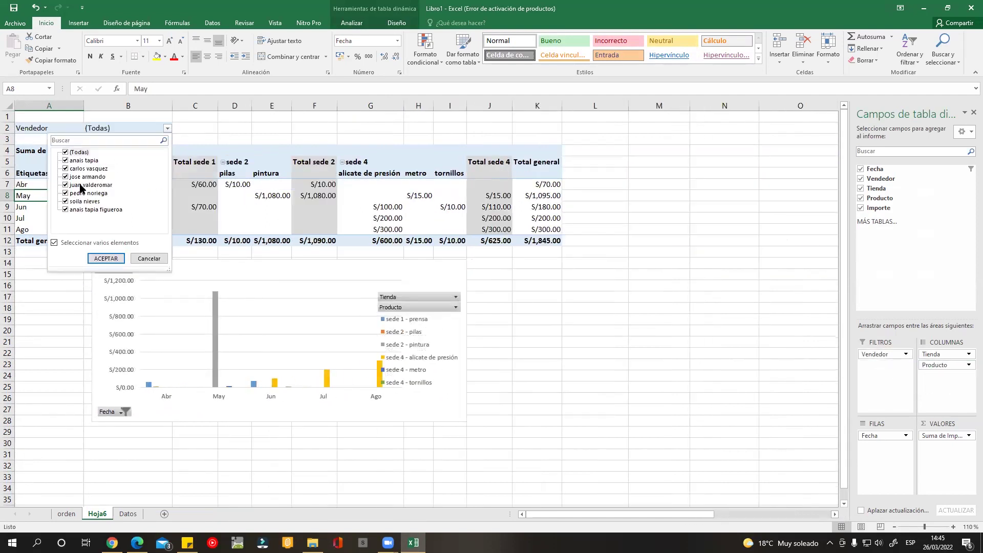
click(65, 152)
click(66, 193)
click(99, 258)
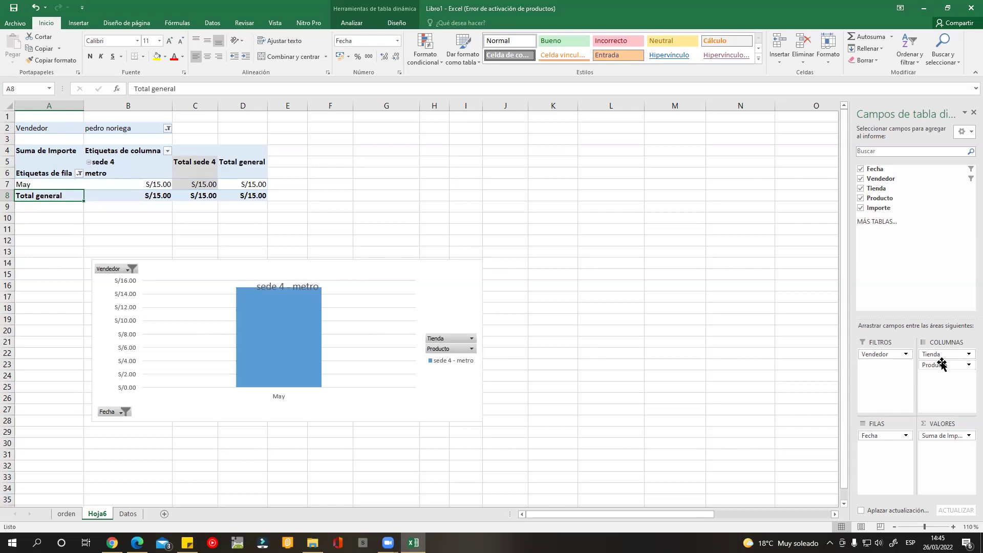
- Make Producto a report filter and place Vendedor in columns under Tienda
drag(941, 365, 881, 354)
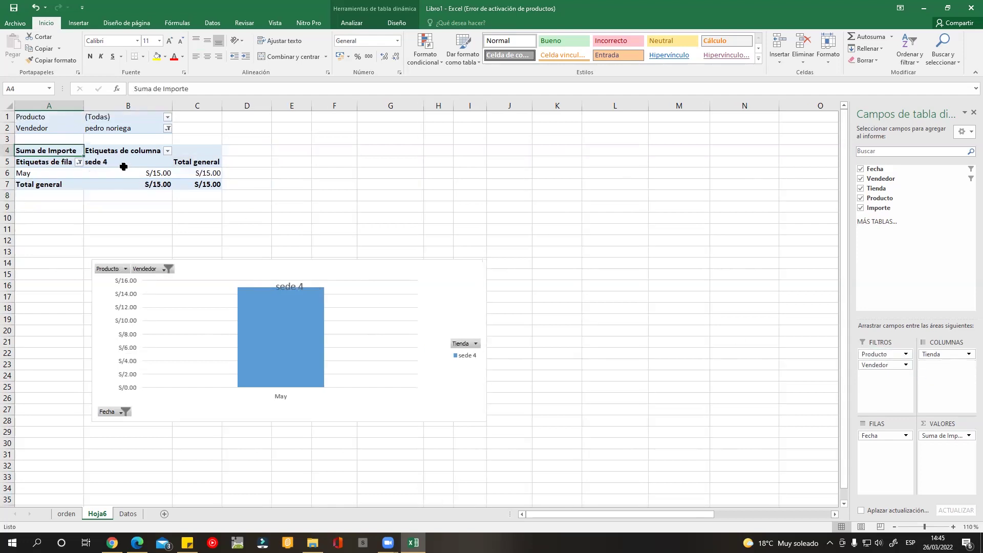
click(168, 117)
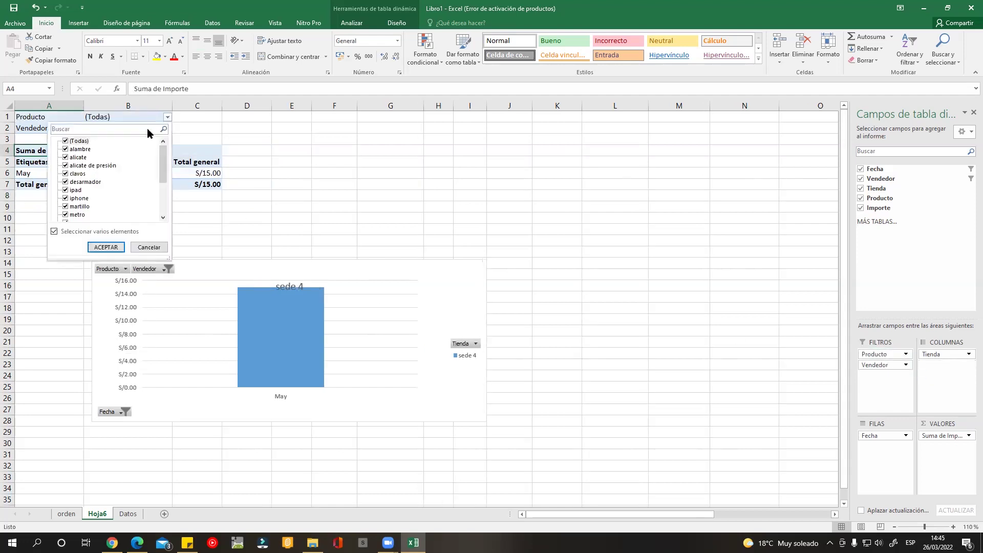
drag(163, 169, 164, 202)
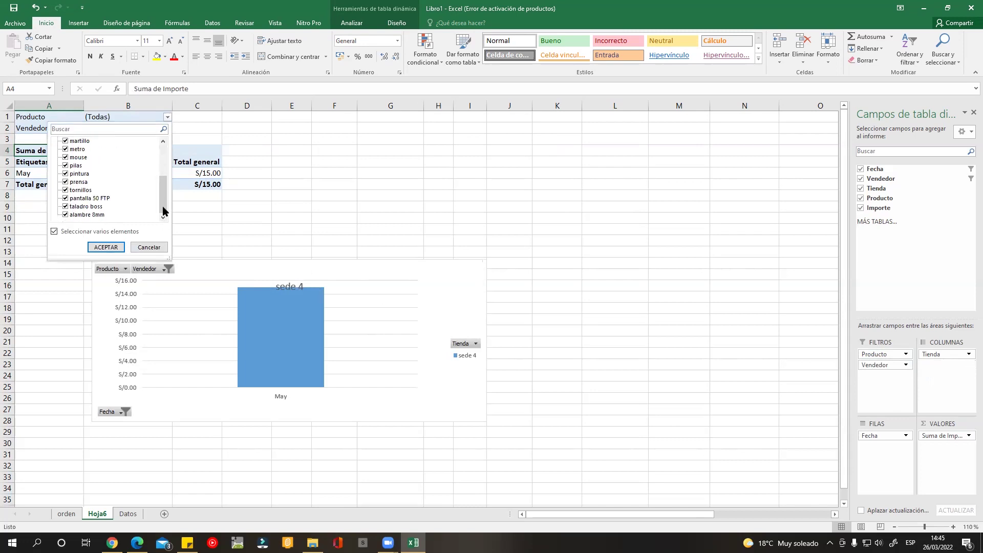
click(106, 247)
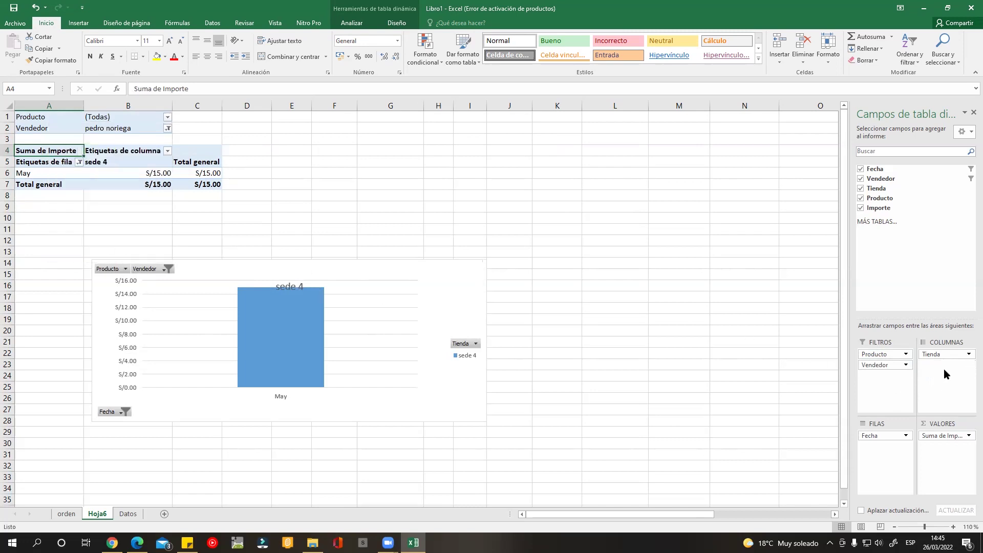
mouse_move(883, 365)
mouse_down()
mouse_move(947, 372)
mouse_move(936, 362)
mouse_up()
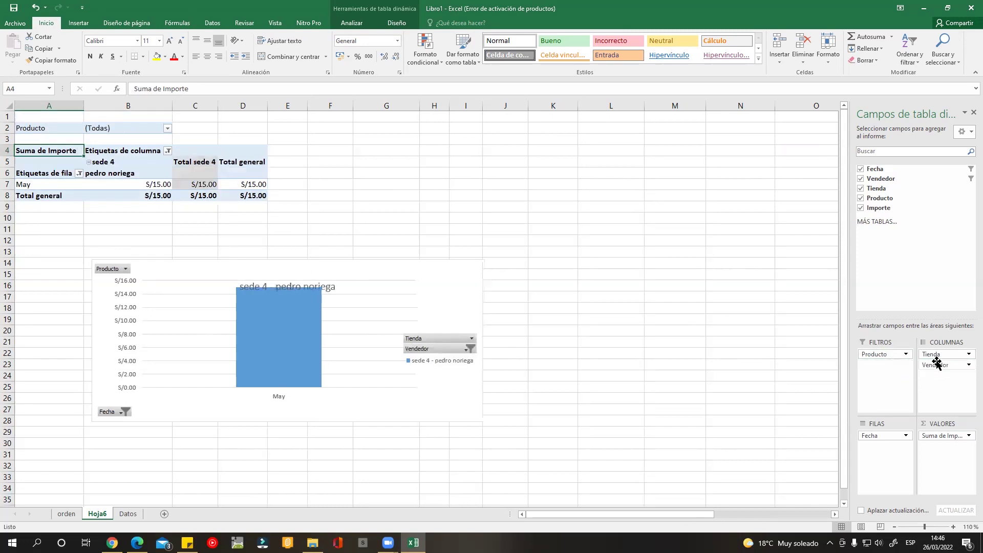
click(167, 129)
click(203, 131)
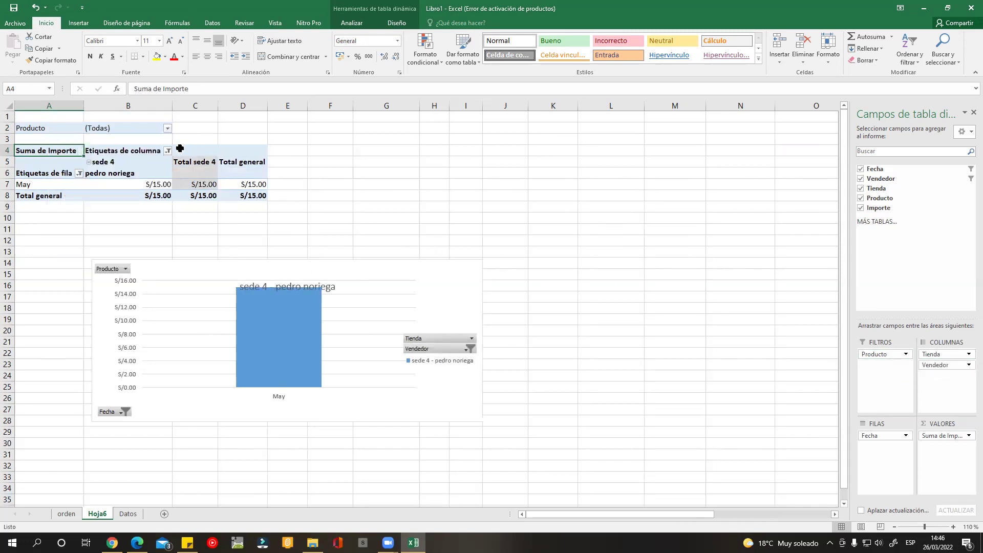
click(906, 436)
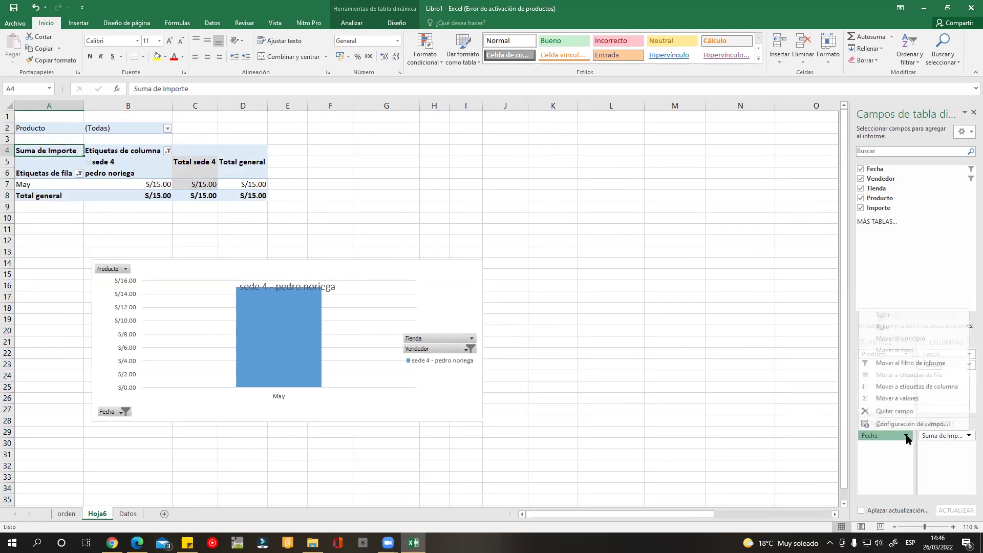
click(622, 296)
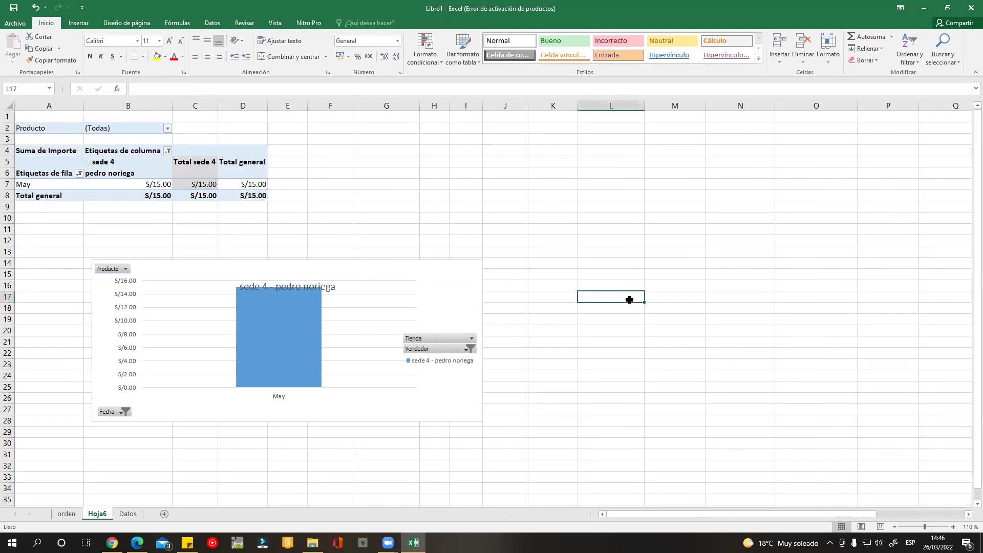
- Group the pivot's Fecha dates by Meses and Días
click(37, 185)
right_click(42, 184)
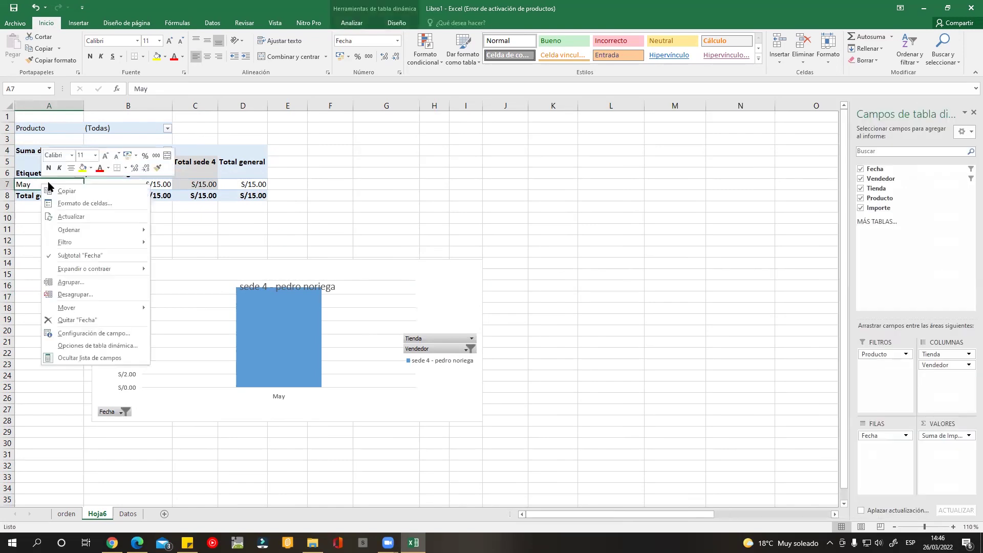
click(81, 283)
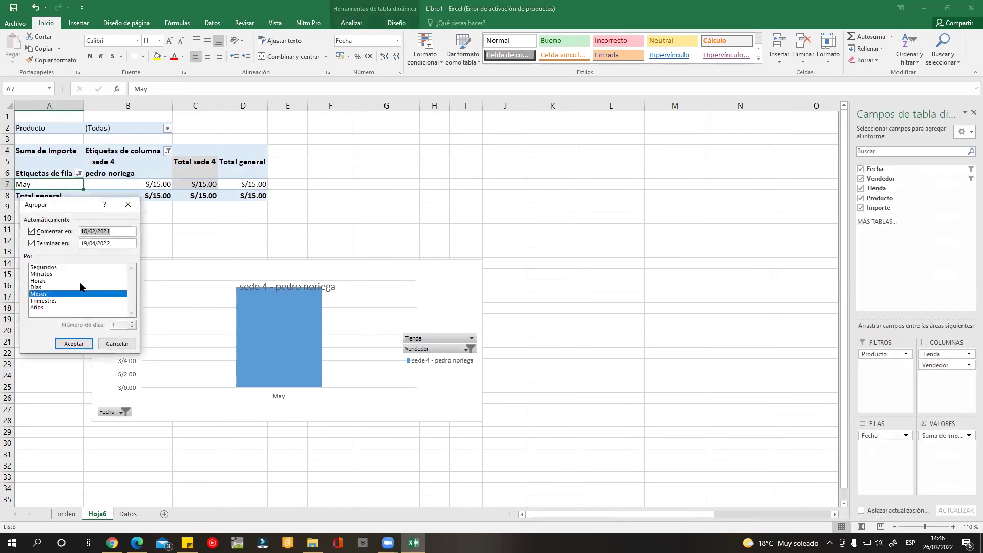
click(36, 287)
click(72, 343)
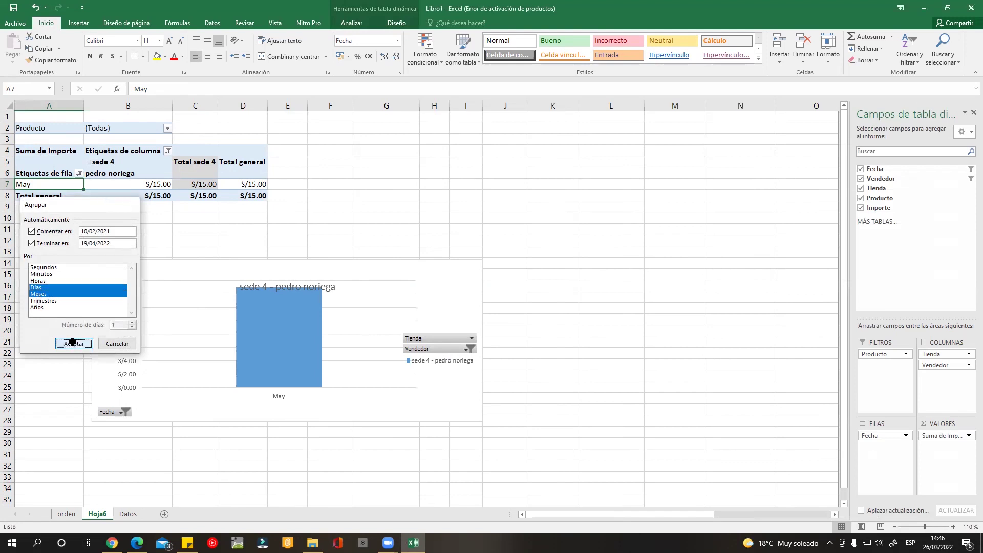
- Move the pivot chart up to sit beside the pivot table
click(349, 221)
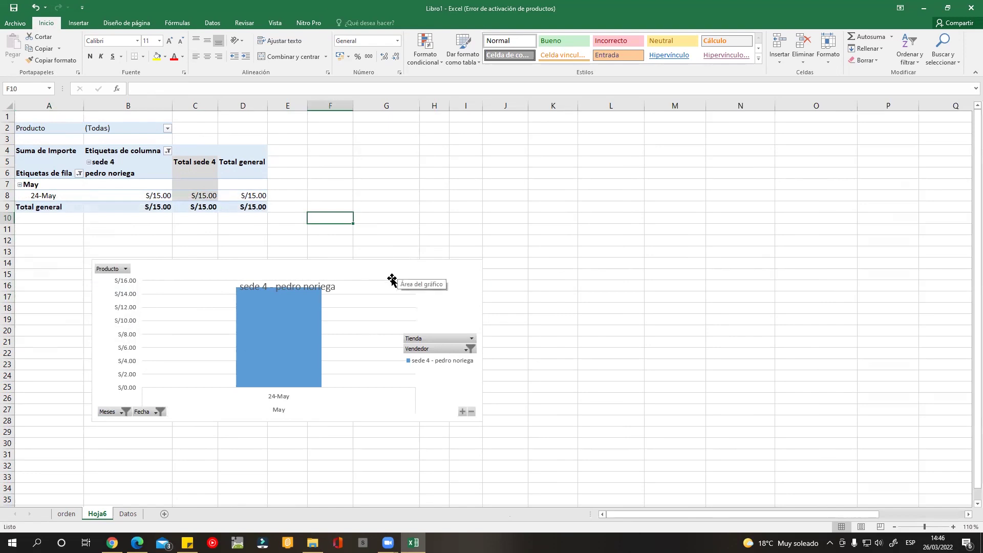
drag(354, 271, 643, 149)
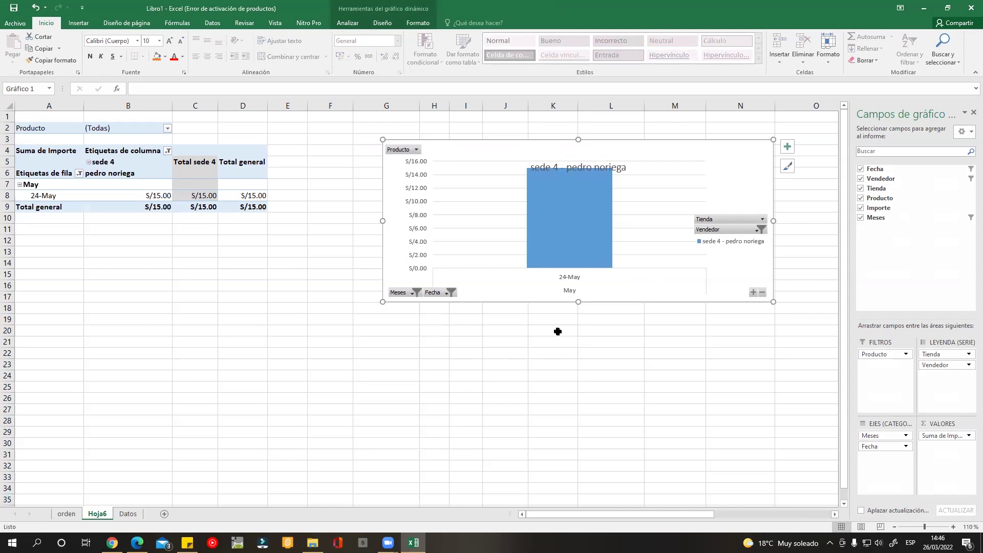
drag(651, 143, 598, 147)
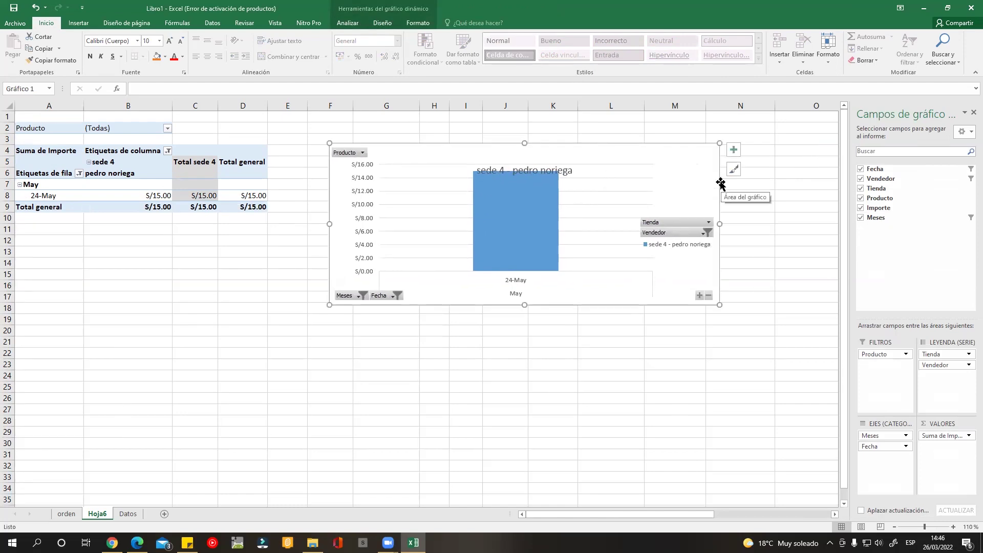
- Insert Fecha, Vendedor and Tienda slicers for the pivot chart
click(351, 23)
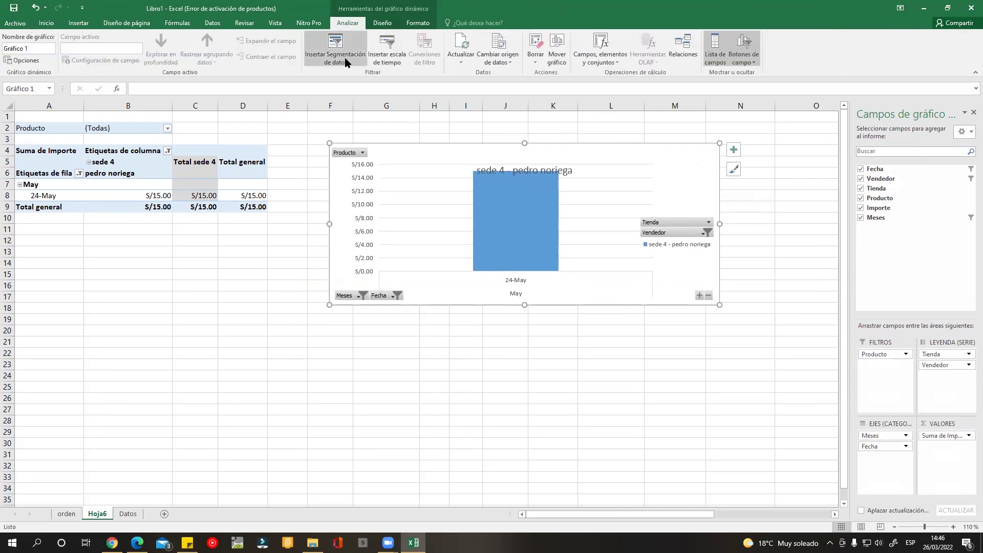
click(345, 57)
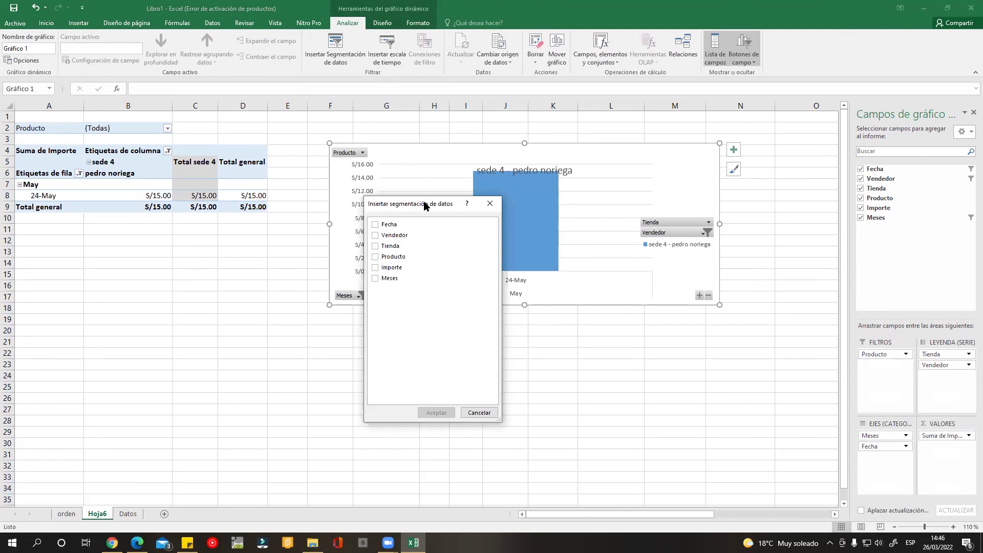
drag(424, 205, 386, 158)
click(338, 177)
click(338, 188)
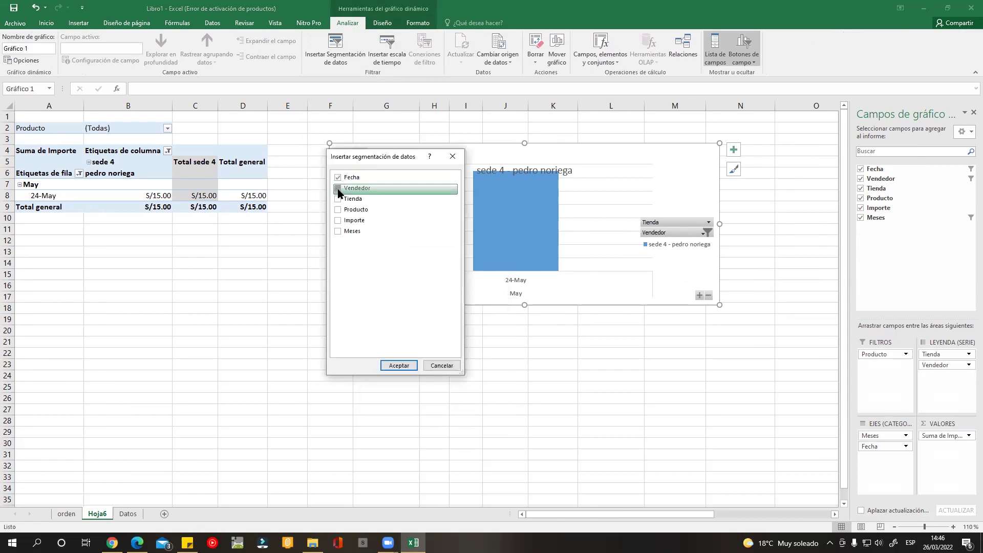
click(338, 199)
click(399, 365)
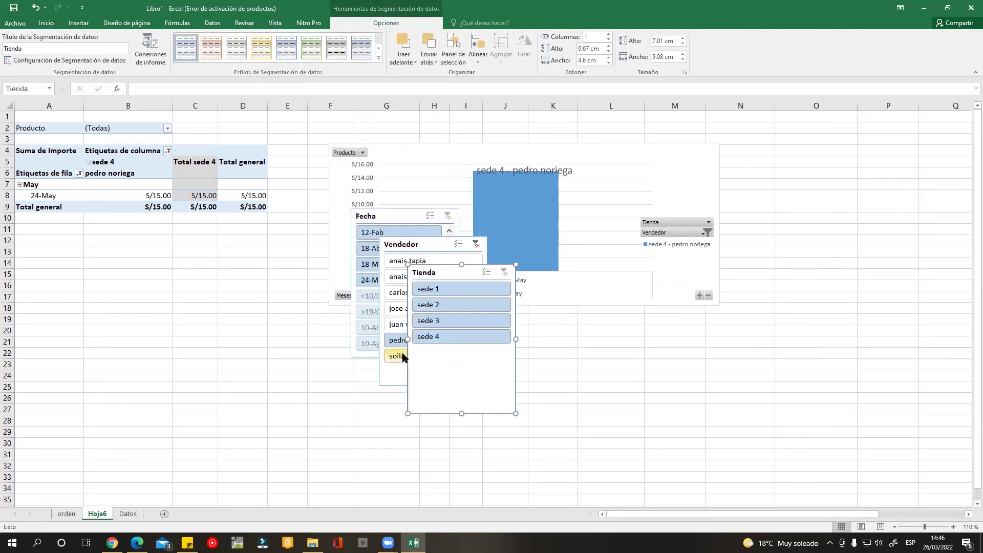
- Line up the Fecha, Vendedor and Tienda slicers side by side below the chart
drag(378, 225, 182, 278)
drag(383, 242, 275, 273)
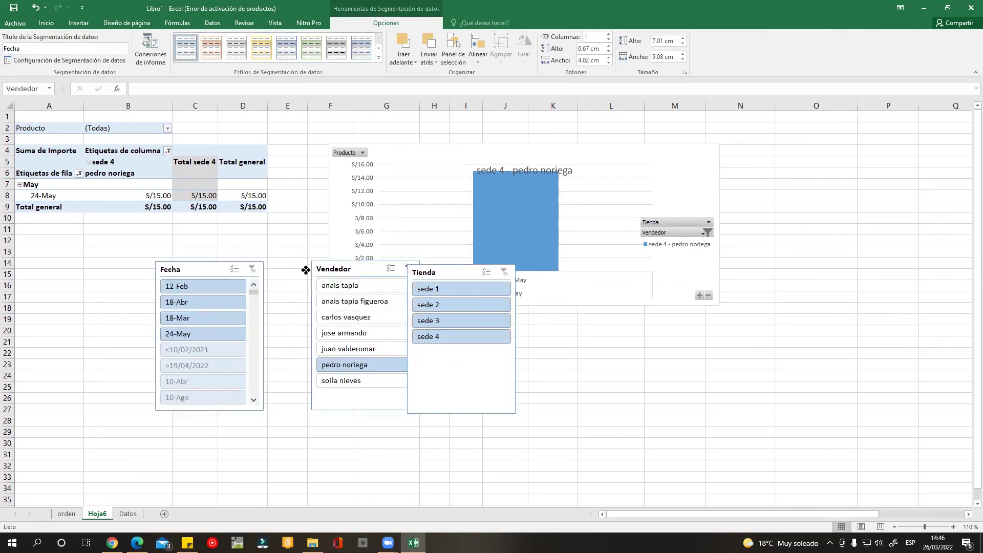
drag(421, 271, 418, 314)
drag(336, 281, 338, 326)
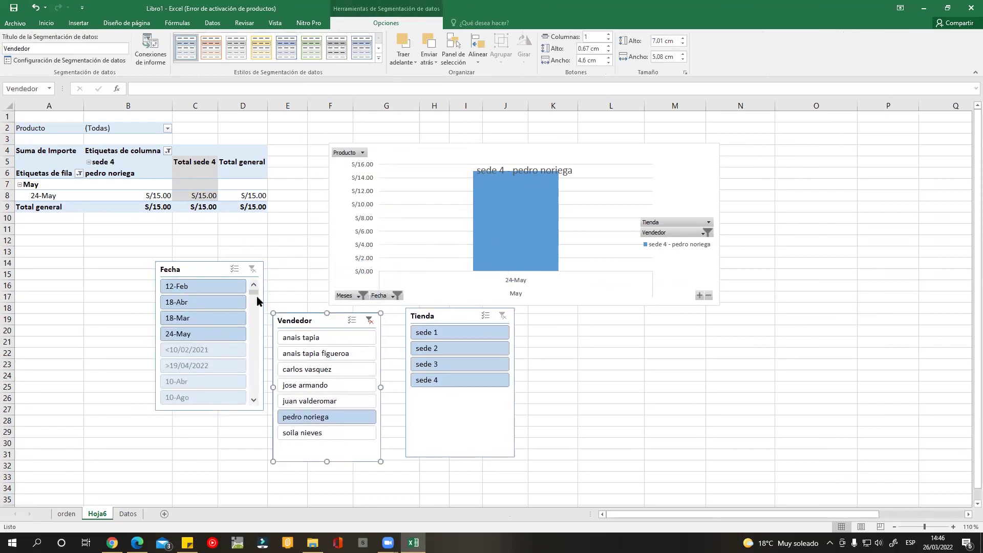
drag(209, 274, 189, 330)
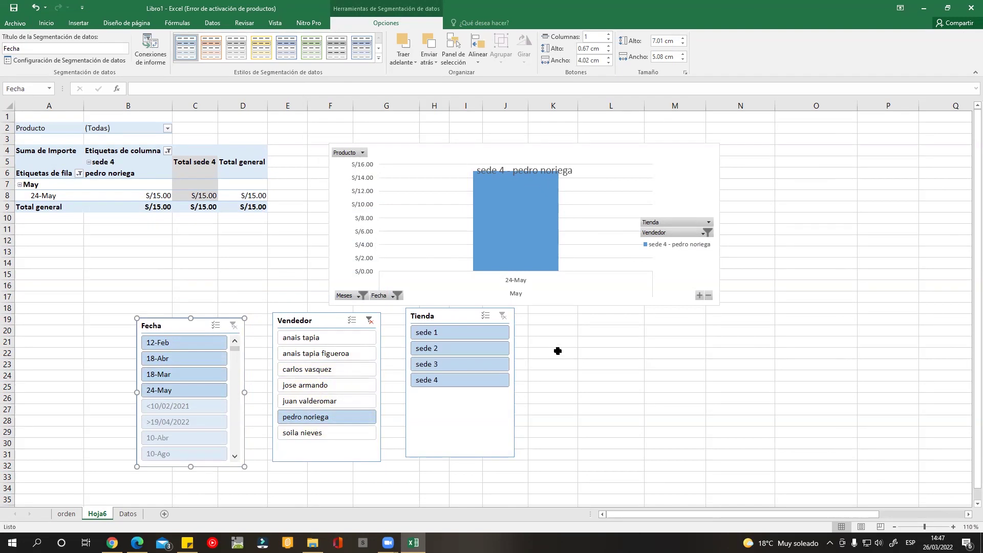
click(121, 194)
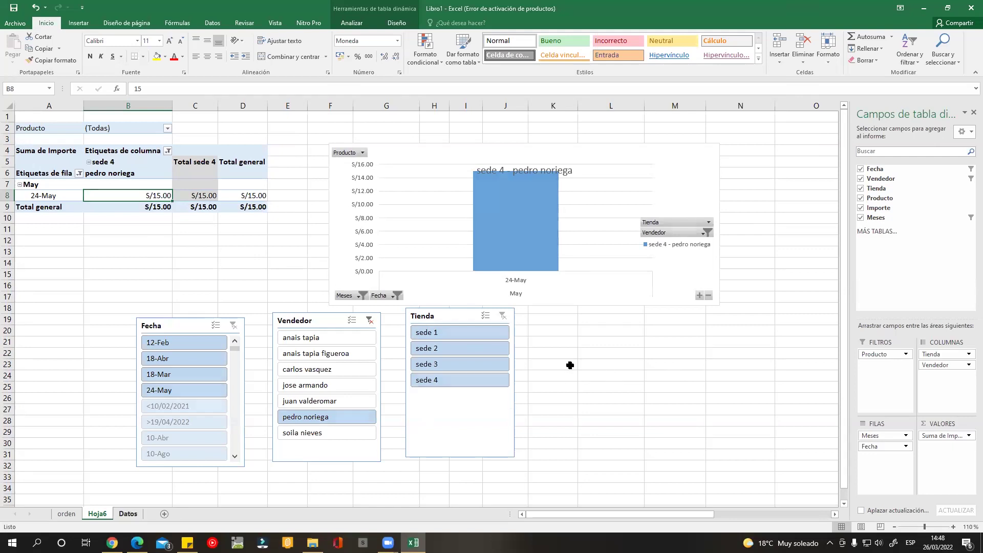
- Go from Hoja6 to the Datos sheet with the source sales table
key(ctrl+Page_Down)
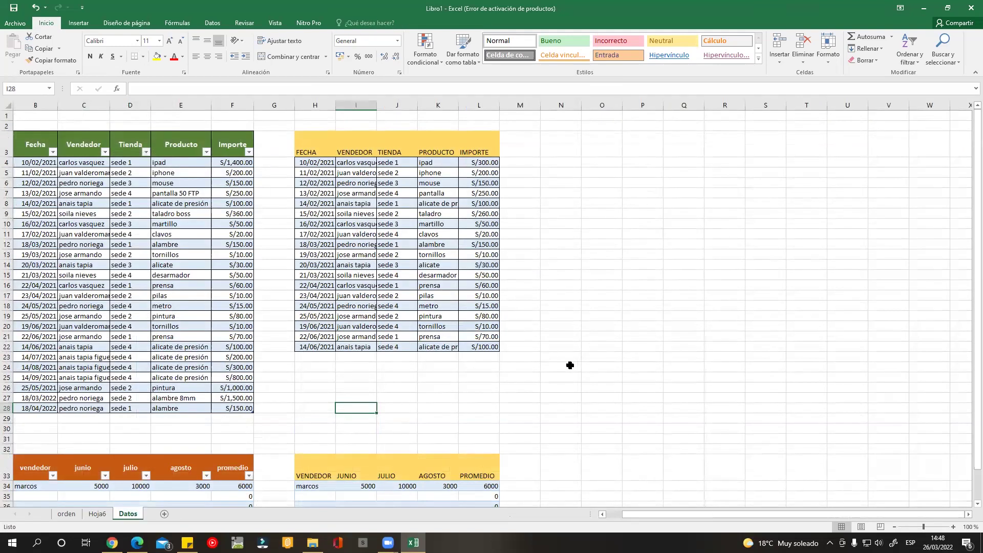